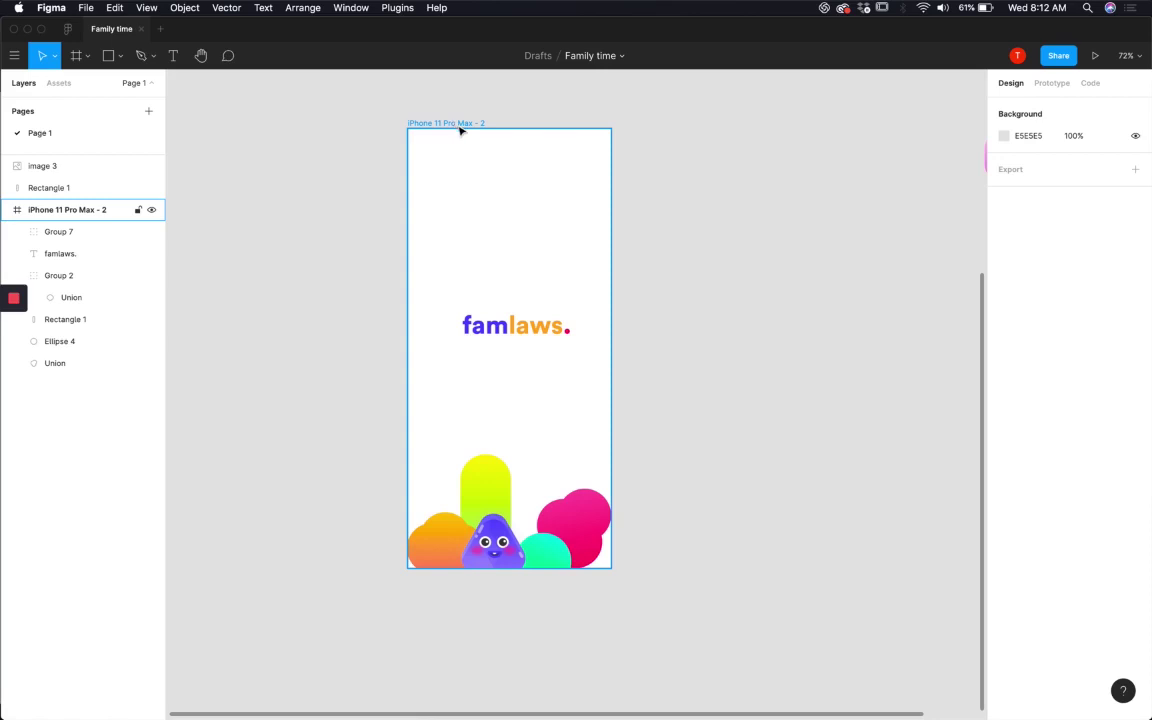
Step: Move the iPhone 11 Pro Max - 2 frame leftward on the canvas to about X -983
drag(460, 129, 364, 124)
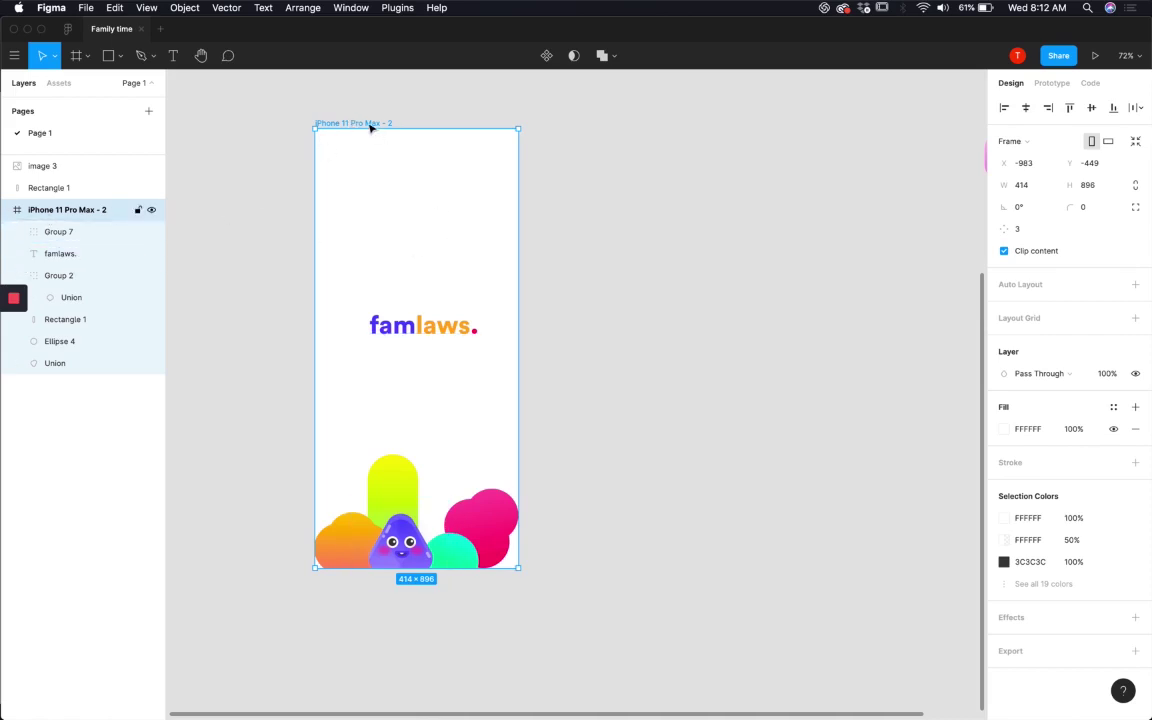
drag(370, 127, 622, 122)
key(super+z)
click(841, 370)
Step: Try shifting the purple triangle character up and down at the bottom of the frame
scroll(694, 470, down, 2)
scroll(694, 470, right, 2)
scroll(416, 487, up, 5)
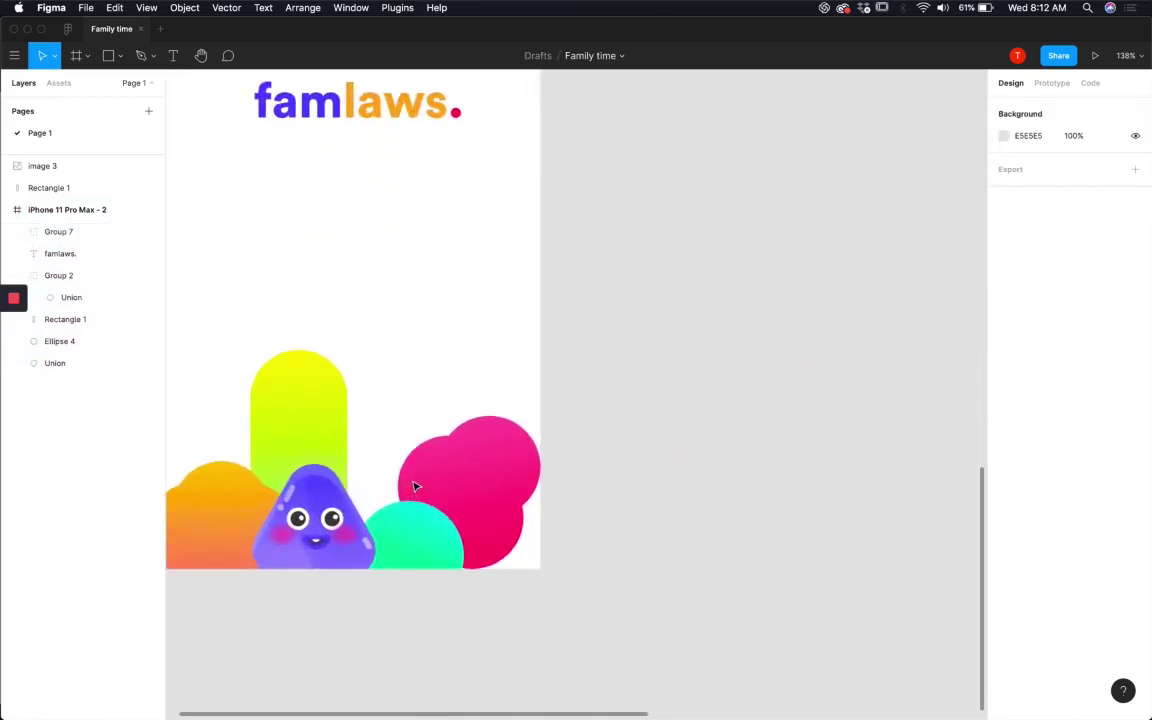
scroll(416, 487, left, 3)
click(432, 494)
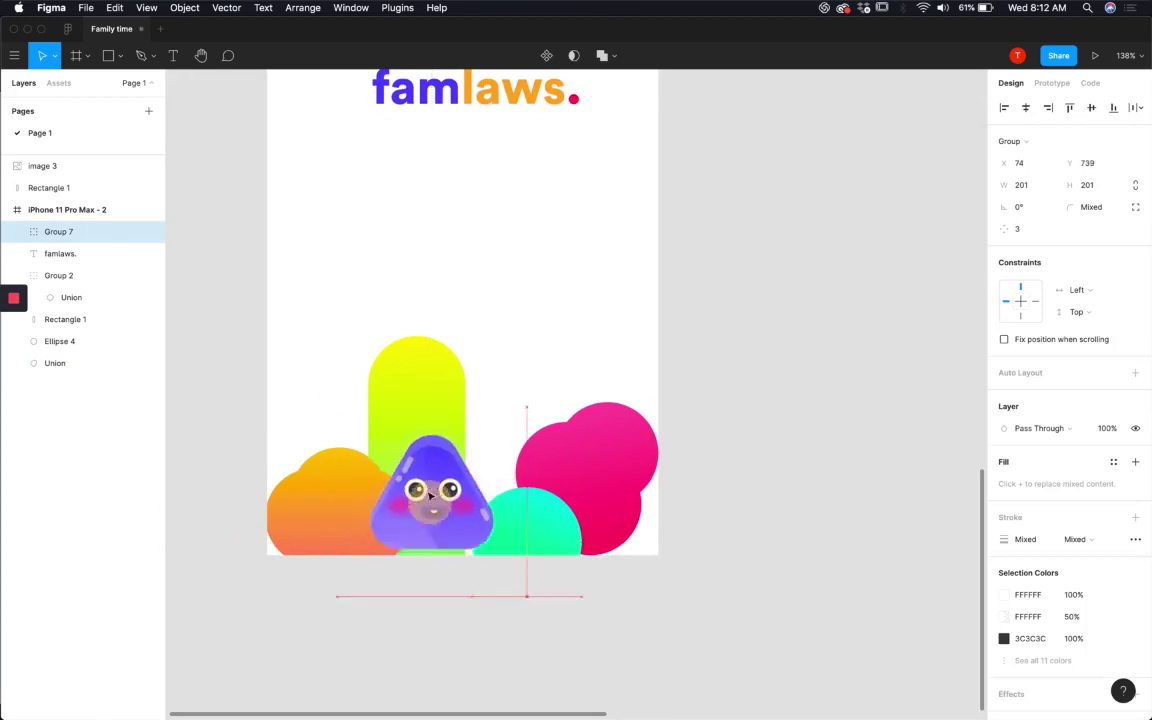
drag(432, 494, 432, 509)
click(750, 427)
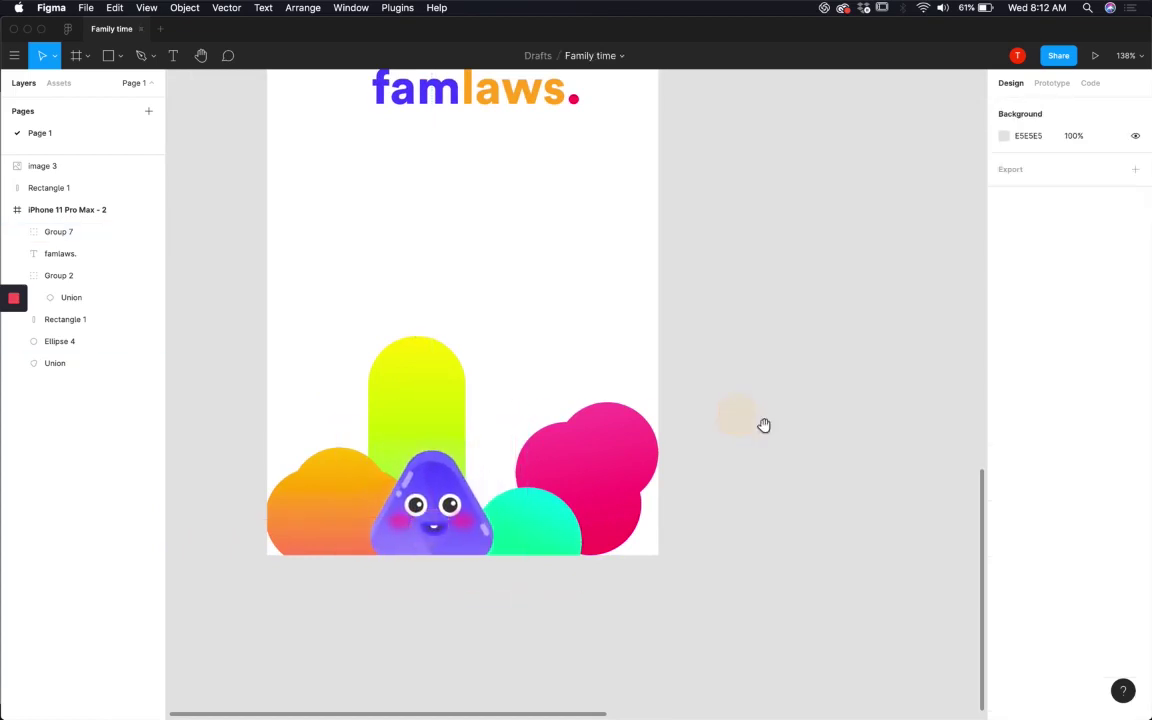
Step: Duplicate the yellow-green rounded rectangle from the frame onto the empty canvas to the frame's right, at about X -487, Y 62
scroll(764, 425, up, 2)
scroll(764, 425, right, 3)
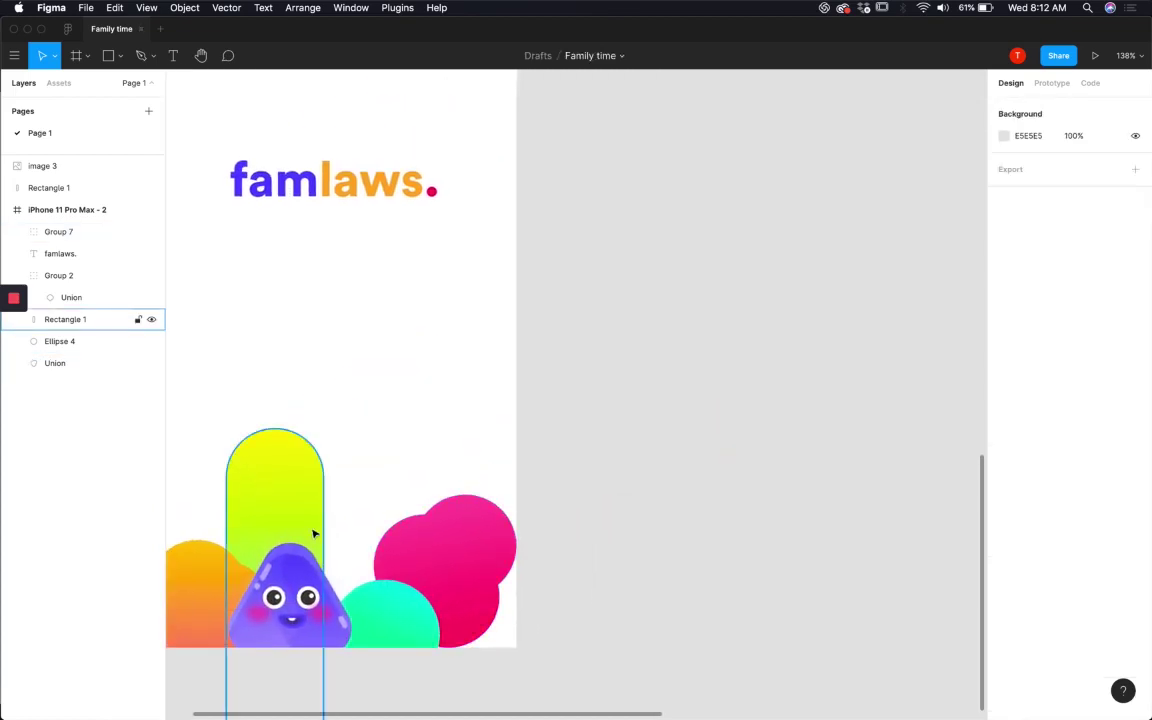
drag(277, 486, 645, 337)
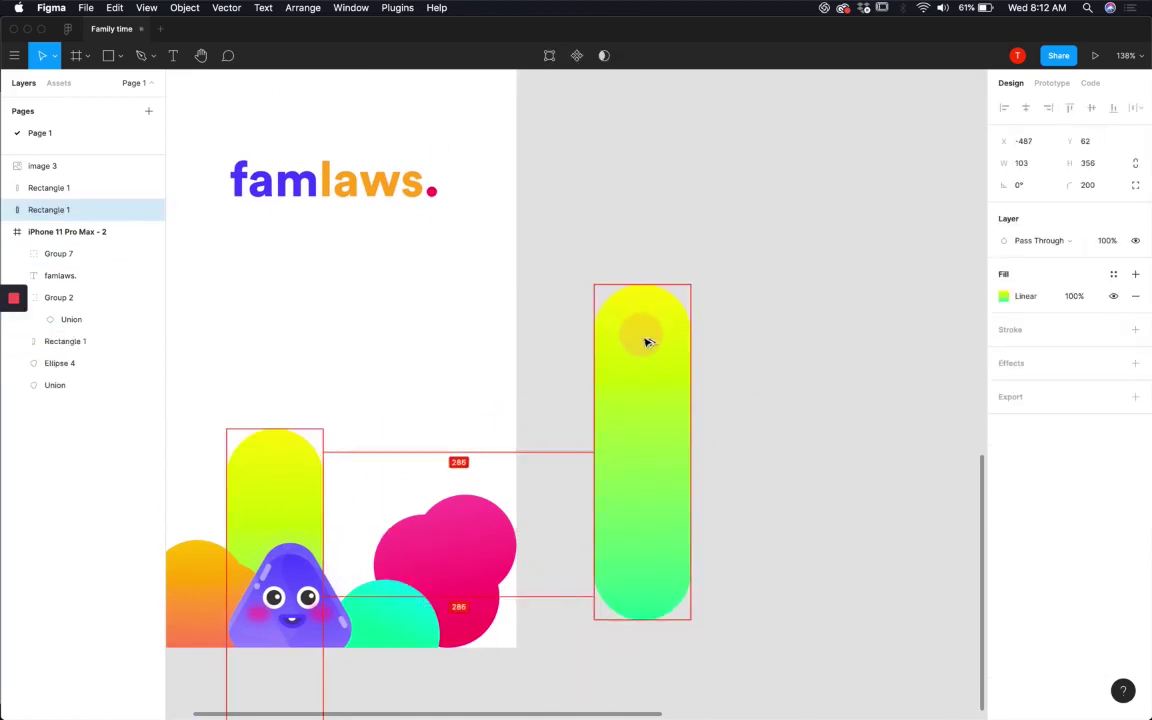
click(766, 396)
scroll(700, 400, down, 2)
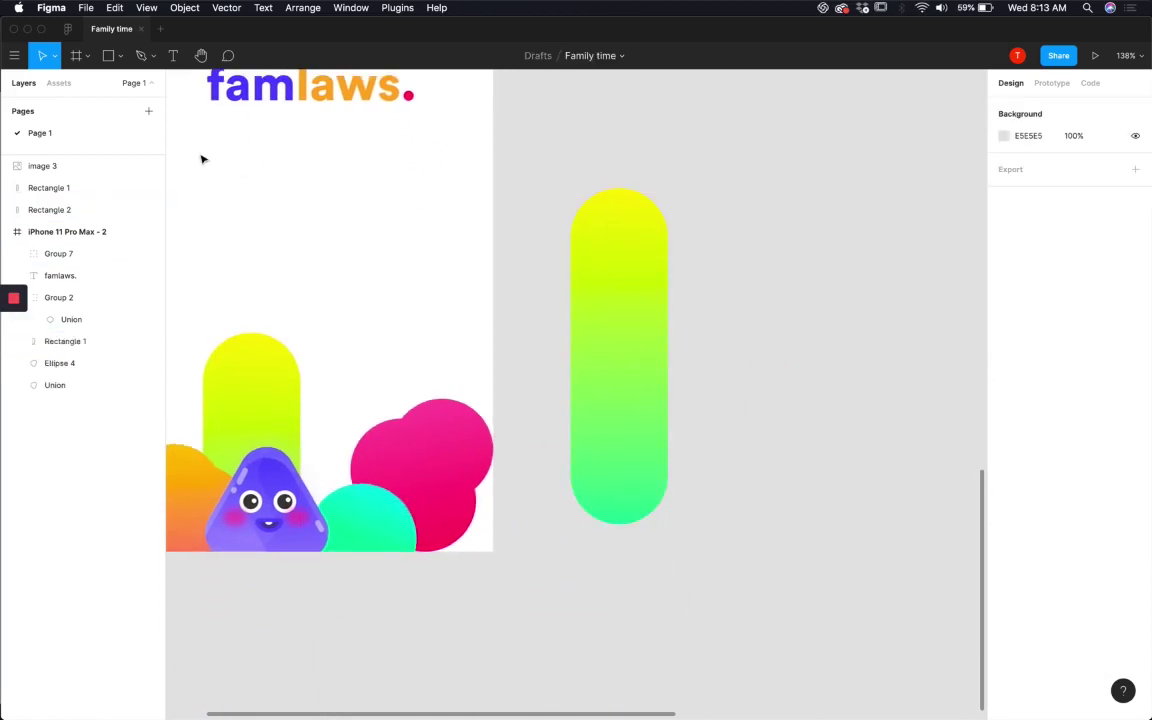
Step: Duplicate the purple triangle character from the frame onto the canvas beside the copied rounded rectangle
drag(265, 500, 769, 280)
click(818, 438)
scroll(656, 332, right, 1)
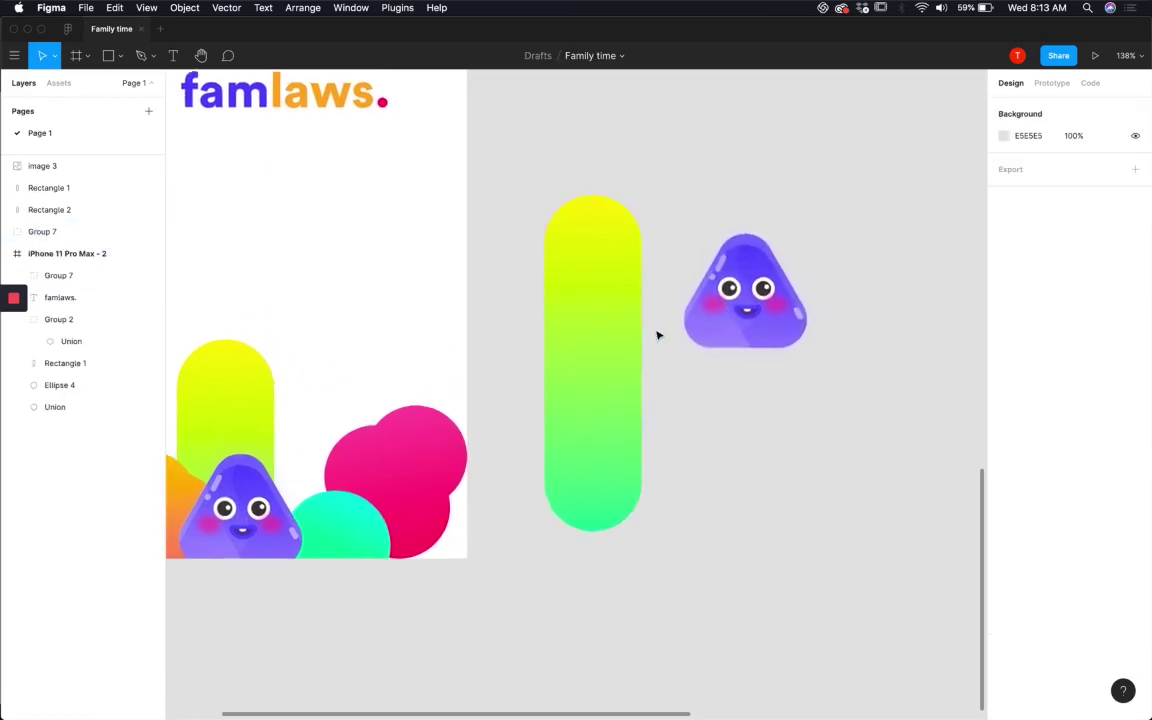
Step: Select the duplicated yellow-green rounded rectangle outside the frame
scroll(612, 319, up, 5)
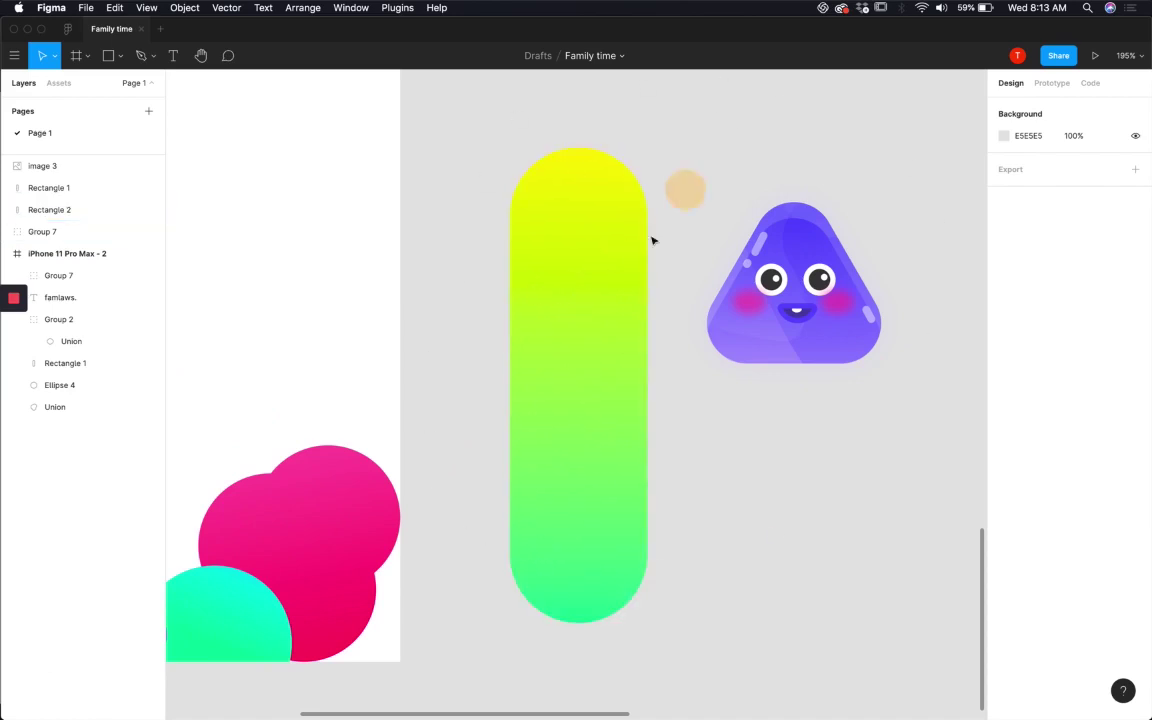
click(613, 300)
scroll(614, 332, down, 3)
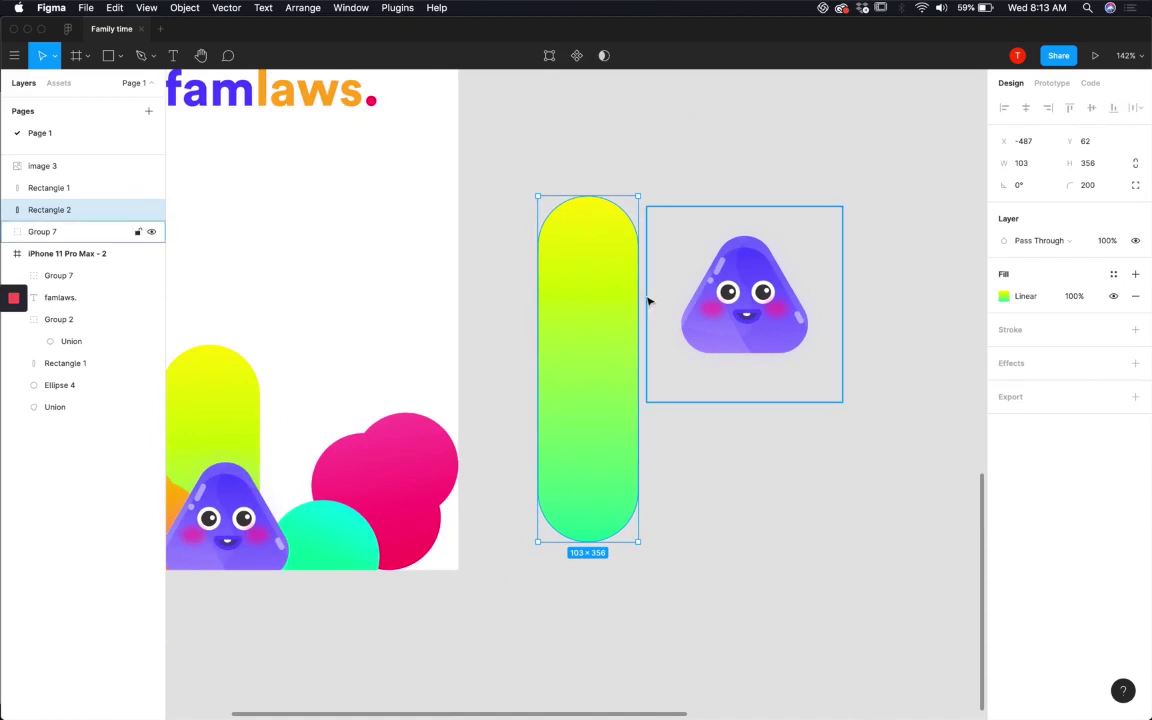
Step: Switch to Chrome, try to install the CoolHue - Gradient Color Palette plugin from its community page, and return to Figma
mouse_move(642, 700)
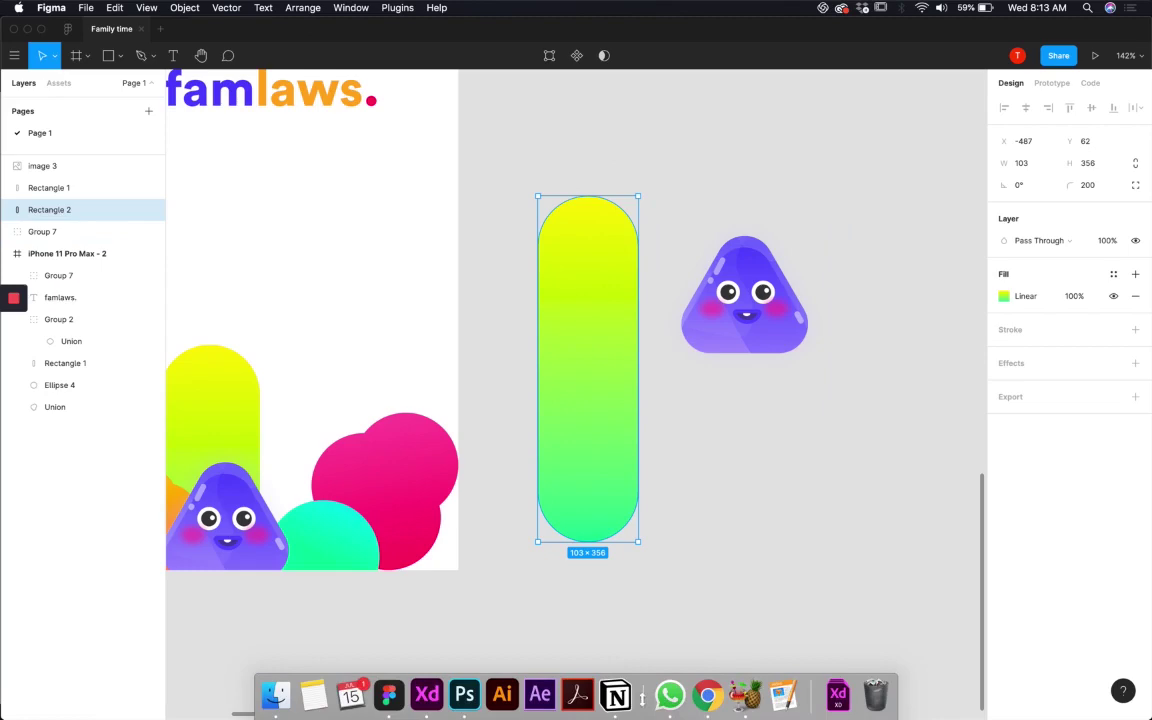
click(707, 694)
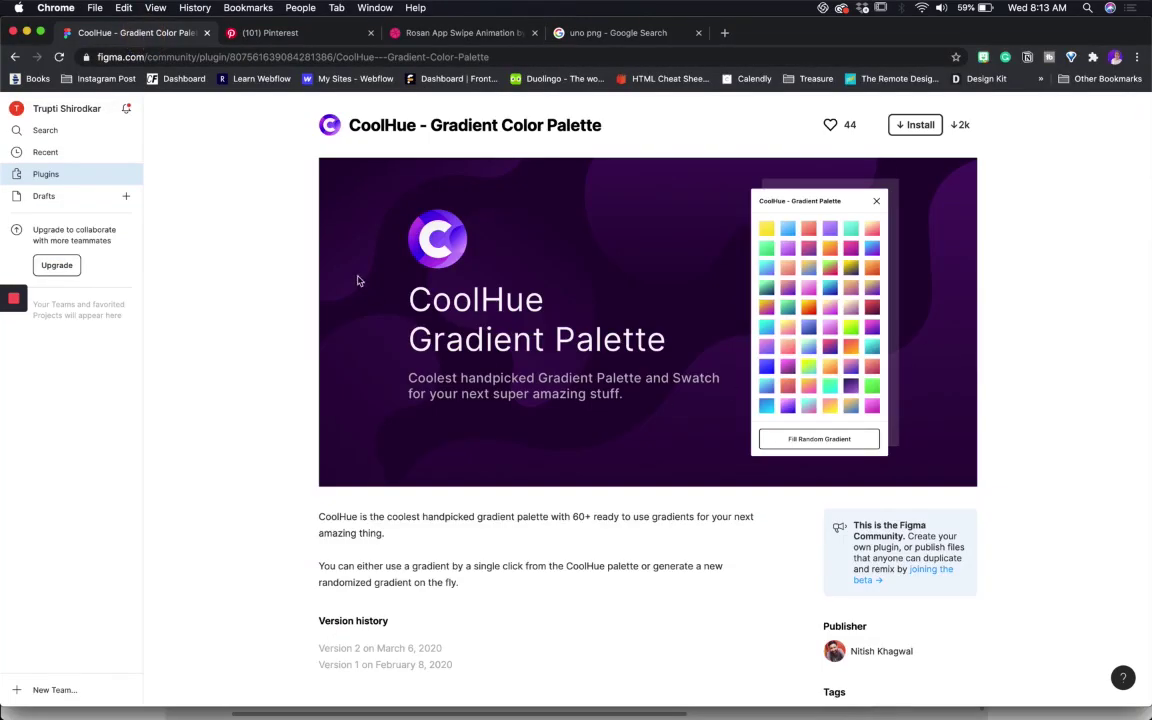
click(919, 126)
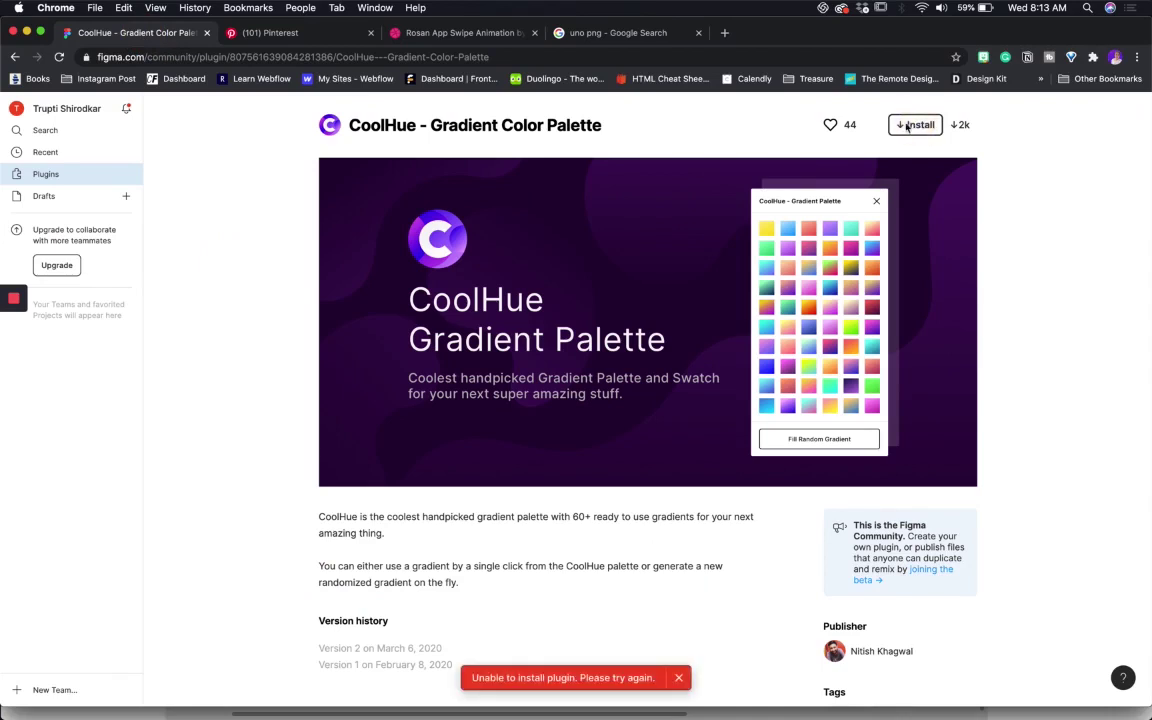
click(389, 694)
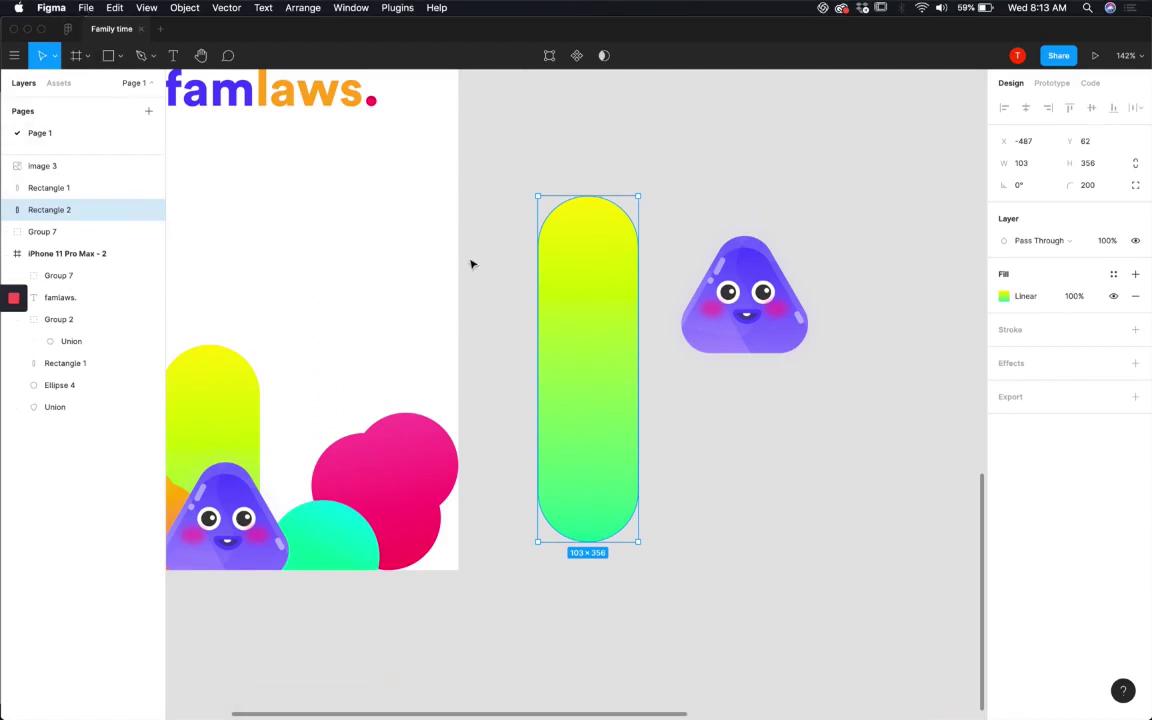
Step: Run the CoolHue - Gradient Color Palette plugin and place its window clear of the selected rectangle
click(397, 8)
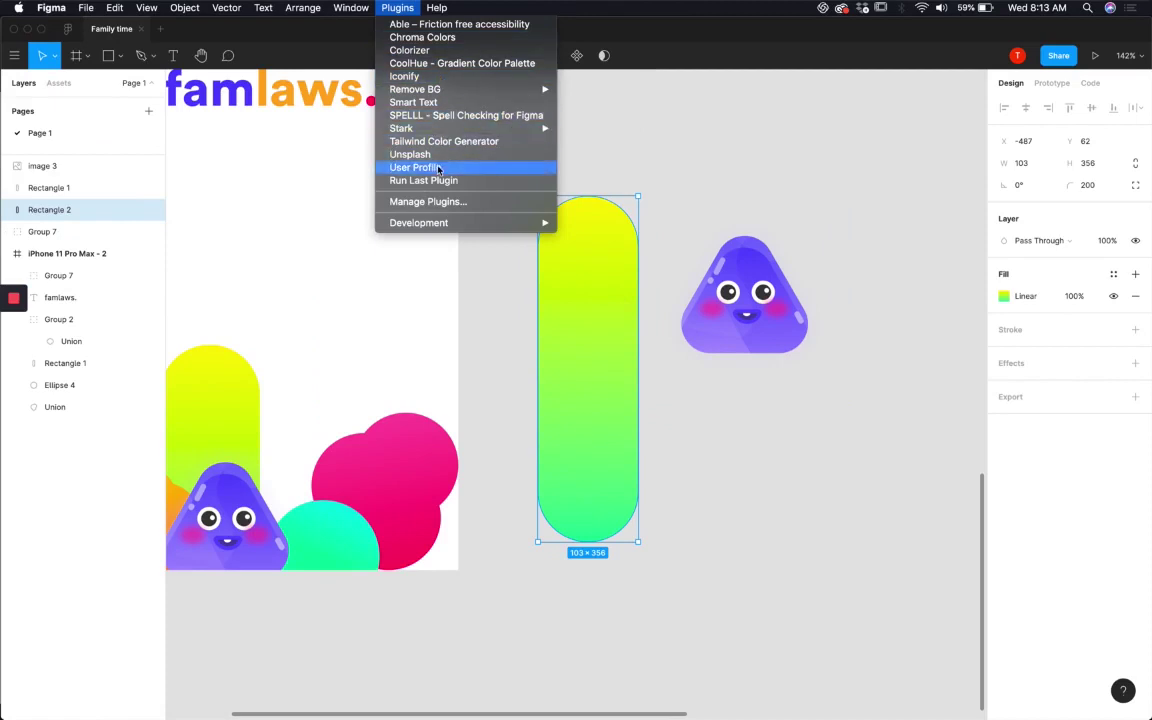
click(425, 63)
drag(818, 222, 835, 160)
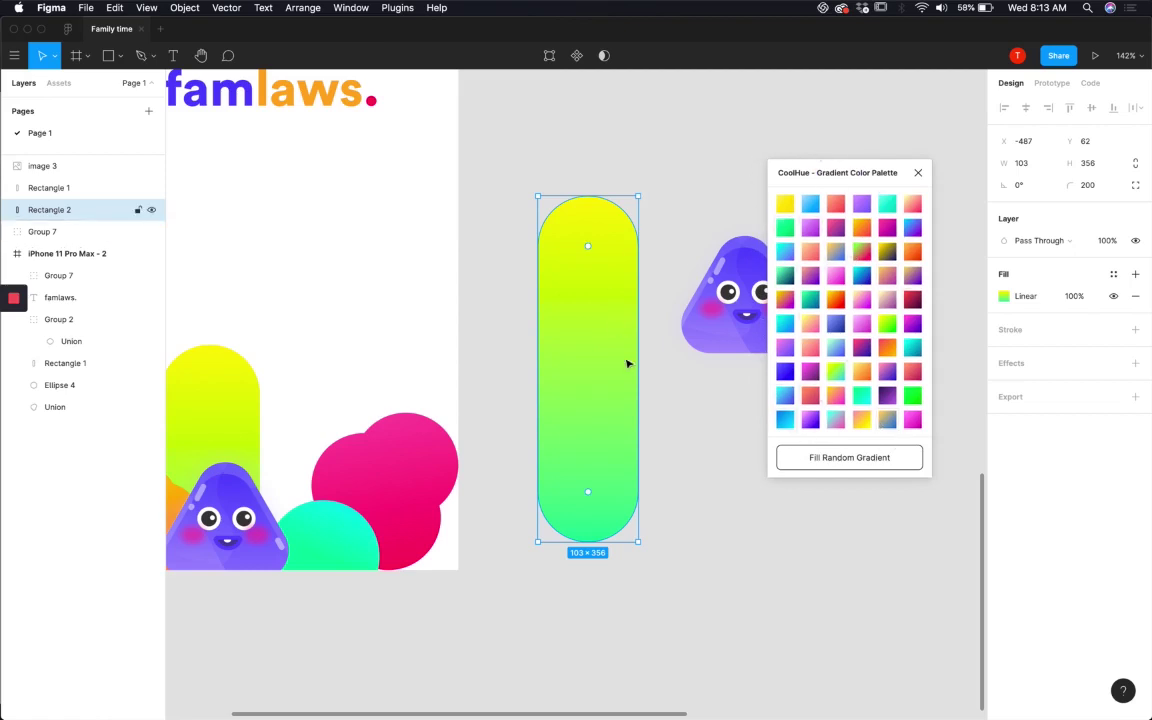
Step: Try the peach-to-pink CoolHue gradient on the rounded rectangle and move the plugin window further away from the artwork
click(810, 349)
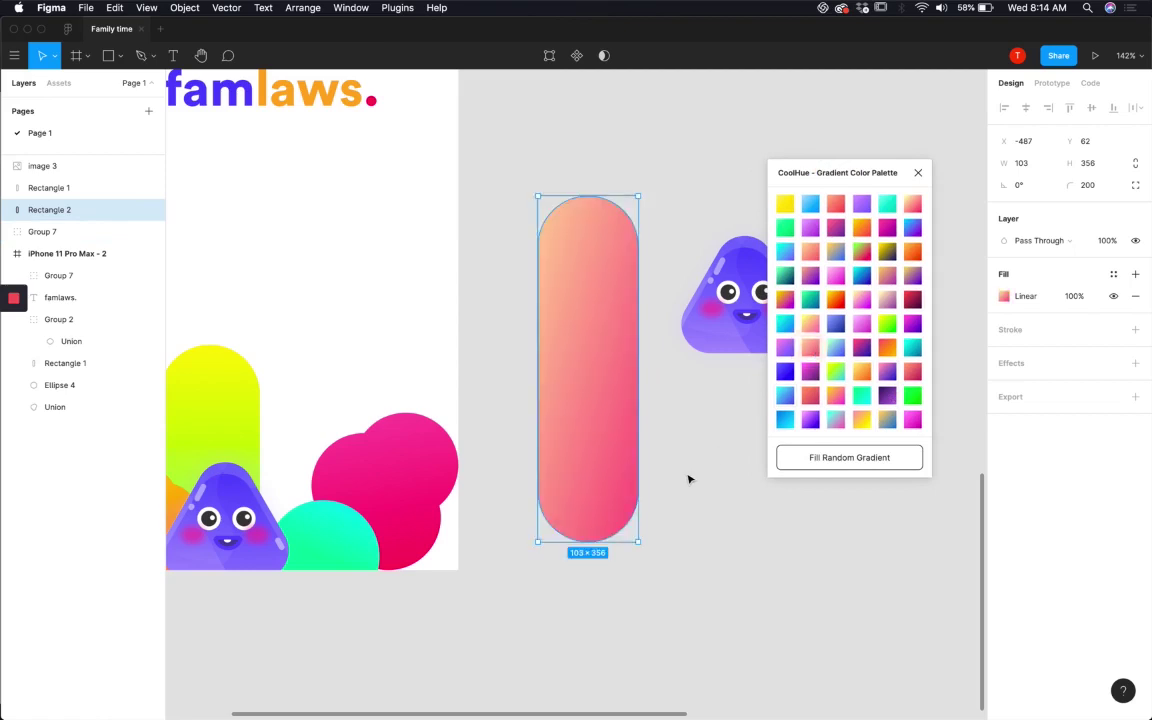
scroll(600, 265, down, 5)
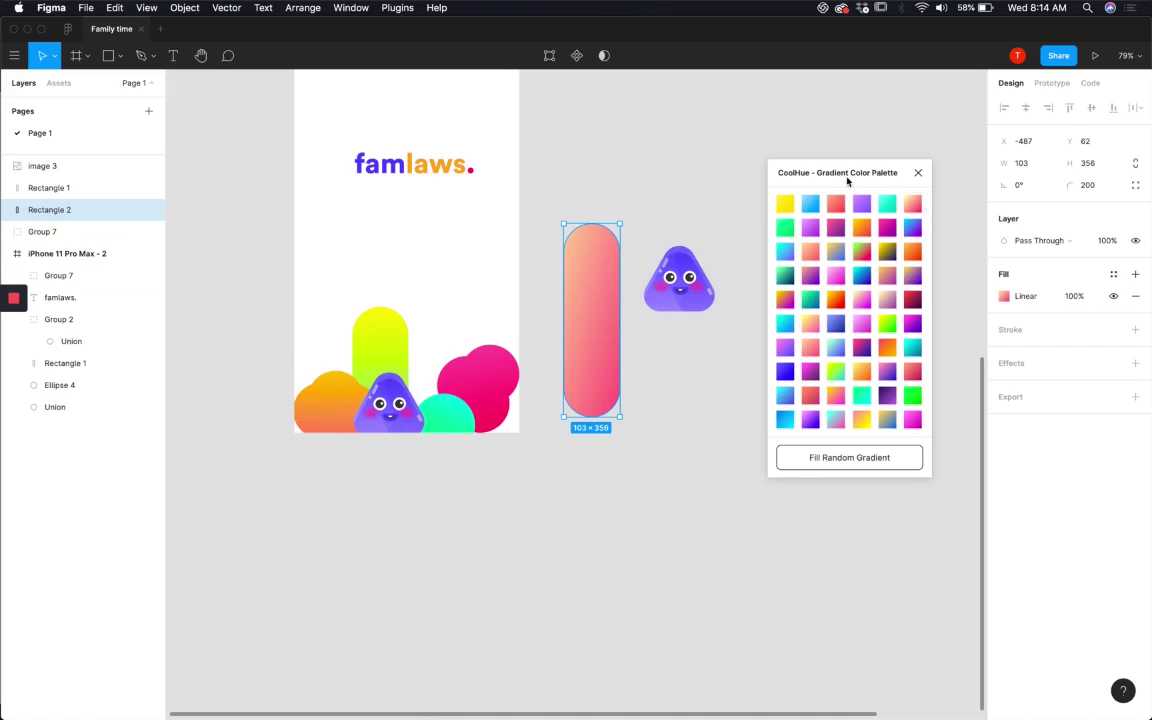
drag(847, 180, 861, 137)
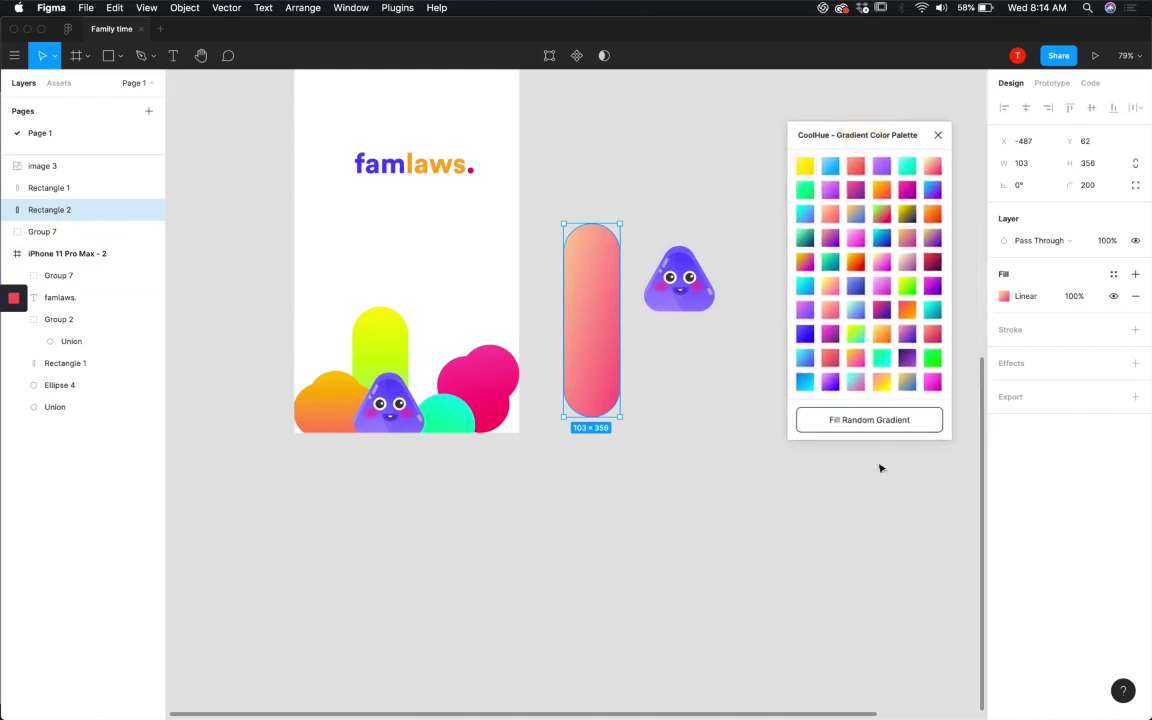
Step: Try several random gradient fills plus the turquoise and pink-to-purple swatches on the rounded rectangle
click(866, 420)
click(866, 420)
click(867, 421)
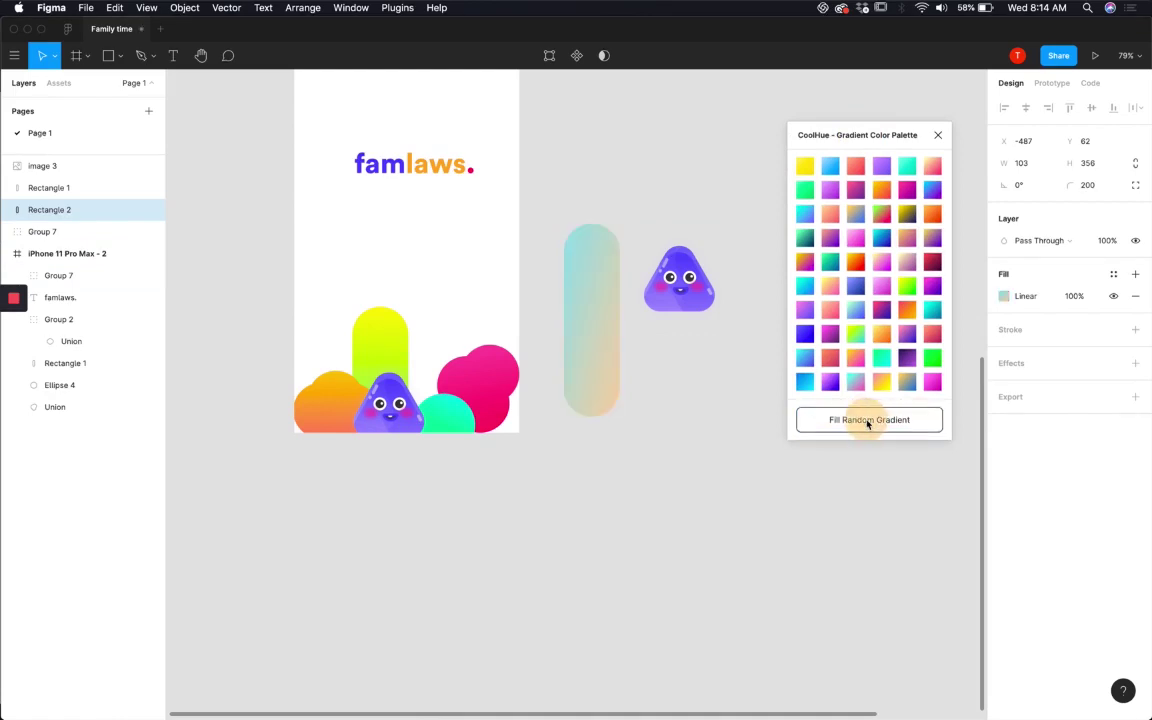
click(868, 422)
click(867, 421)
click(867, 421)
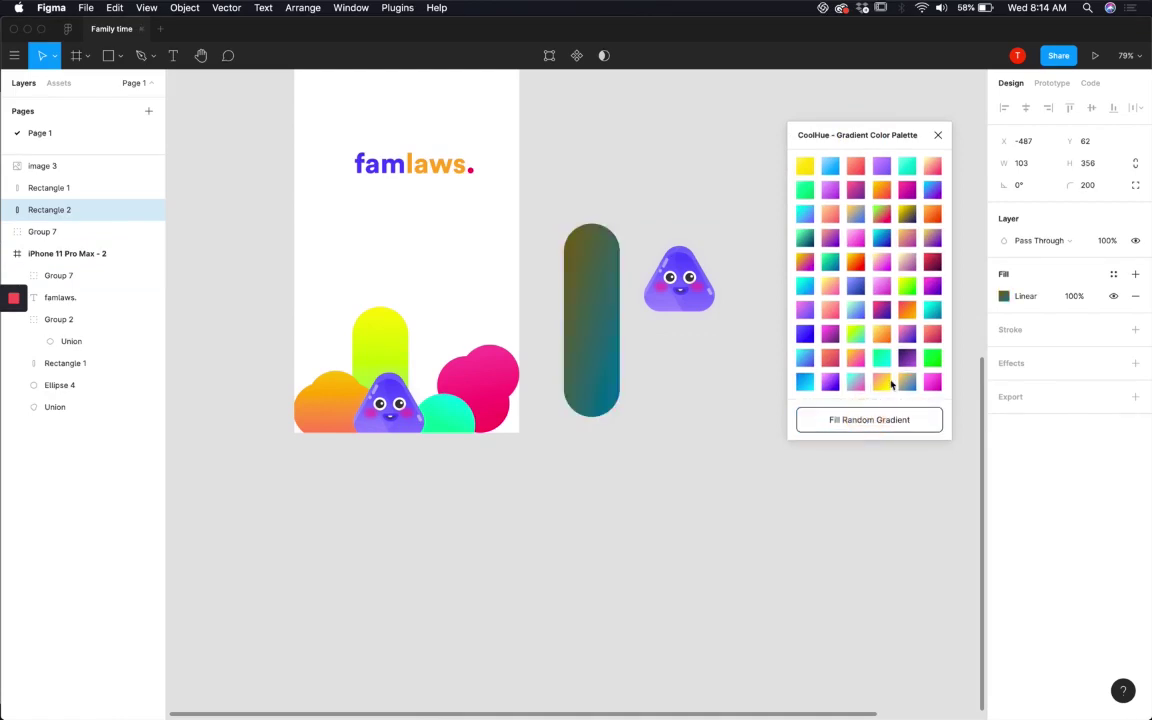
click(910, 167)
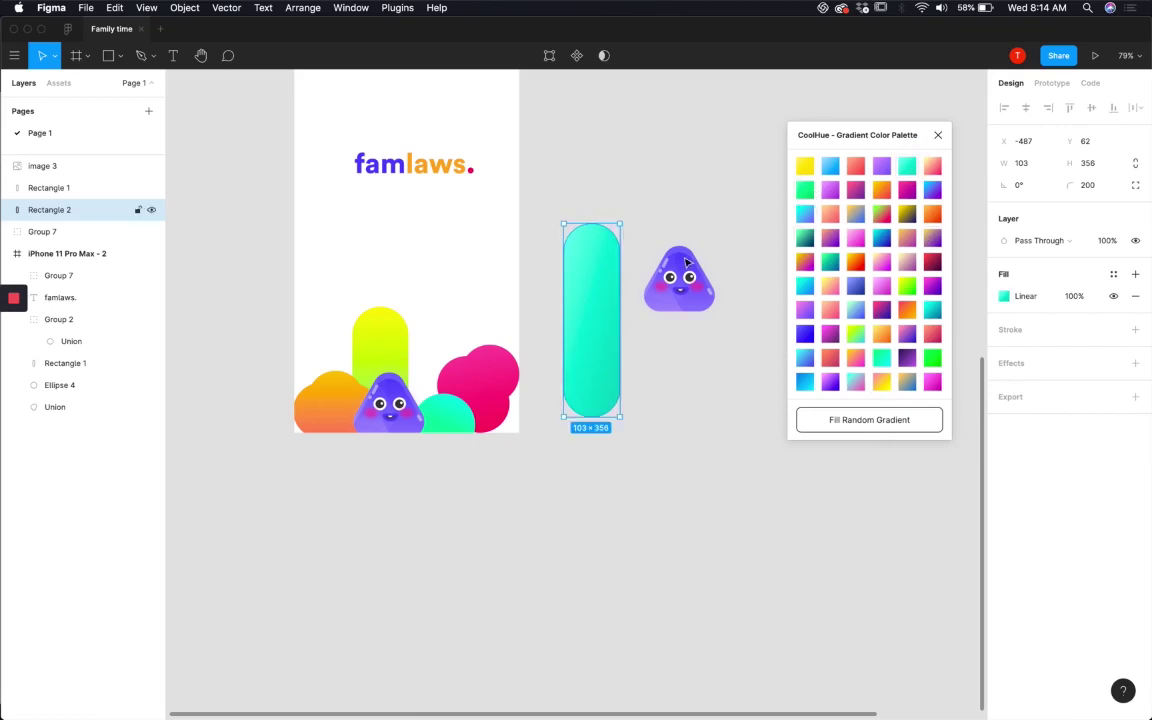
click(804, 312)
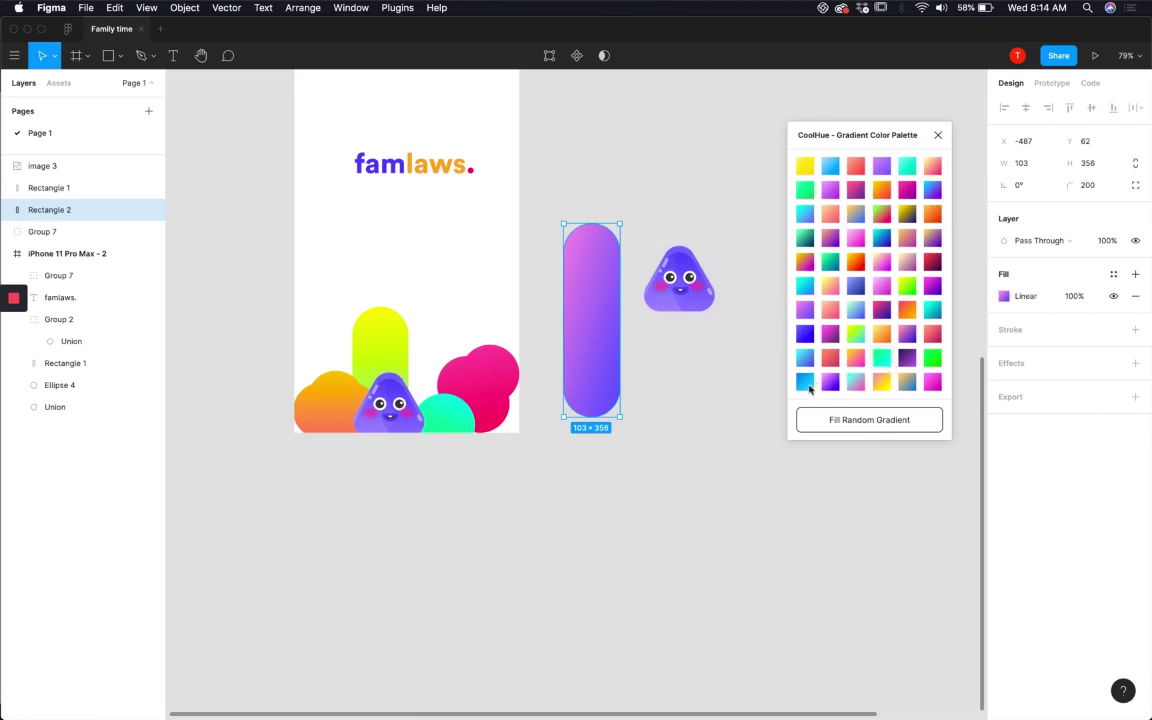
Step: Fill the rounded rectangle with the peach-to-red CoolHue gradient swatch
click(828, 213)
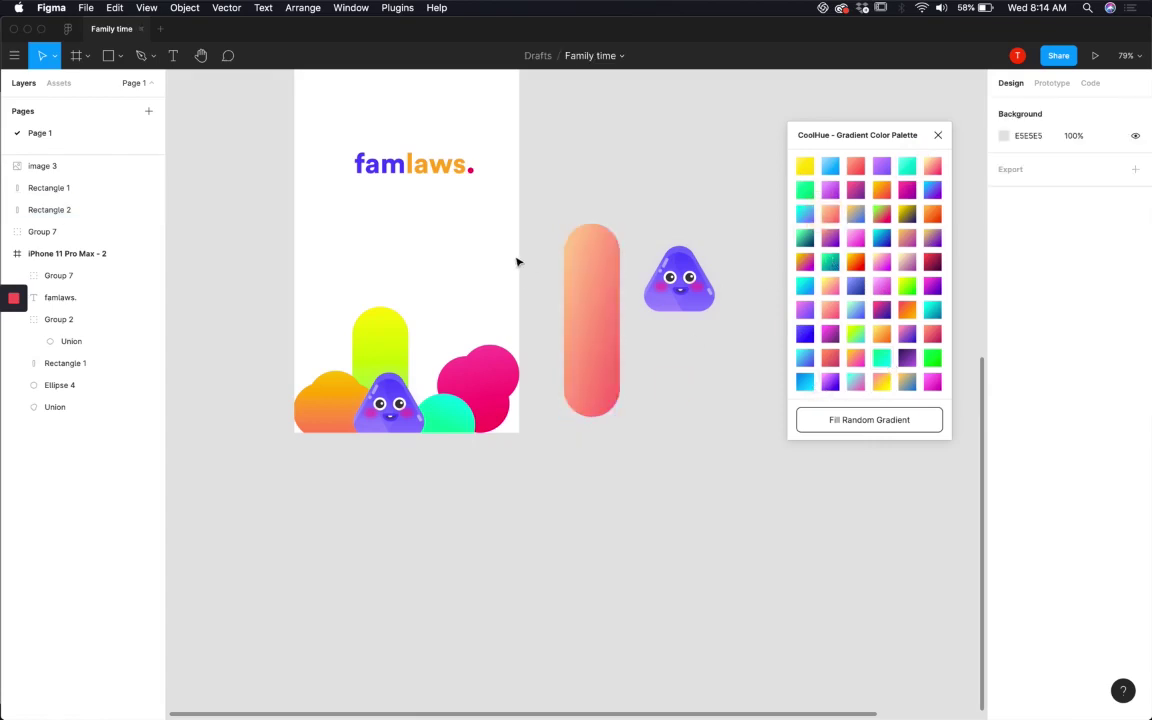
scroll(607, 290, up, 5)
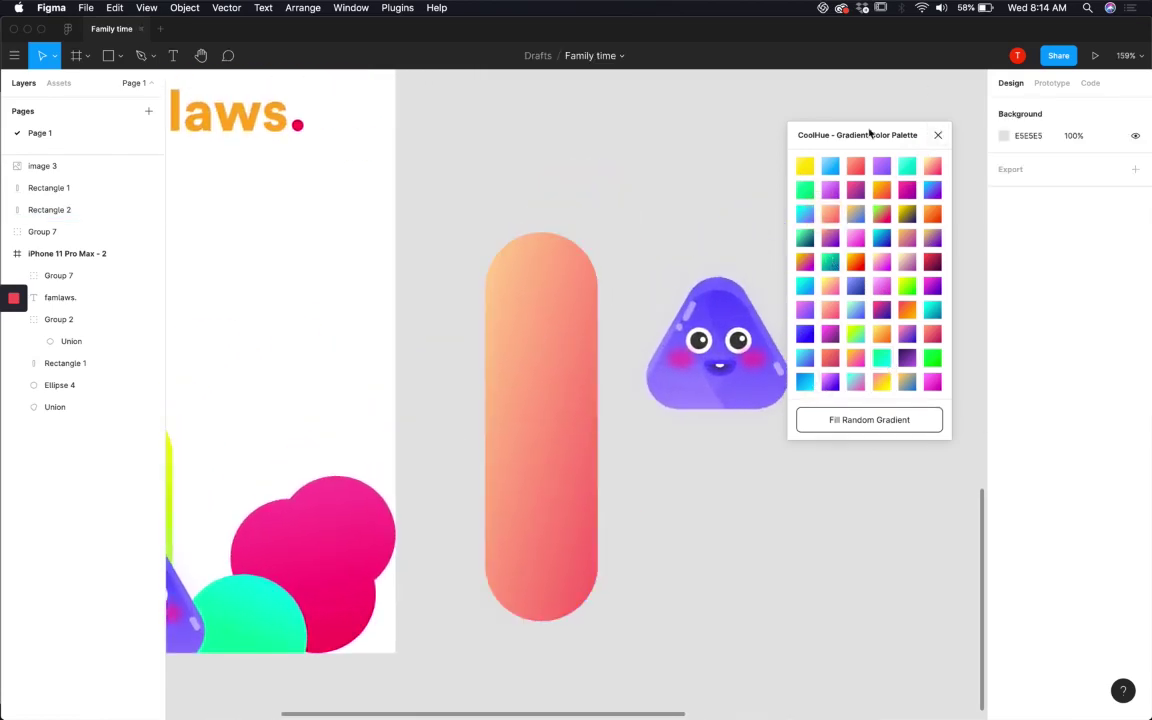
Step: Duplicate the peach-to-red rounded rectangle in place and shift the copy down to Y 91
drag(866, 134, 920, 129)
click(523, 284)
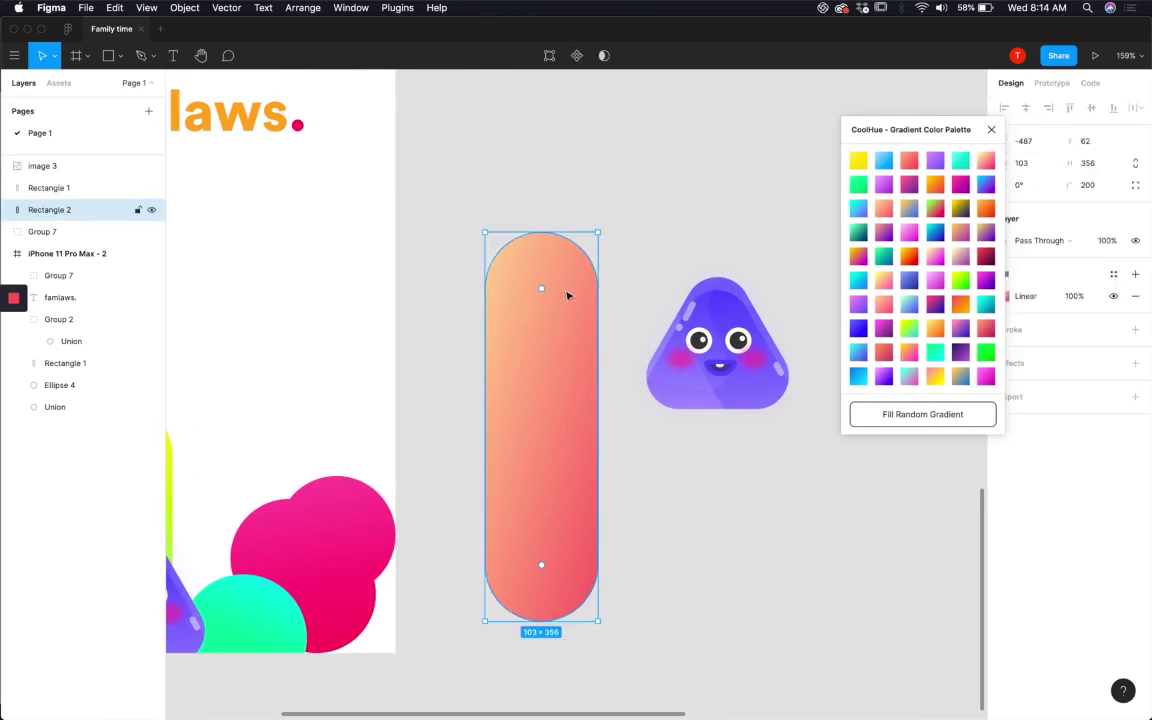
key(super+c)
key(super+v)
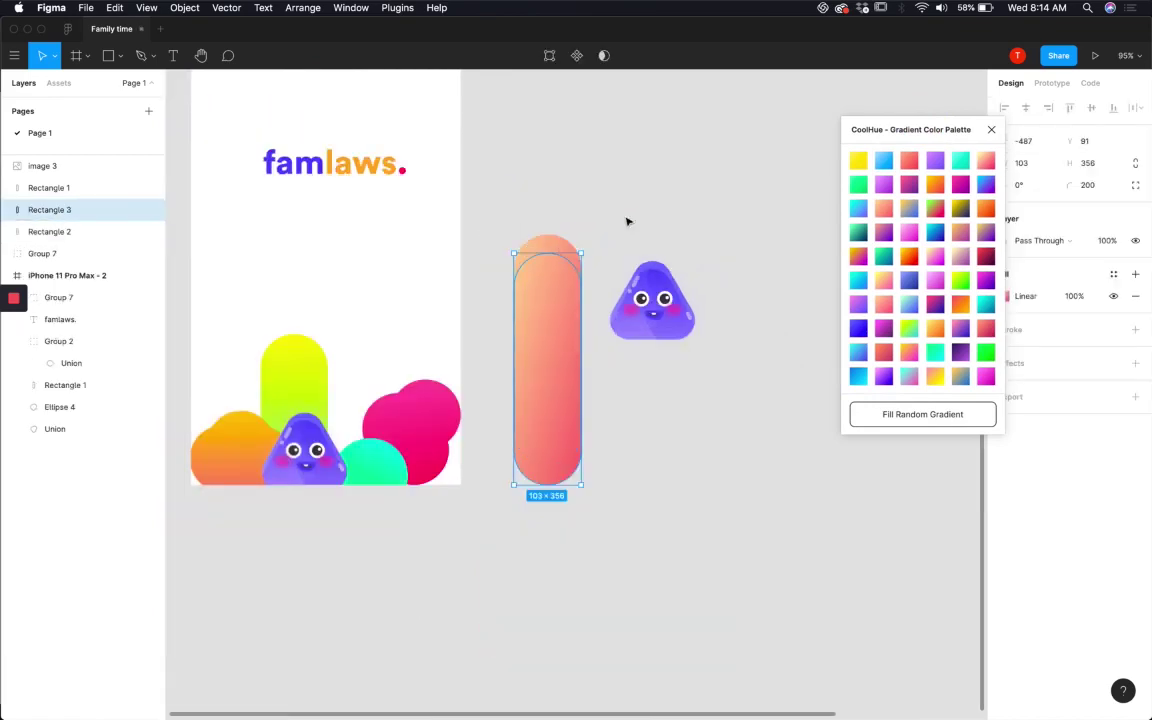
Step: Duplicate both overlapping rectangles below the triangle character and subtract the front copy from the back one to form a crescent
shift+click(558, 247)
drag(553, 314, 662, 446)
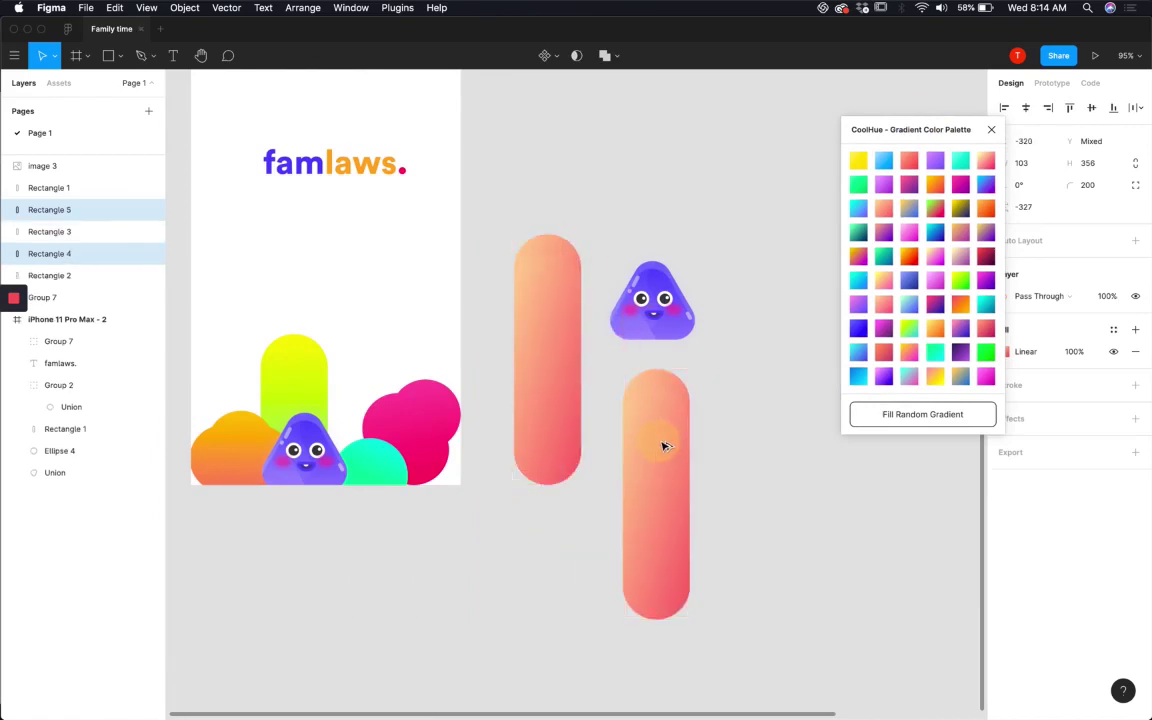
drag(741, 489, 618, 400)
click(607, 55)
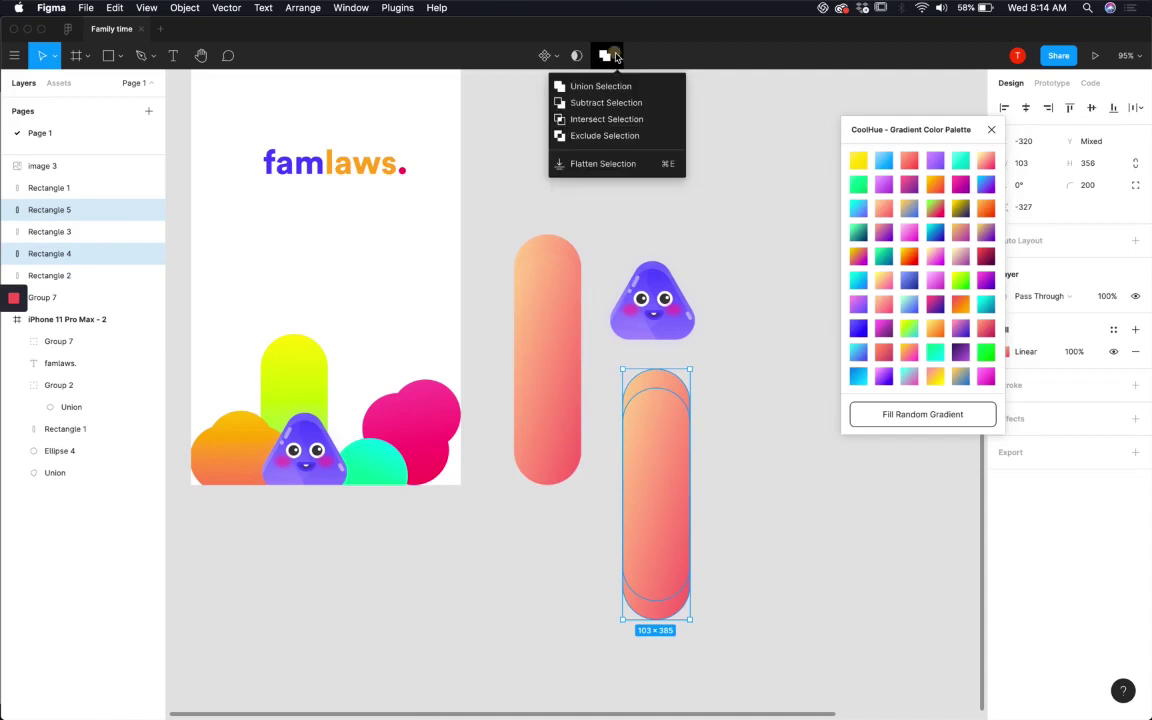
click(627, 112)
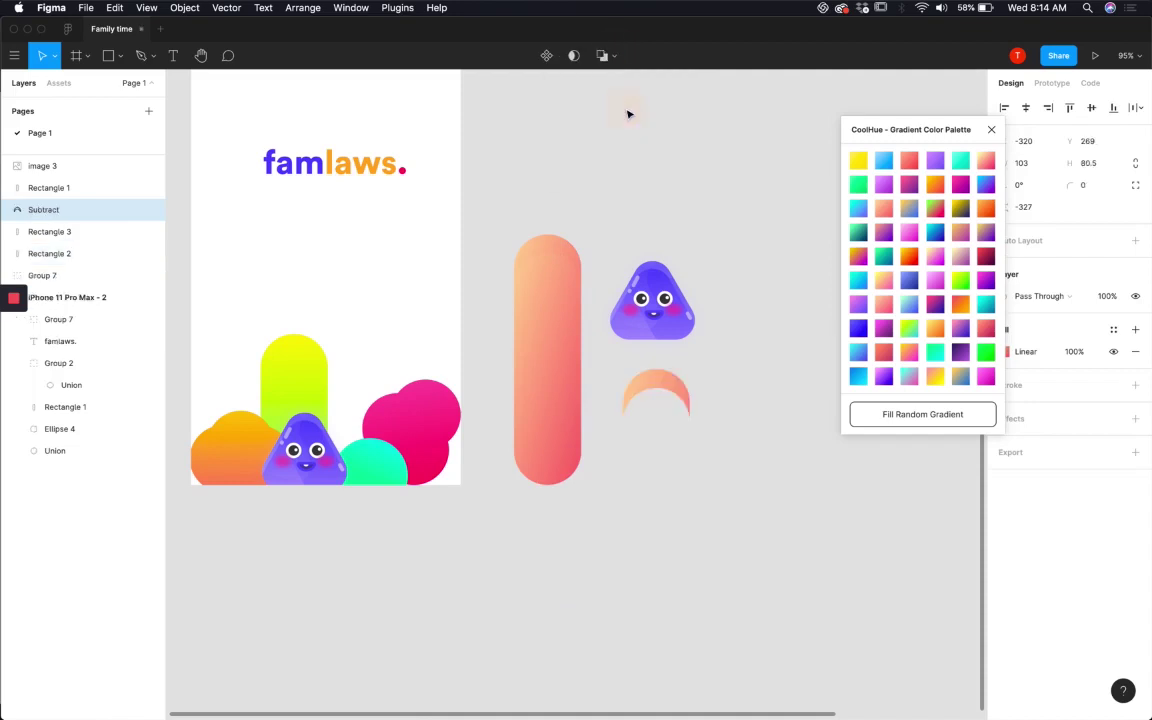
Step: Shift the crescent slightly aside and delete the lower overlapping rectangle, Rectangle 3
click(638, 391)
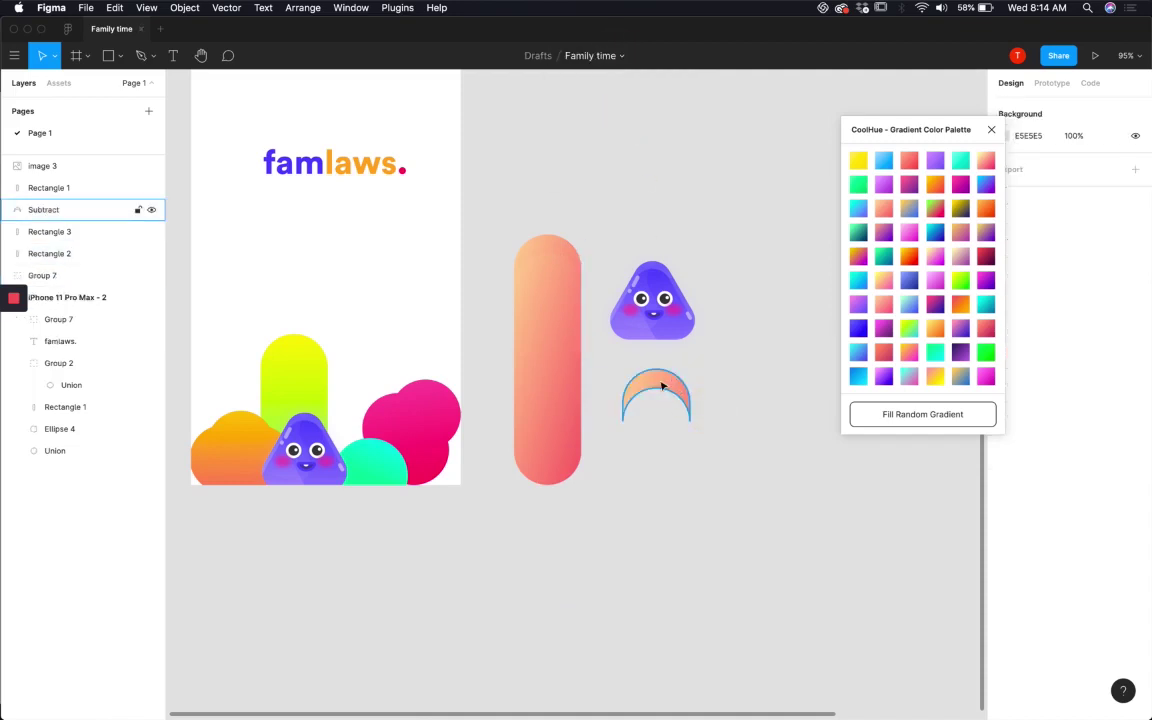
drag(661, 386, 675, 391)
click(565, 354)
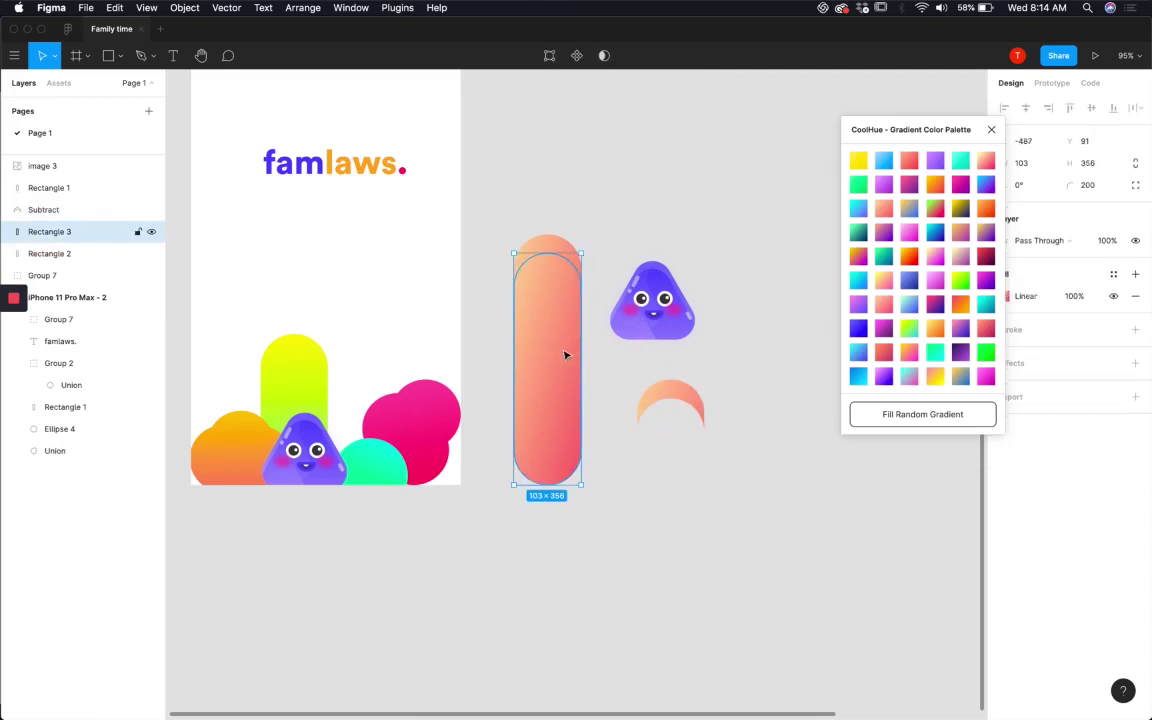
key(Escape)
Step: Place the crescent over the rounded top of the remaining rectangle at X -487, Y 64, and close the CoolHue plugin
drag(674, 393, 551, 255)
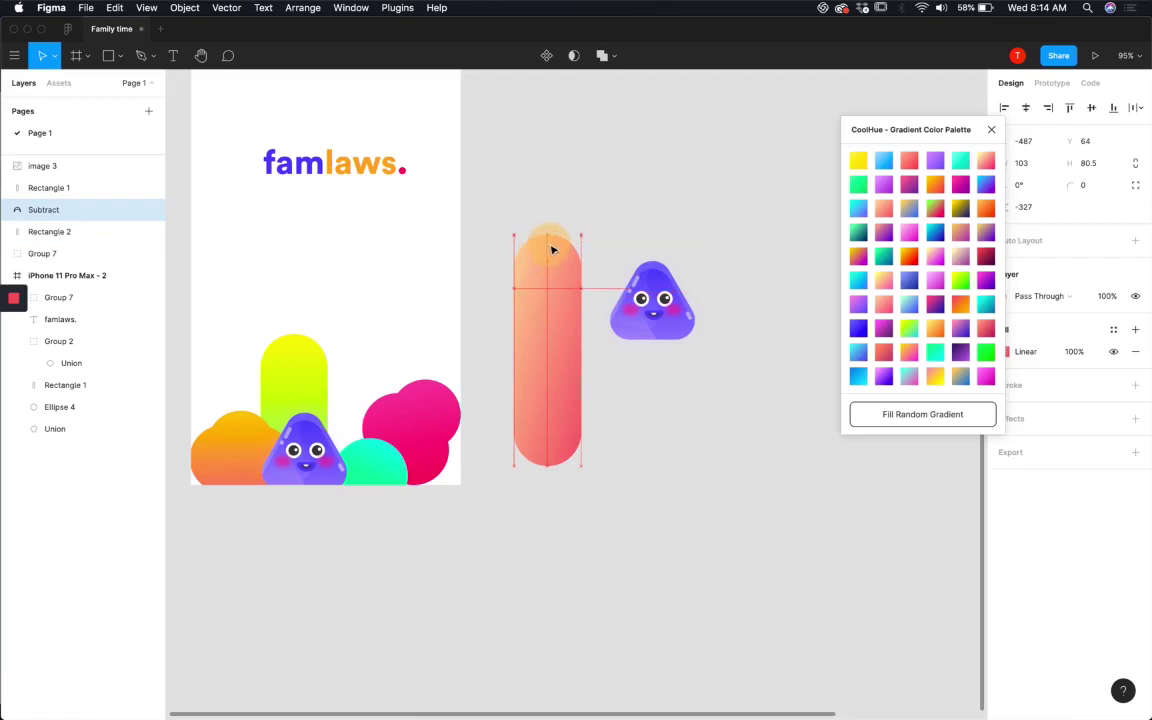
key(super+z)
key(super+shift+z)
drag(551, 250, 551, 252)
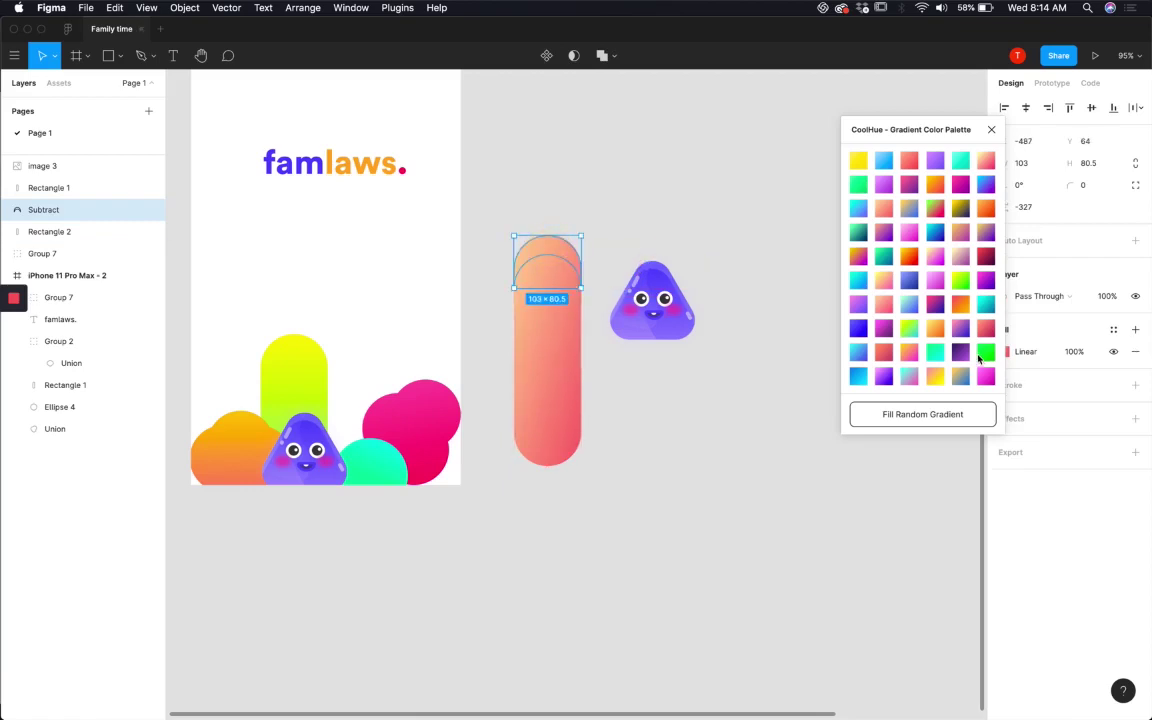
click(991, 129)
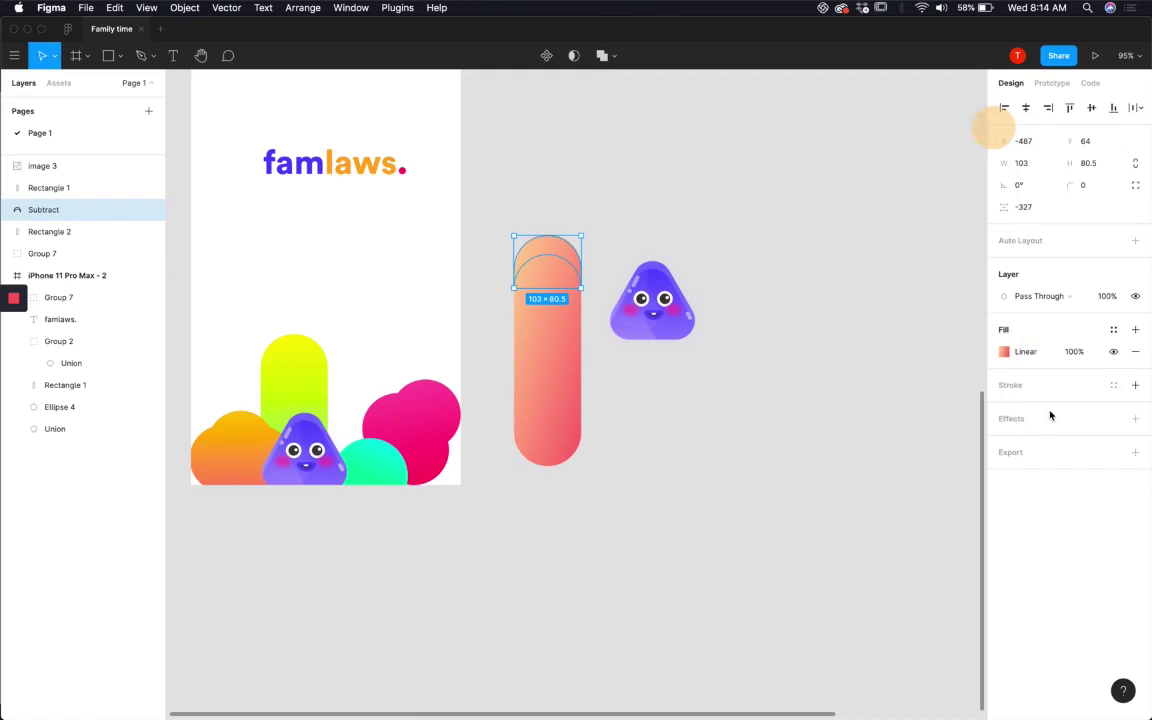
Step: Change the crescent's gradient fill to solid white FFFFFF and align its top edge with the gradient rectangle at Y 62
click(1004, 351)
click(855, 312)
click(855, 298)
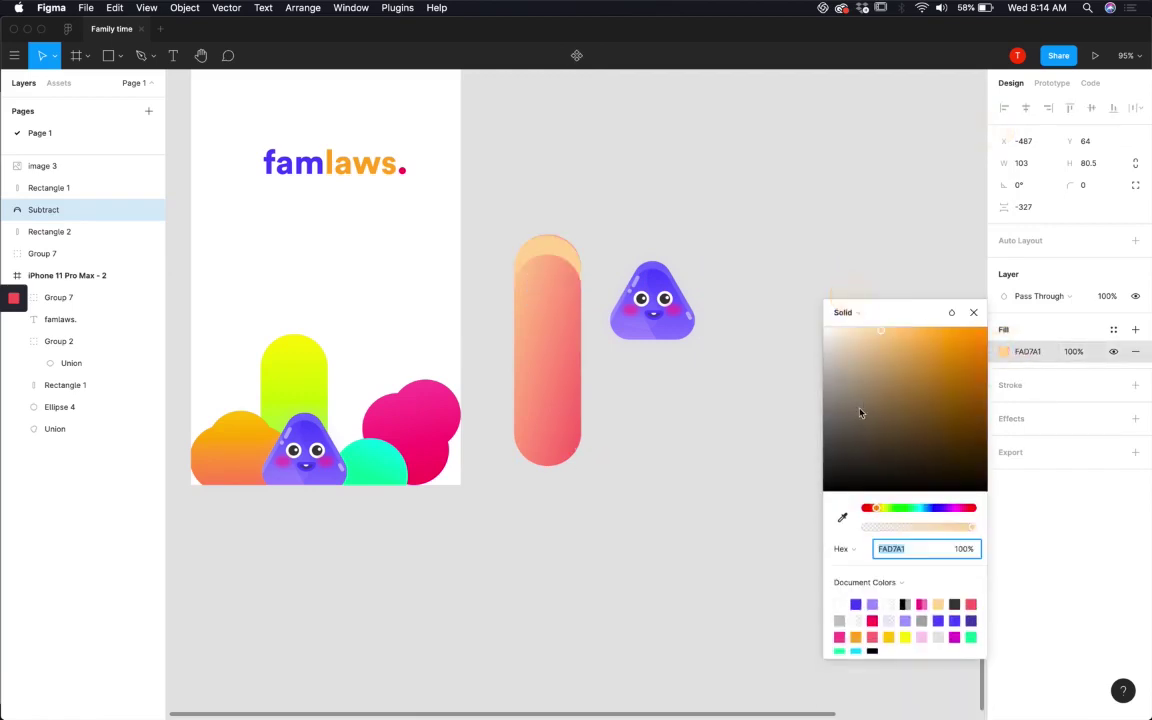
drag(845, 370, 720, 249)
scroll(552, 254, up, 5)
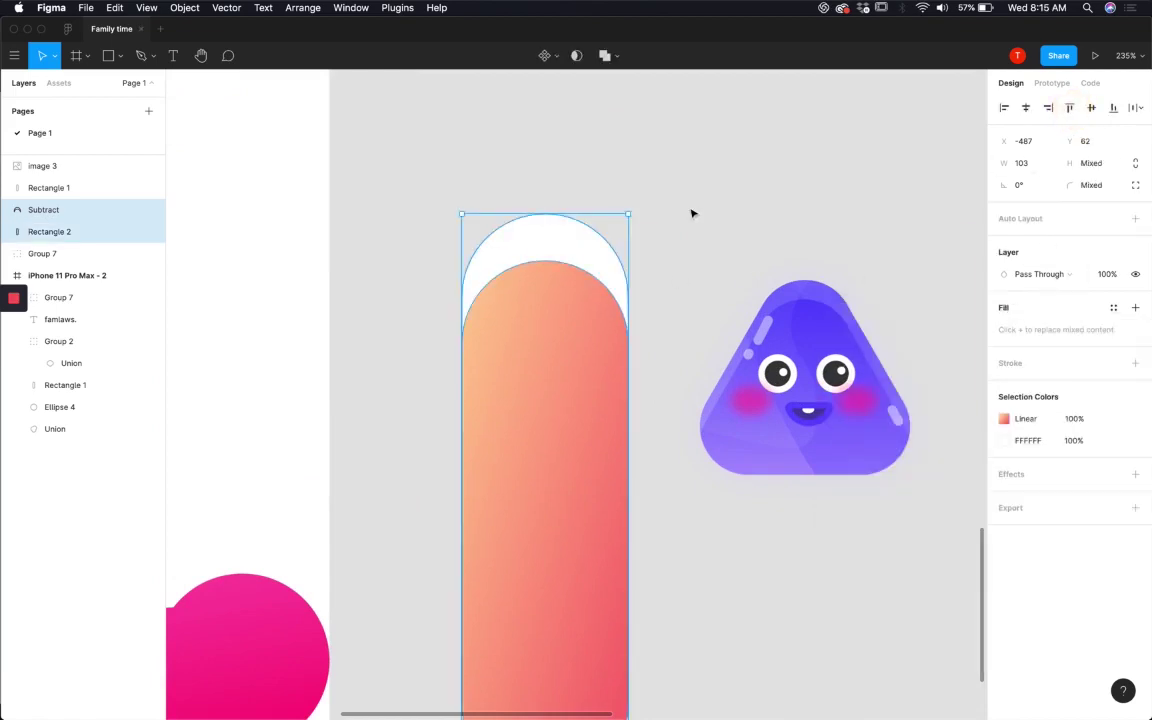
Step: Set the white crescent's fill opacity to 20% and deselect it
click(689, 213)
click(568, 262)
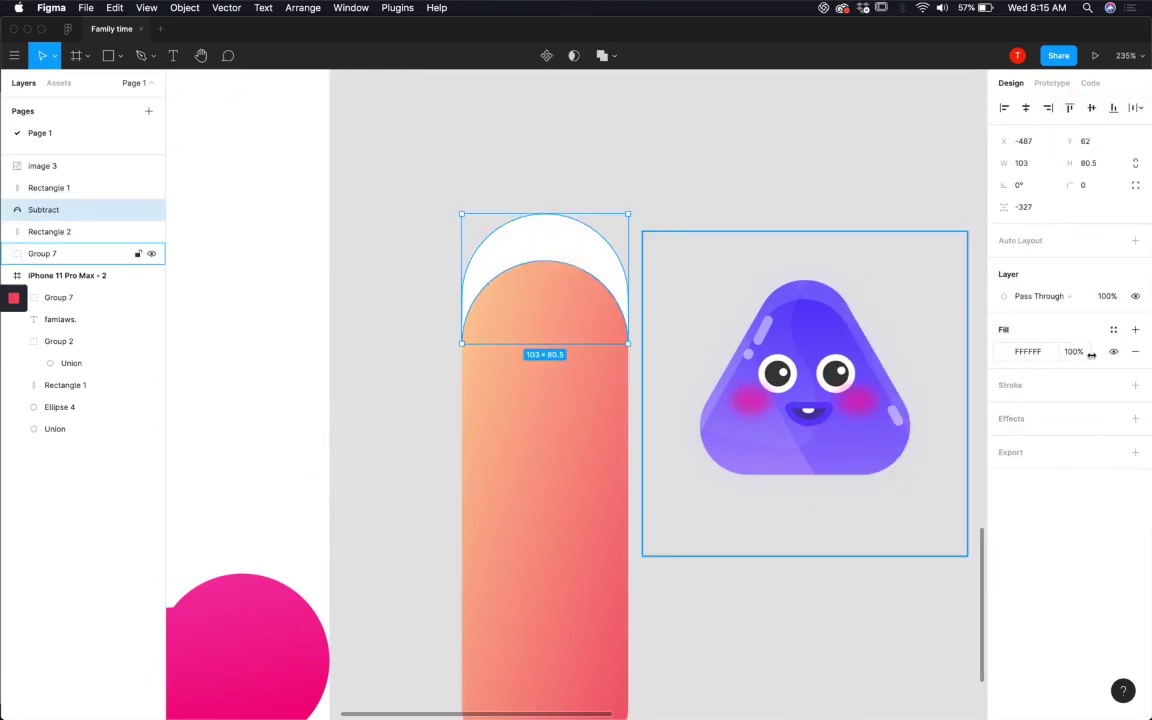
click(1080, 355)
text(20)
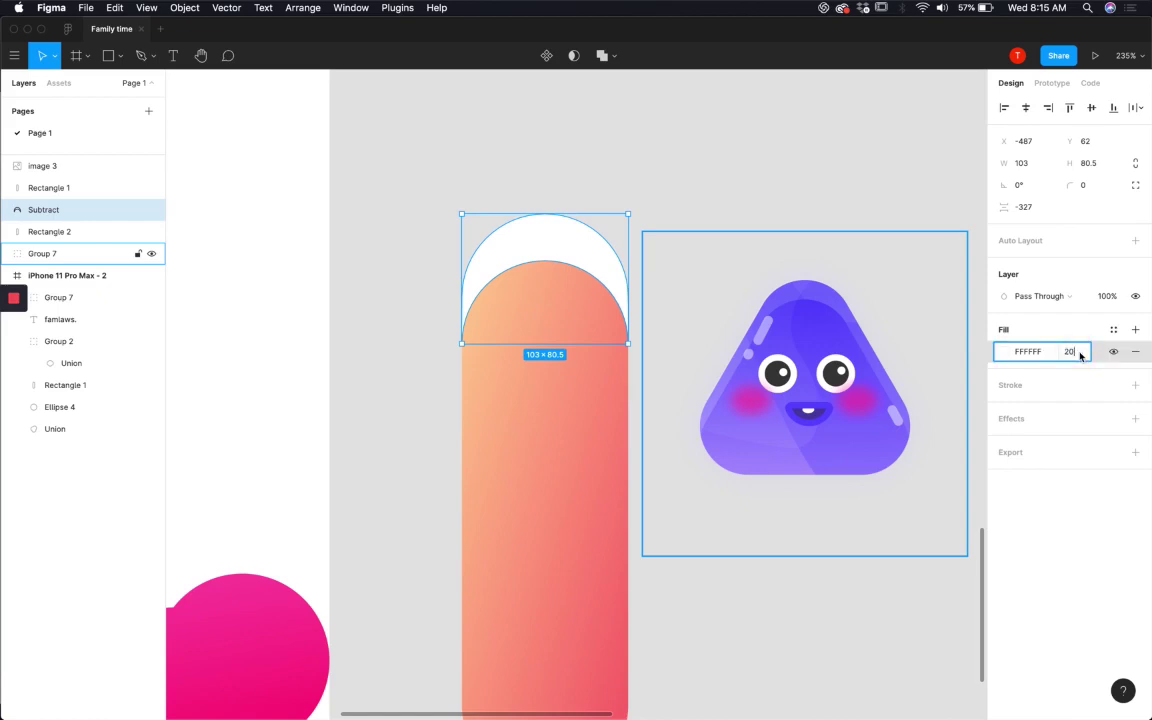
key(Return)
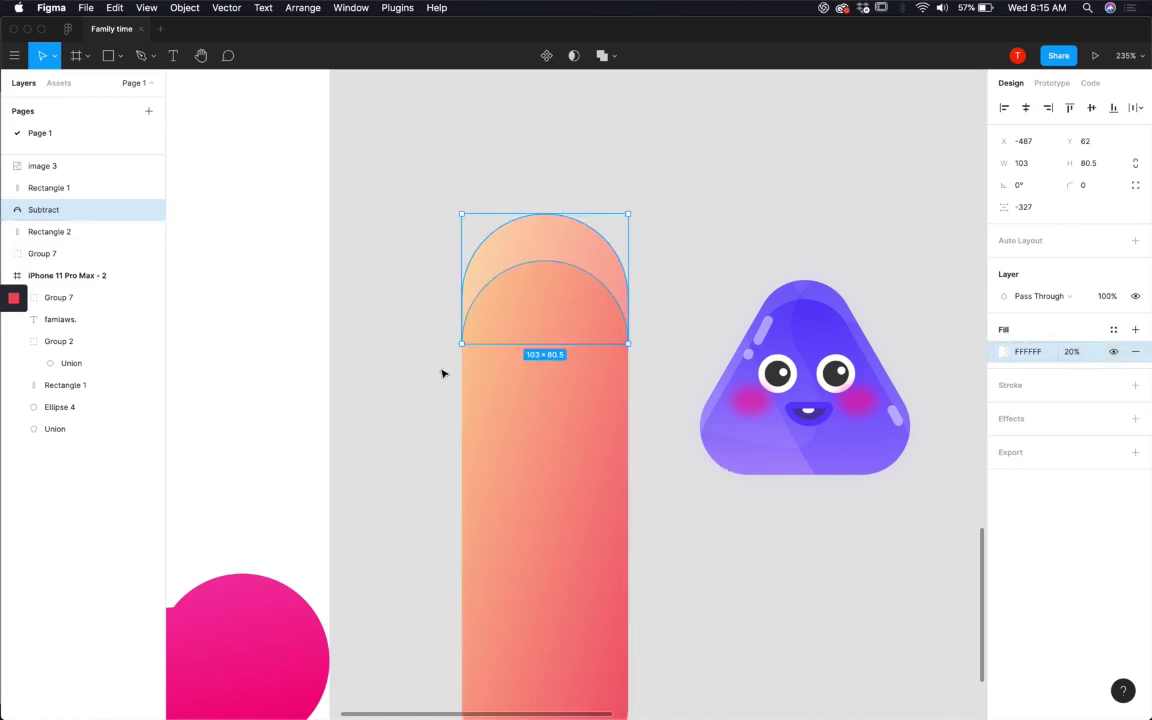
click(404, 368)
Step: Draw a closed curved shape, about 167 × 438, over the gradient rectangle with the Pen tool, its wavy edge crossing the rectangle's lower half
scroll(549, 331, down, 5)
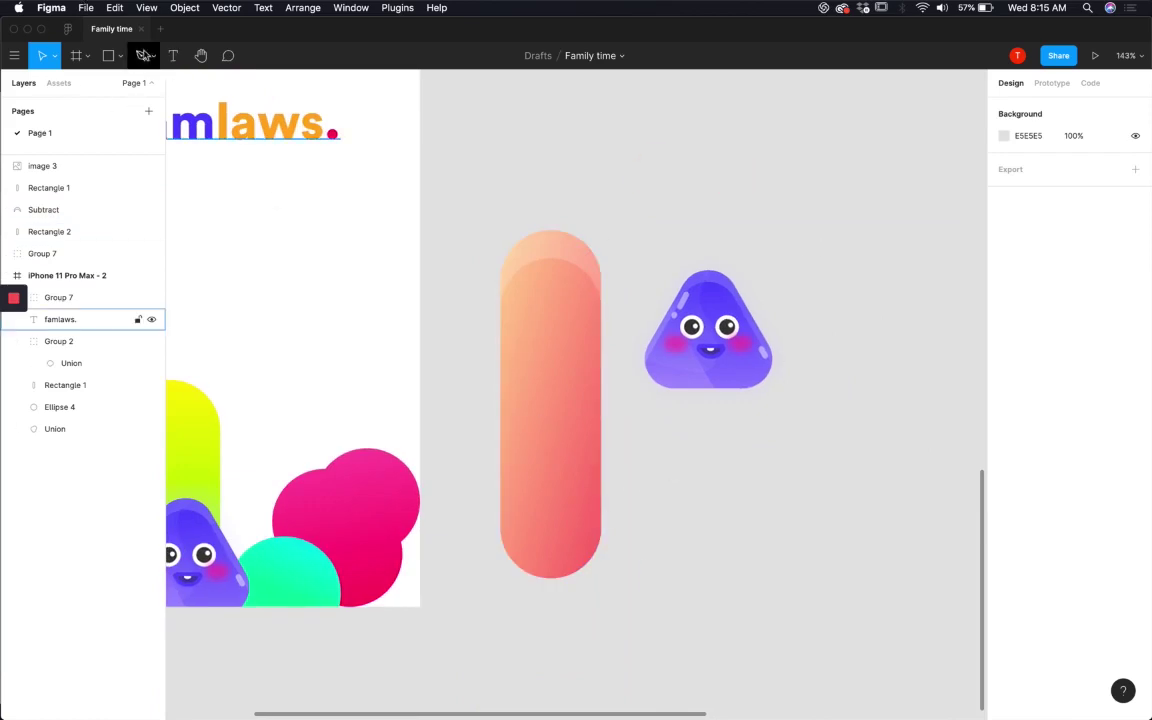
click(141, 55)
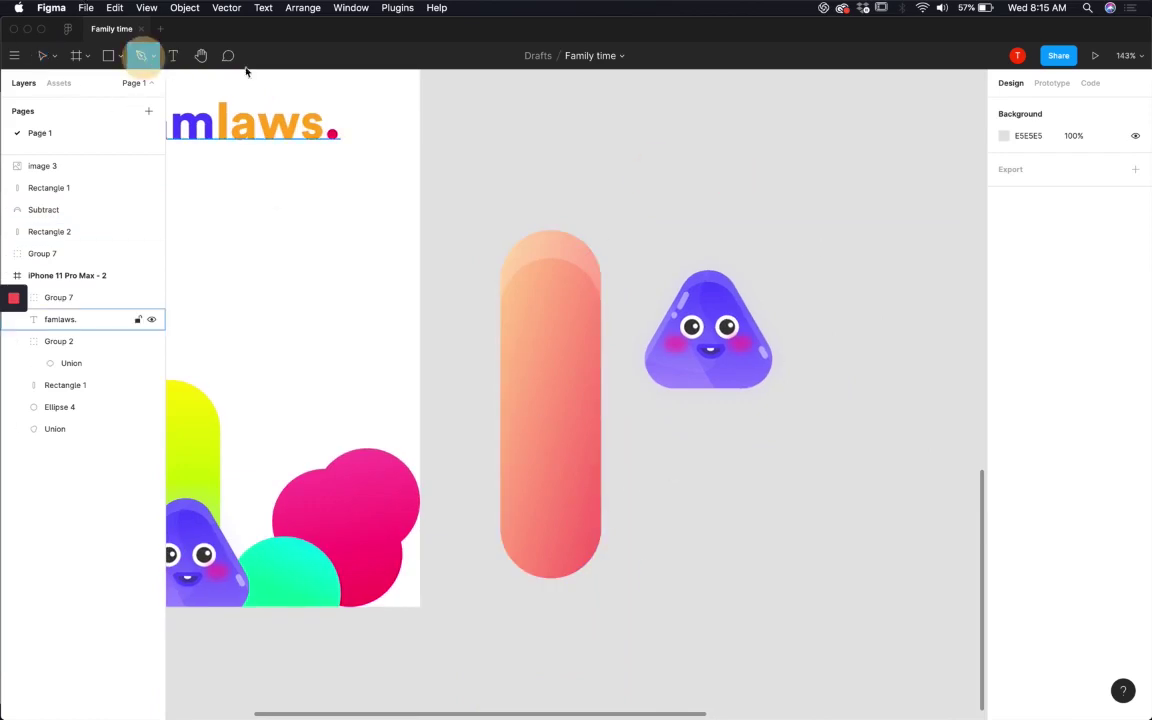
click(466, 266)
drag(516, 394, 561, 411)
drag(585, 486, 578, 535)
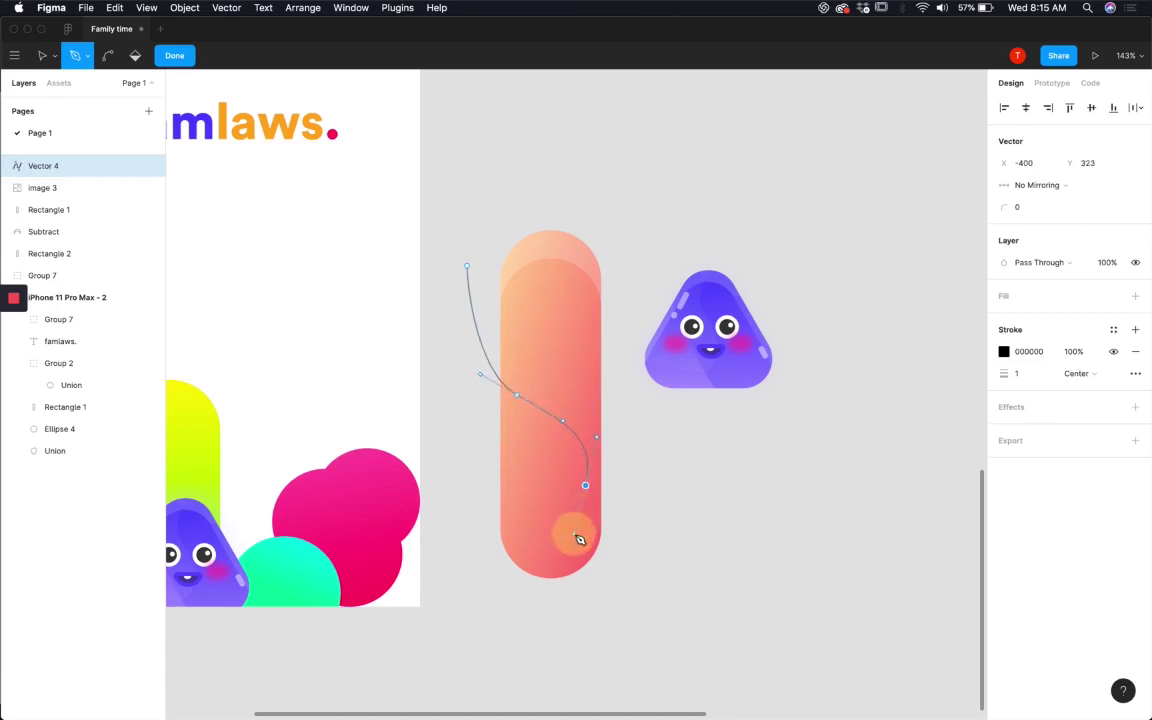
drag(616, 598, 656, 573)
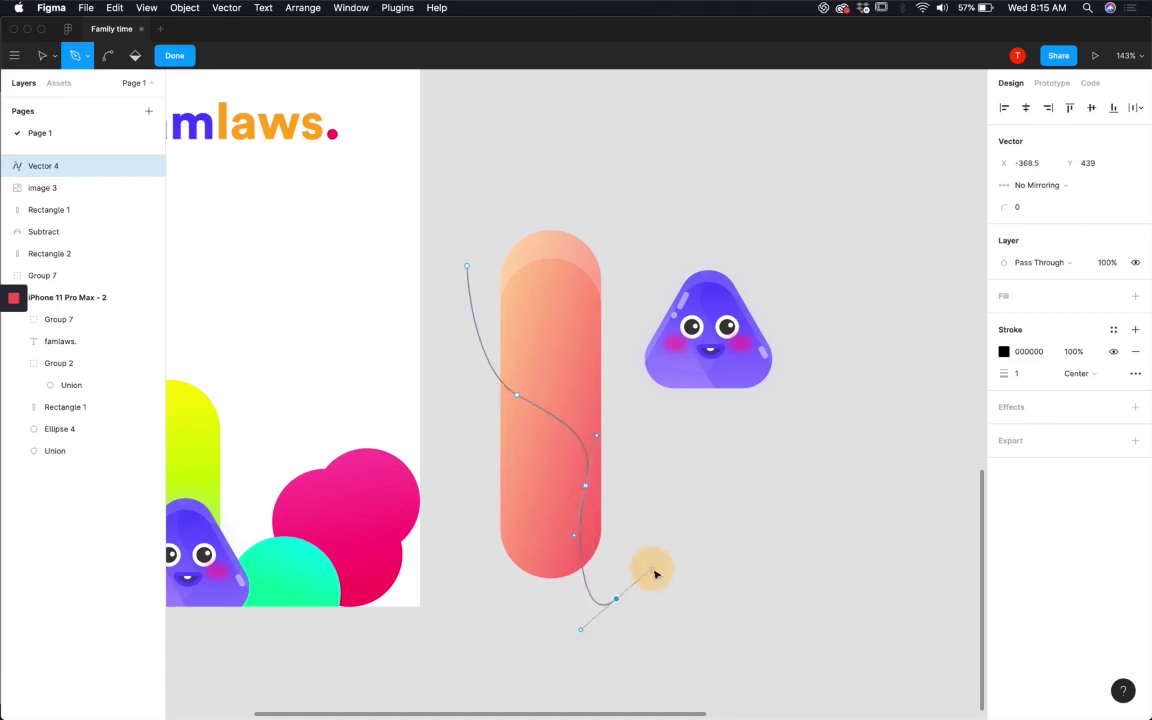
click(610, 183)
drag(512, 183, 490, 241)
click(466, 266)
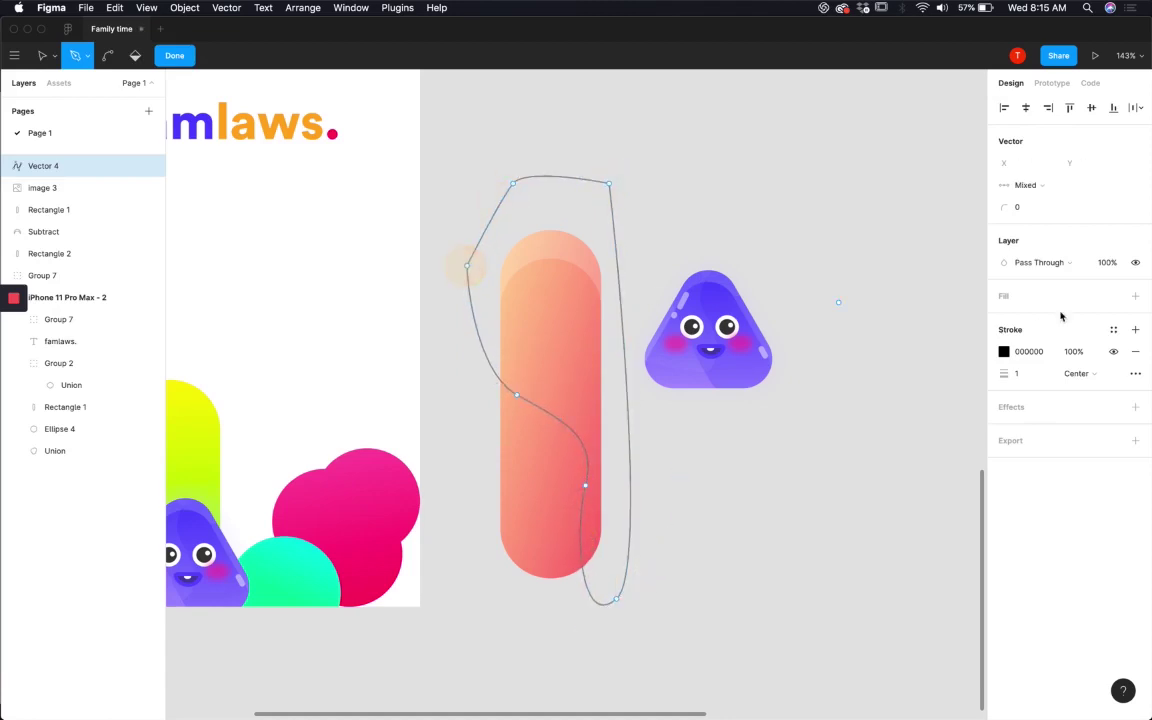
Step: Remove the black stroke from the curved shape and give it a fill
click(1004, 353)
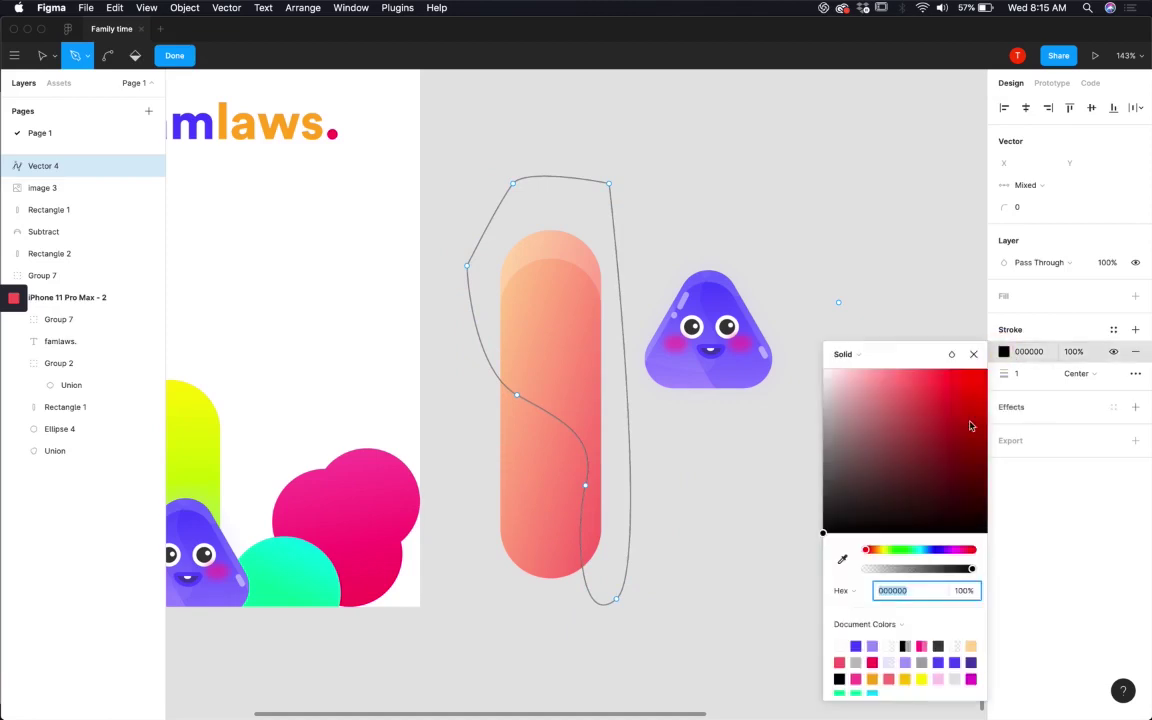
click(1135, 353)
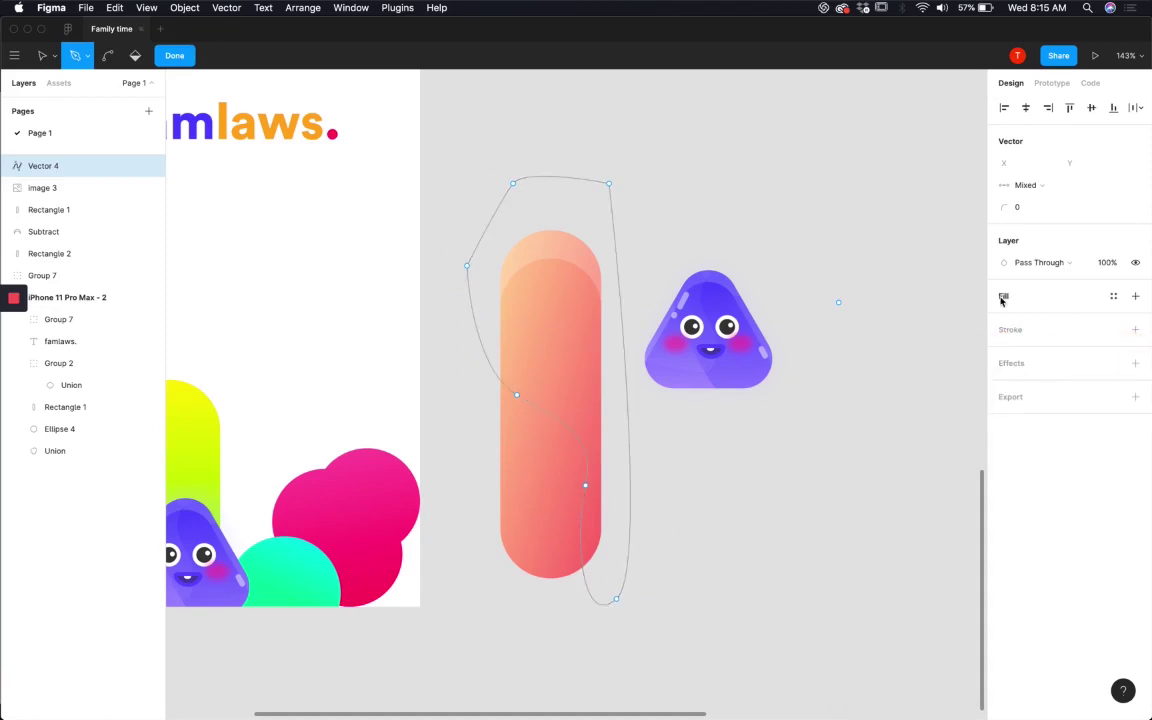
click(1135, 296)
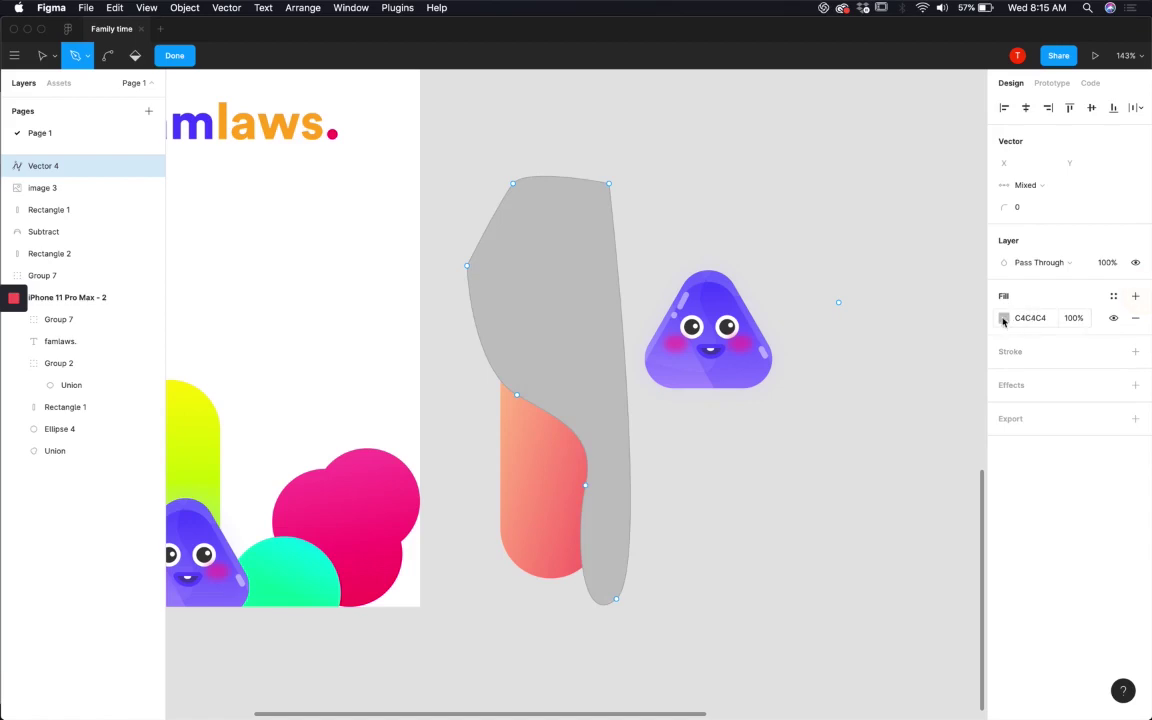
Step: Sample the red at the rectangle's lower end for the curved shape's fill, darken it slightly to E98077, and finish vector editing
click(1004, 318)
click(842, 526)
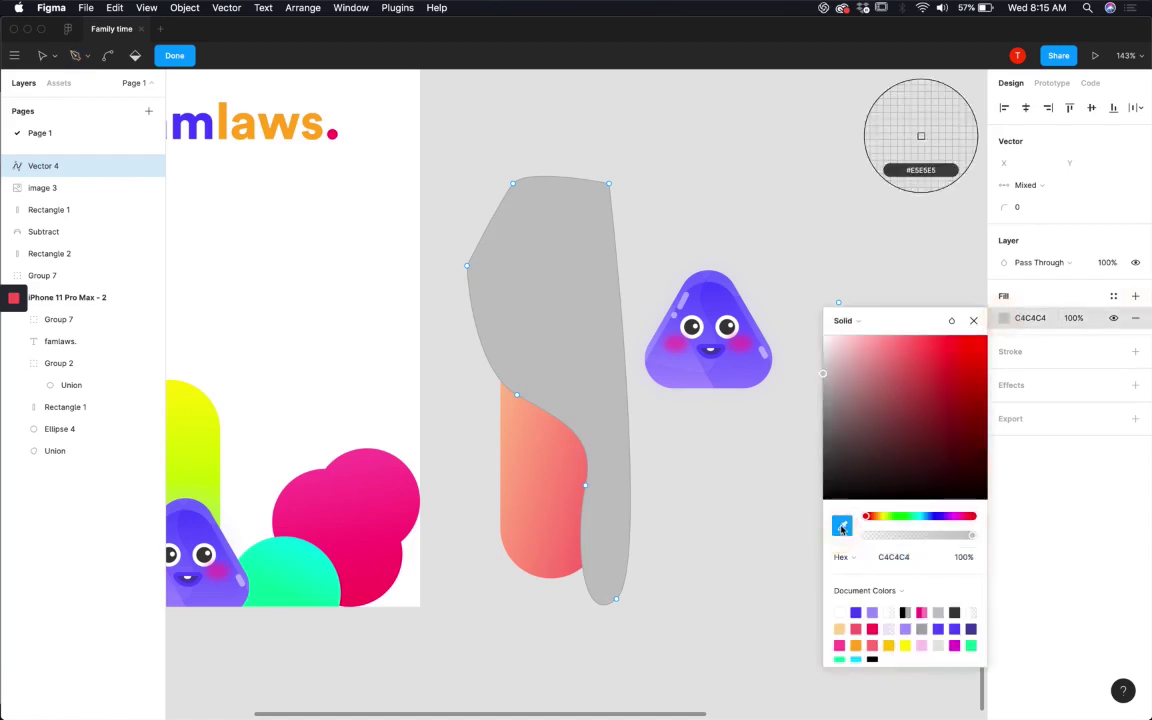
click(566, 540)
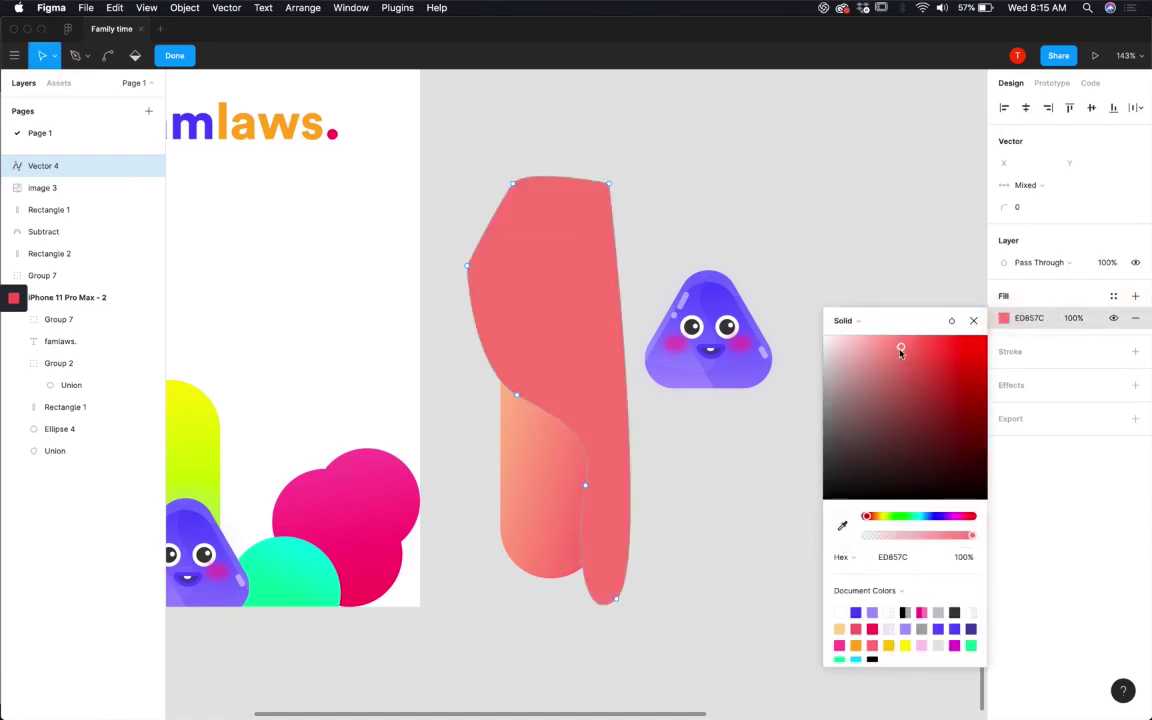
drag(901, 347, 903, 349)
key(Escape)
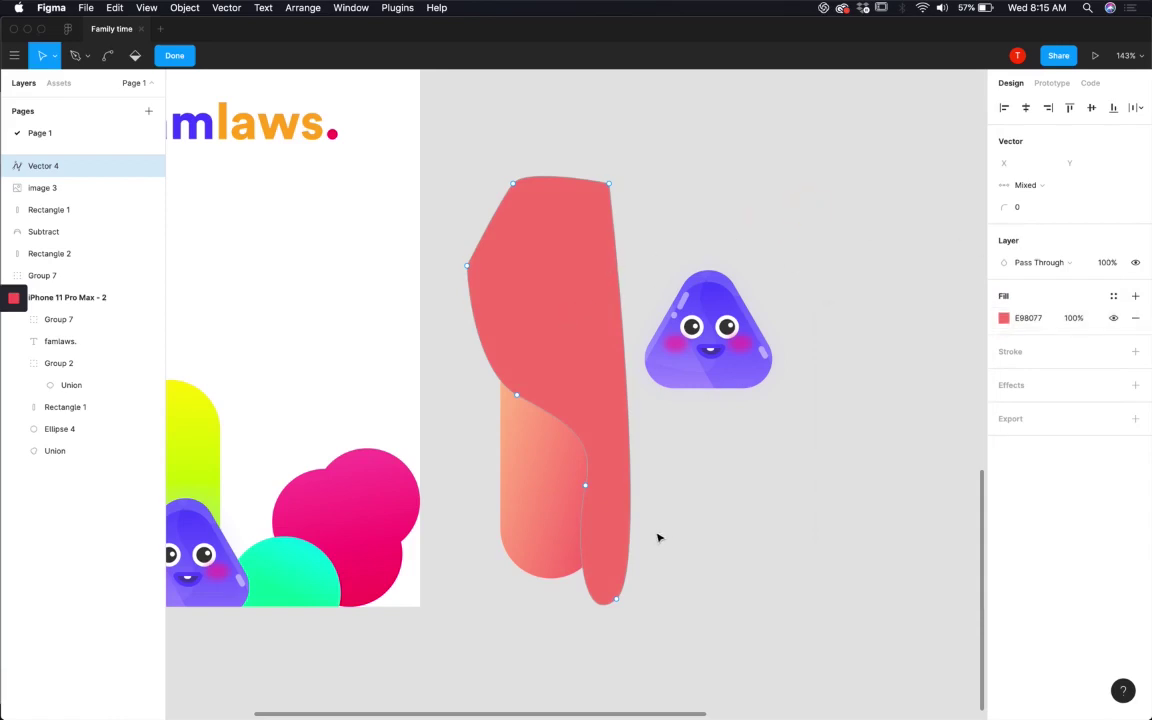
key(Escape)
click(765, 622)
Step: Duplicate the gradient rectangle in place and rename the lower one, Rectangle 2, as Bottom Rectangle Layer
click(524, 525)
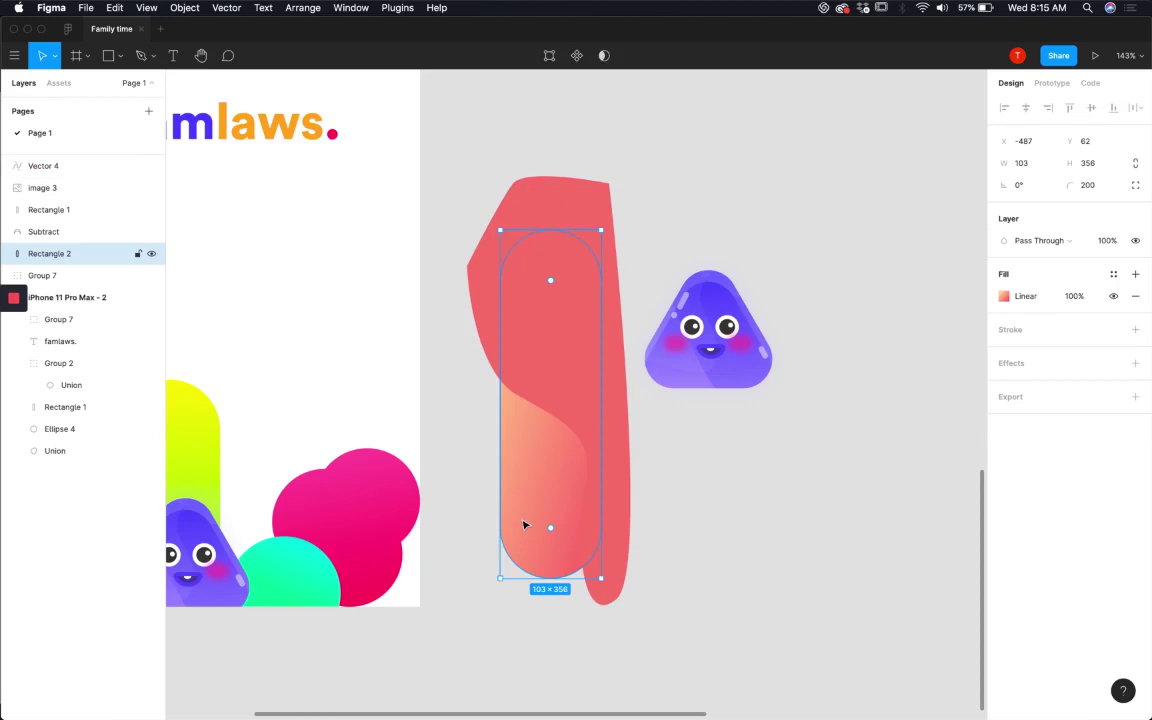
key(super+c)
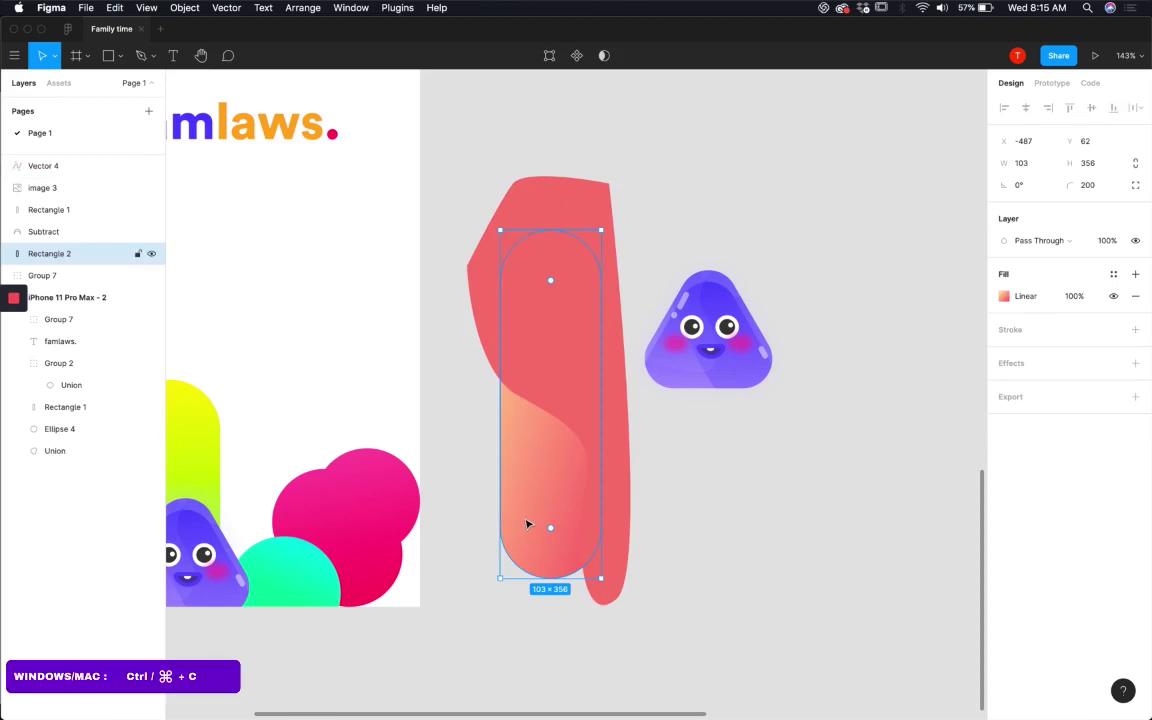
key(super+v)
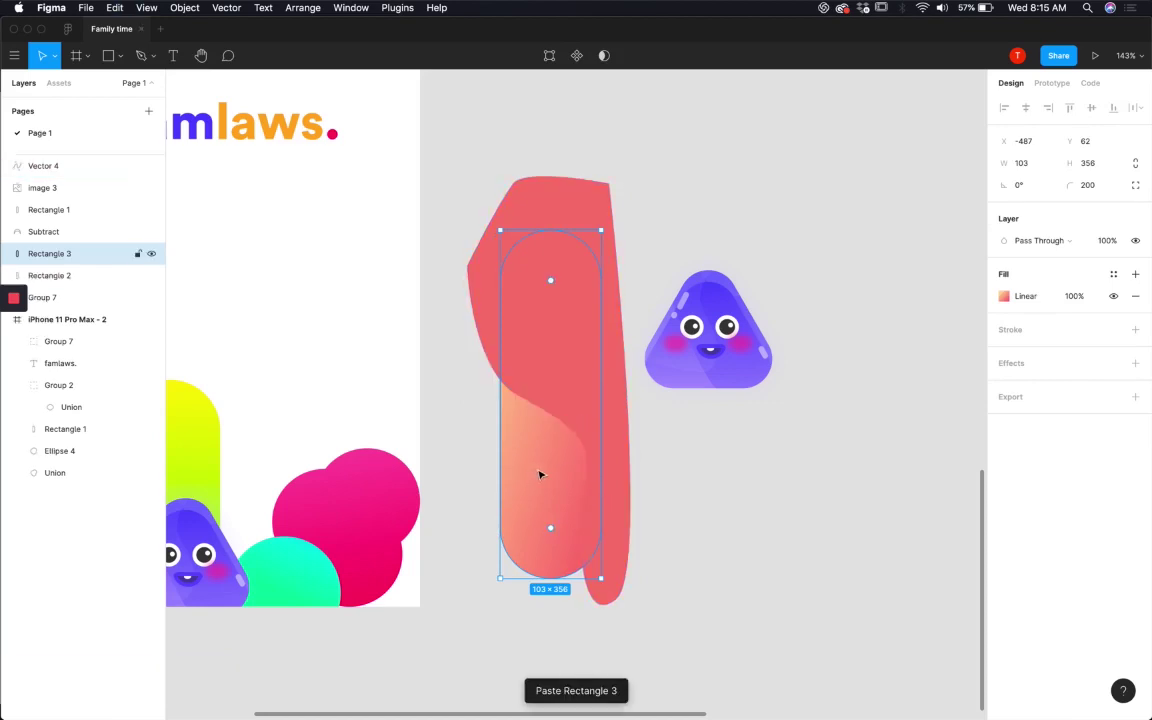
double_click(68, 272)
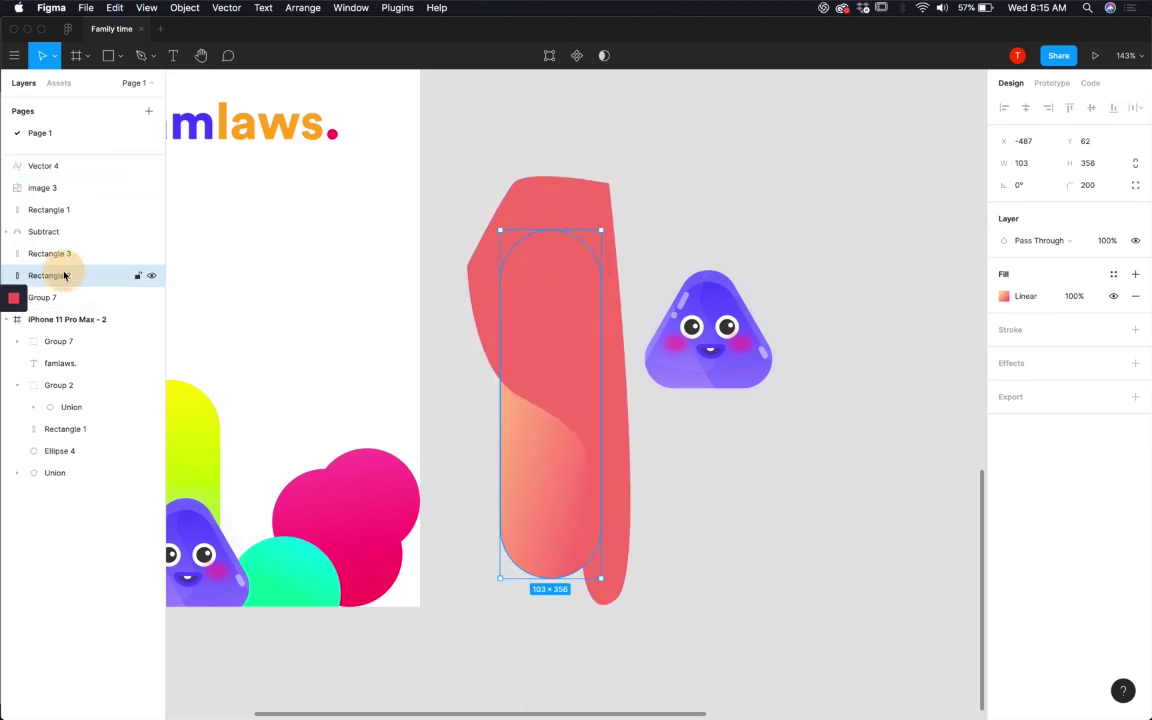
text(Bottom R)
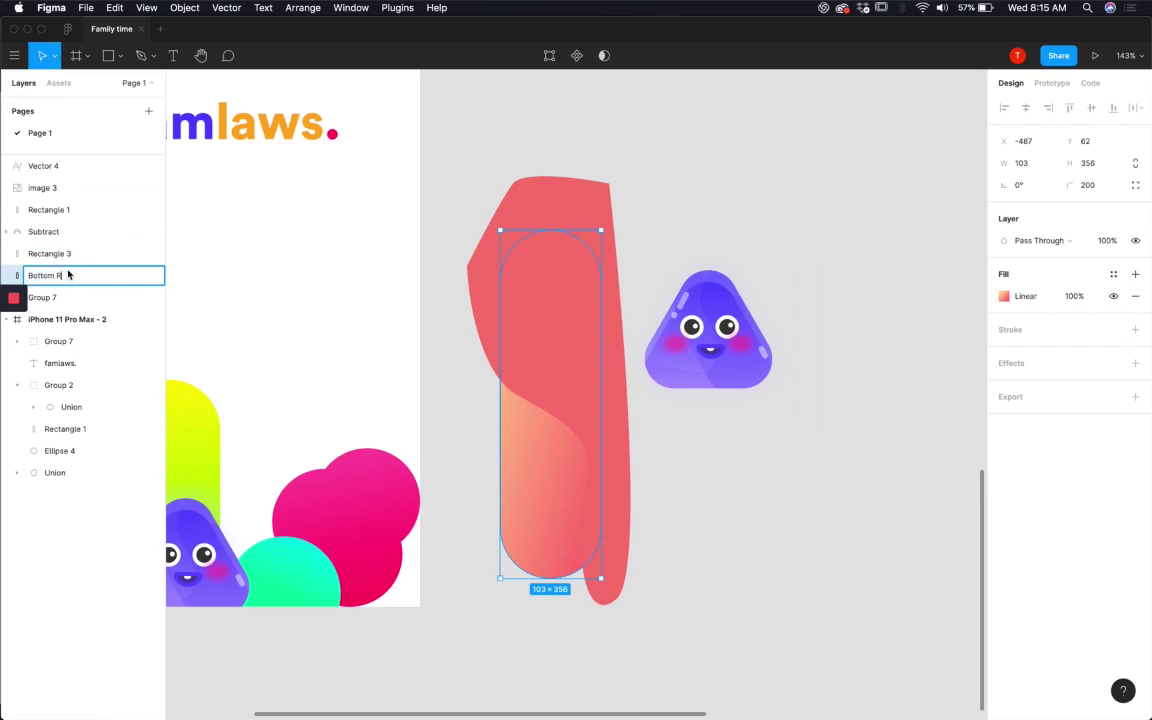
text(le Layer)
Step: Rename the duplicated rectangle's layer as Original layer and the crescent's layer as Subtracted layer
double_click(58, 254)
text(Ori)
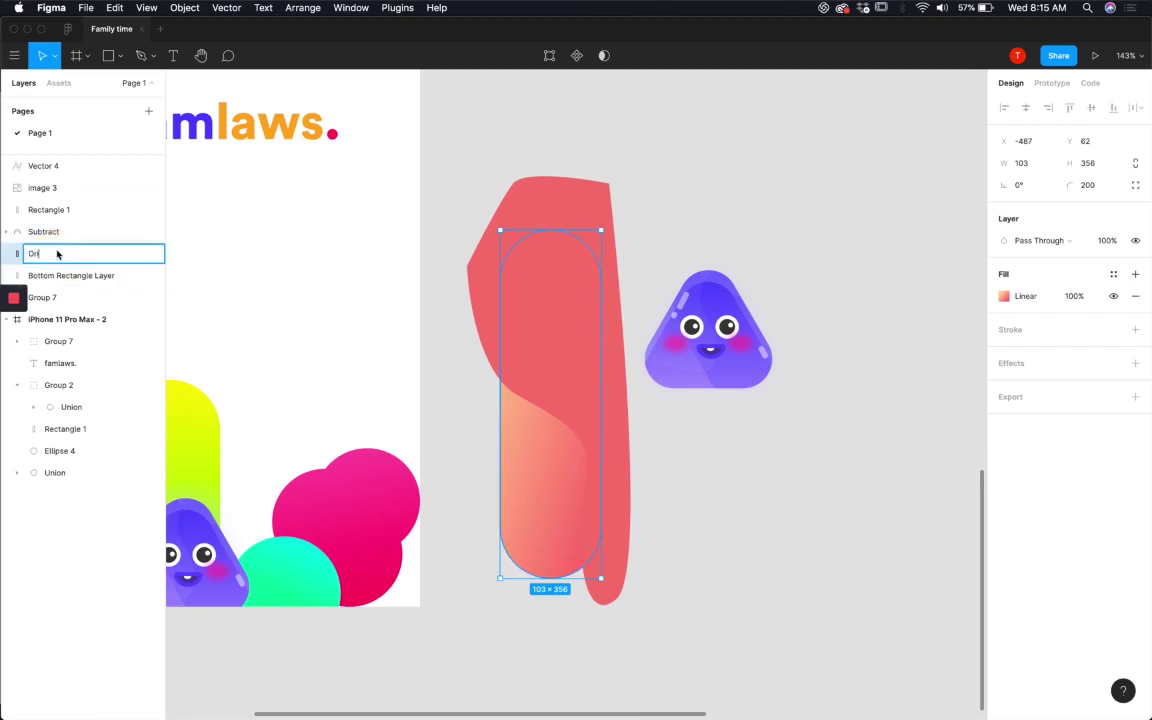
text(ginal lay)
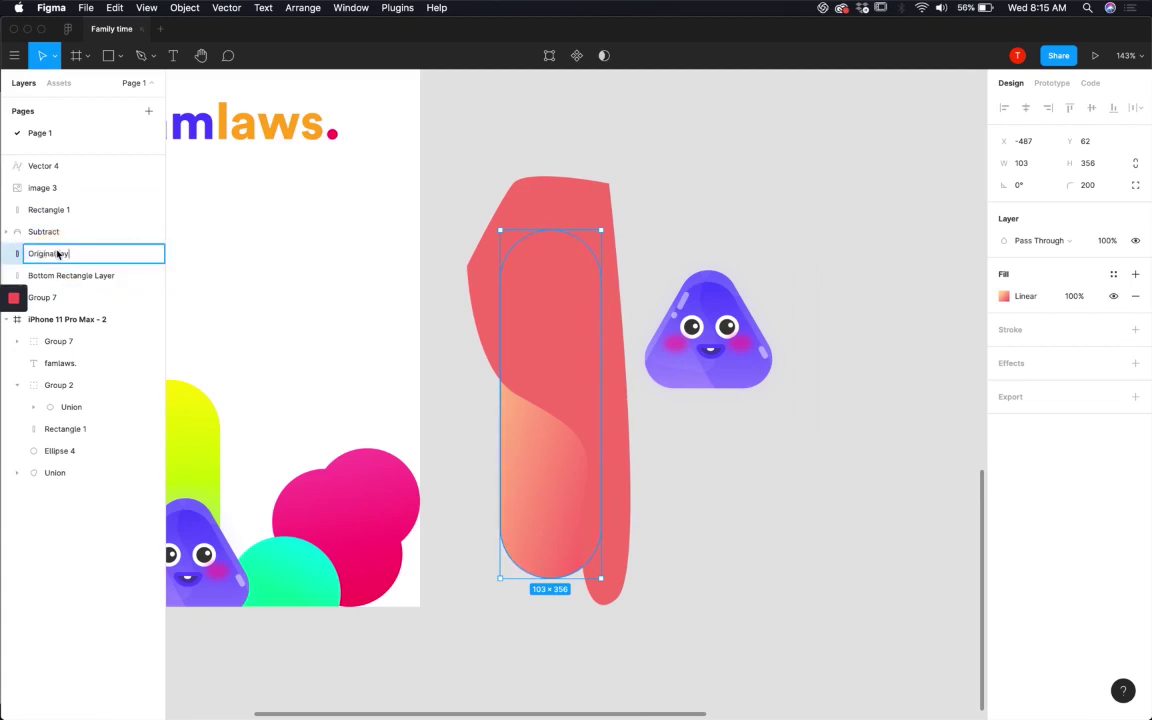
text(er)
double_click(71, 232)
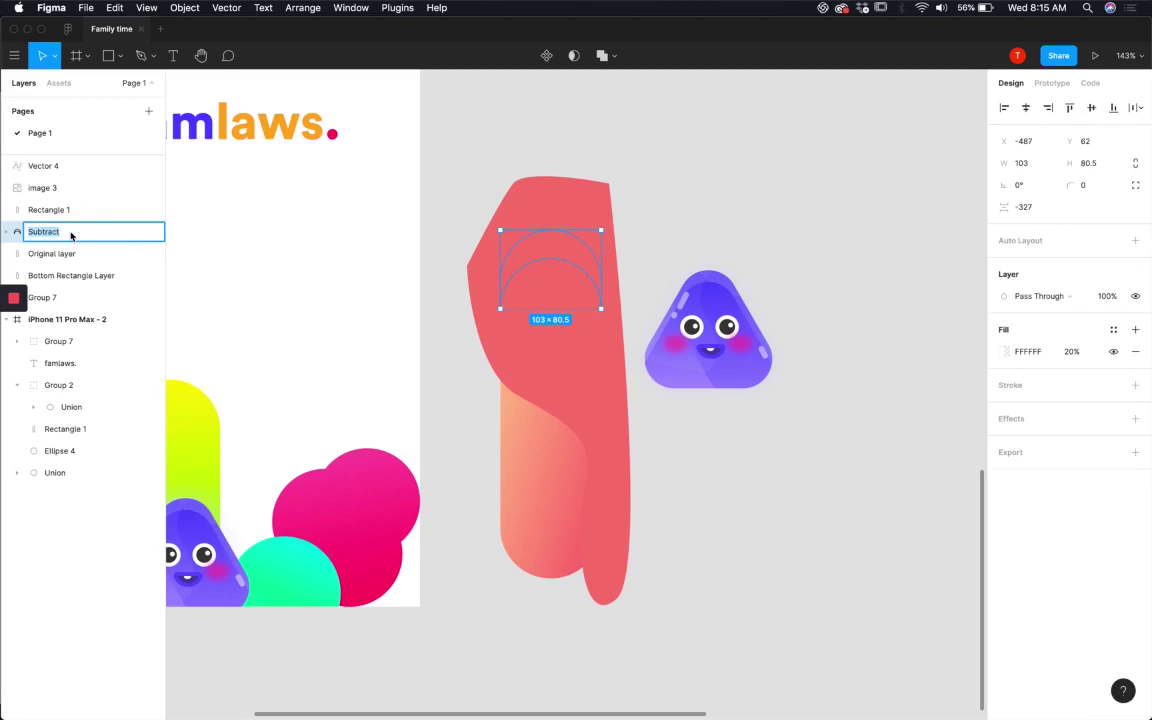
text(Subtracted layer)
Step: Mask the red Vector 4 shape with Bottom Rectangle Layer using Use as Mask
click(70, 254)
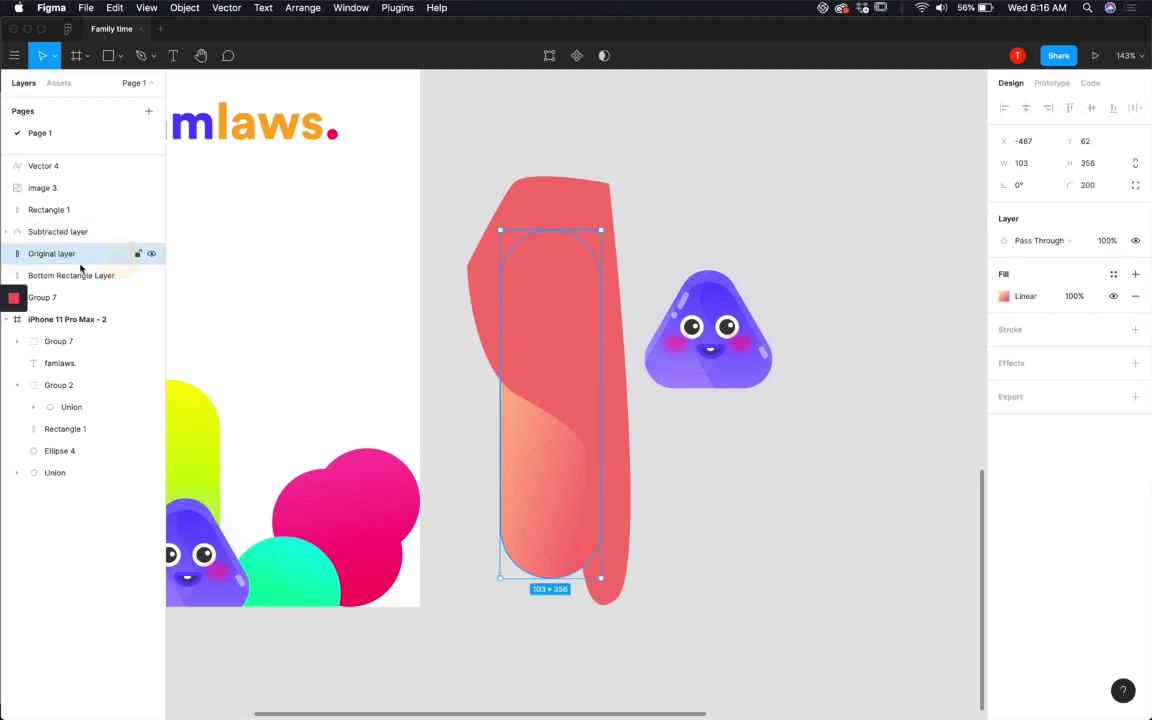
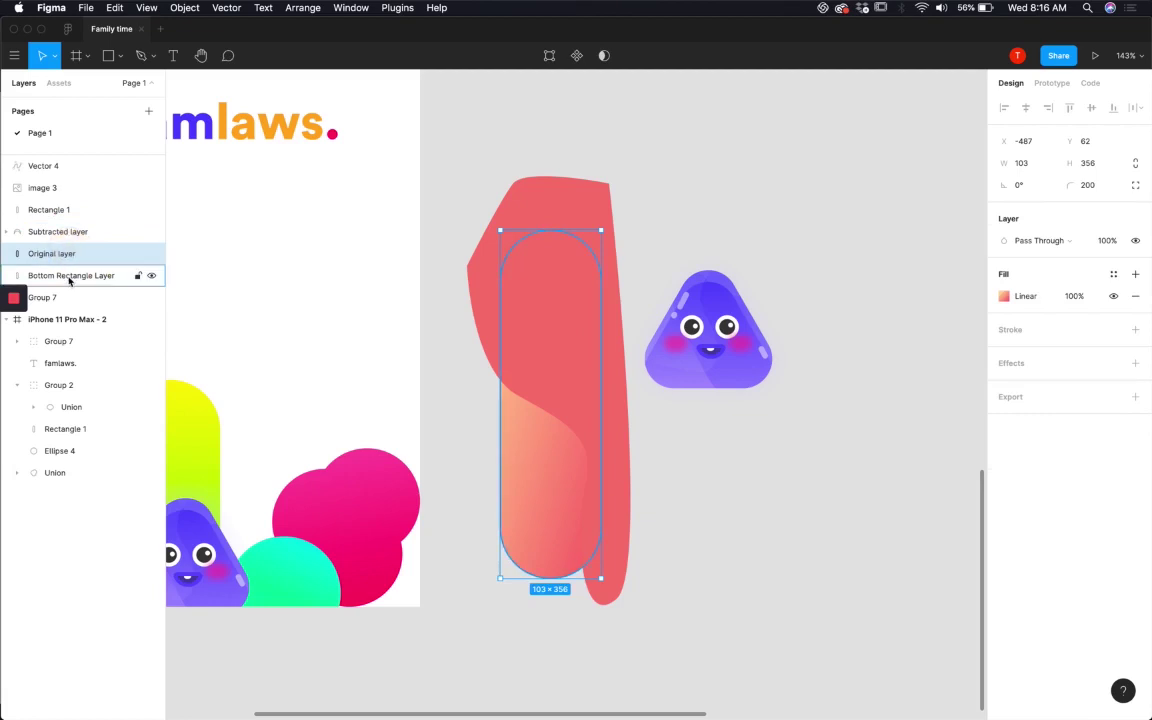
click(69, 277)
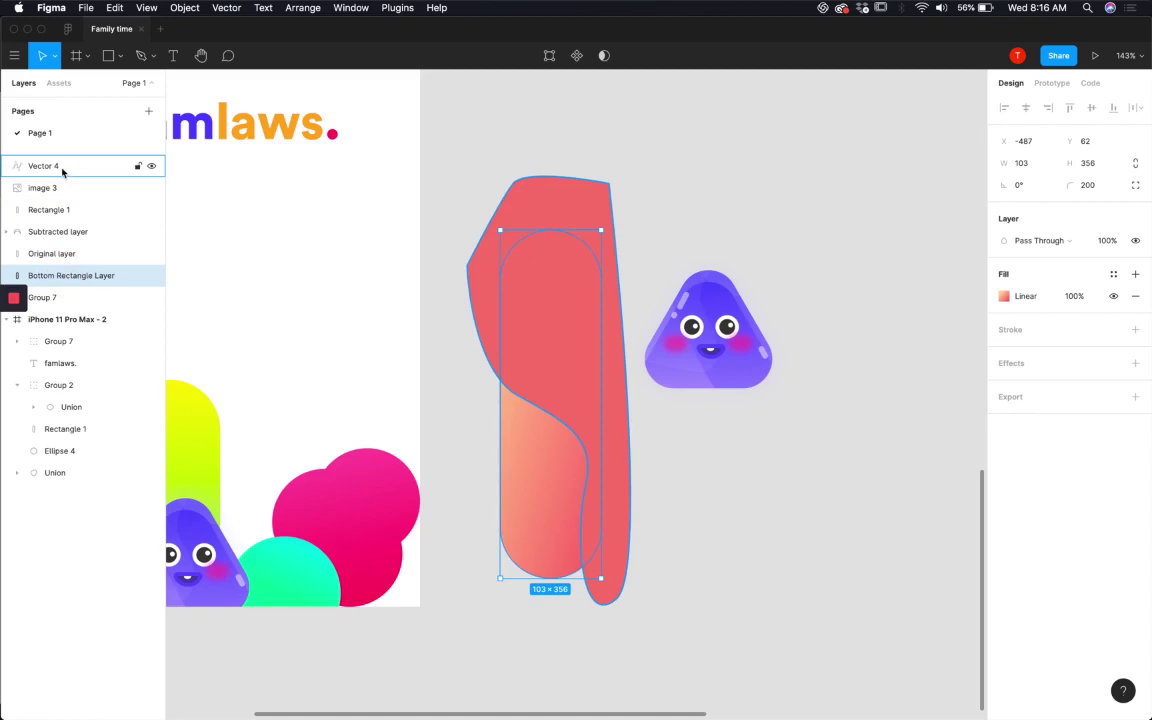
click(63, 168)
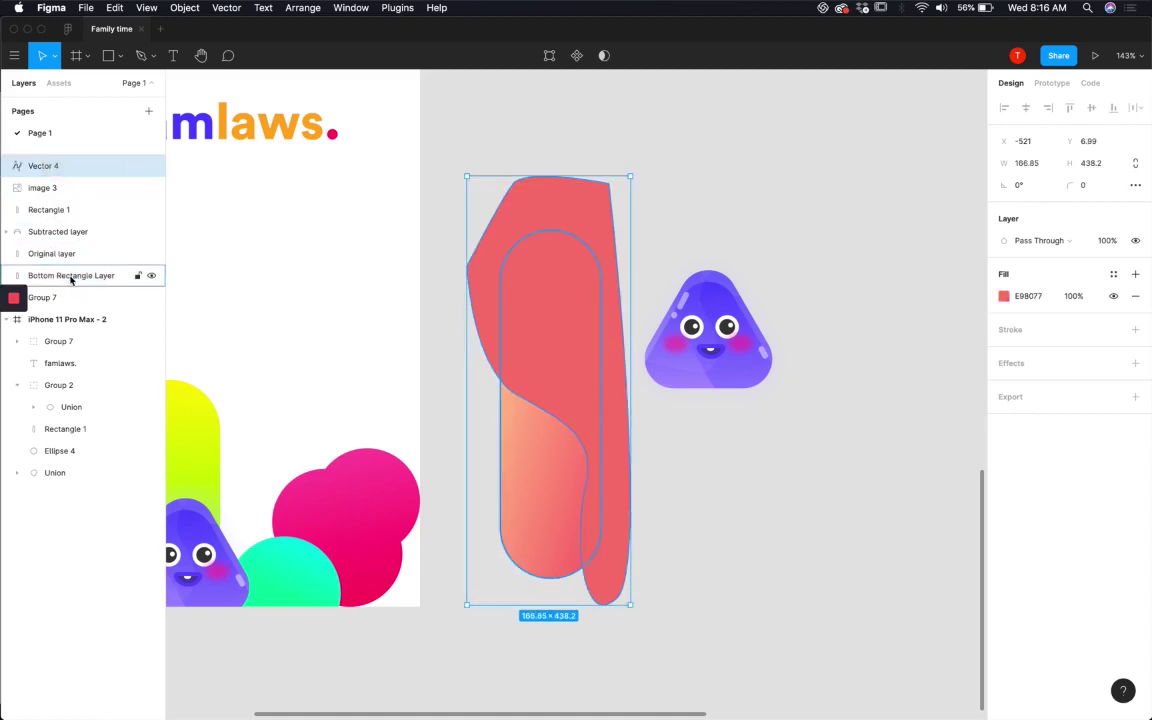
shift+click(71, 278)
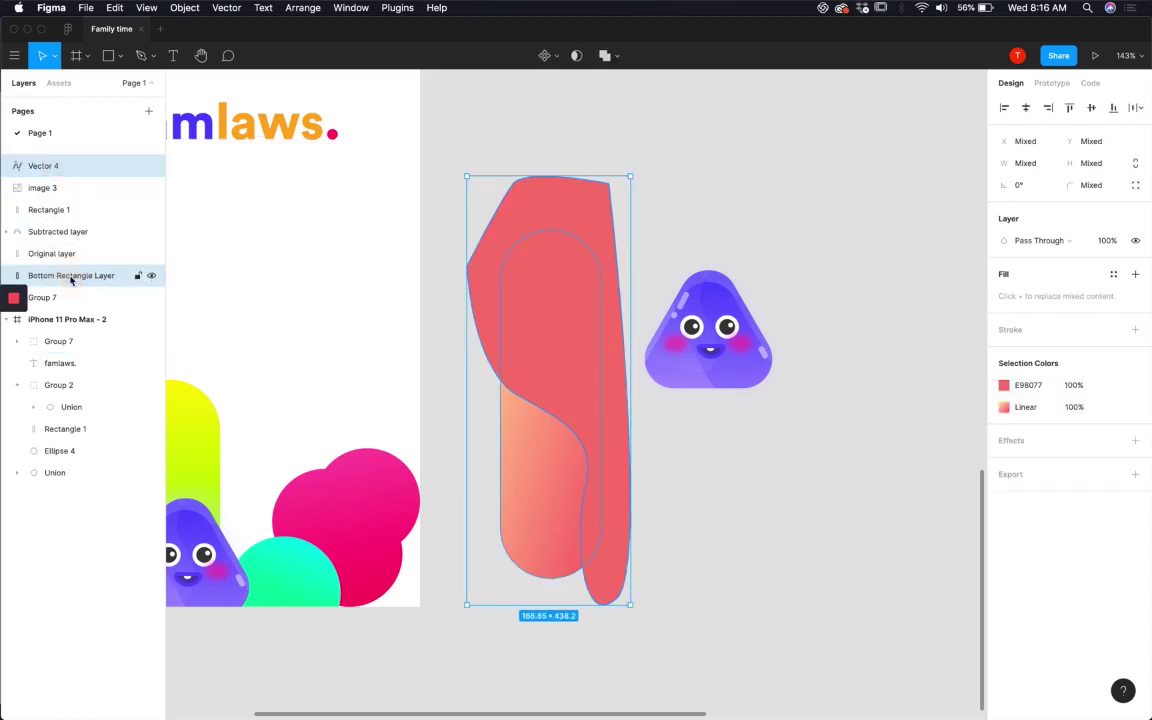
right_click(558, 194)
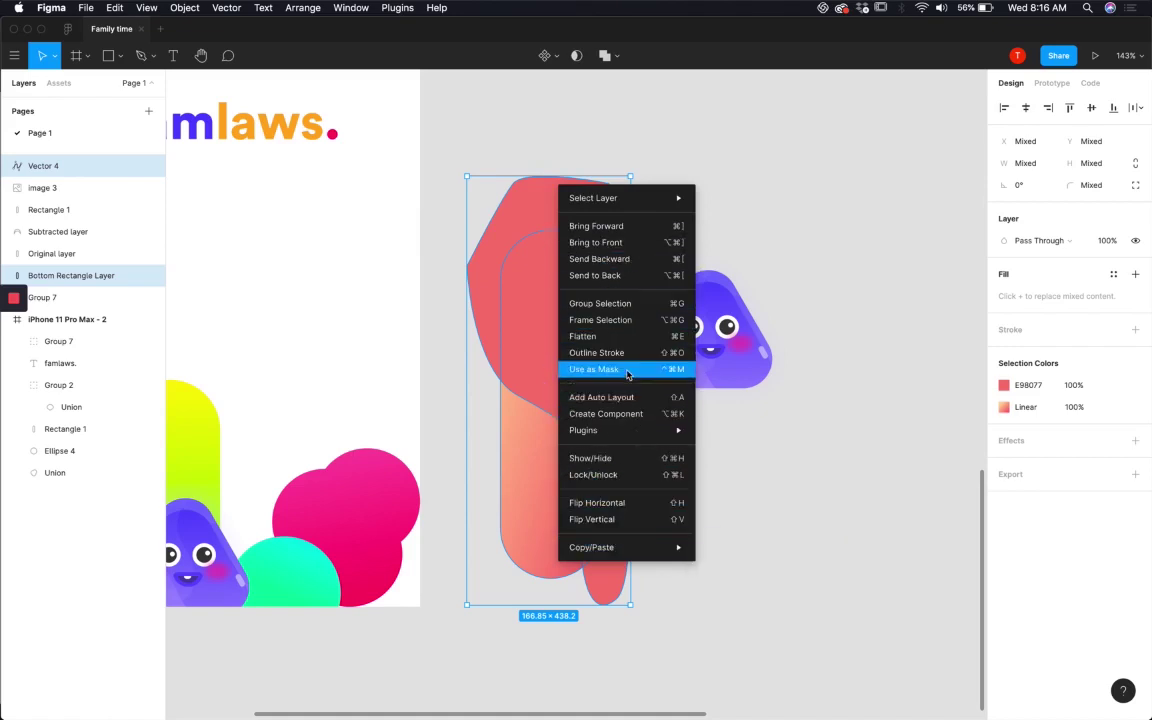
click(628, 370)
click(643, 496)
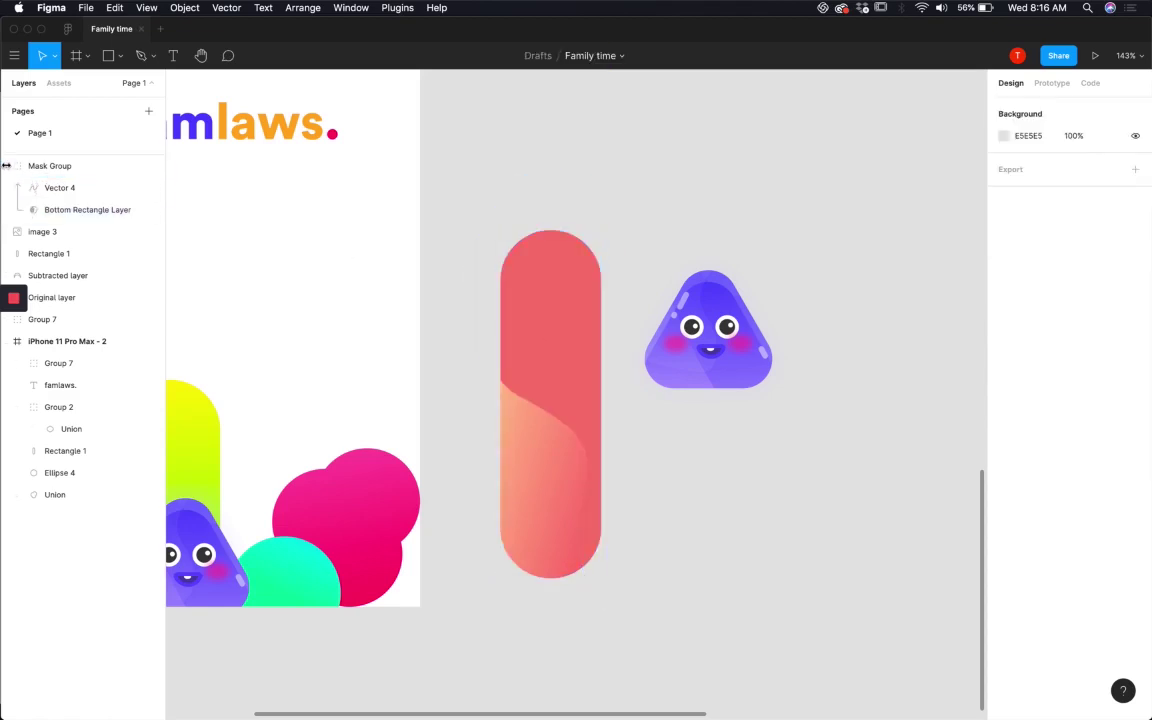
Step: Collapse Mask Group and move it between Subtracted layer and Original layer in the layer order
click(45, 168)
click(7, 166)
click(82, 166)
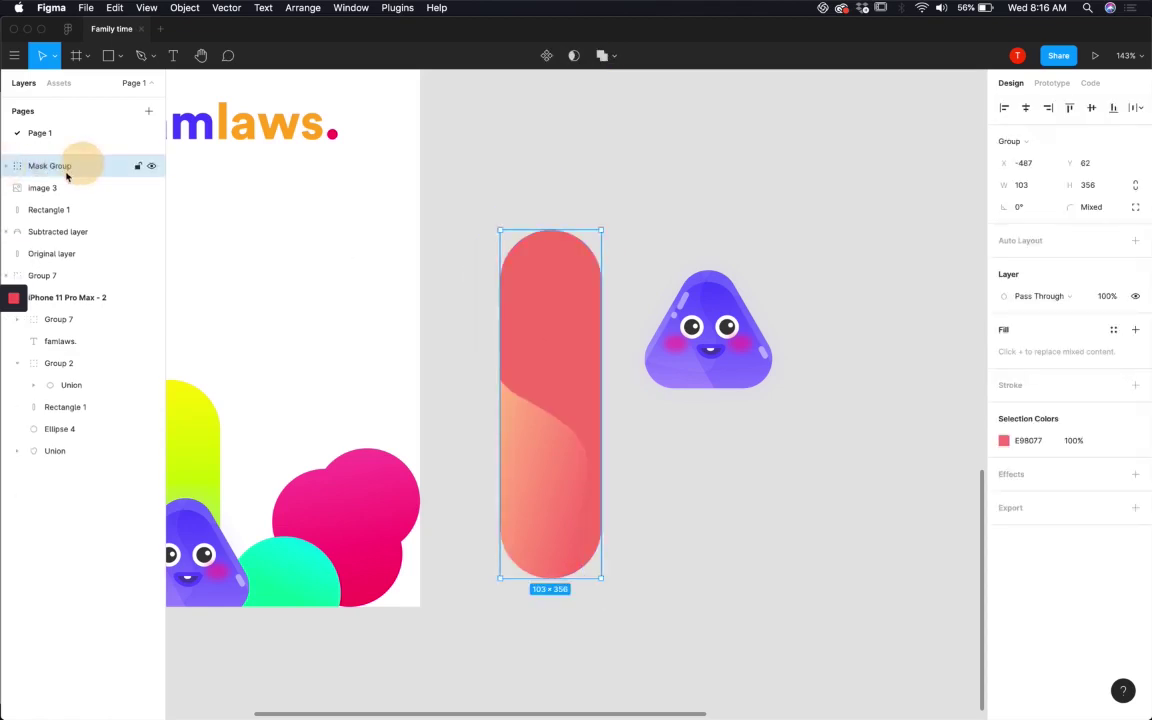
drag(67, 168, 68, 246)
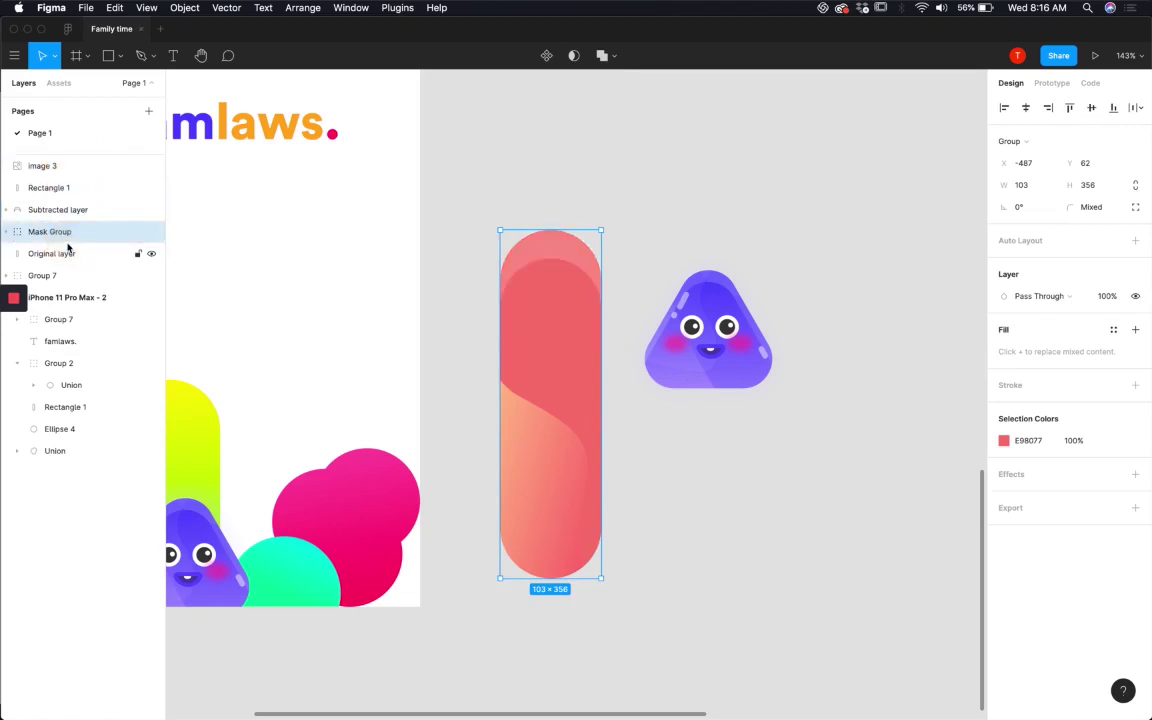
click(796, 421)
Step: Lower the fill opacity of the red Vector 4 shape inside Mask Group to 30%
key(shift+p)
drag(515, 178, 548, 334)
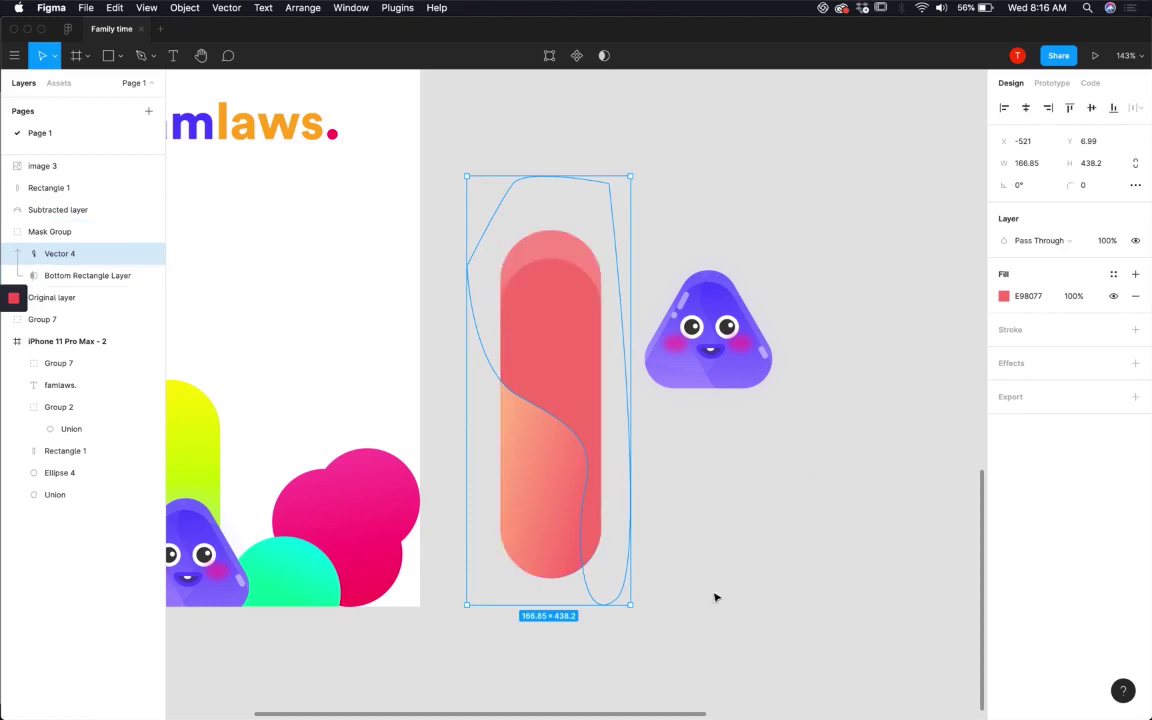
click(1072, 297)
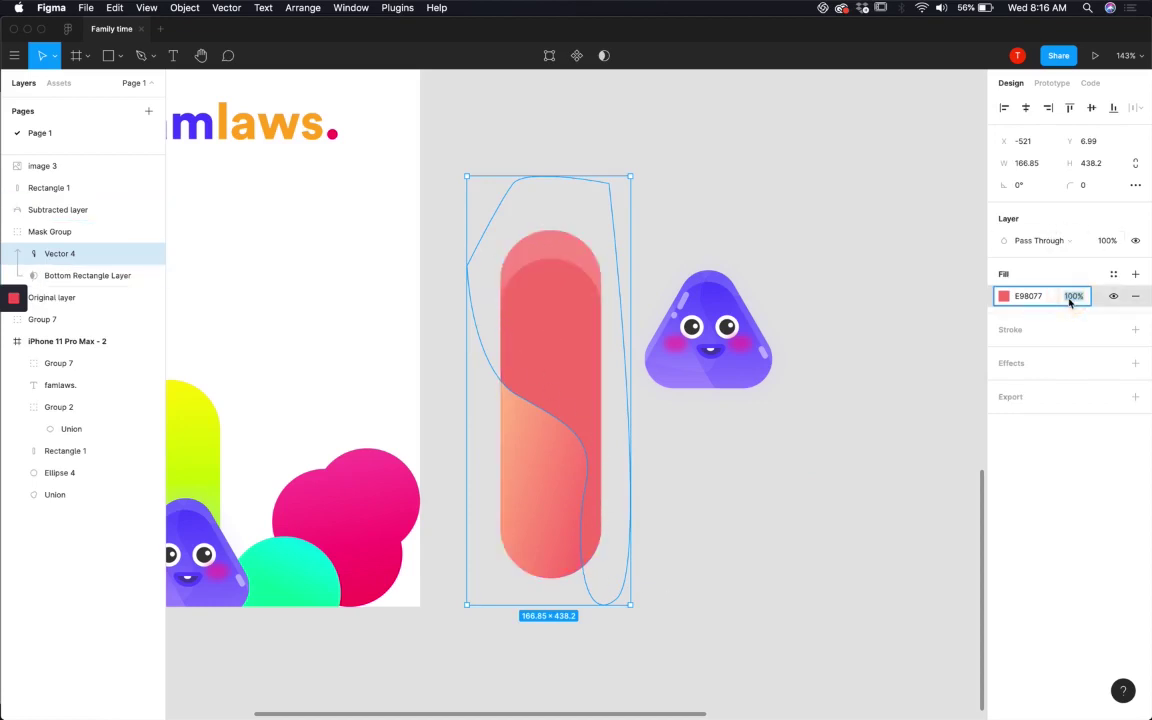
text(80)
key(Return)
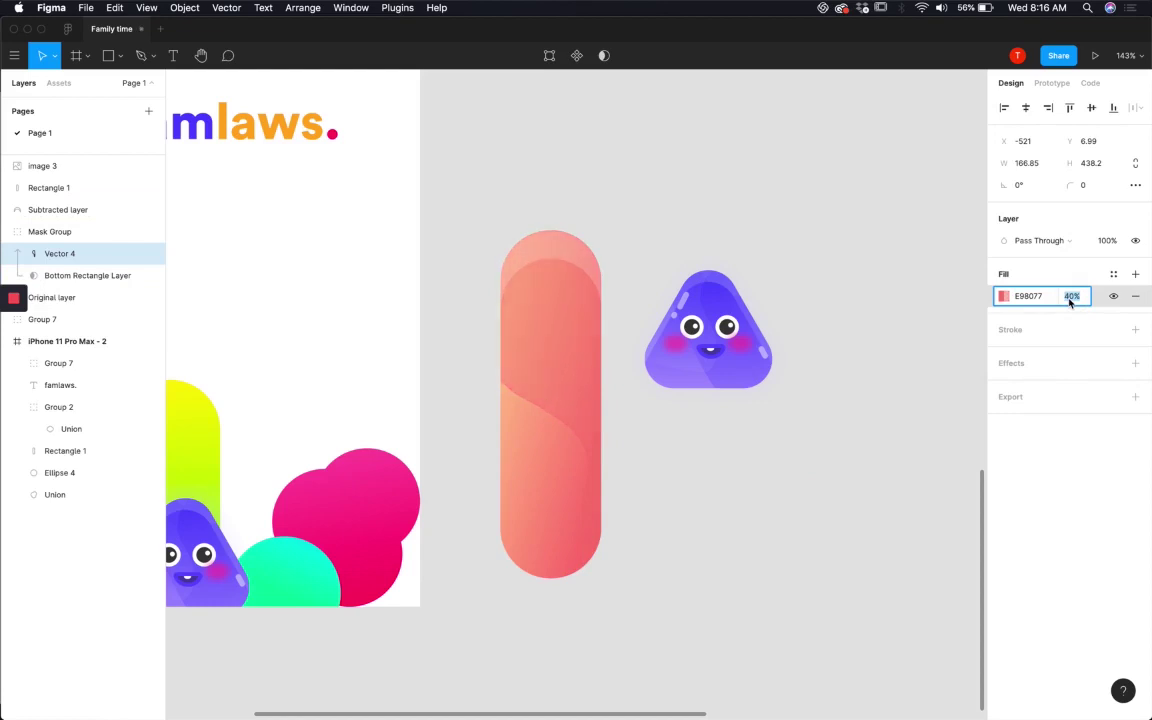
click(683, 201)
click(543, 352)
double_click(548, 337)
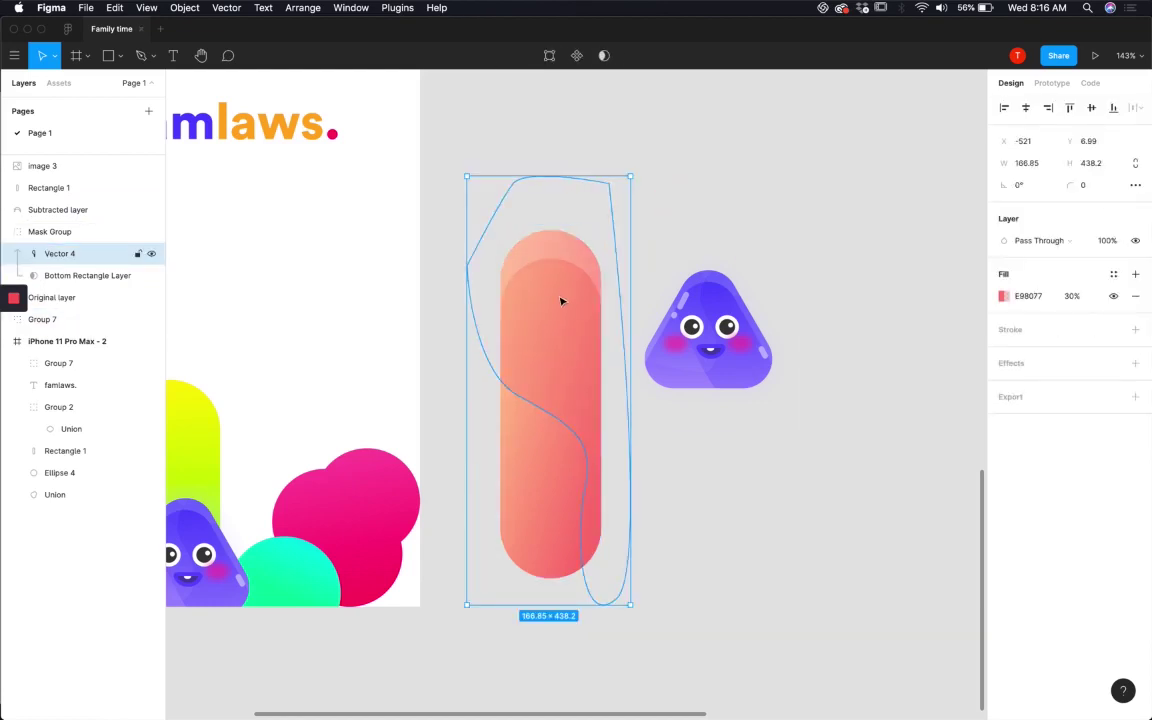
Step: Rename Vector 4 as Fun curve and place a duplicate of it down and to the left, at X -569, Y 33
double_click(71, 256)
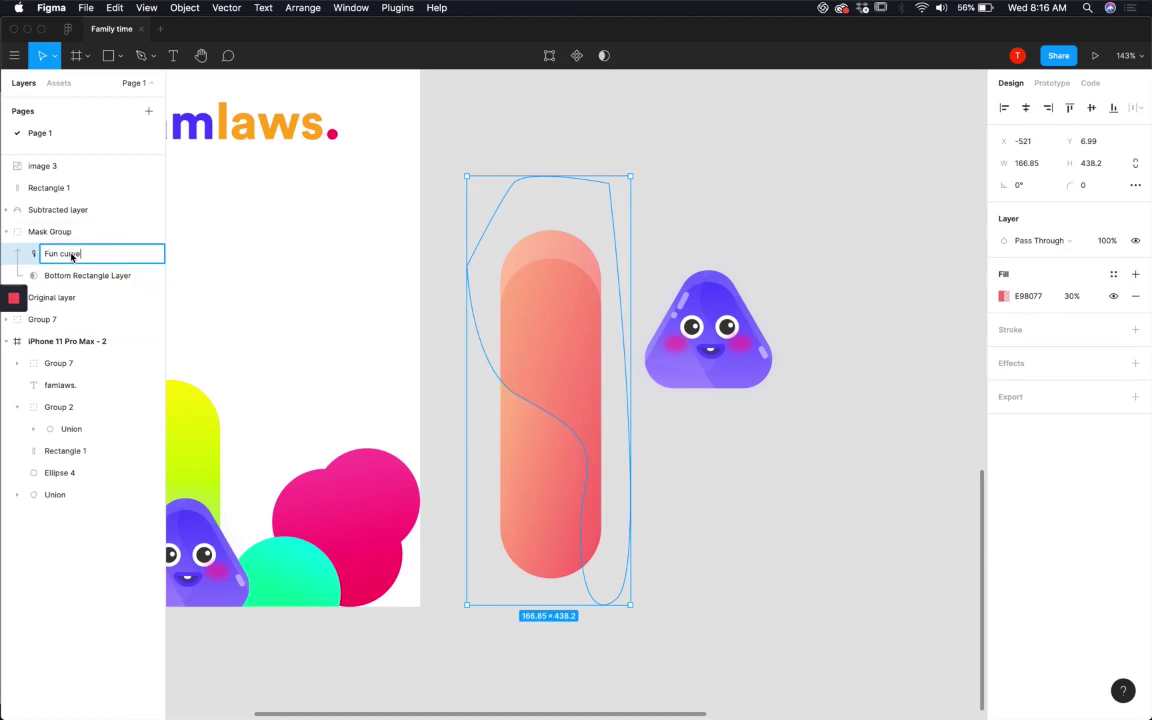
click(550, 332)
double_click(571, 314)
drag(571, 314, 525, 339)
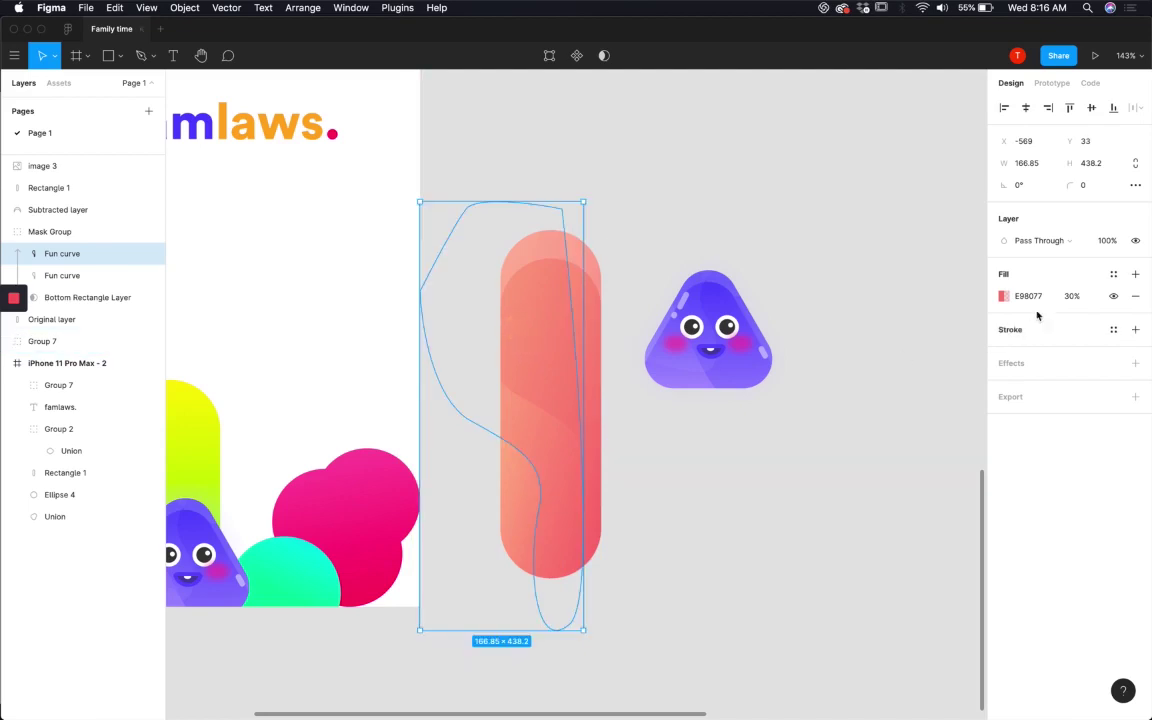
Step: Change the duplicate curve's fill to FBF4F3 and order it beneath the original Fun curve in Mask Group
click(1002, 297)
drag(861, 329, 826, 318)
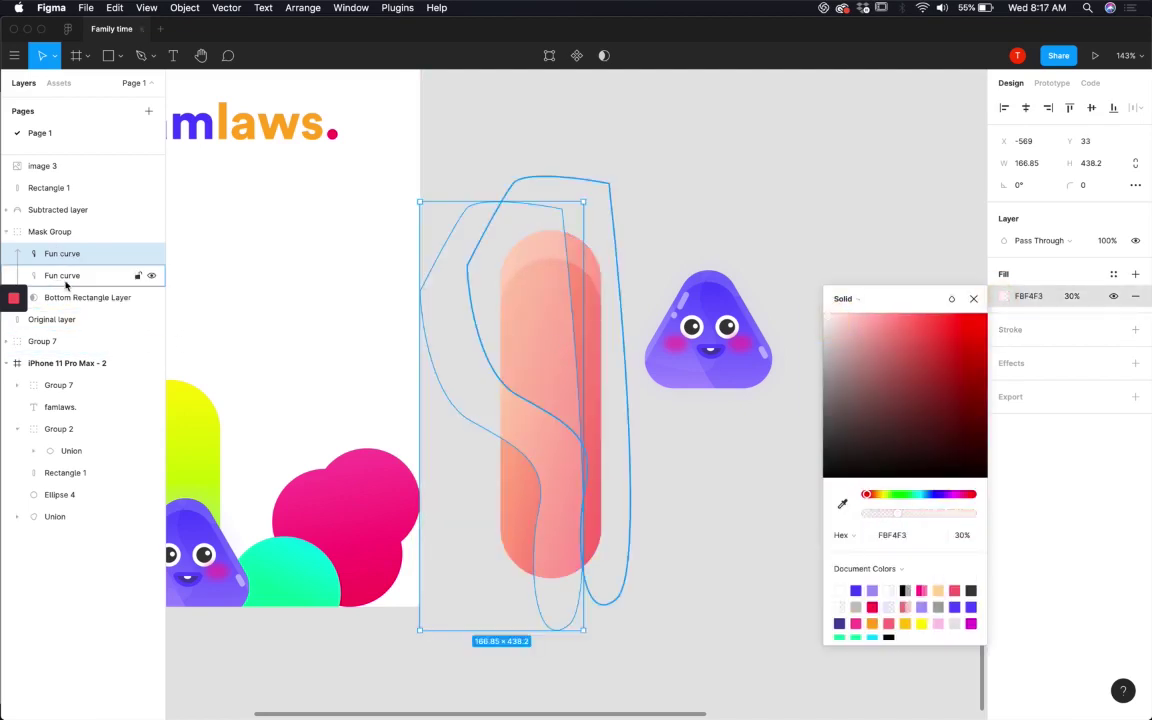
drag(61, 261, 57, 277)
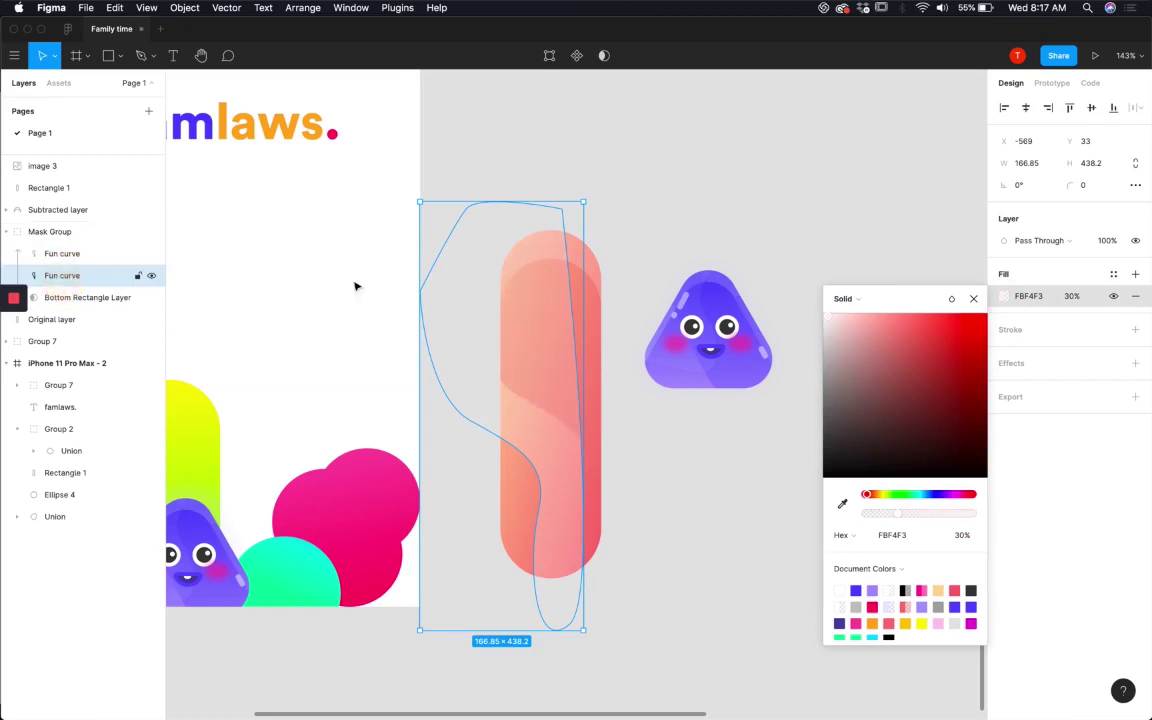
Step: Reposition the pale Fun curve to X -535, Y 62 and set its fill opacity to 6%
drag(538, 458, 571, 489)
click(1080, 298)
text(10)
key(Return)
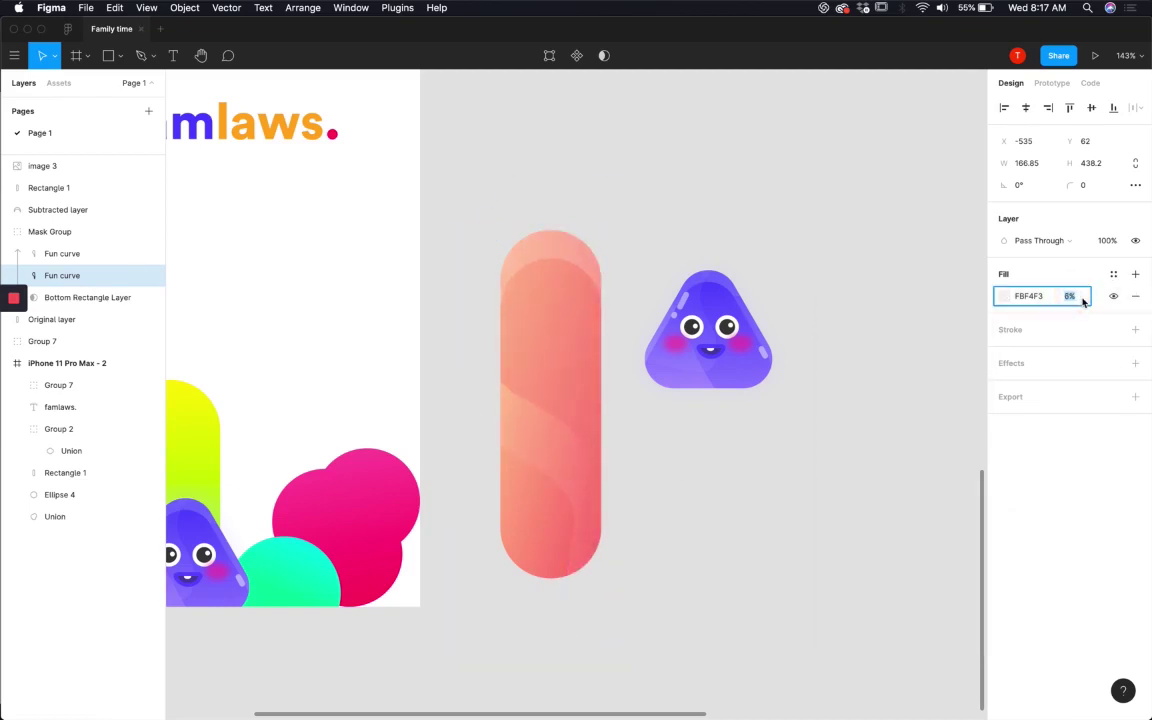
click(782, 183)
click(820, 381)
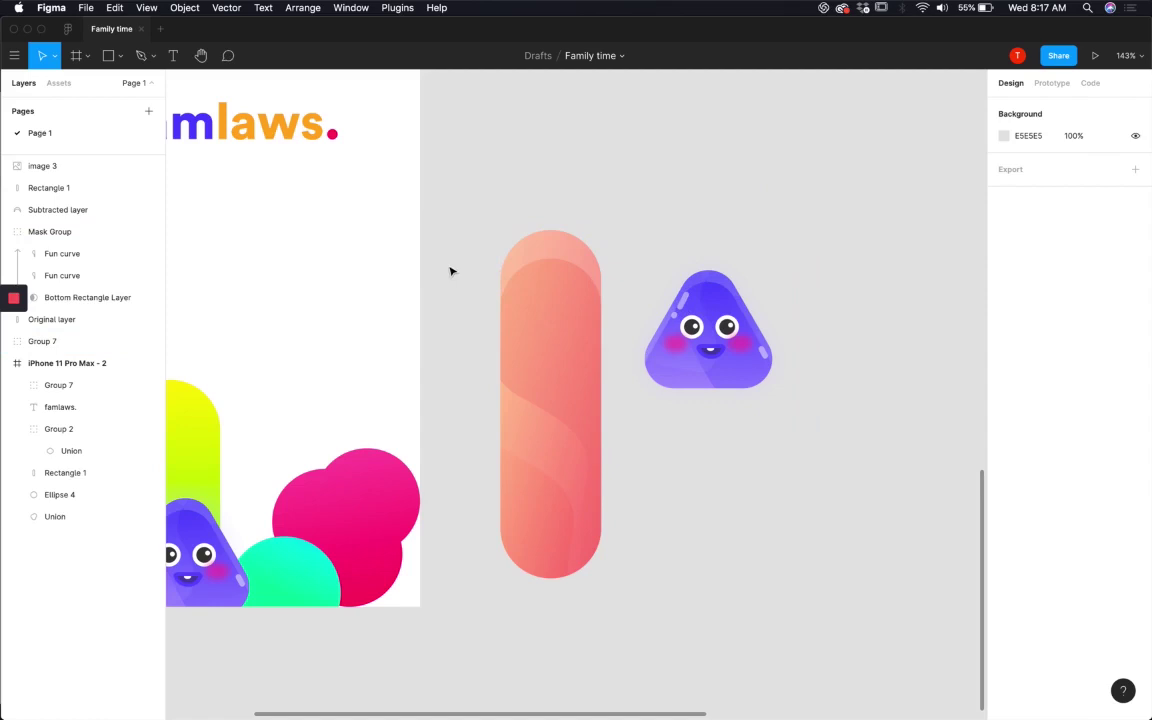
Step: Draw a narrow upright rectangle, about 10 × 51, near the character's upper right and set its corner radius to 200
click(118, 56)
click(103, 84)
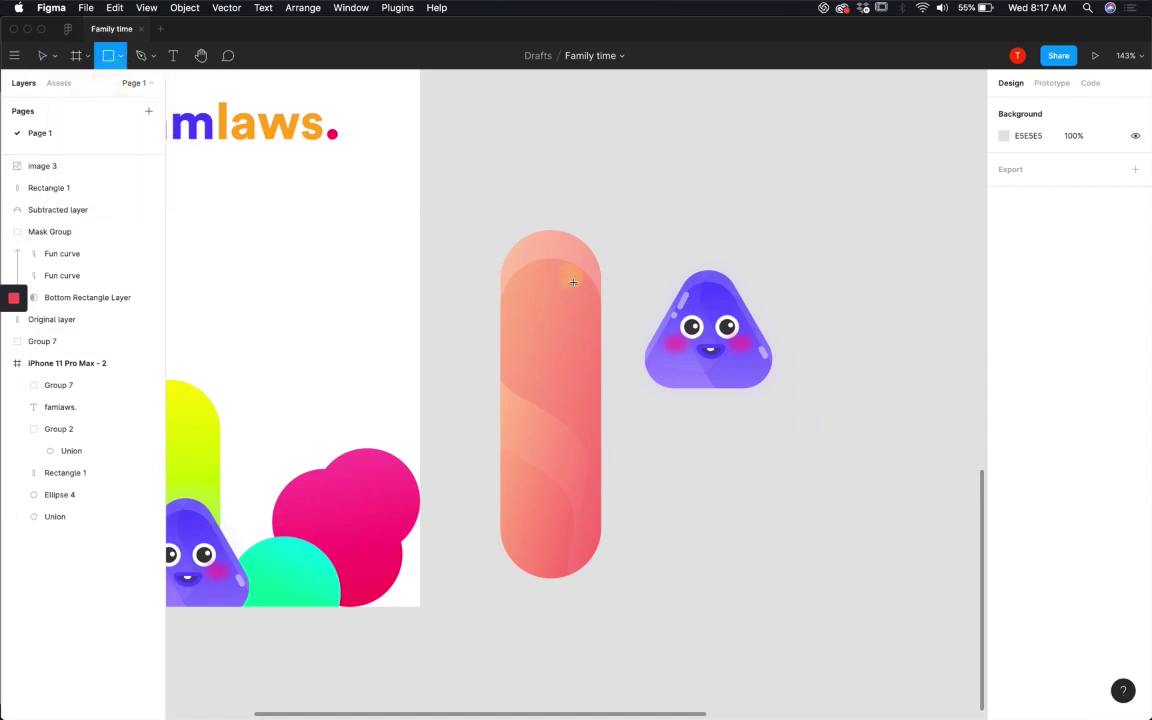
drag(565, 268, 577, 325)
click(1094, 188)
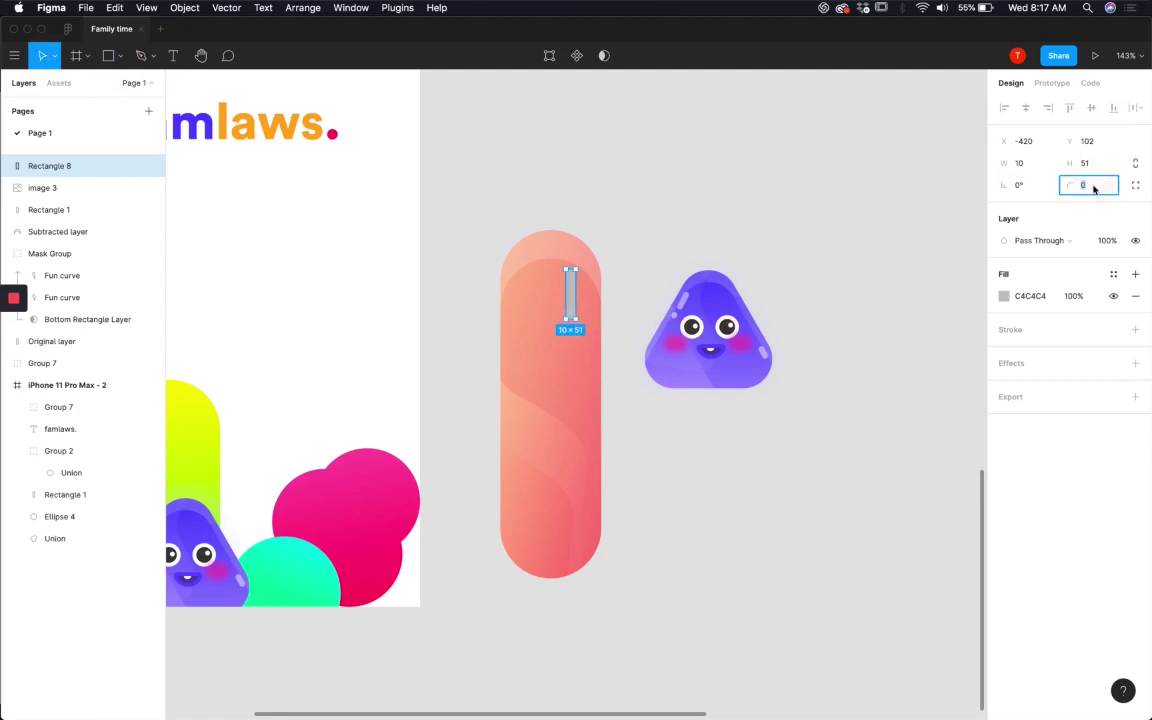
text(200)
key(Return)
Step: Move the small grey rounded bar off the character's body, to X -354, Y 102
click(622, 204)
scroll(576, 334, up, 5)
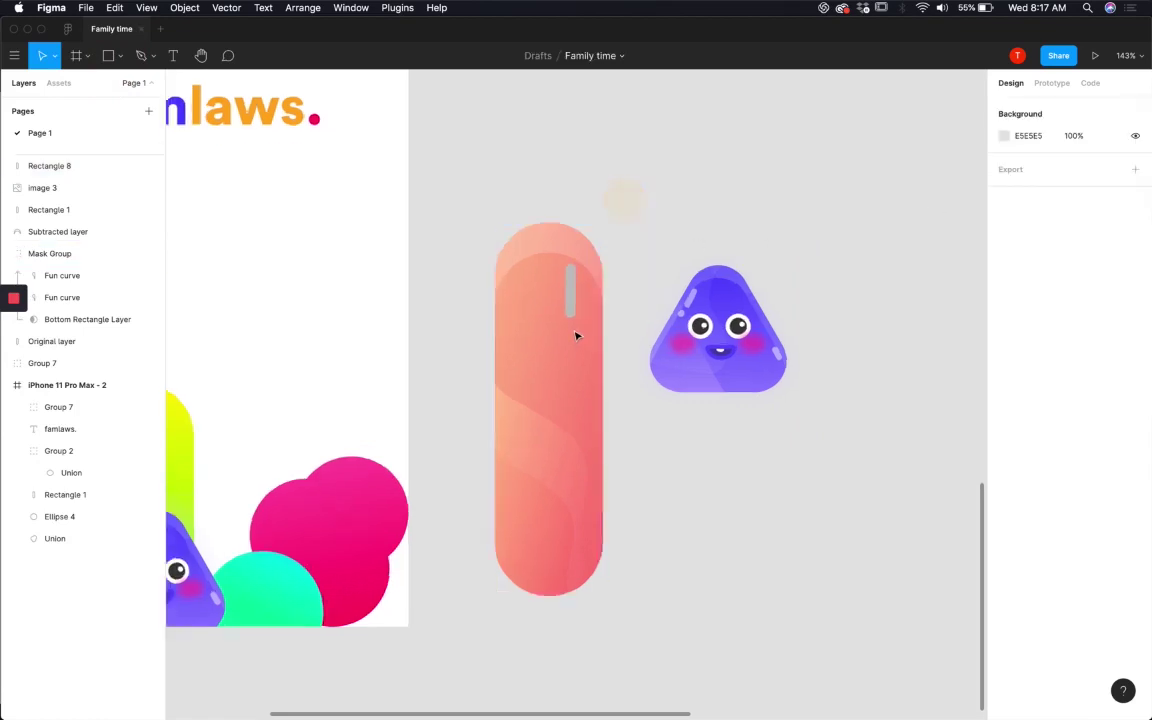
drag(565, 258, 564, 284)
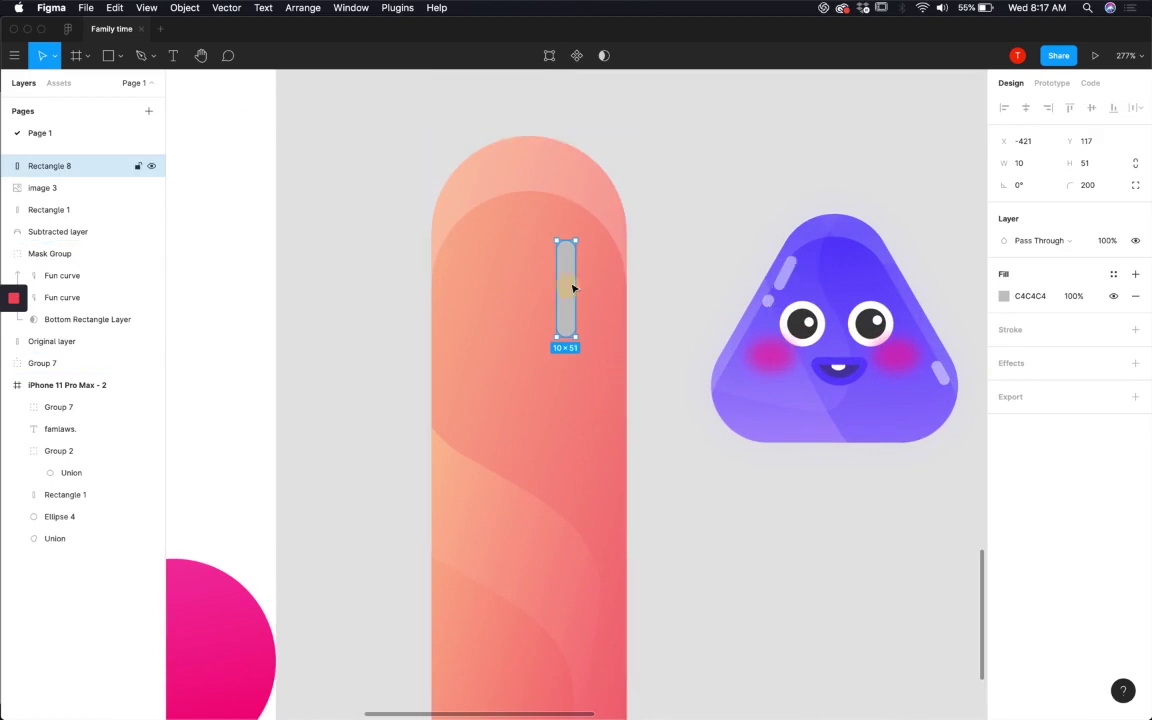
drag(566, 285, 691, 262)
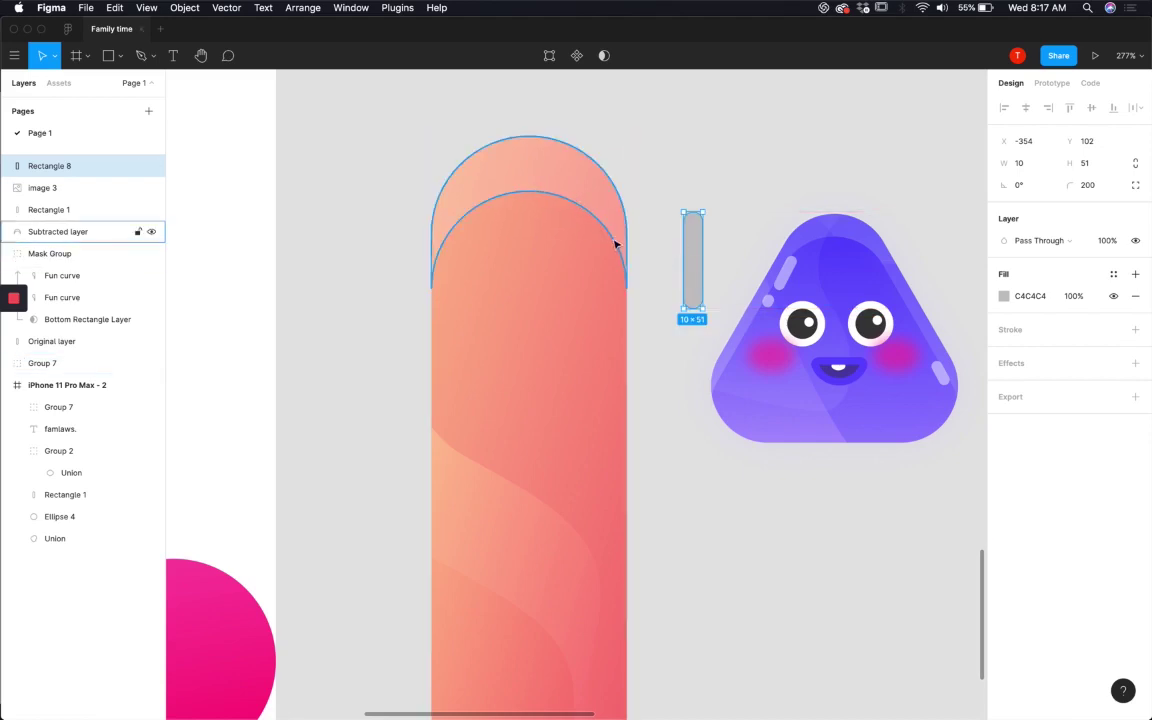
Step: Draw an open curve about 25.5 × 16 with the Pen tool along the crescent's lower edge at the character's upper right
click(152, 55)
click(145, 85)
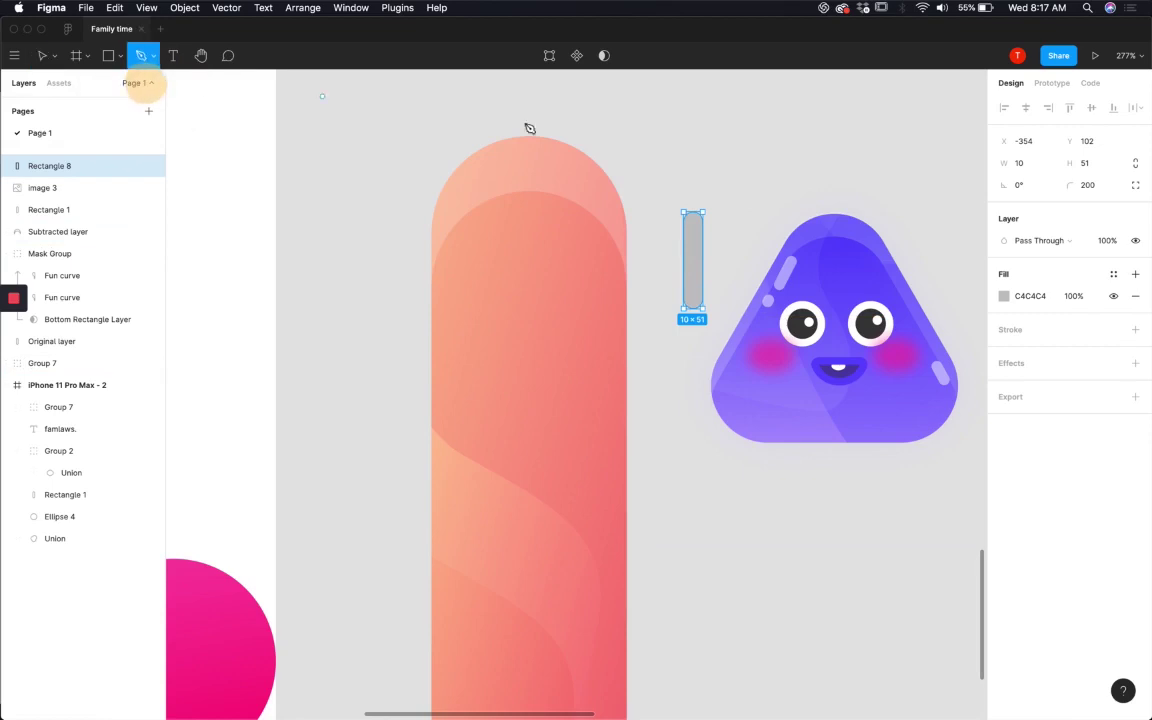
click(547, 193)
drag(596, 223, 615, 259)
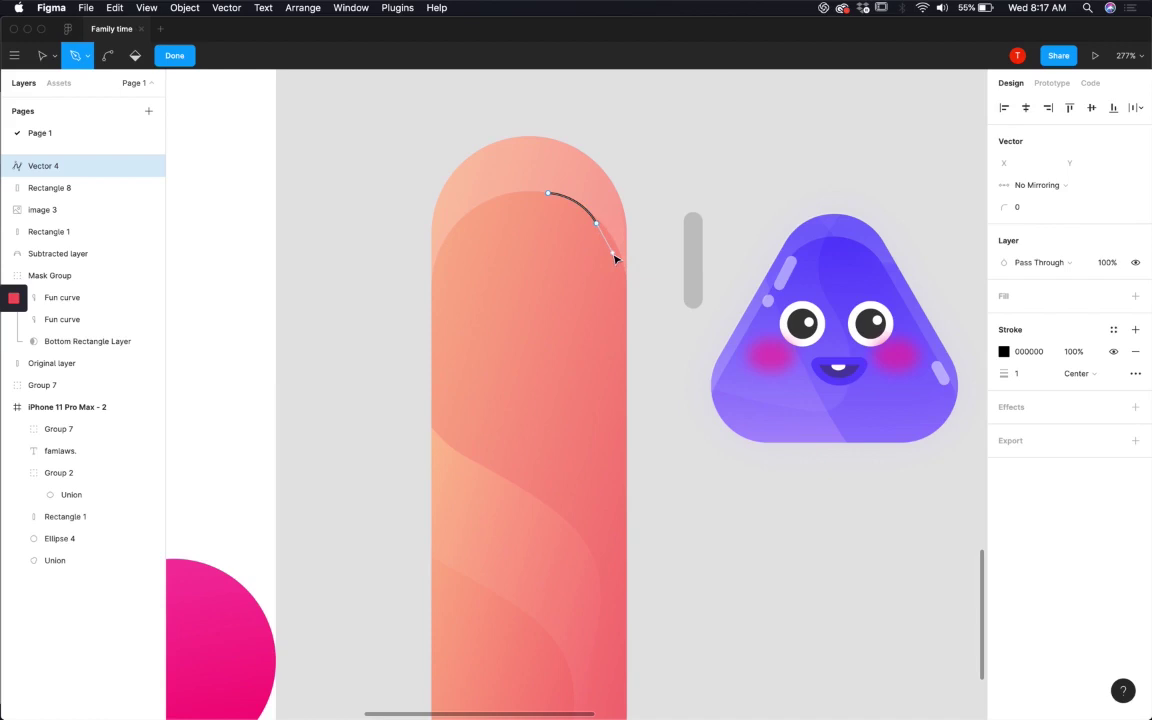
key(Escape)
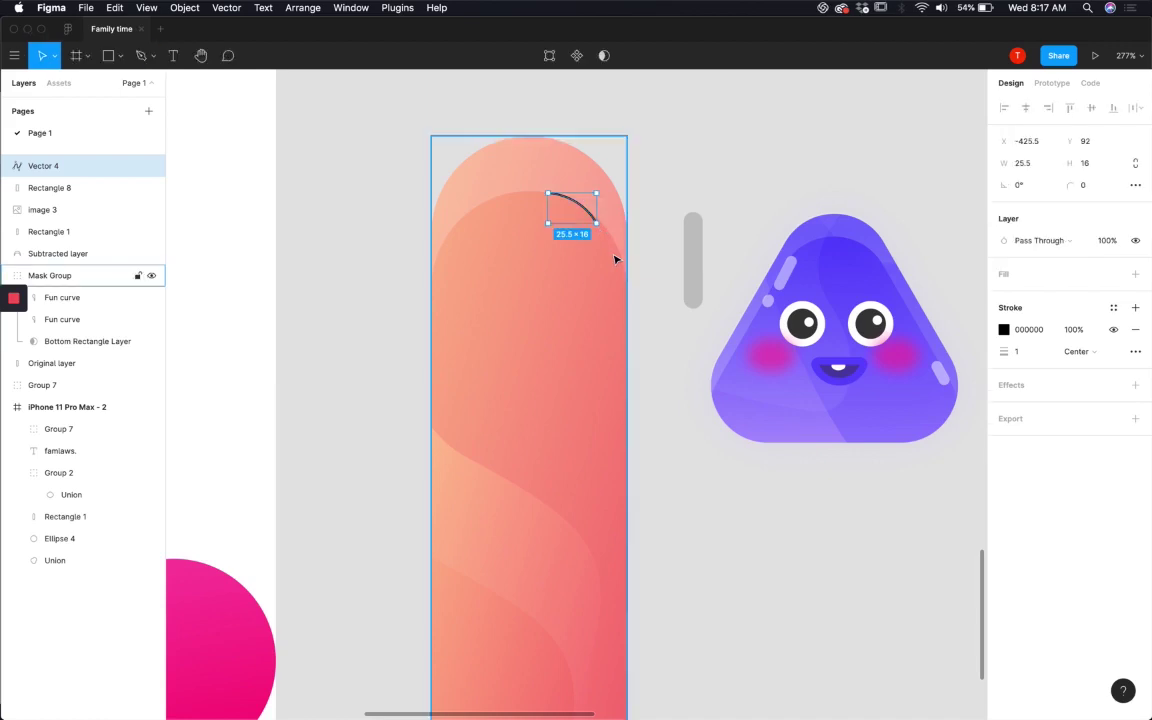
Step: Set the new curve's stroke colour to FFFFFF and its stroke width to 5
click(1004, 330)
text(FFFFFF)
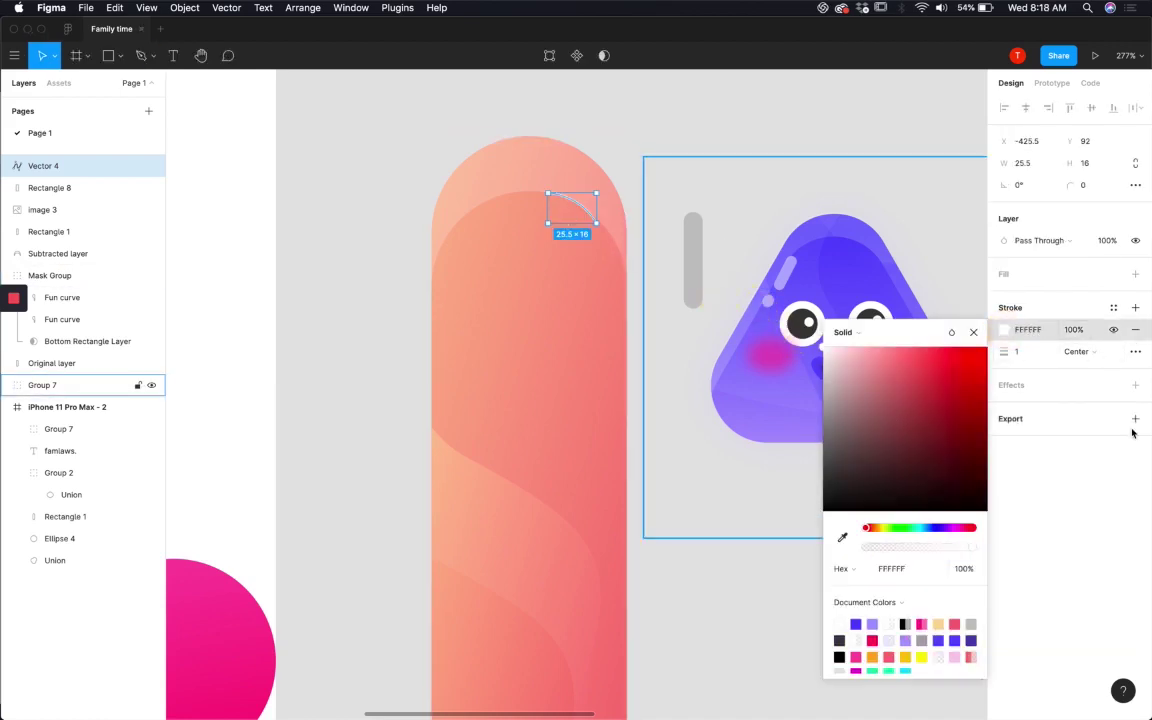
click(1025, 355)
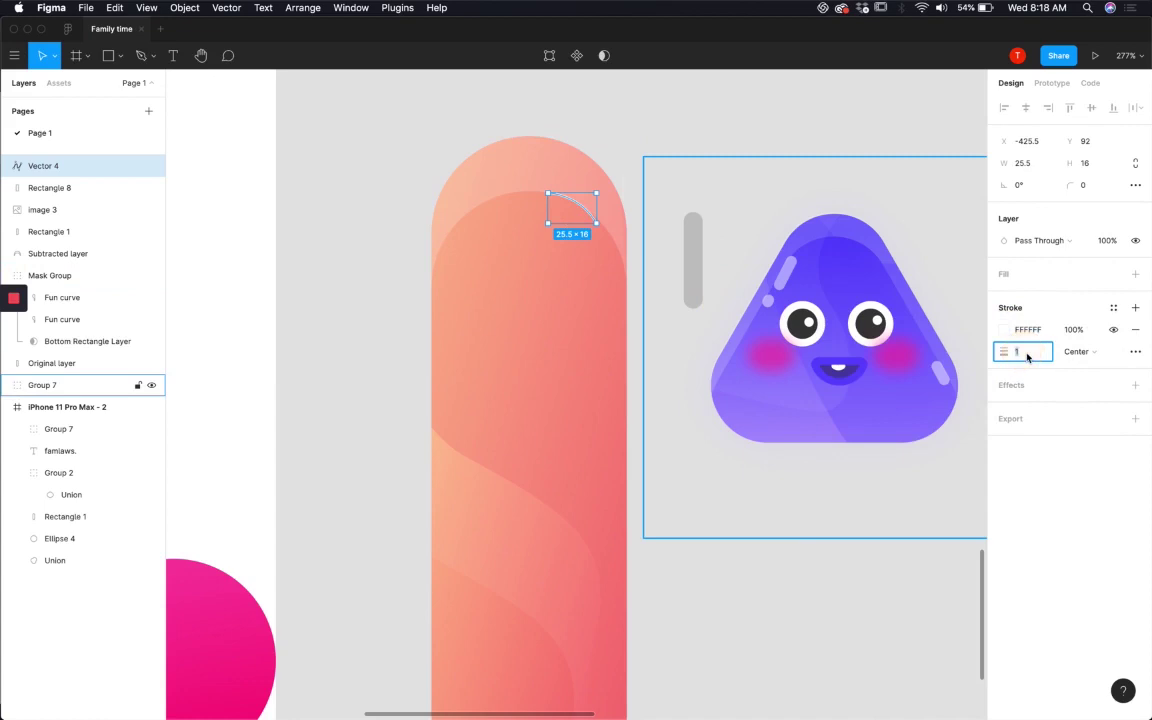
text(3)
key(Return)
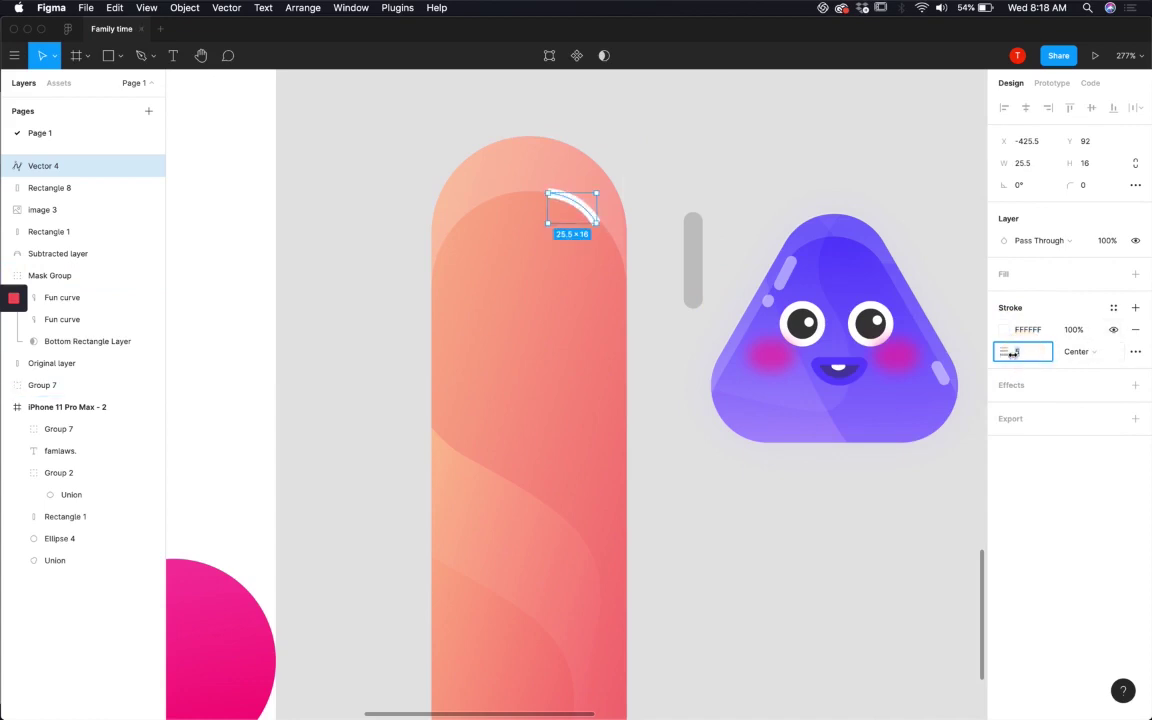
Step: Give the white curve's stroke a Round cap
click(1135, 351)
click(856, 405)
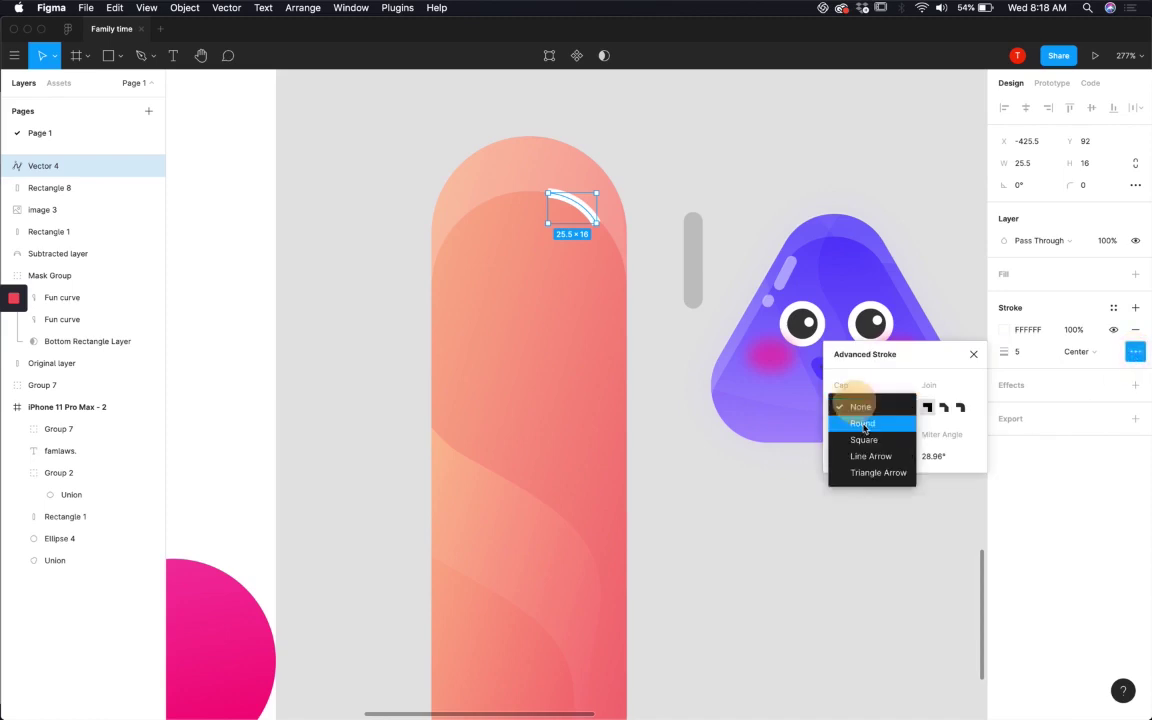
click(863, 424)
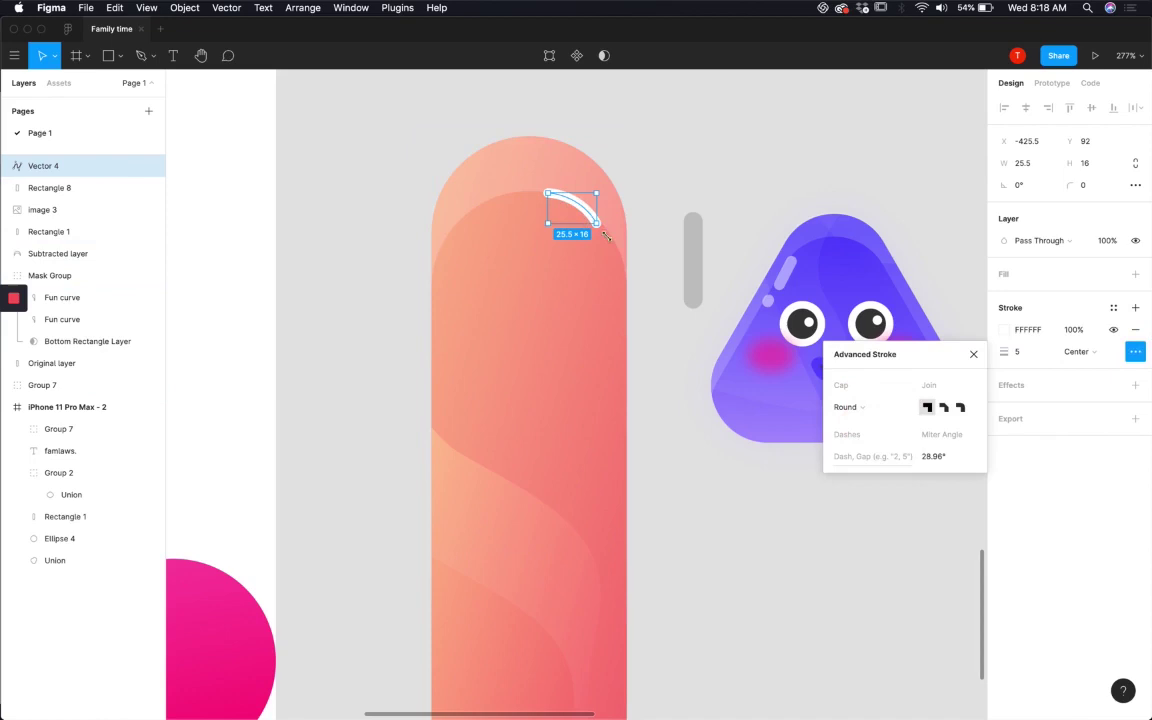
click(770, 128)
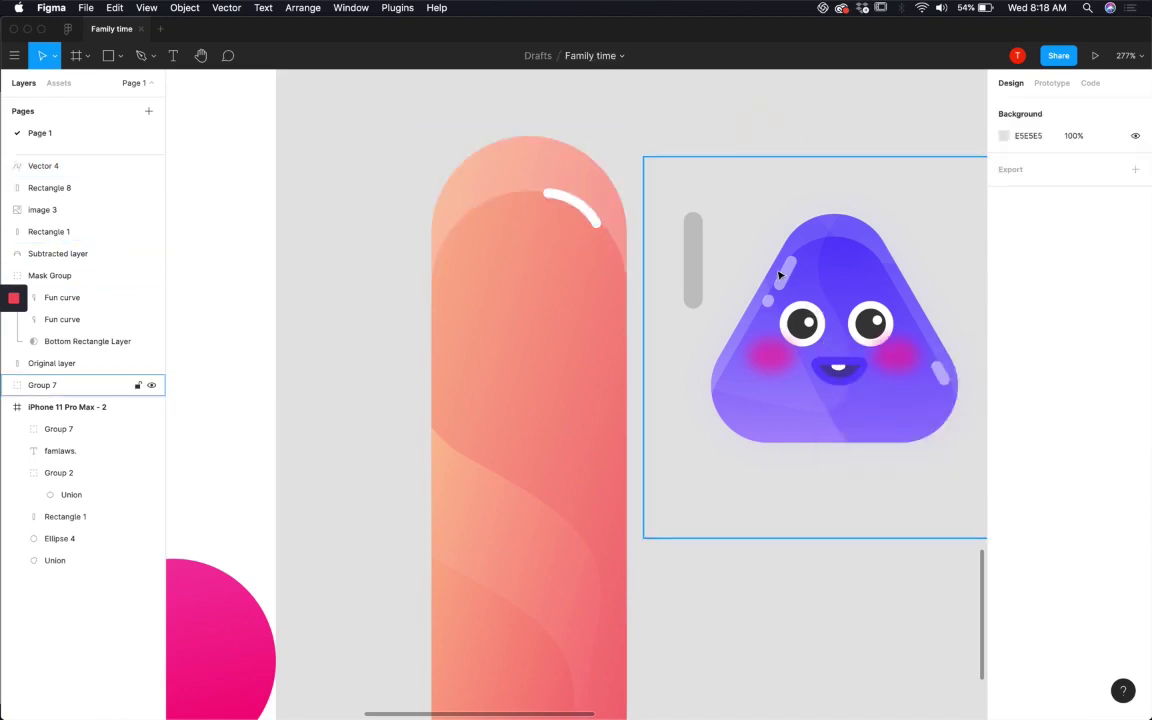
Step: Increase the white highlight curve's stroke width to 7
click(572, 200)
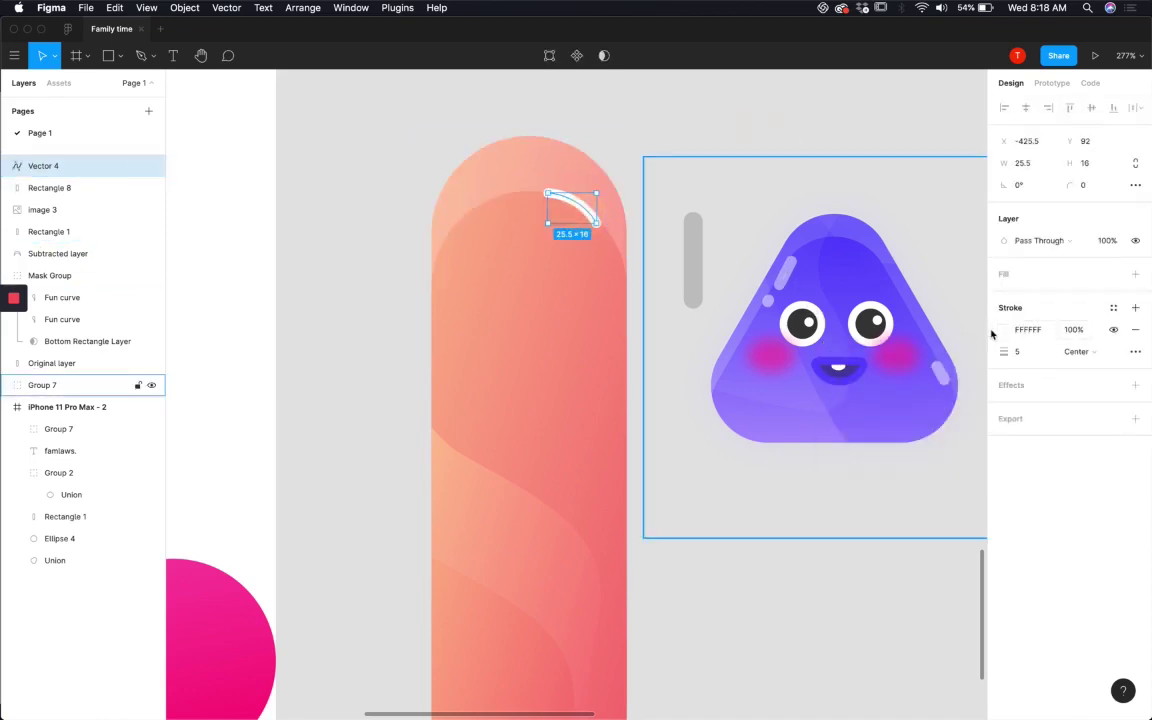
click(1025, 352)
text(7)
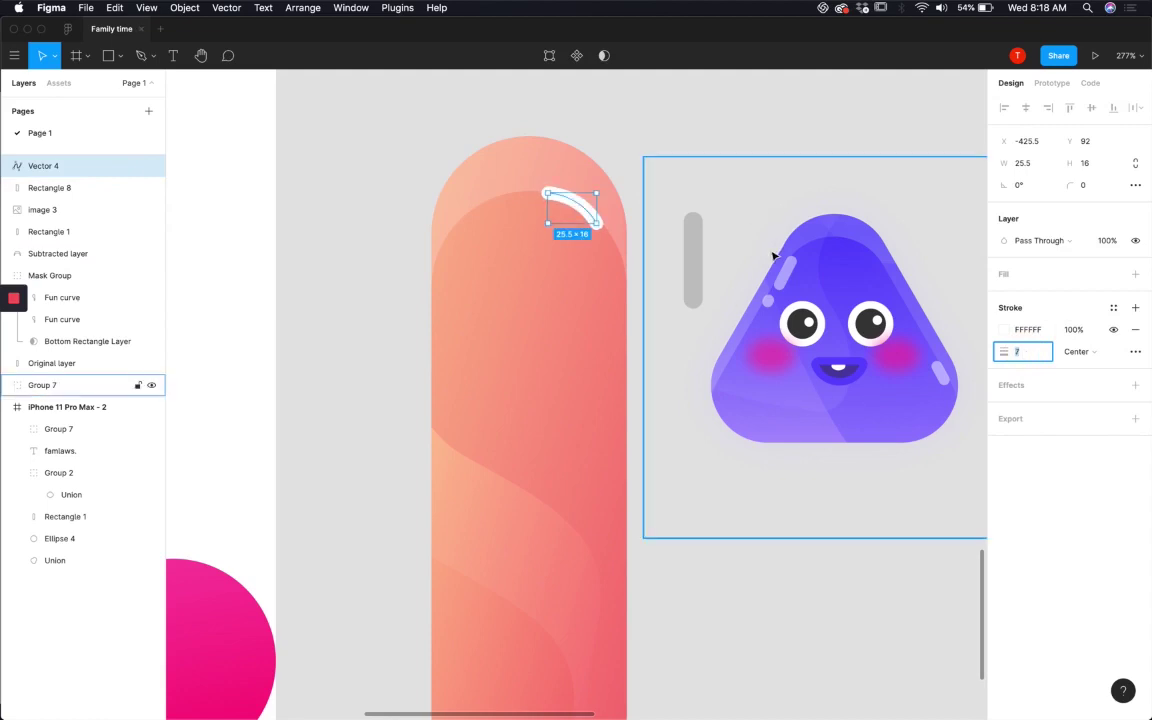
click(697, 98)
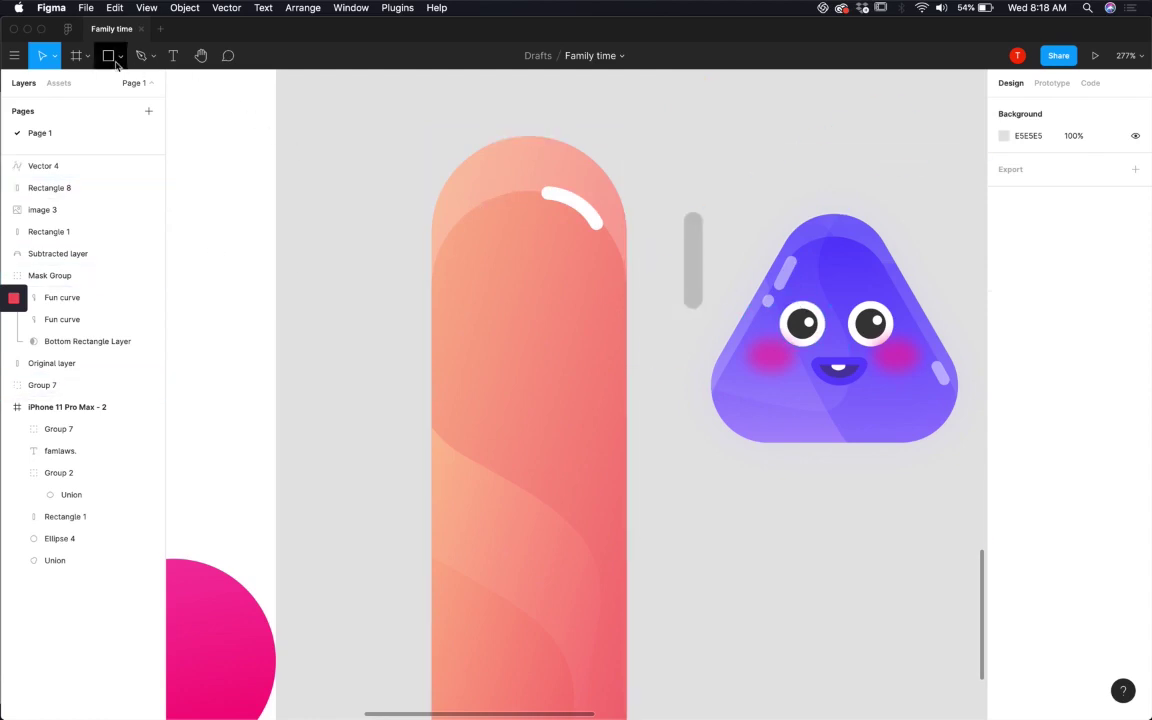
Step: Examine the white highlight curve's path and anchor points up close and locate the Outline Stroke command for it
click(573, 205)
scroll(573, 205, up, 5)
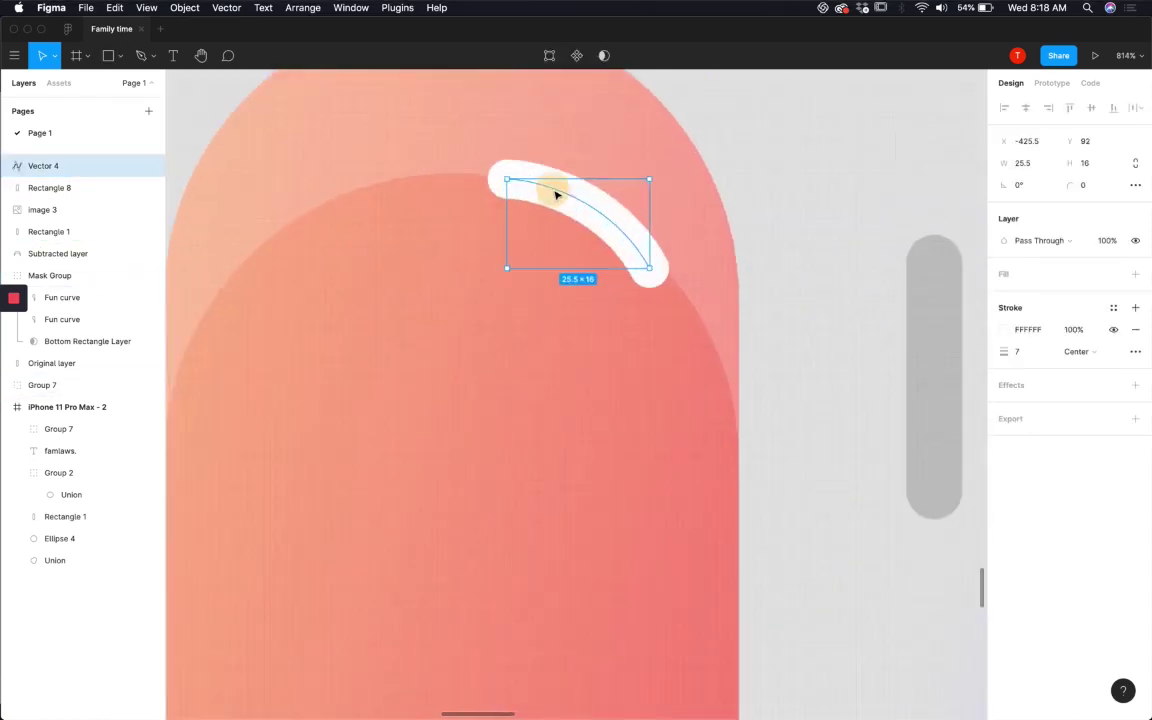
double_click(578, 202)
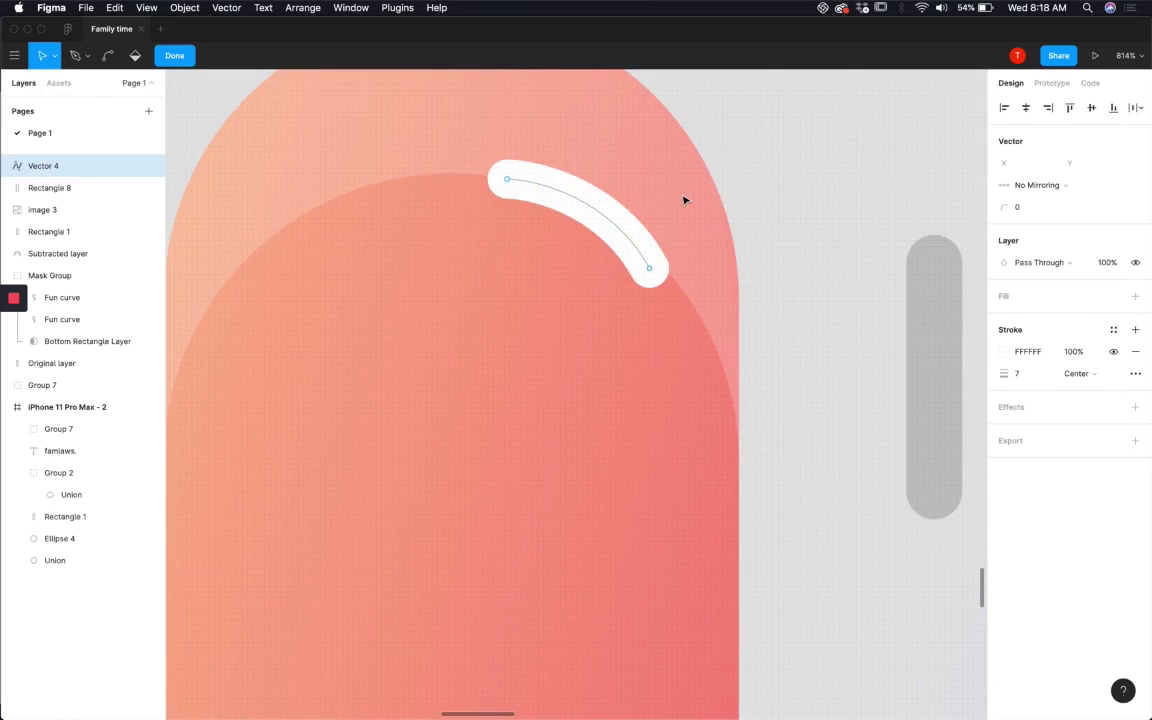
click(730, 198)
scroll(638, 212, down, 3)
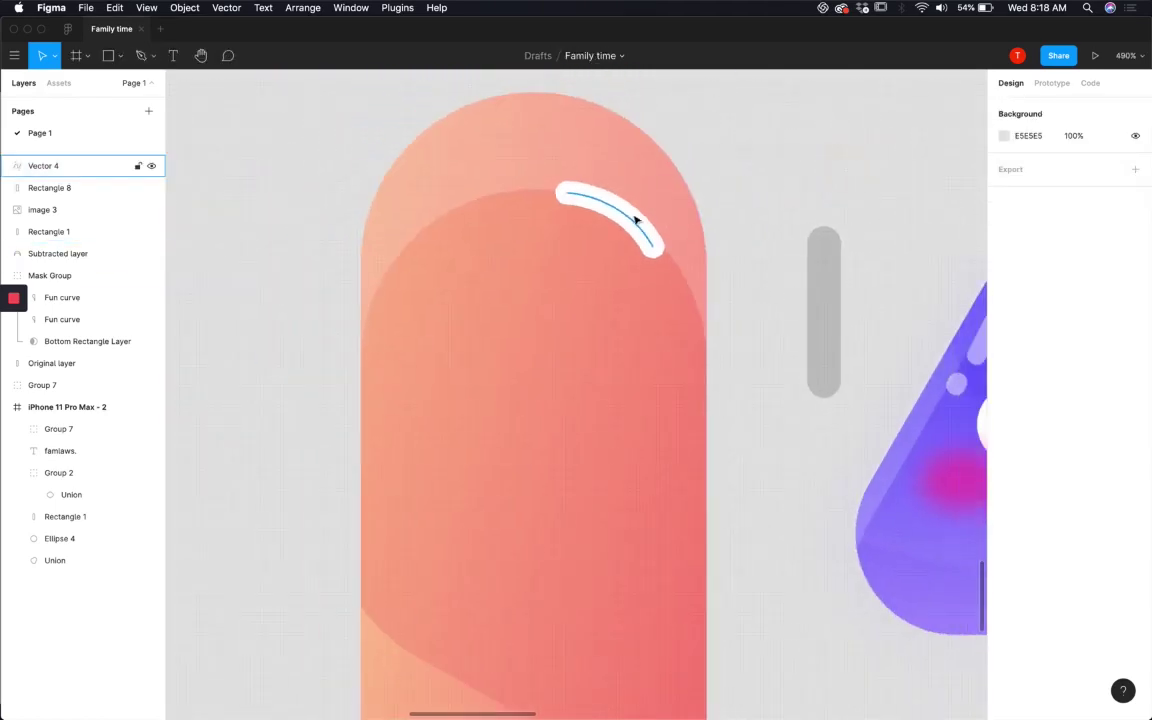
click(630, 221)
scroll(630, 218, up, 3)
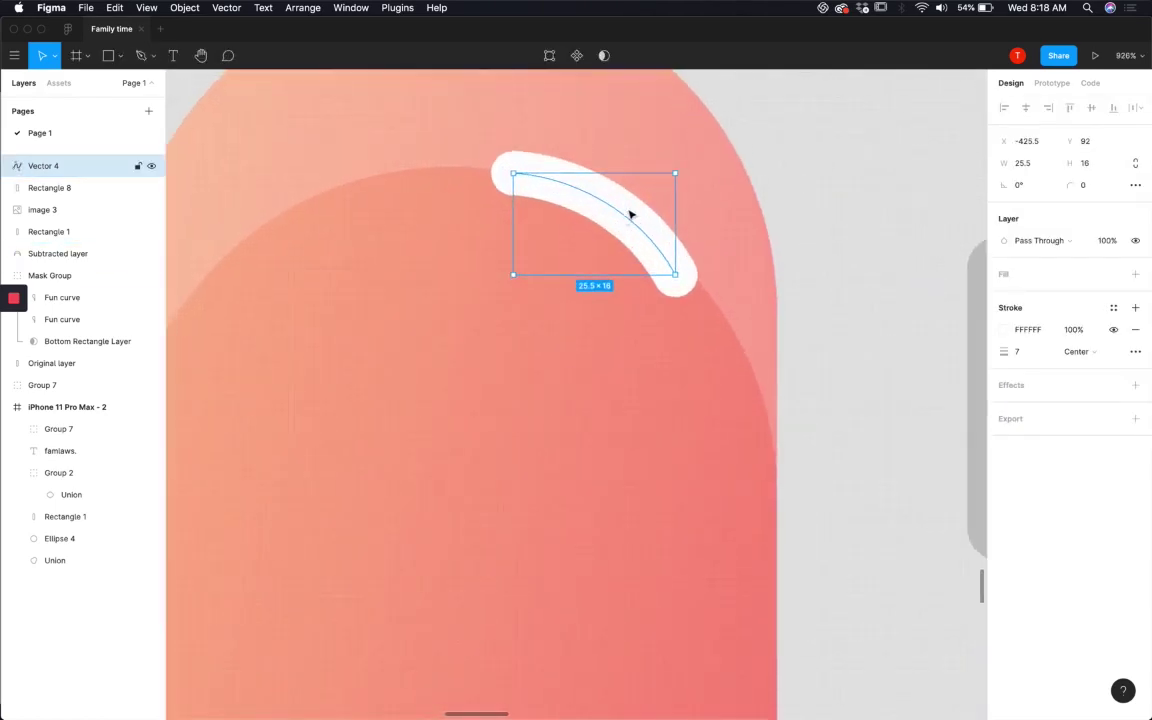
click(615, 208)
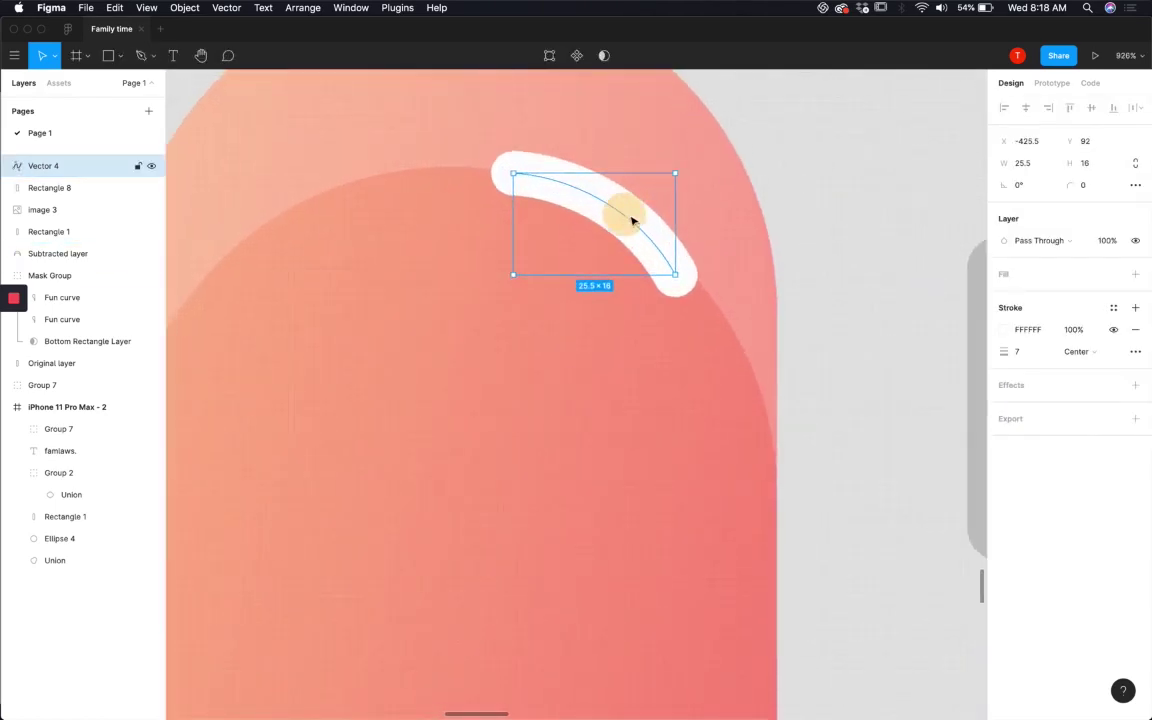
click(185, 8)
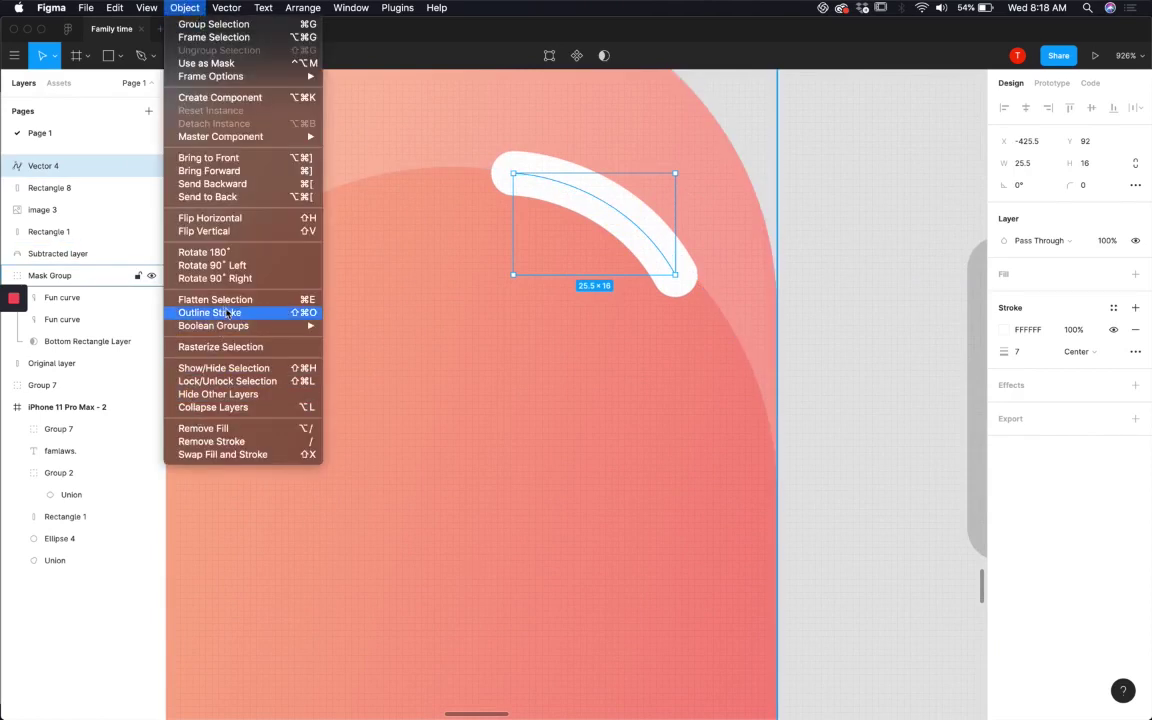
mouse_move(241, 324)
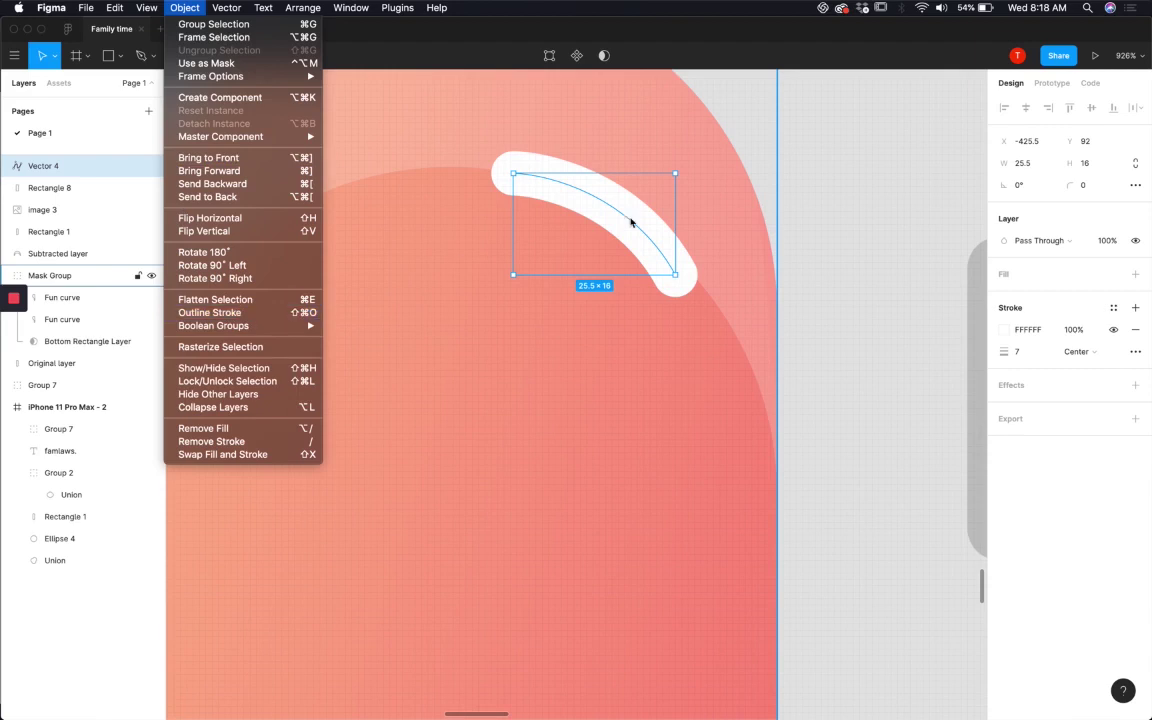
click(795, 251)
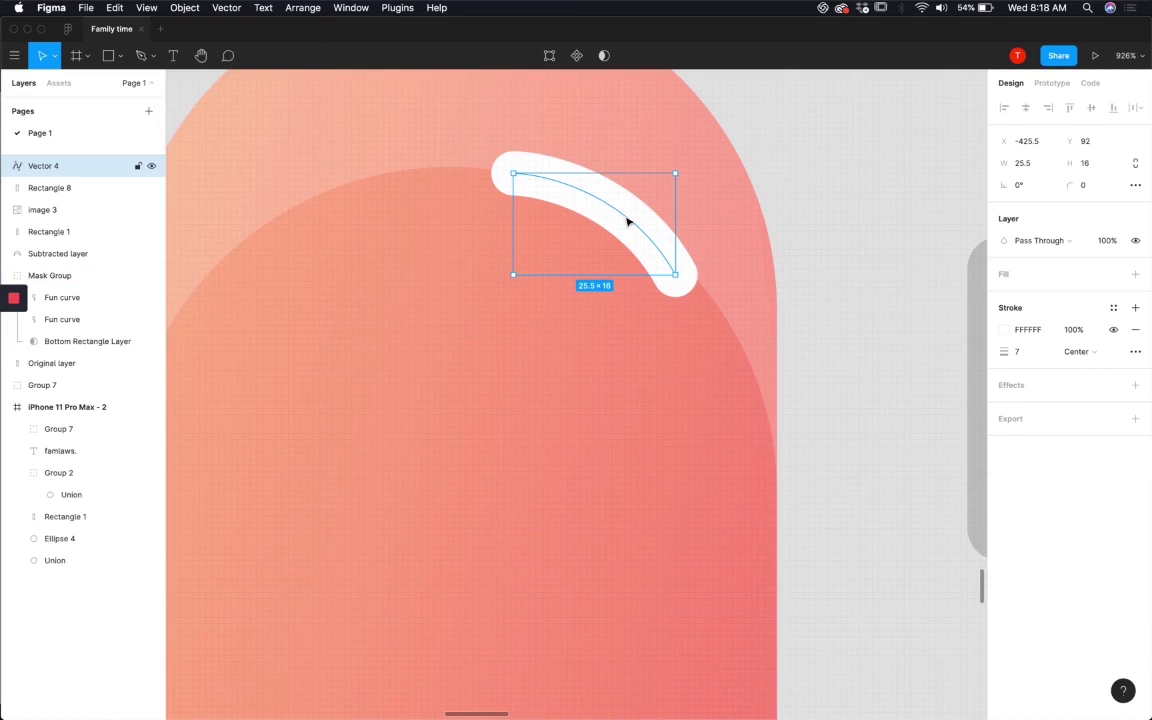
Step: Convert the white highlight curve's stroke to an outlined shape and shift it slightly along the crescent's edge
key(alt+super+o)
mouse_move(628, 221)
mouse_down()
mouse_move(617, 196)
mouse_move(619, 245)
mouse_move(631, 240)
mouse_move(624, 231)
mouse_up()
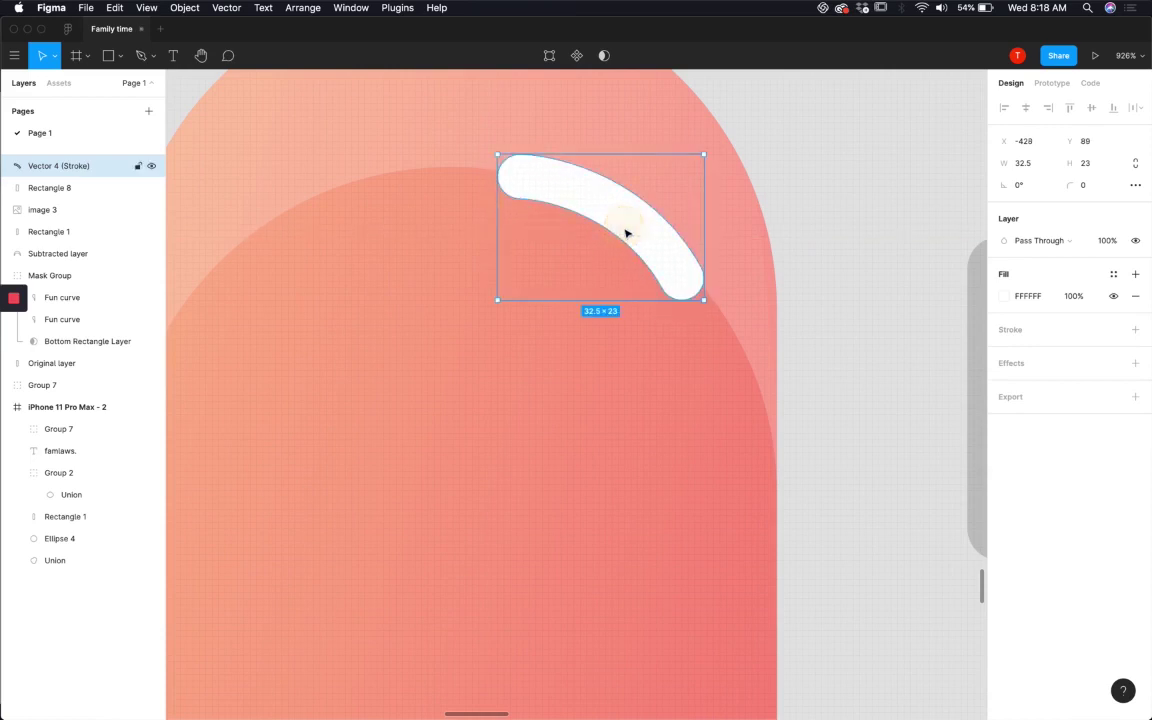
Step: Draw an 8 × 8 circle just below the highlight's lower end and fill it with FFFFFF
click(120, 56)
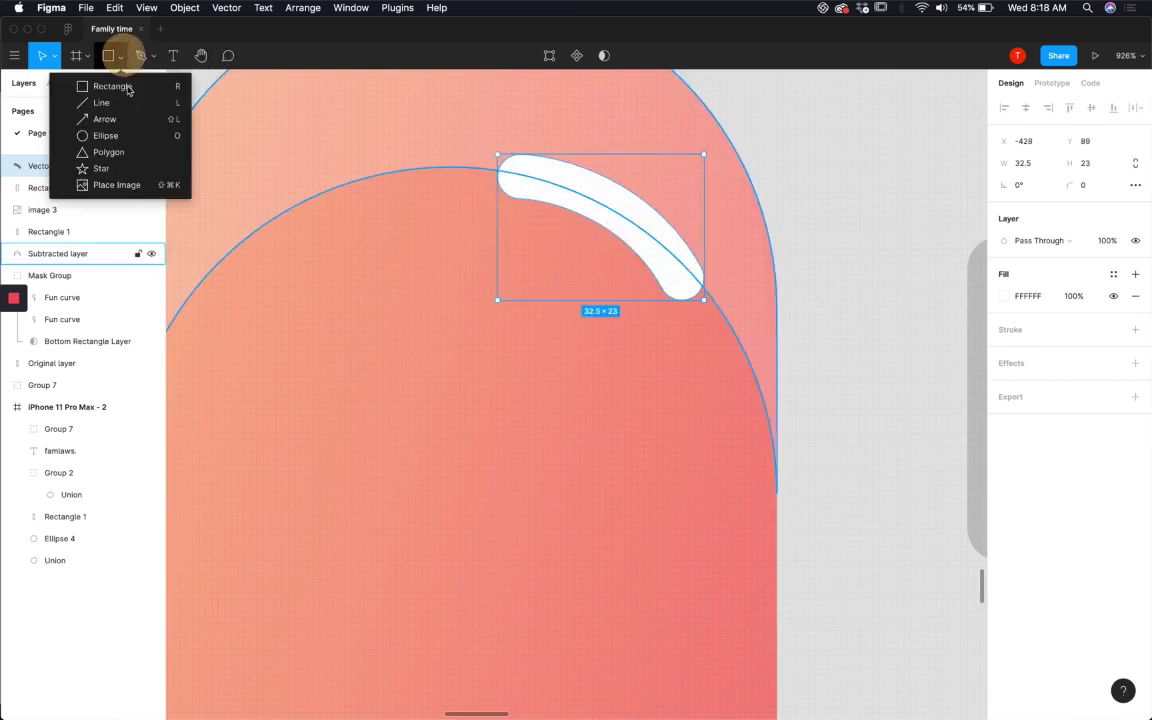
click(105, 136)
mouse_move(441, 142)
mouse_down()
mouse_move(481, 188)
mouse_move(722, 329)
mouse_up()
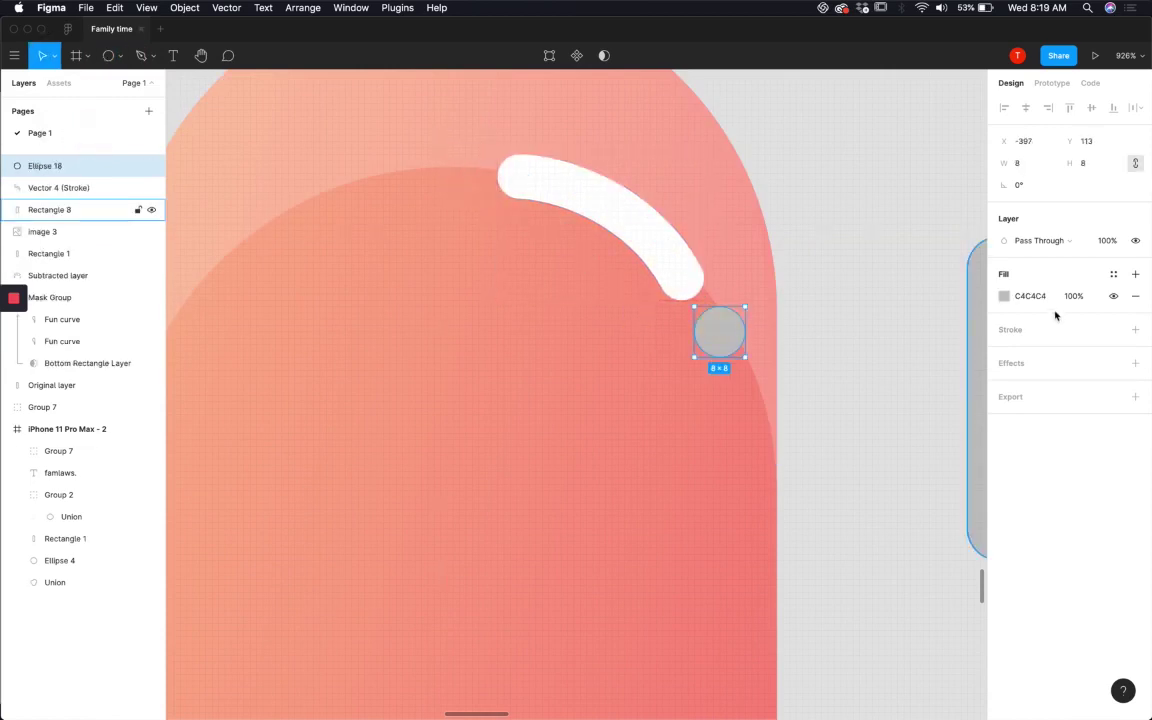
click(1005, 296)
click(842, 503)
click(668, 260)
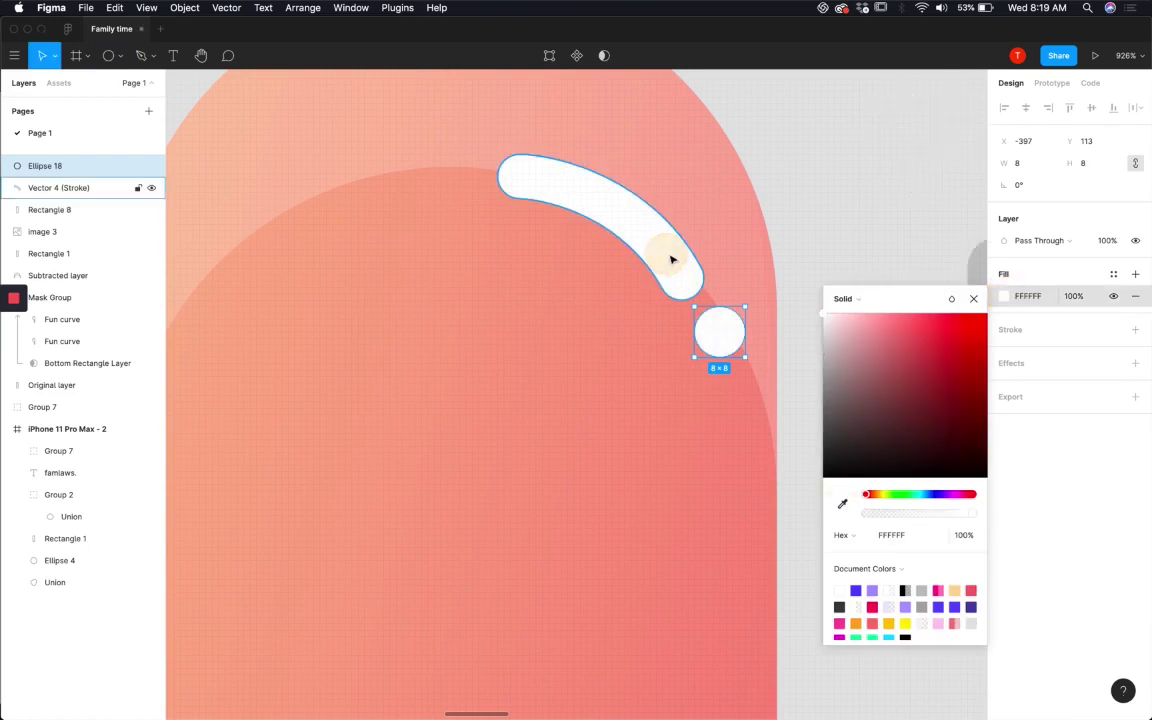
Step: Set the fill opacity of both the outlined highlight and the white dot to 60%
scroll(700, 230, down, 5)
click(792, 170)
scroll(605, 270, right, 2)
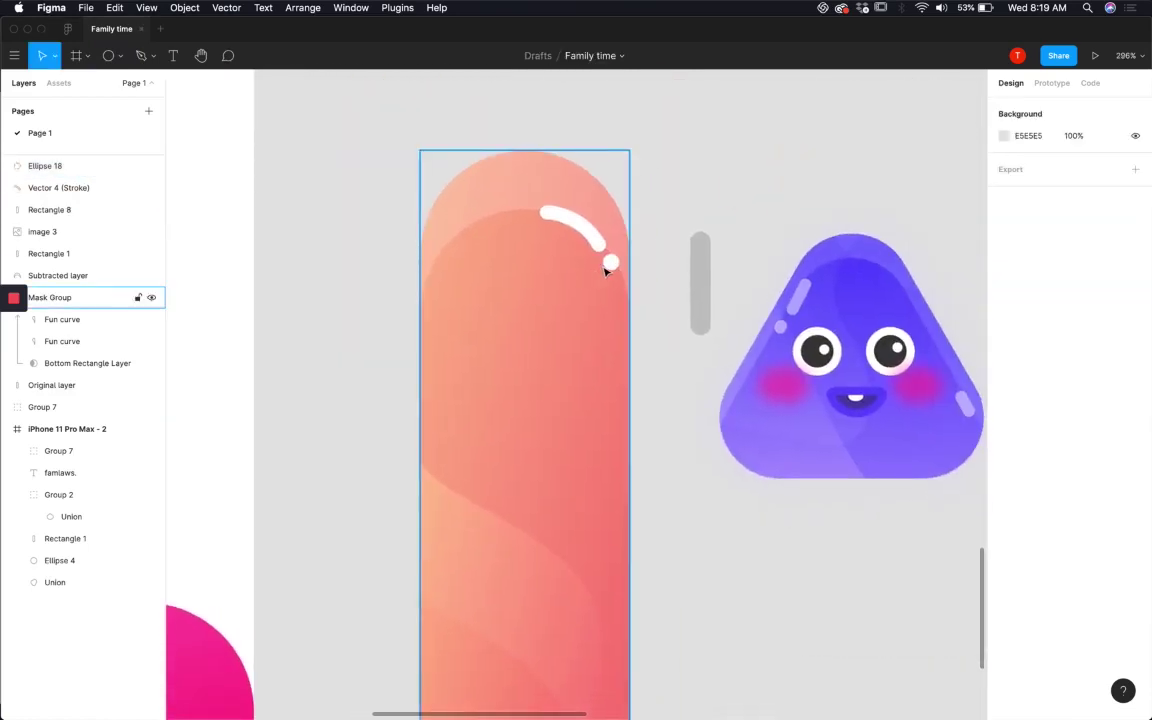
click(609, 262)
shift+click(565, 224)
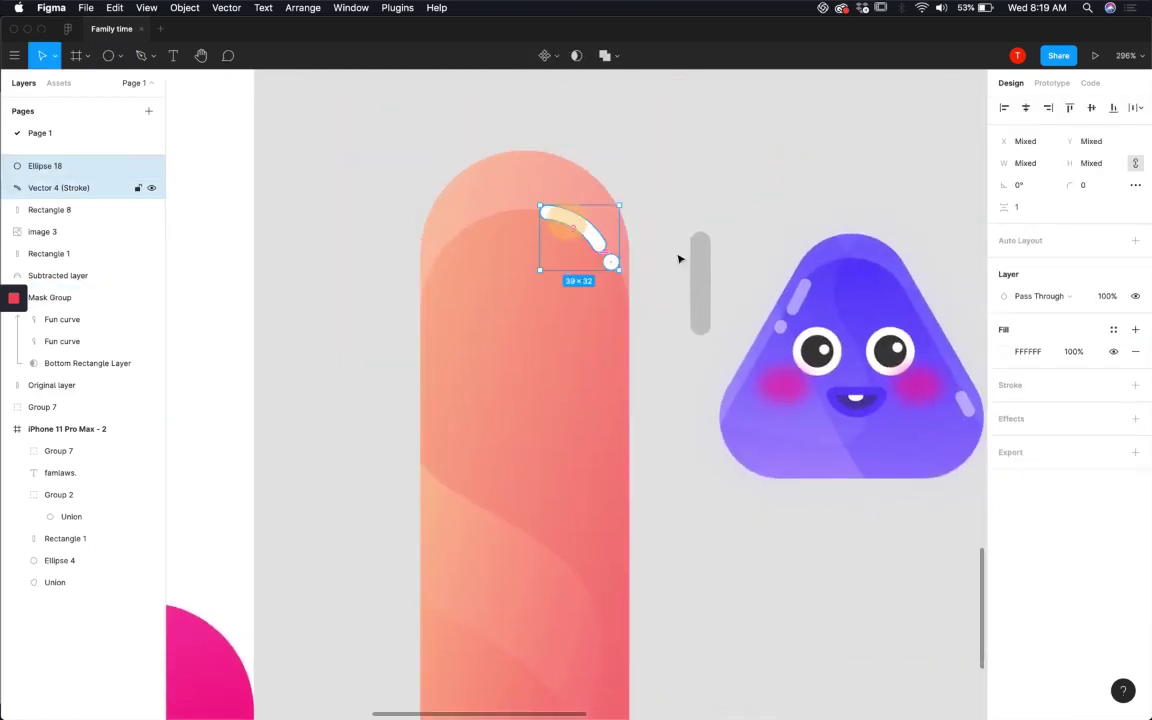
click(1074, 352)
text(80)
key(Return)
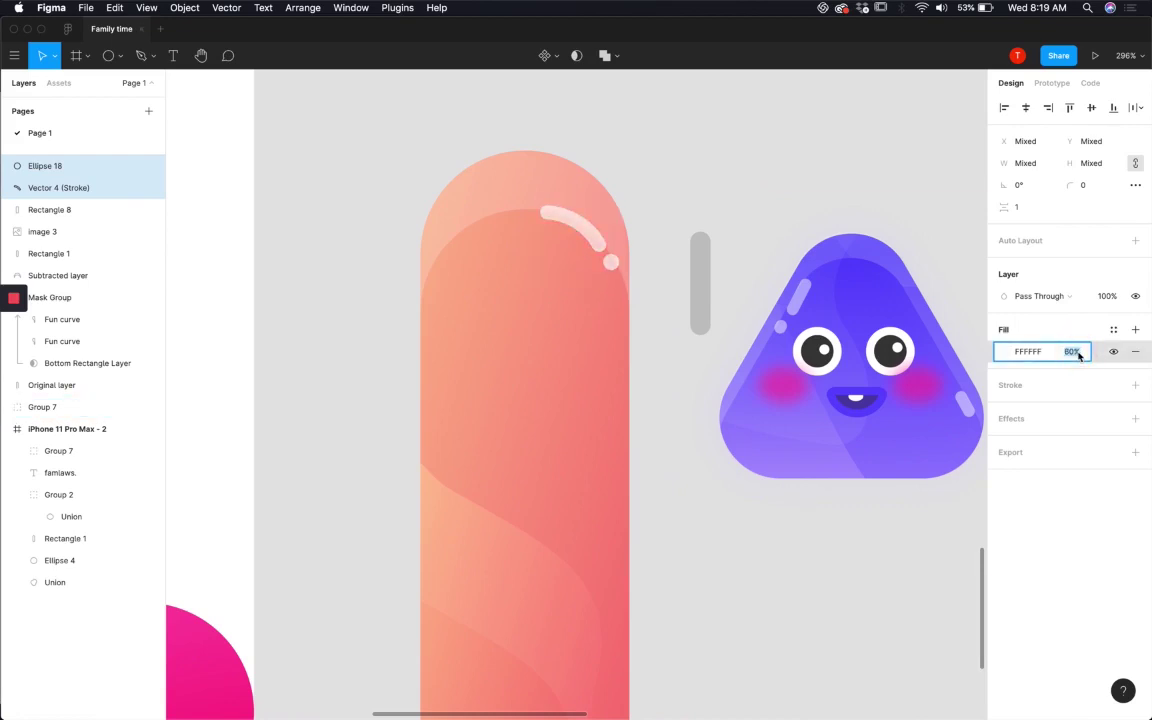
scroll(590, 240, up, 3)
text(60)
key(Return)
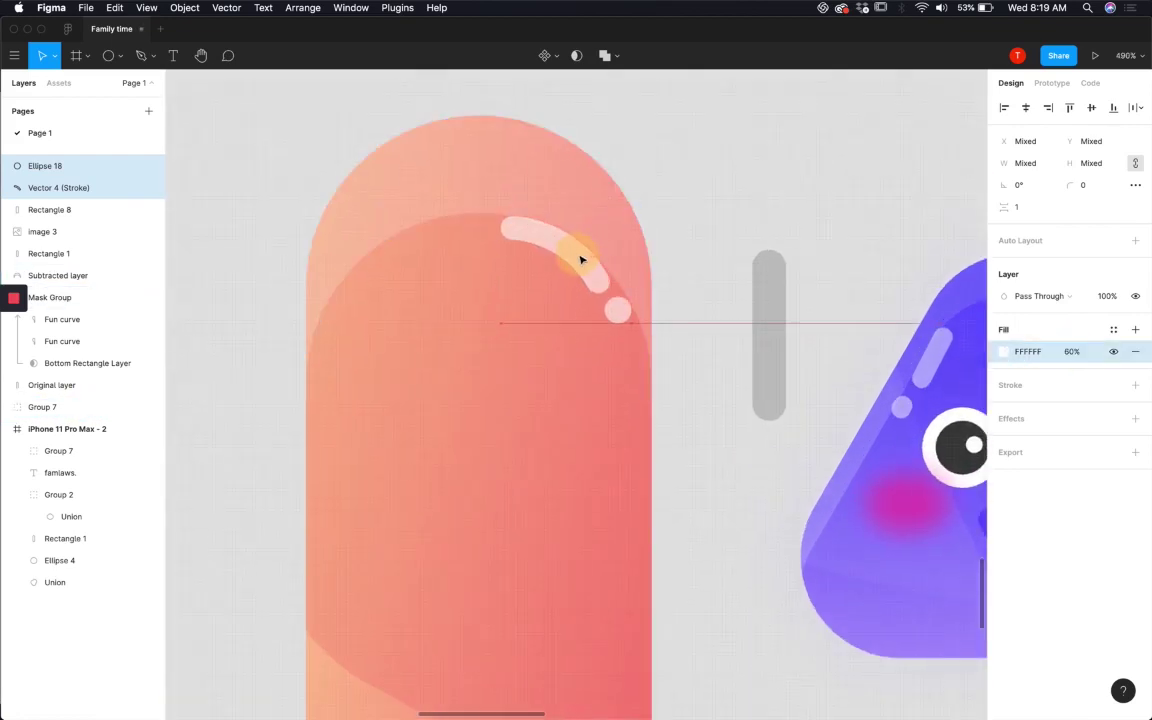
Step: Nudge the outlined highlight and its dot into alignment with the crescent's inner edge
key(Right)
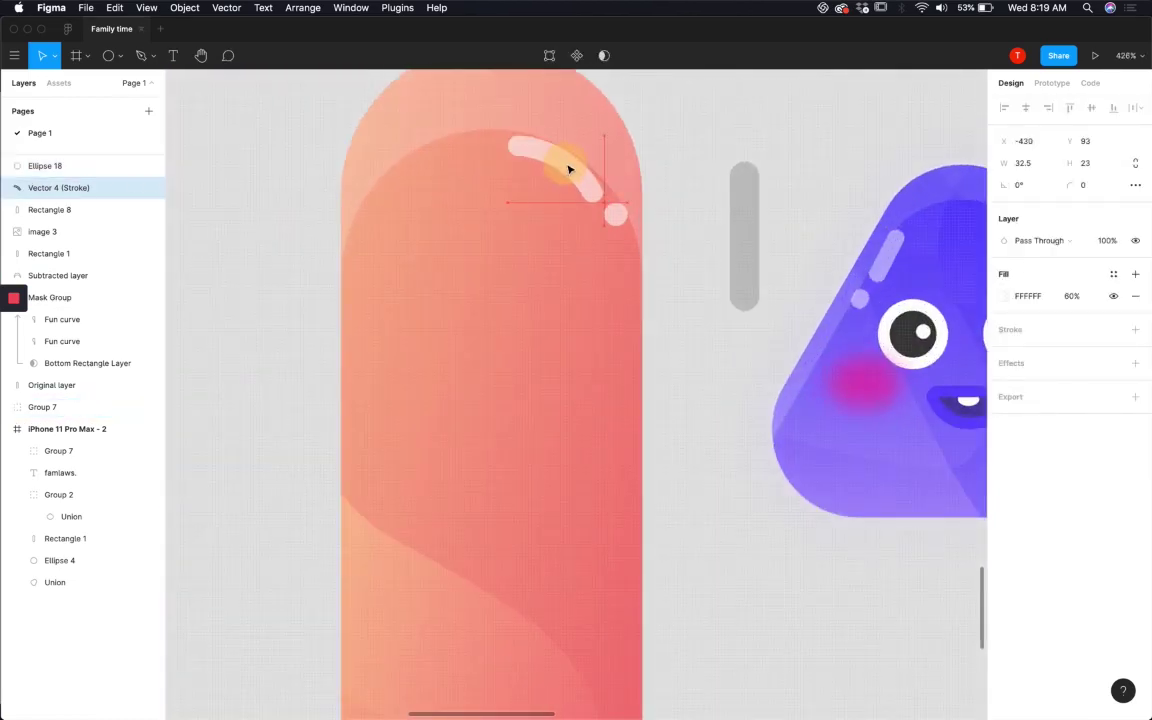
key(Up)
key(Up)
key(Up)
scroll(570, 166, up, 5)
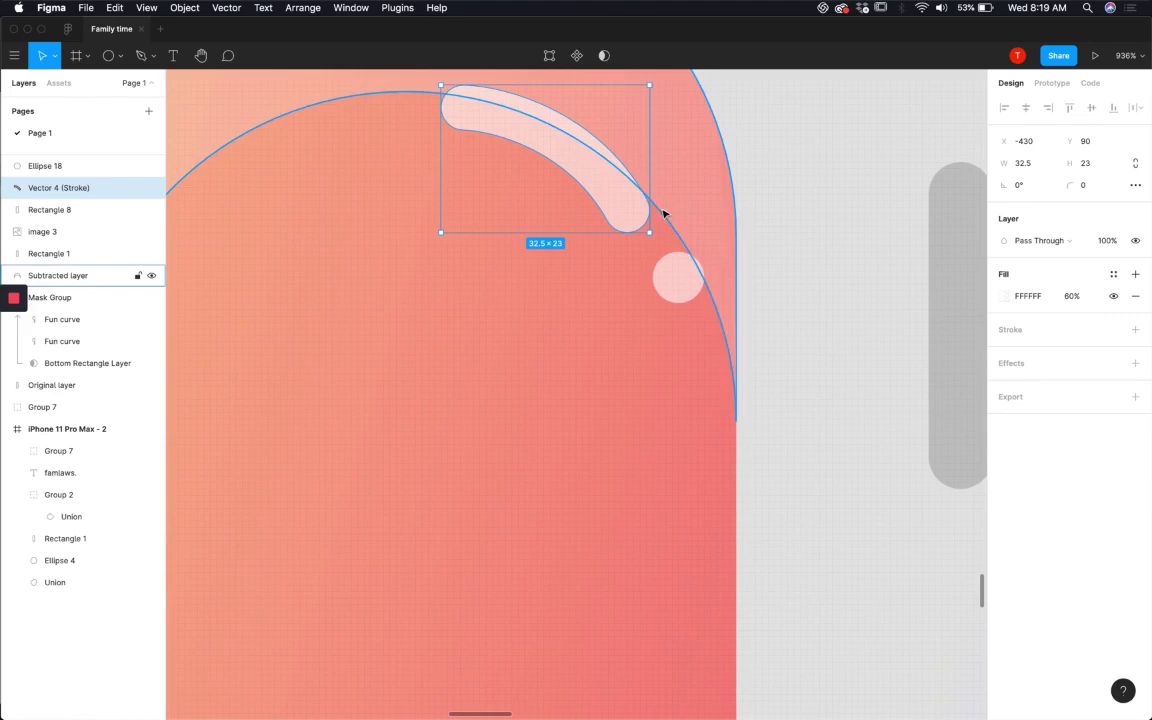
key(Right)
key(Down)
key(Escape)
click(606, 190)
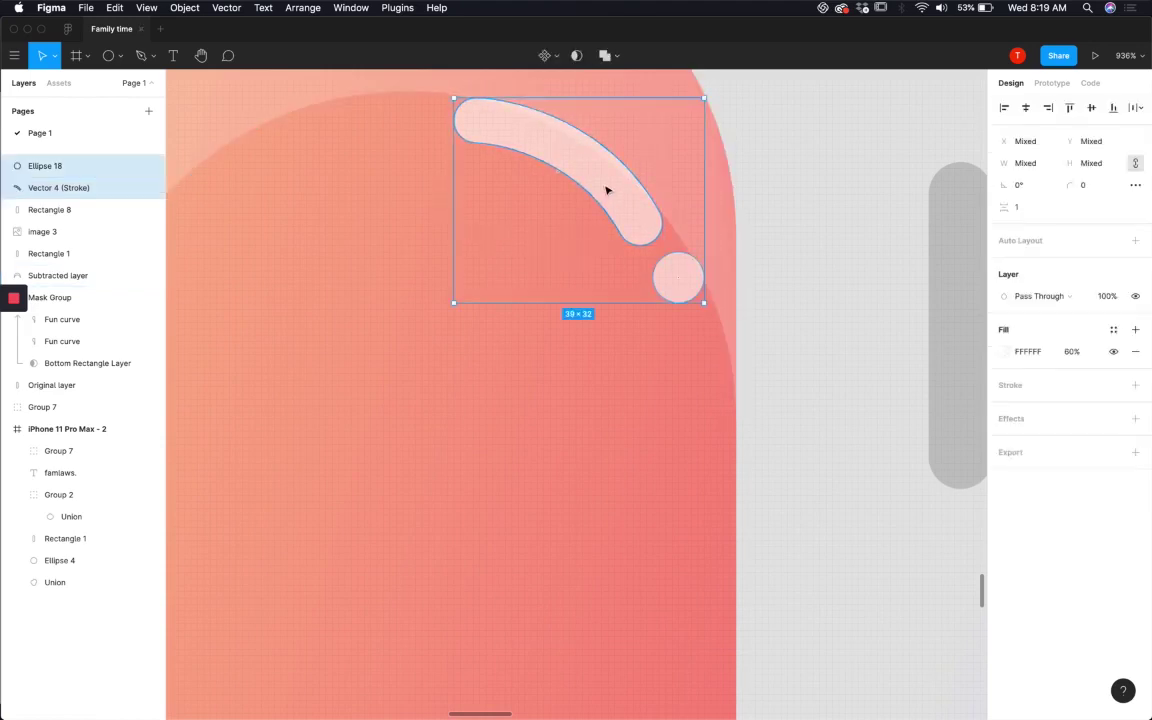
key(Up)
key(Up)
key(0)
key(Escape)
Step: Undo the highlight's nudges, opacity changes, dot and outlining, back to the editable white stroked curve
key(super+z)
key(super+z)
key(super+z)
key(super+z)
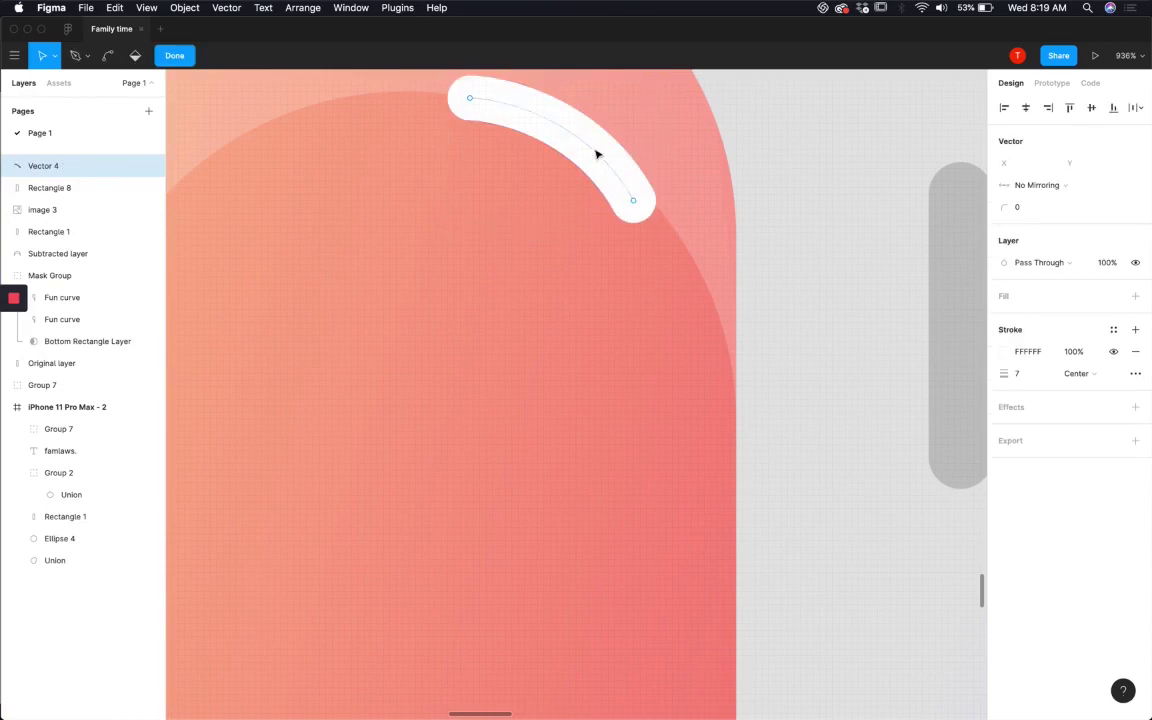
Step: Move the white curve down inside the crescent's edge and reshape it with its end anchors and handles to follow that edge
key(Escape)
drag(581, 136, 590, 172)
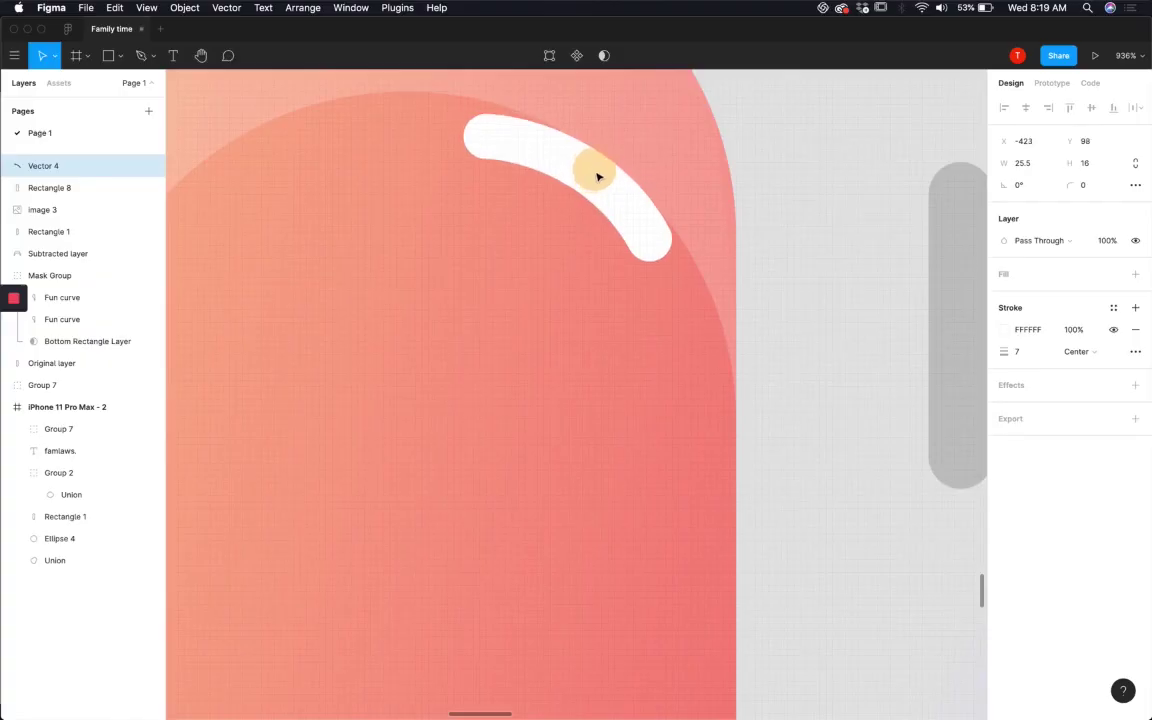
double_click(596, 172)
drag(483, 128, 478, 123)
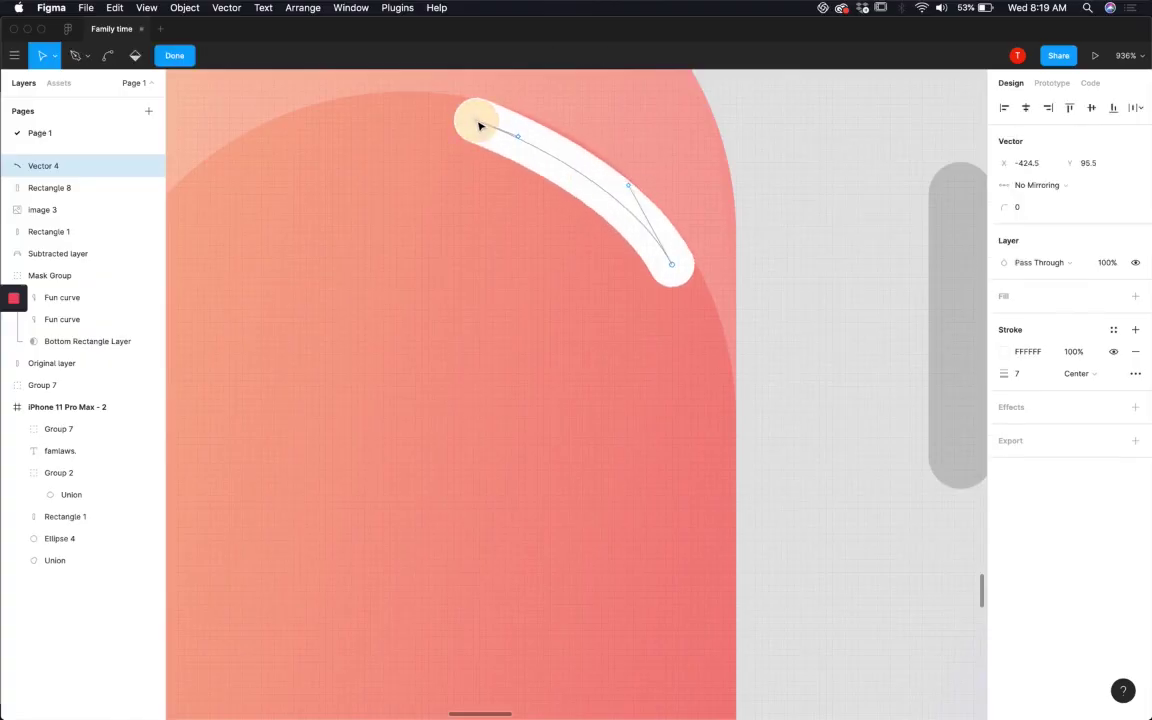
mouse_move(617, 193)
mouse_down()
mouse_move(620, 203)
mouse_move(634, 193)
mouse_up()
drag(518, 140, 523, 132)
drag(670, 268, 664, 257)
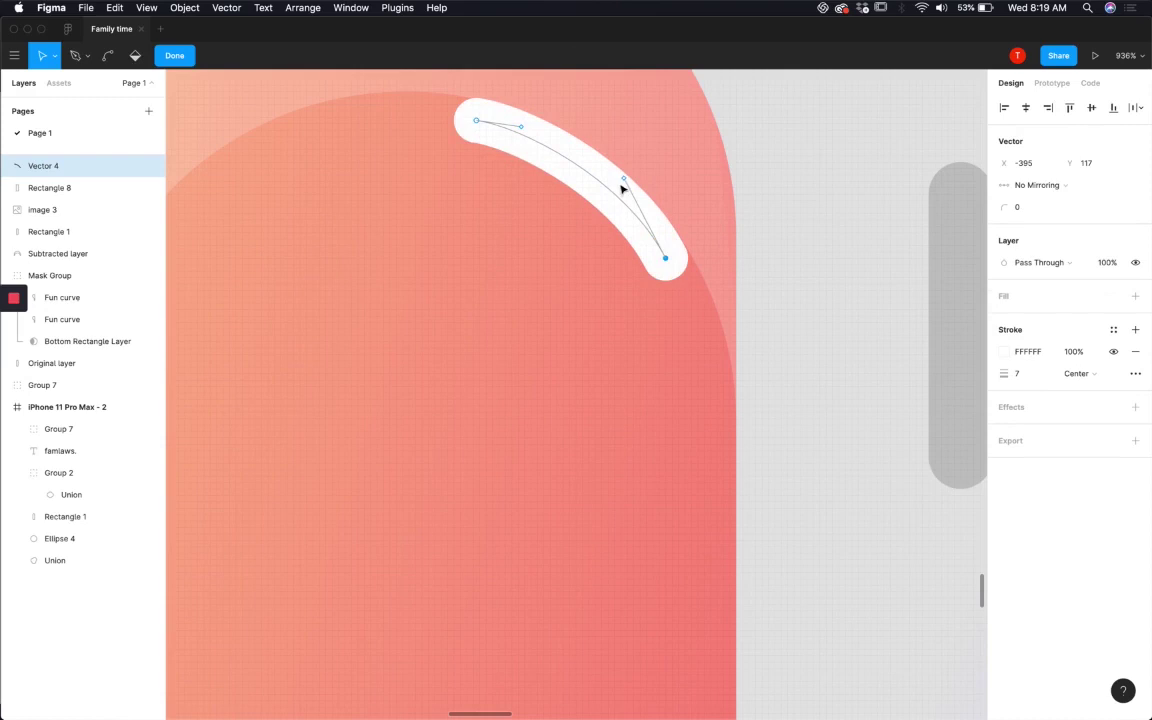
Step: Fine-tune the white curve's handles for a smooth bend, keeping it about 29.5 × 21.5, and finish editing the path
drag(617, 185, 622, 186)
key(super+z)
drag(521, 120, 527, 135)
mouse_move(620, 178)
mouse_down()
mouse_move(632, 196)
mouse_move(630, 185)
mouse_up()
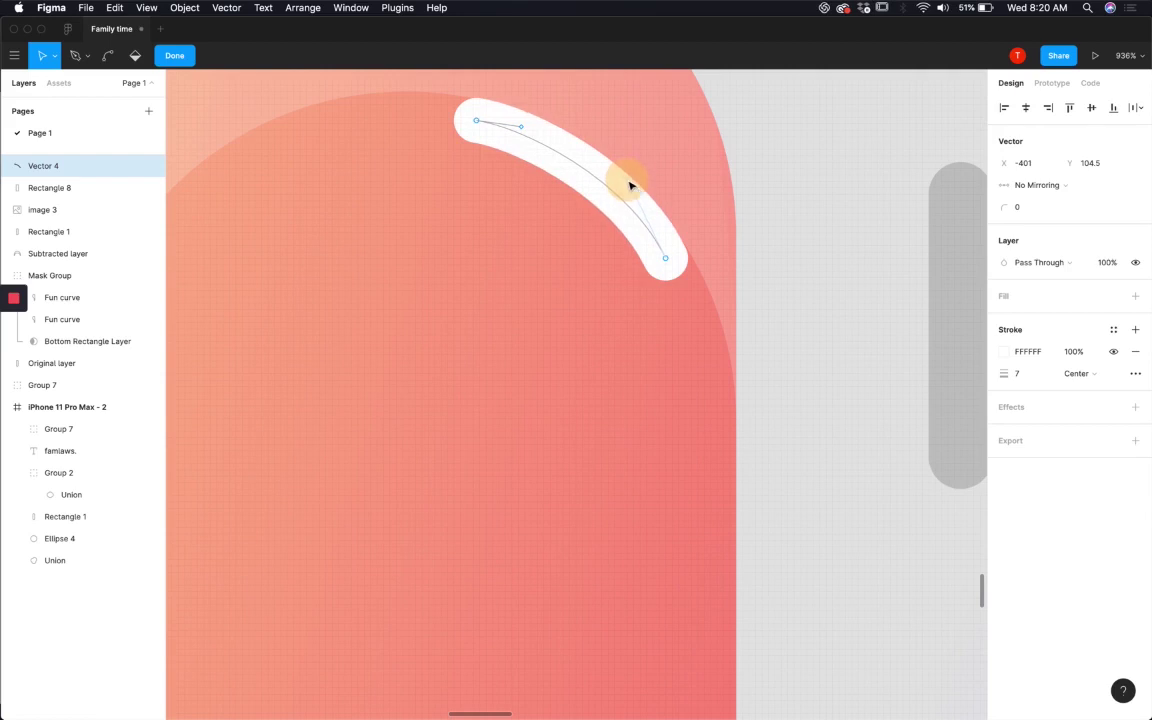
click(836, 300)
key(Escape)
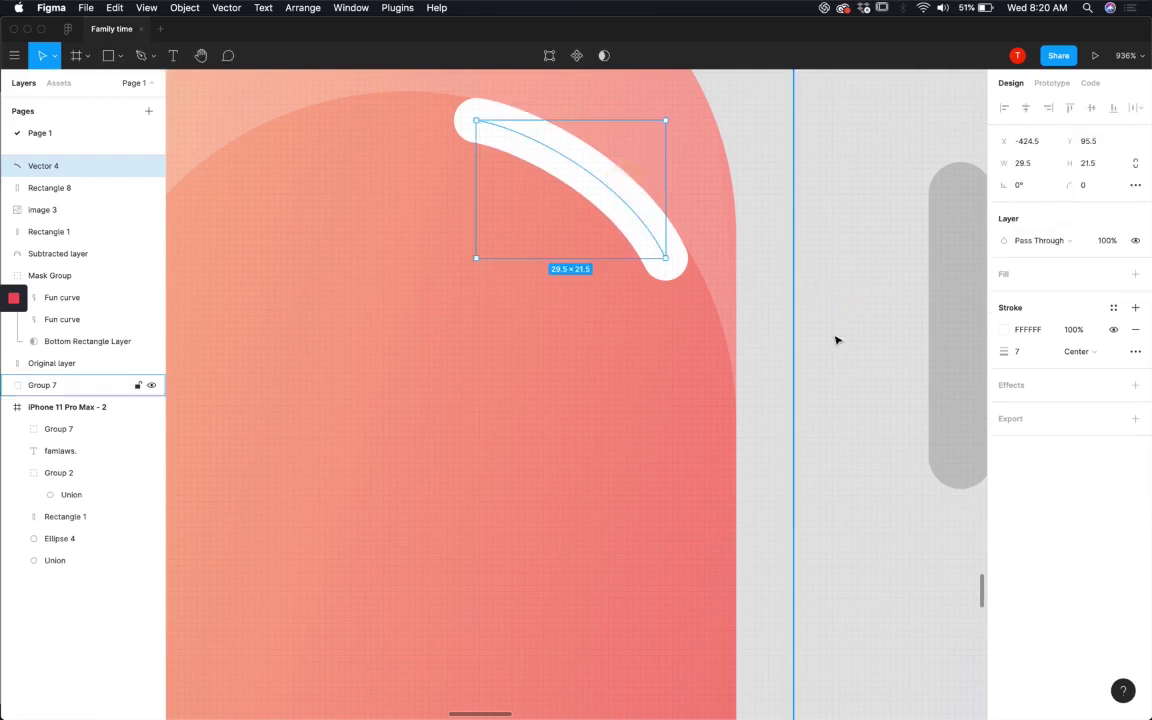
Step: Set the white curve's stroke opacity to 20%
click(599, 172)
click(1075, 329)
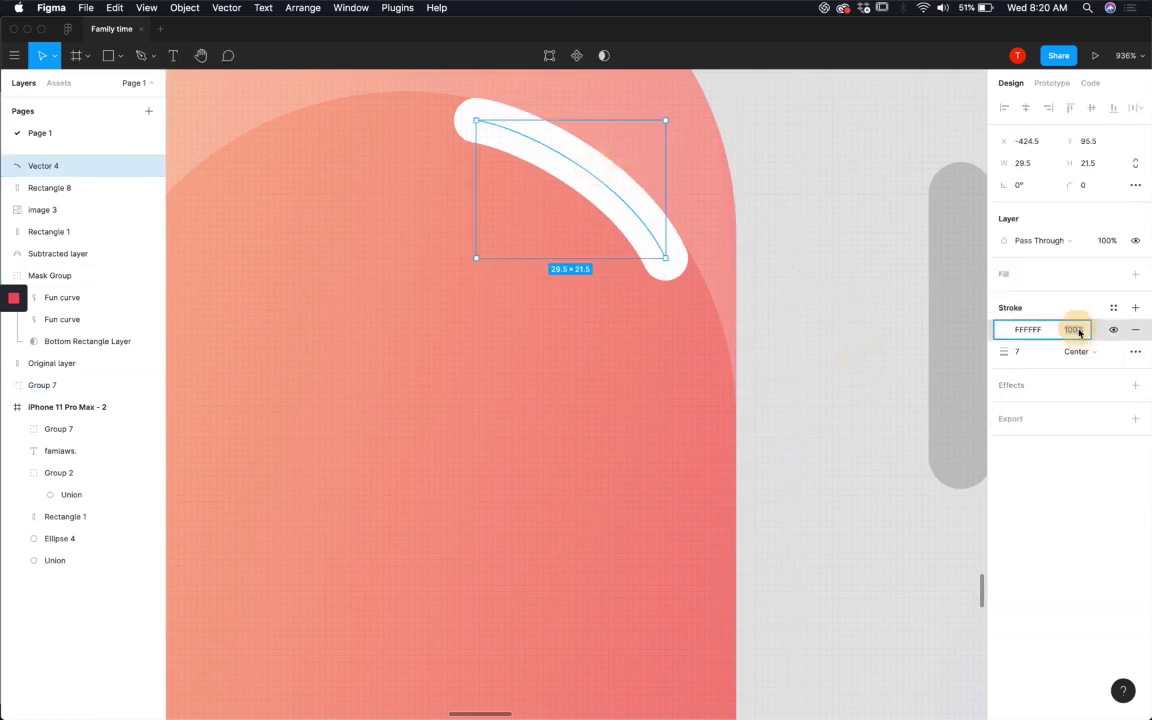
key(Return)
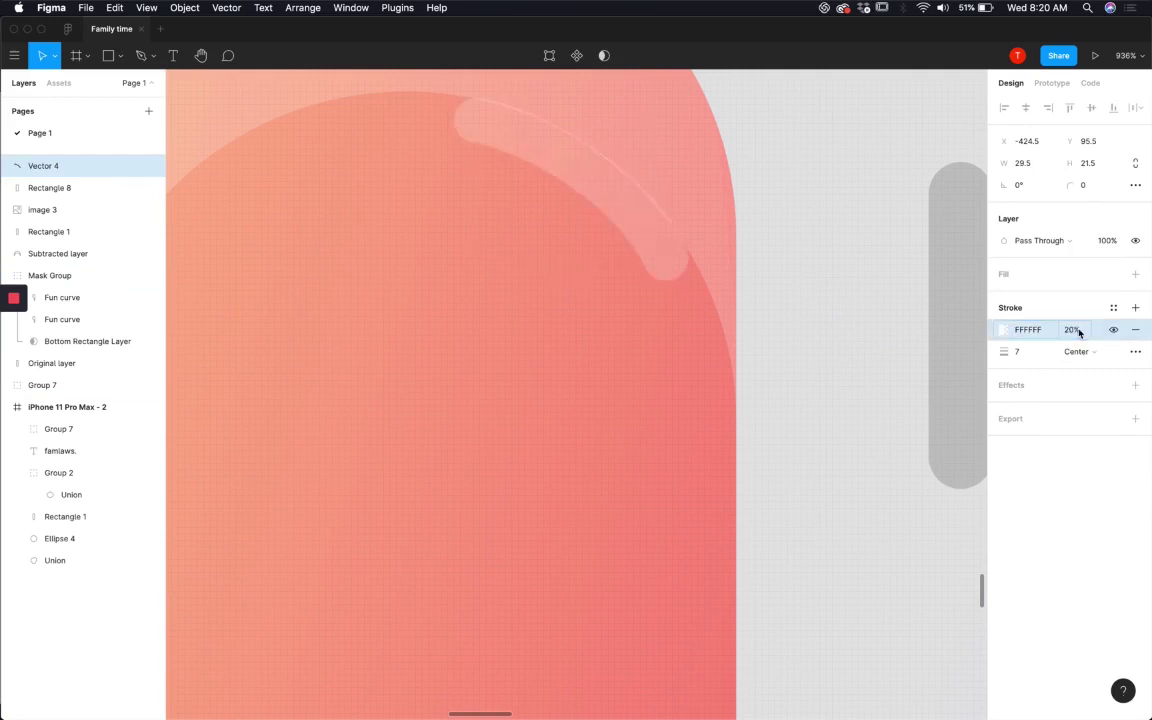
Step: Nudge the highlight curve to X -424, Y 96 and set its stroke opacity to 70%
click(805, 226)
scroll(545, 168, up, 5)
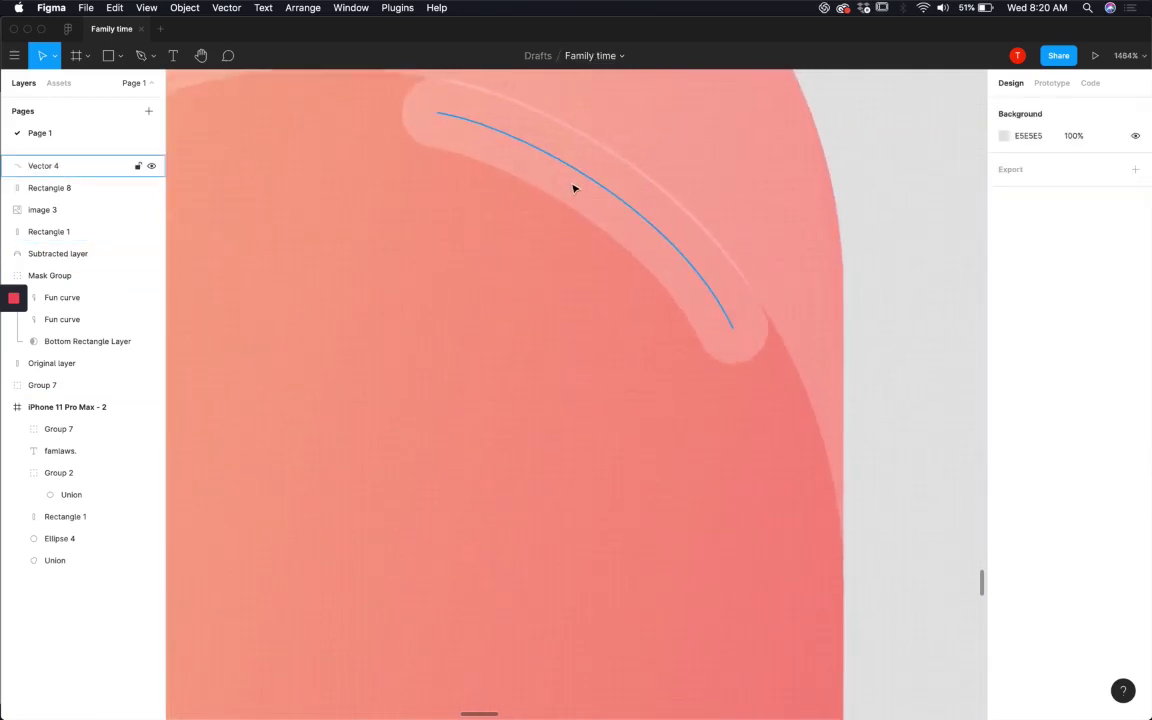
drag(578, 175, 581, 180)
scroll(581, 180, down, 5)
click(1072, 329)
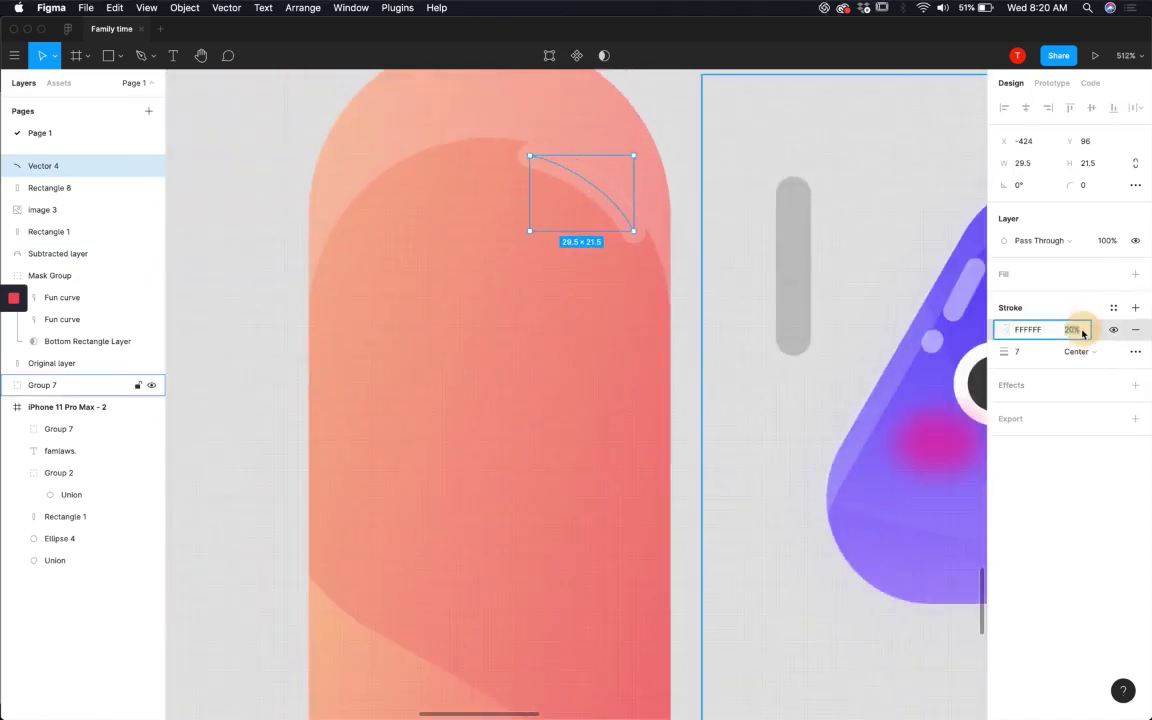
text(80)
key(Return)
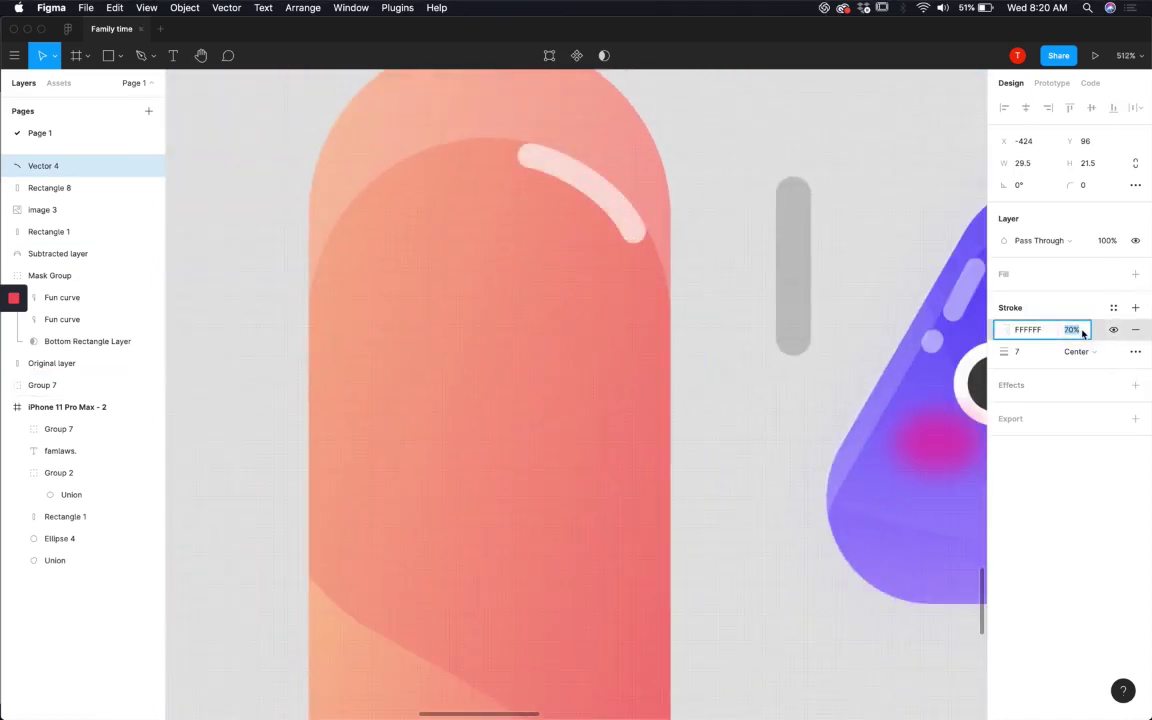
click(856, 437)
scroll(855, 437, down, 4)
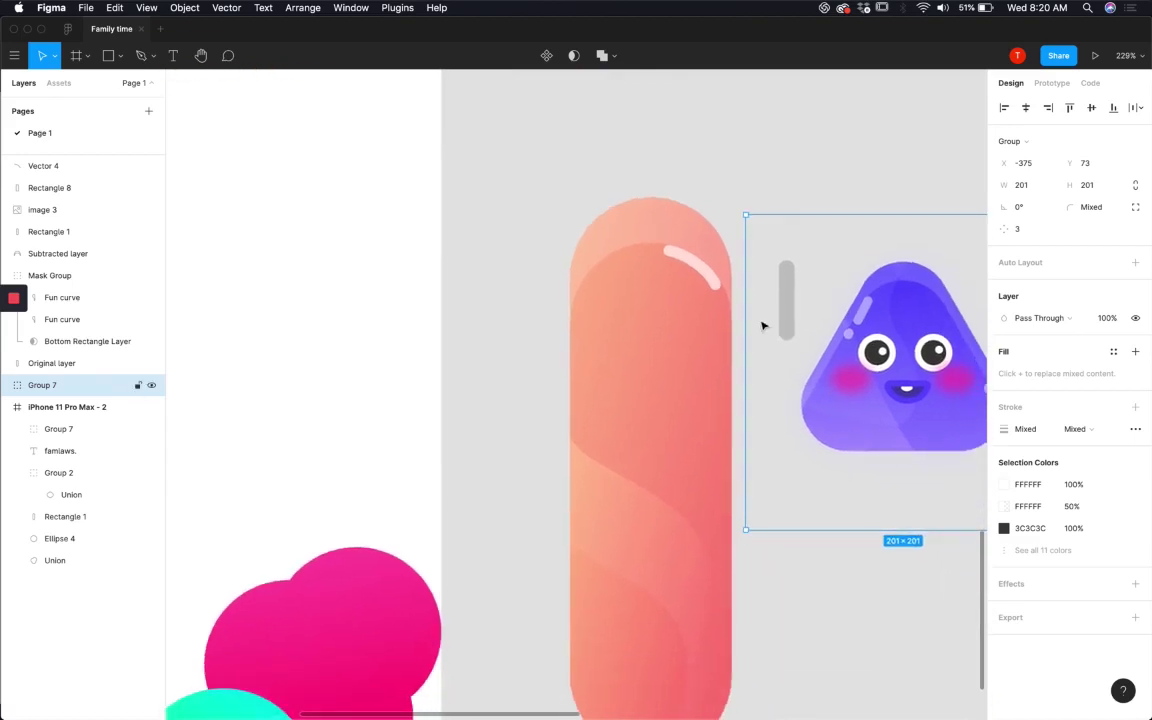
Step: Draw an 8 × 8 circle beneath the highlight curve's lower end at X -394, Y 122, filled with FFFFFF
scroll(780, 350, up, 5)
click(114, 60)
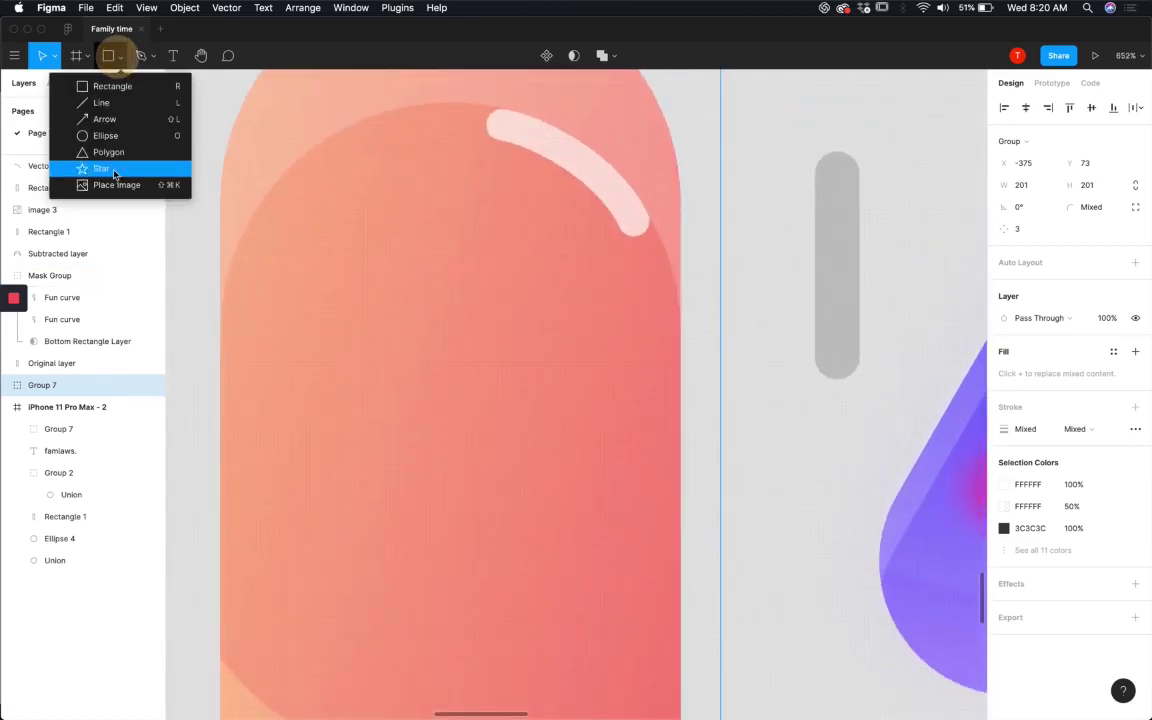
click(108, 134)
drag(635, 243, 656, 260)
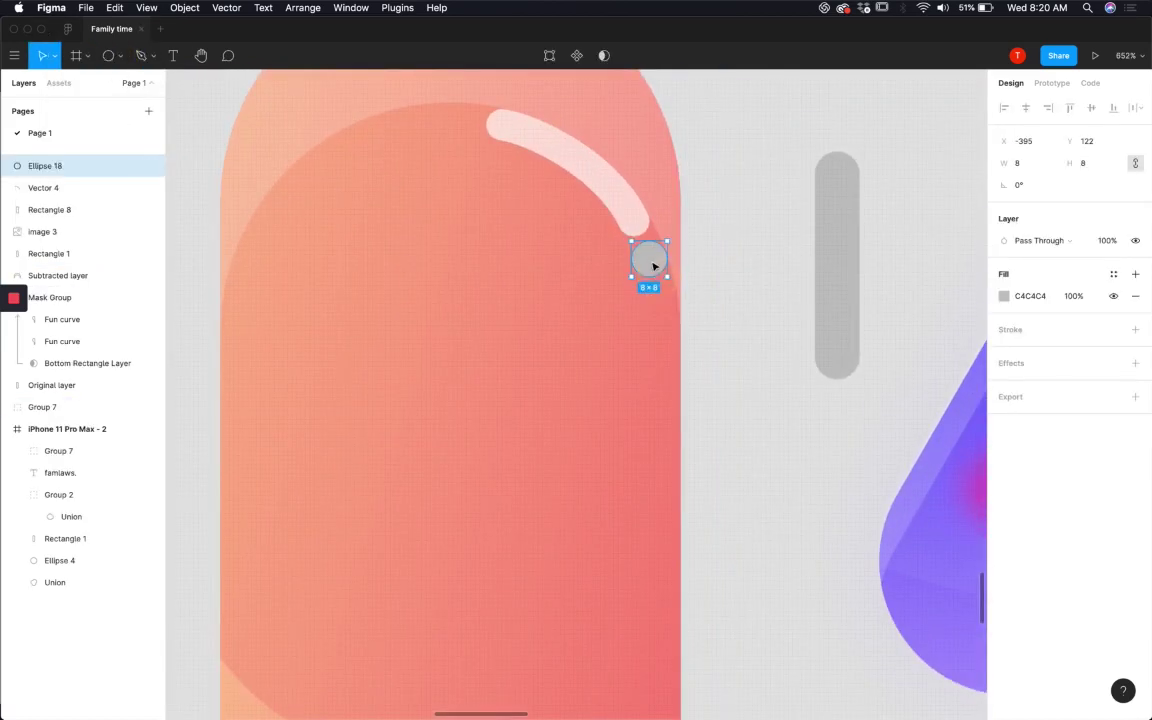
click(1004, 296)
text(FFFFFF)
key(Return)
Step: Try fill opacities of 20% and 40% on the white dot
click(1074, 296)
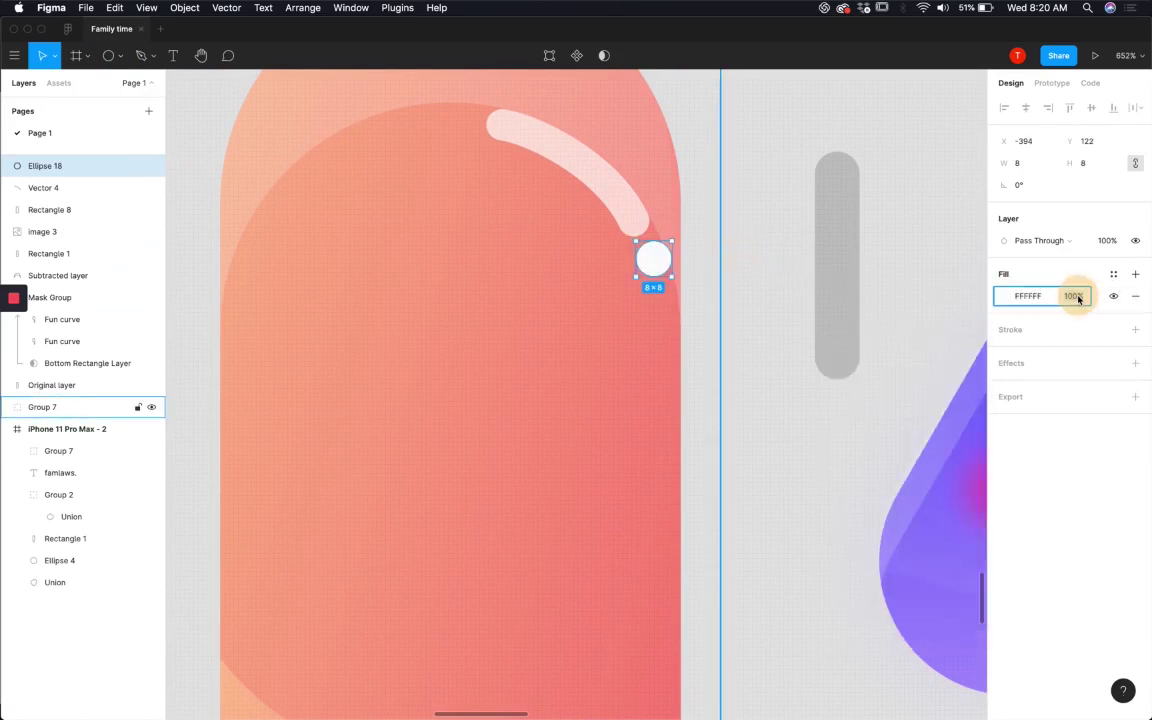
text(20)
key(Return)
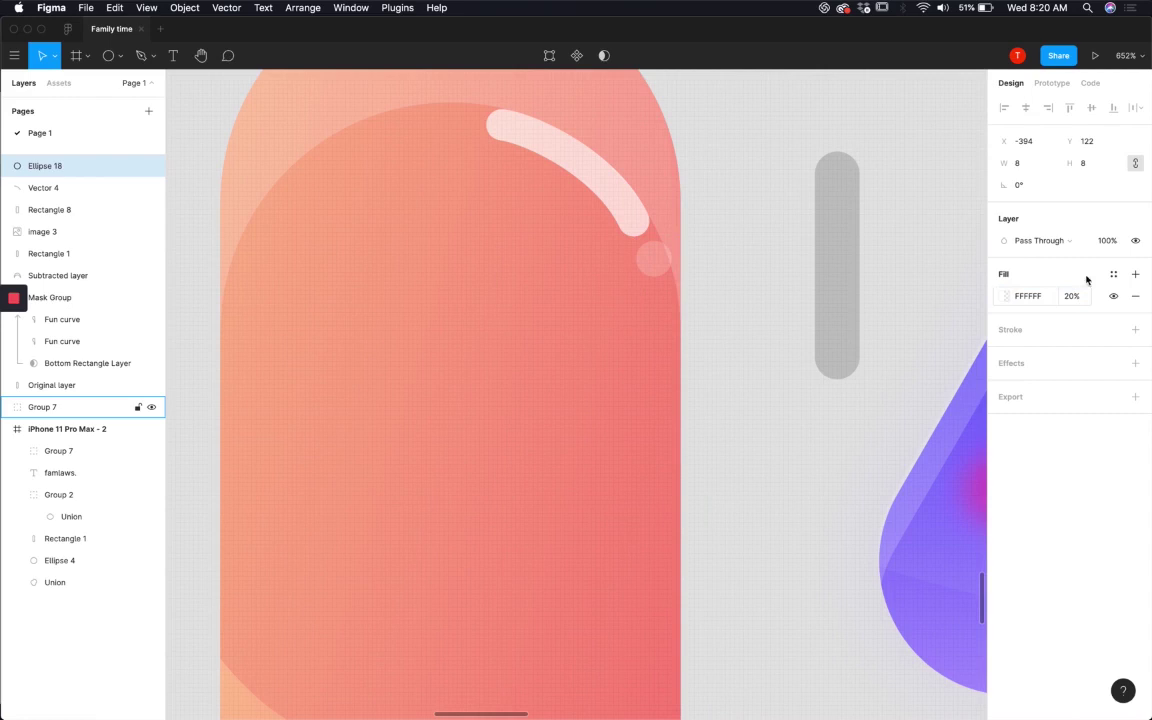
click(1080, 296)
text(40)
key(Return)
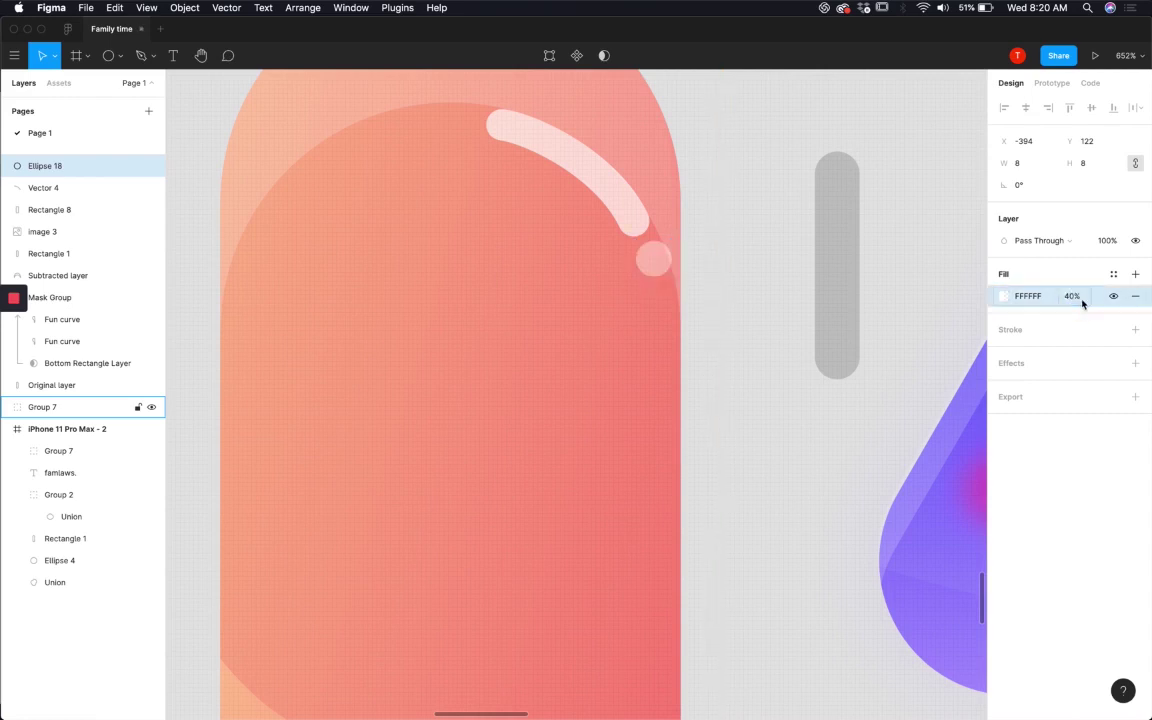
Step: Set the white dot's fill opacity to 60%
click(1072, 296)
text(8)
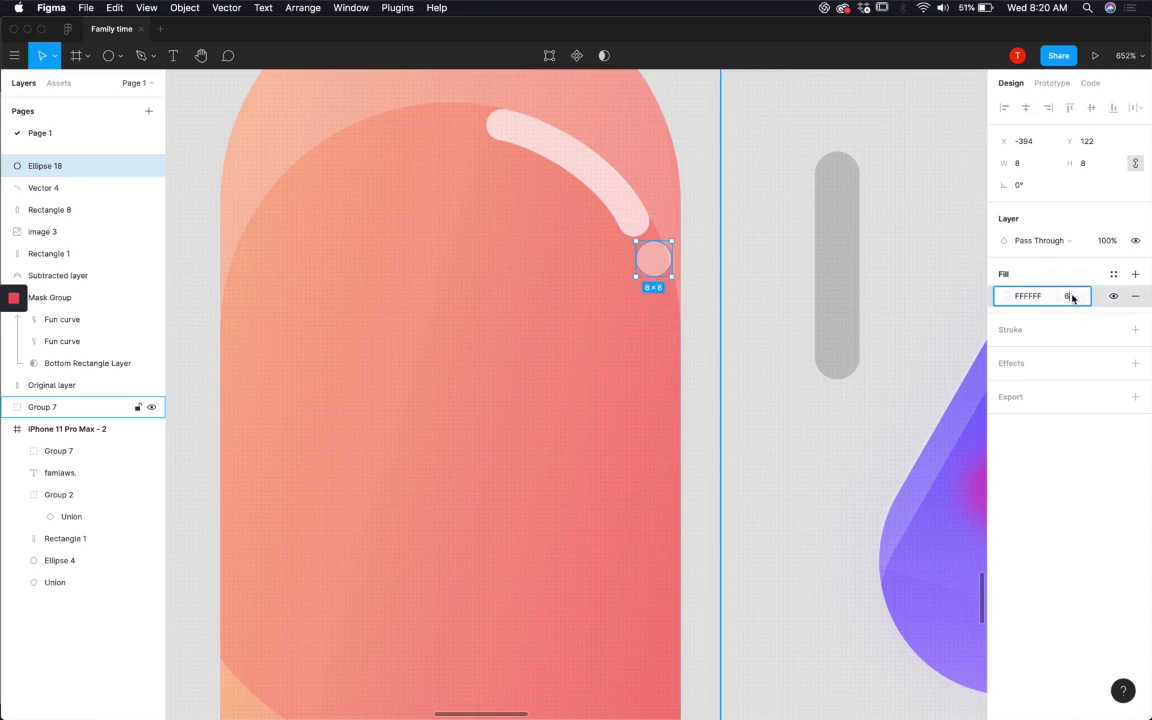
text(0)
key(Return)
scroll(640, 300, down, 5)
click(705, 142)
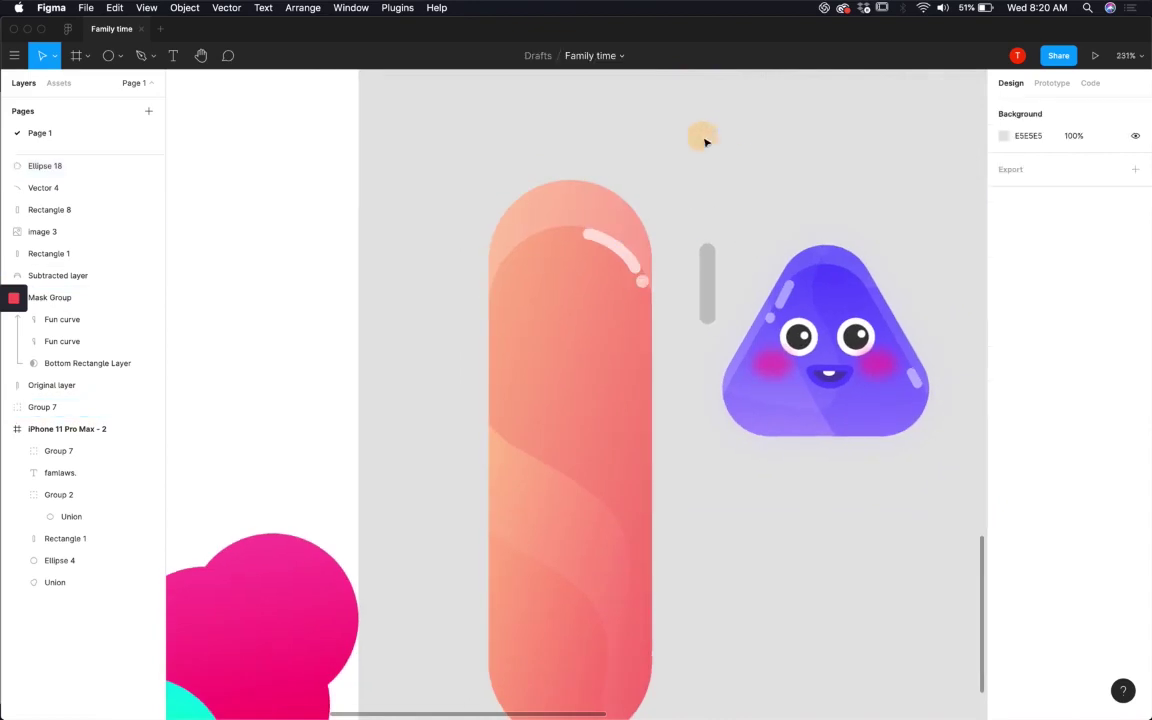
Step: Create two 24 × 24 circles side by side, 12 apart, as eyes on the upper part of the orange character
scroll(653, 247, up, 3)
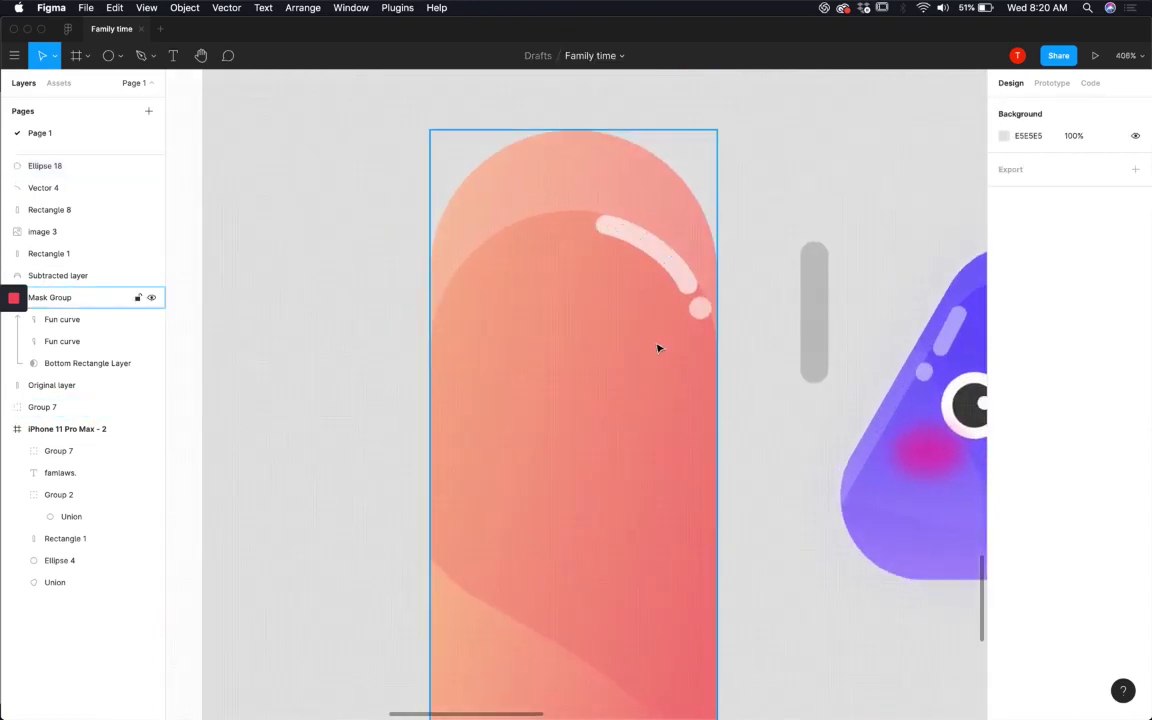
scroll(668, 360, down, 4)
super+click(766, 292)
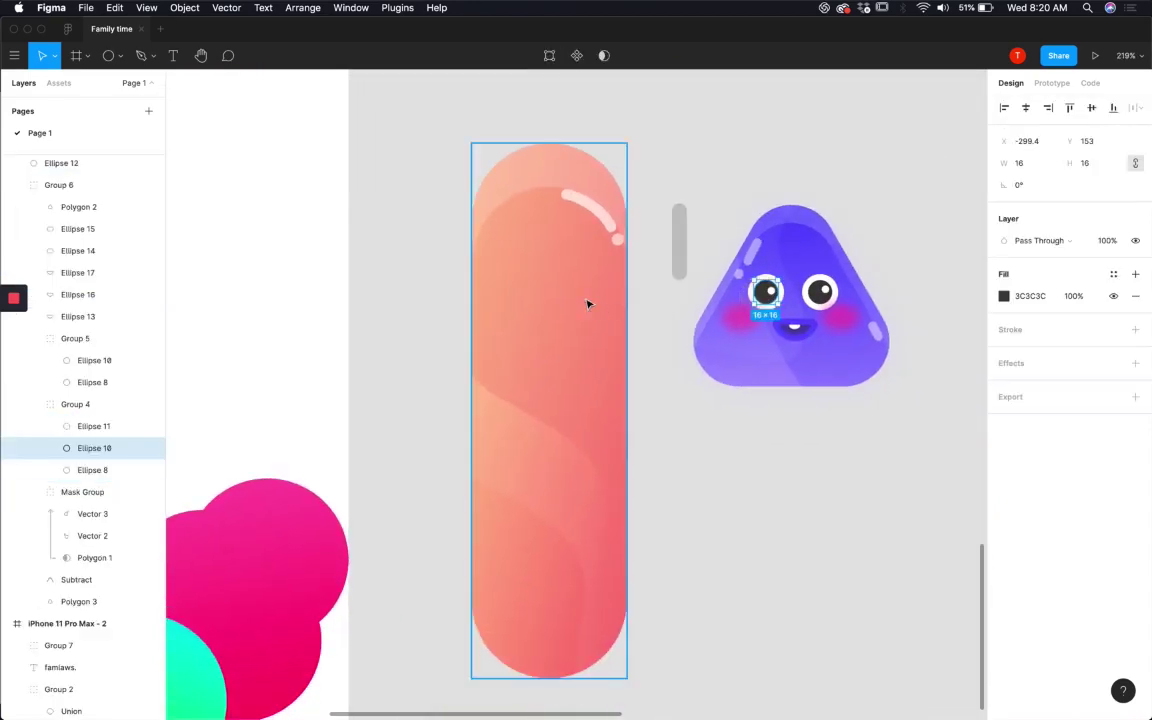
click(118, 55)
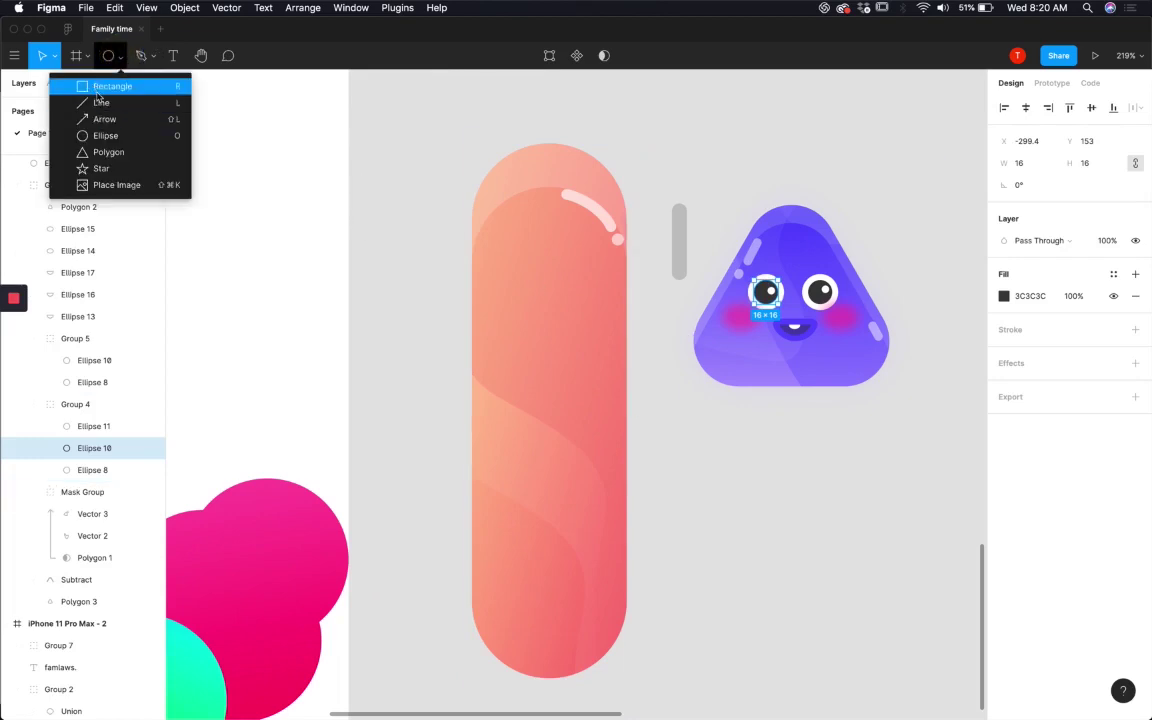
click(107, 136)
mouse_move(507, 259)
mouse_down()
mouse_move(543, 294)
mouse_move(588, 281)
mouse_up()
Step: Fill both eye circles with FFFFFF
shift+click(525, 275)
click(1004, 352)
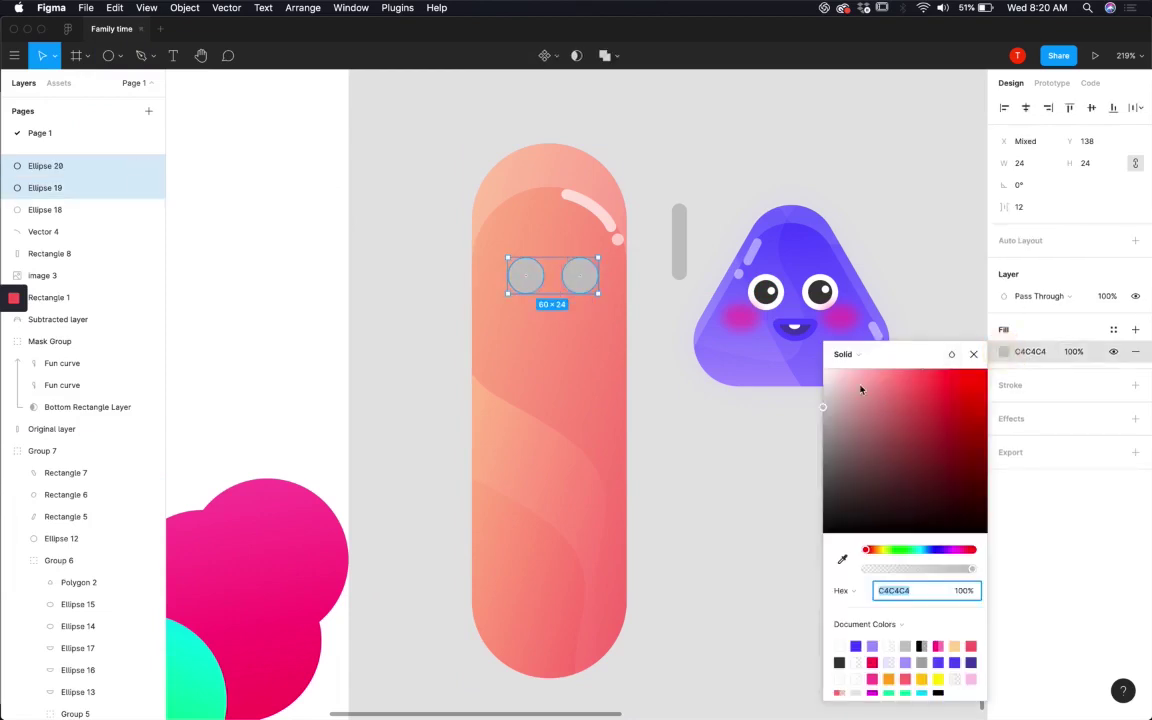
text(fff)
key(Return)
key(Escape)
key(Escape)
scroll(597, 293, up, 2)
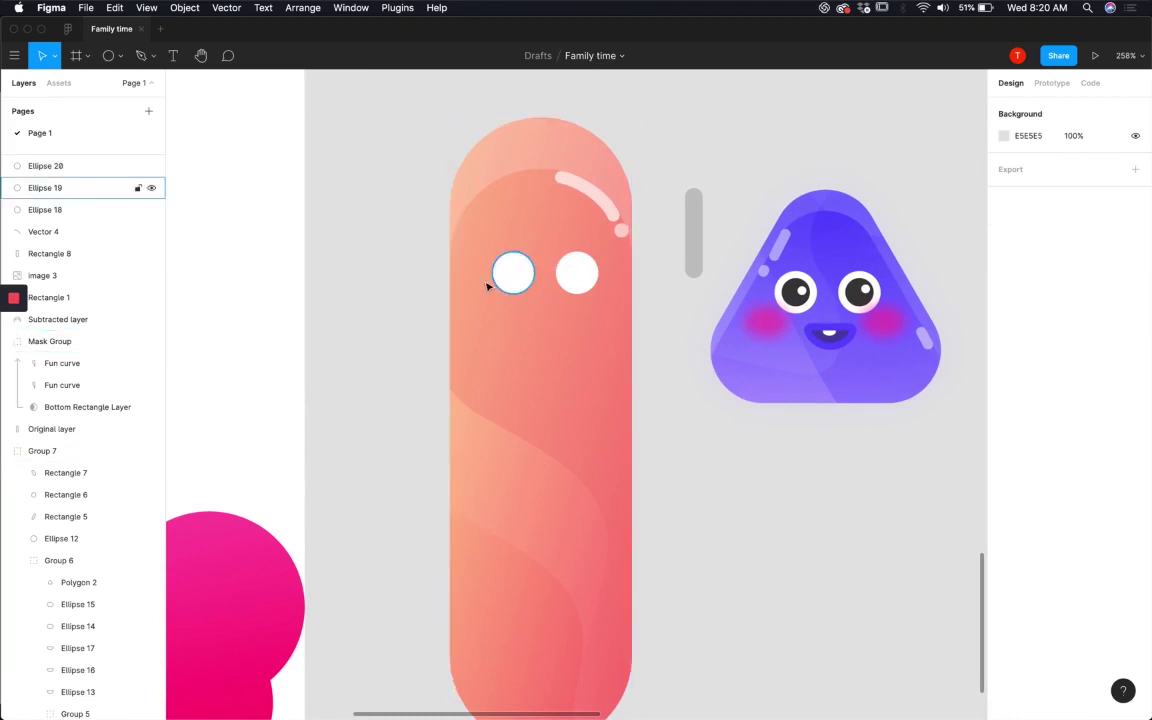
Step: Create a 33 × 33 circle beside the orange character and delete its uppermost point, leaving an open lower arc
click(108, 55)
drag(320, 238, 380, 296)
double_click(347, 242)
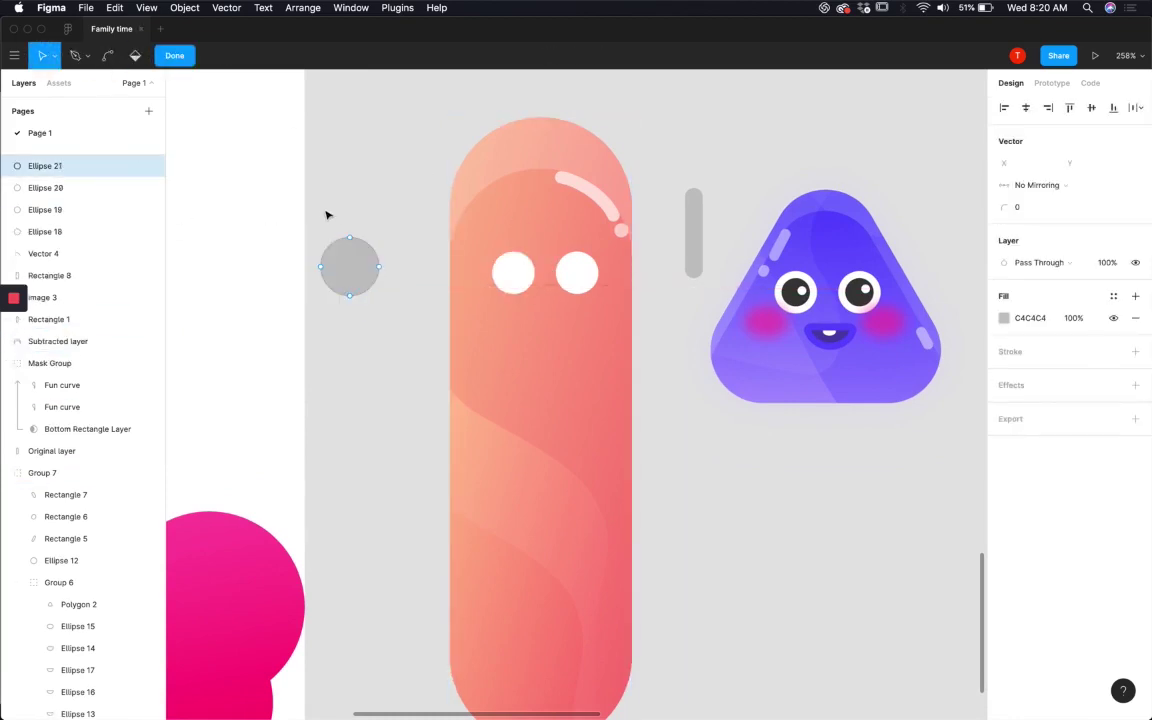
click(351, 240)
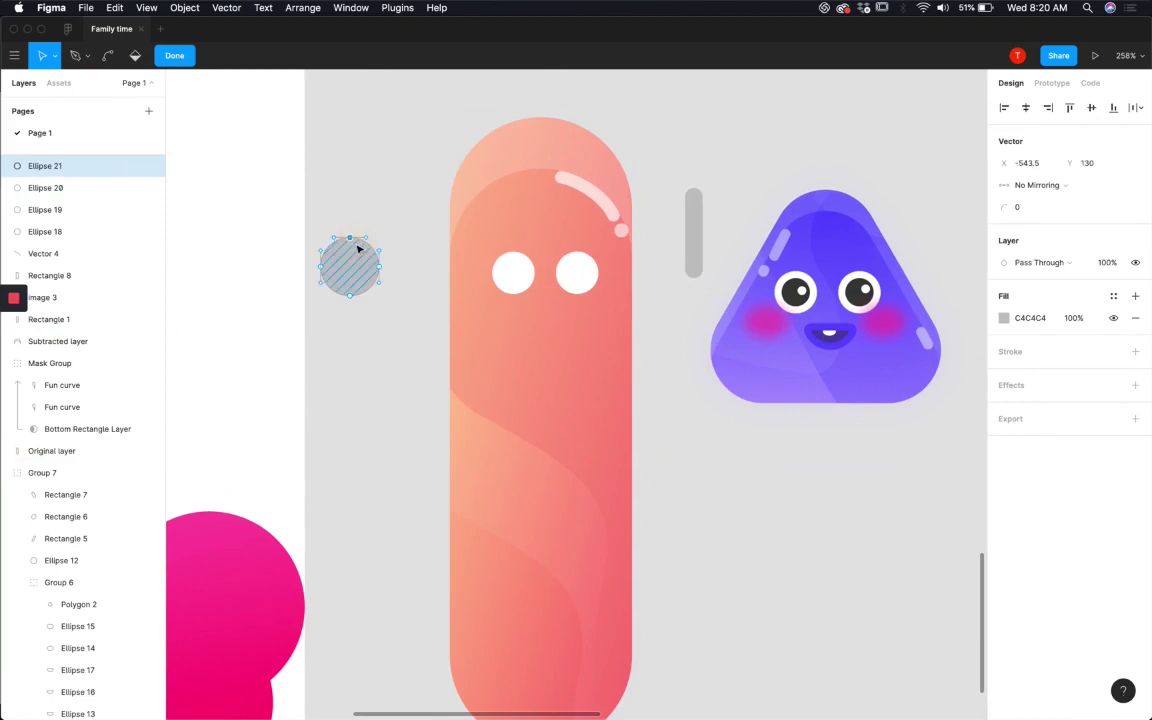
key(BackSpace)
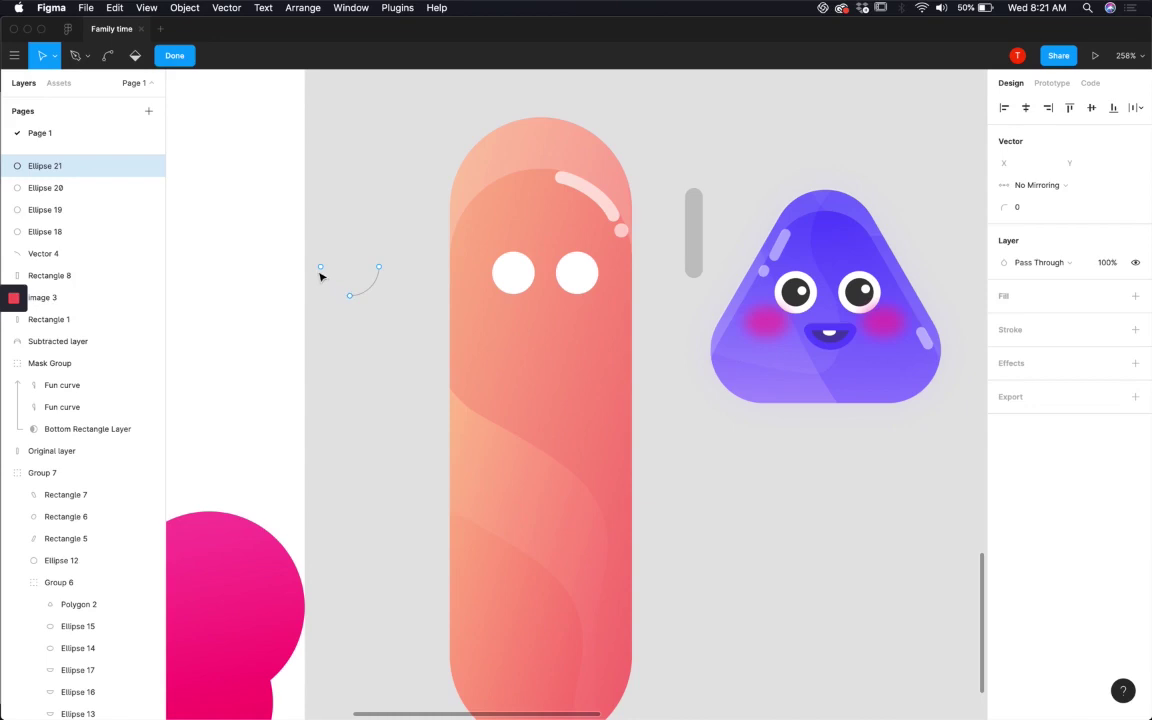
scroll(320, 277, up, 5)
click(303, 211)
key(Escape)
Step: Give the open arc a 000000 stroke of weight 4 with round caps
drag(301, 210, 497, 352)
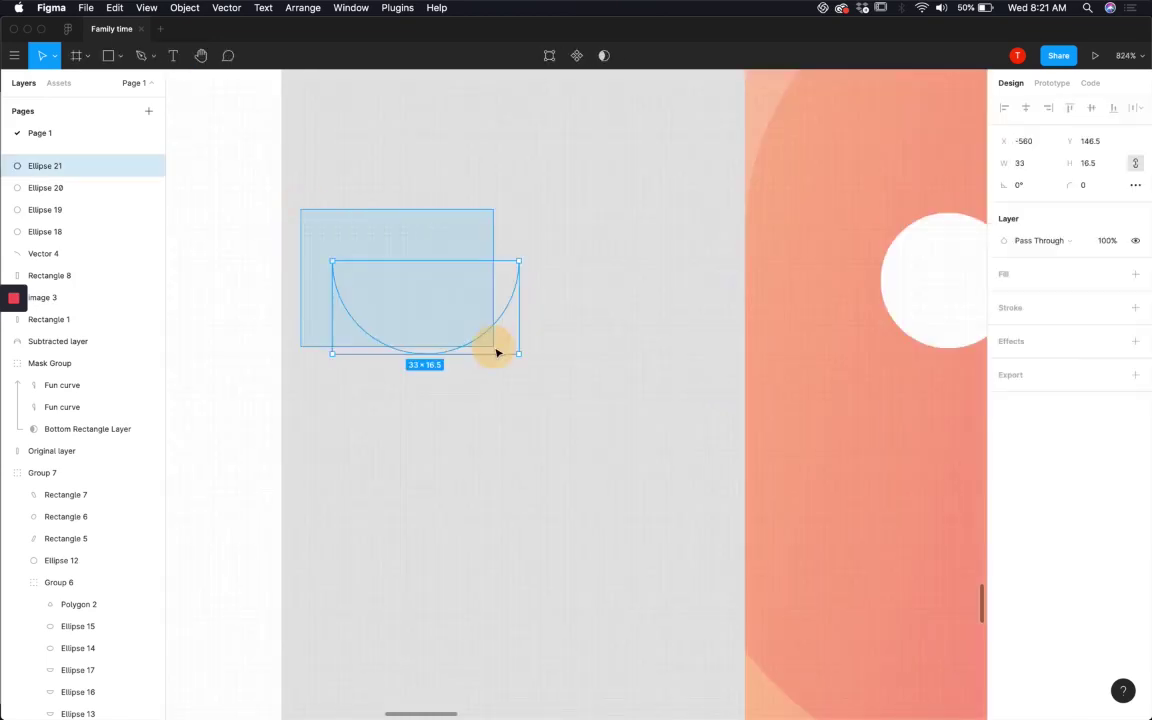
click(1135, 307)
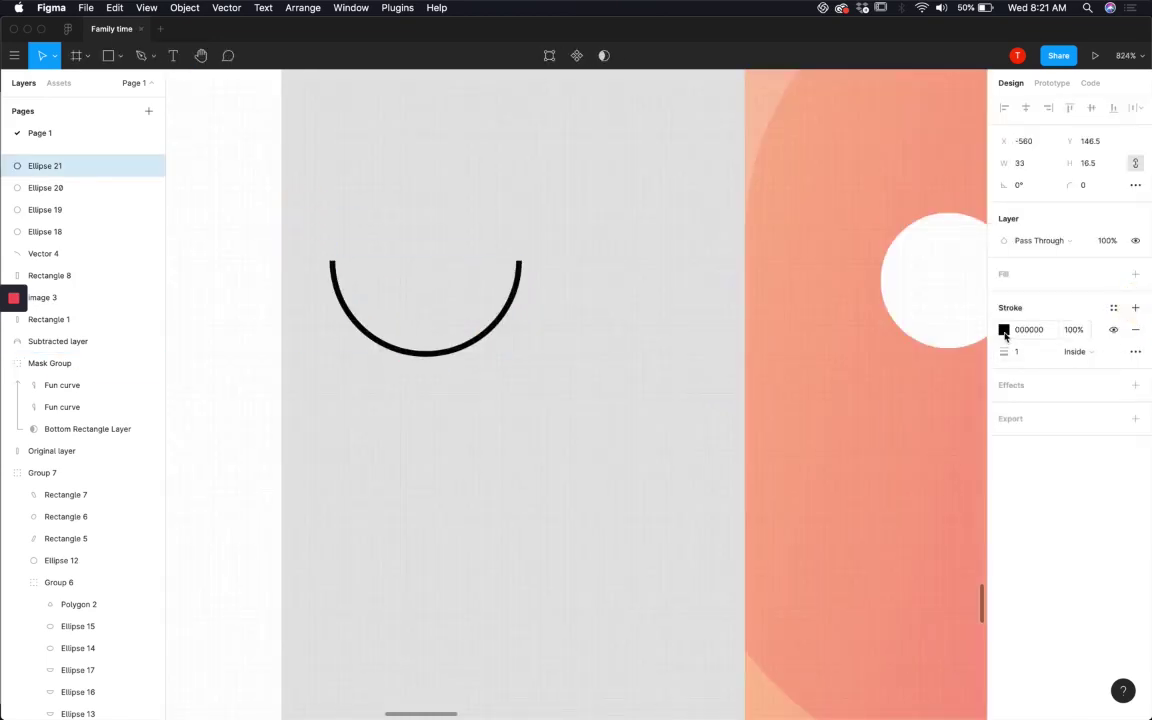
click(1003, 331)
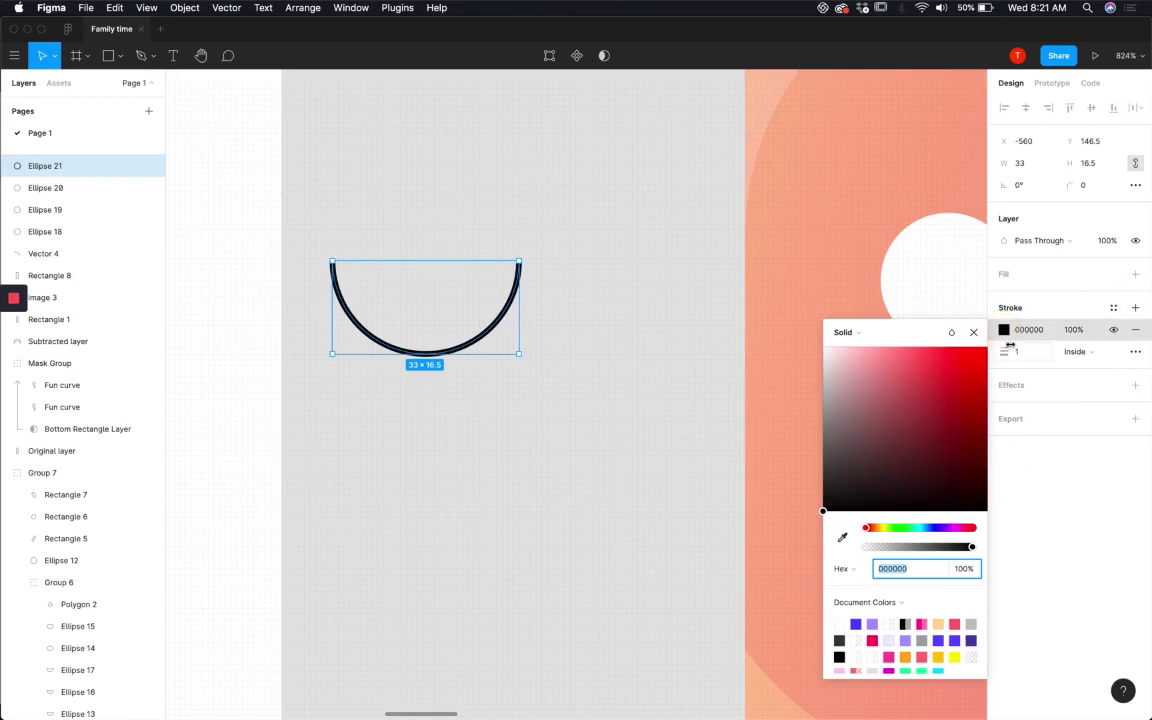
mouse_move(1010, 345)
mouse_down()
mouse_move(1002, 350)
mouse_move(1021, 355)
mouse_up()
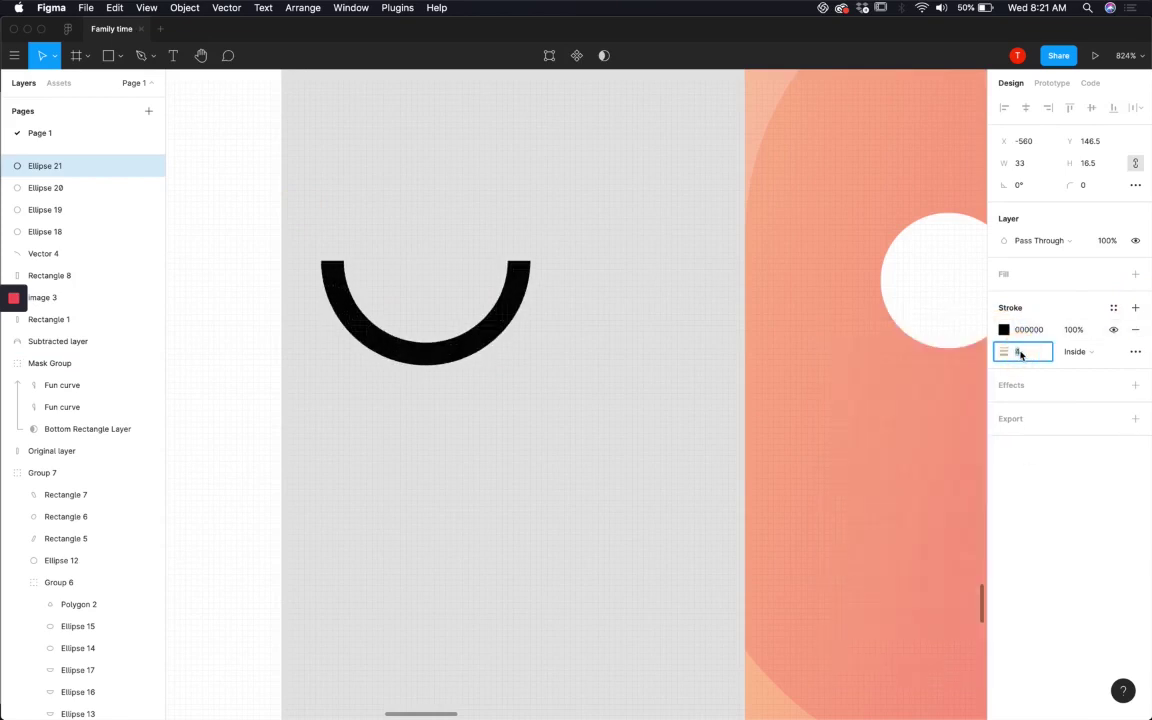
click(1135, 351)
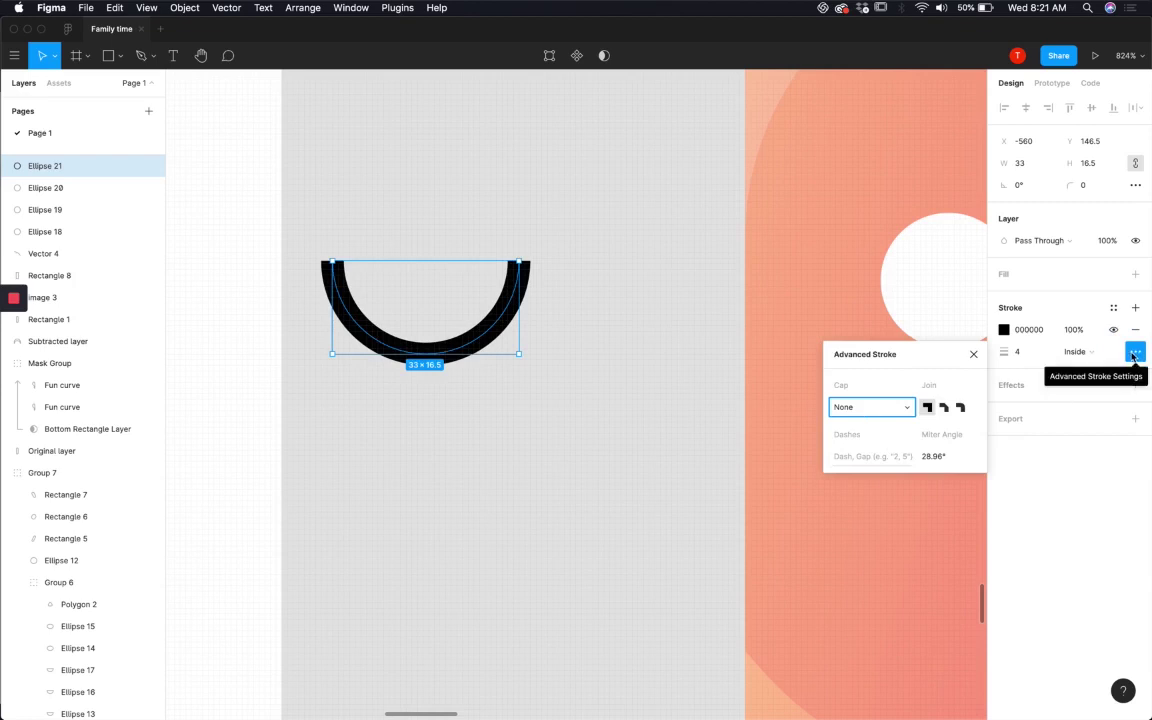
click(866, 406)
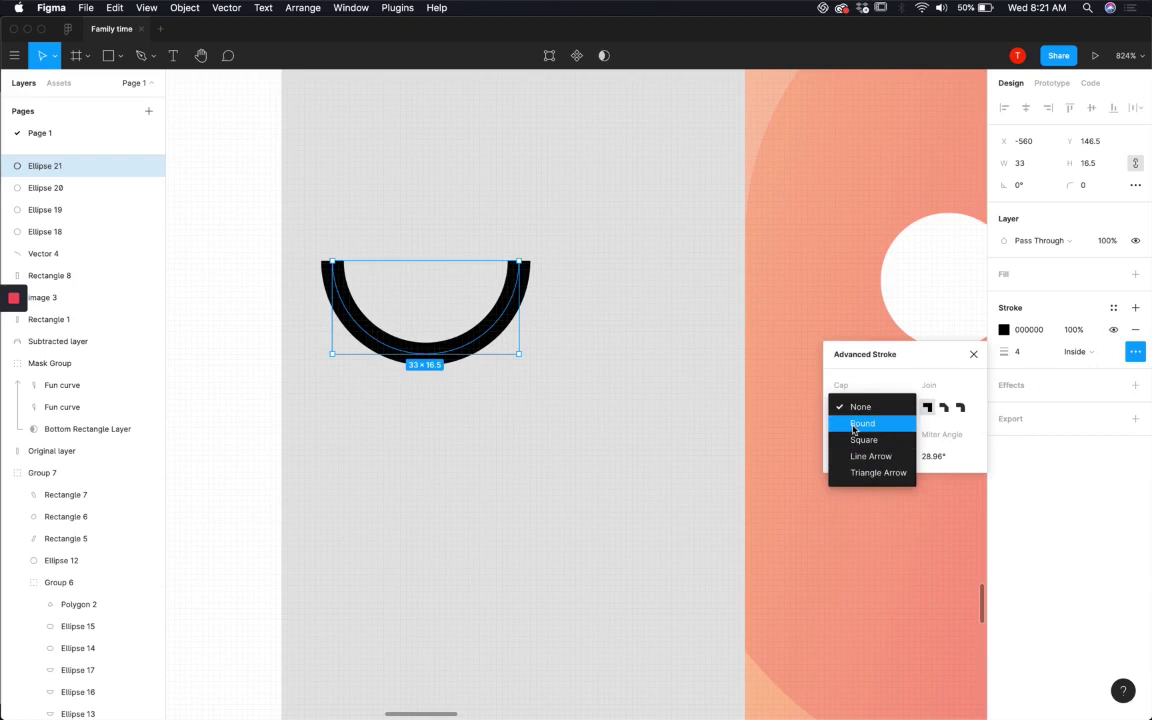
click(856, 424)
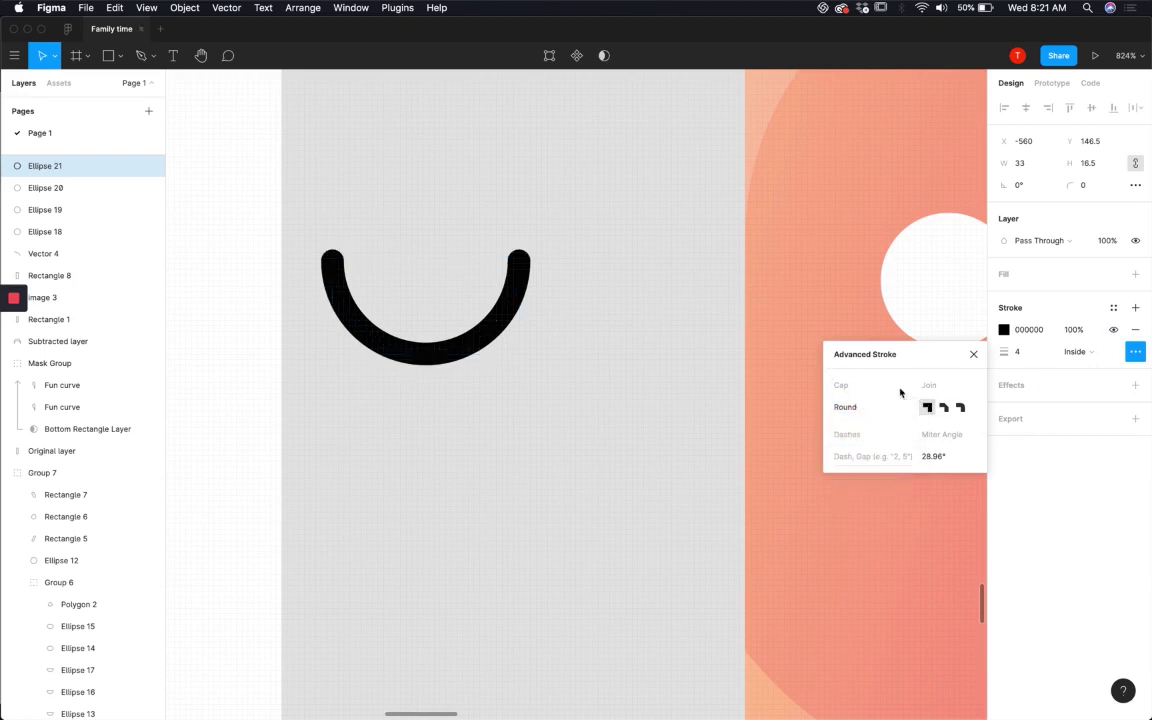
Step: Increase the arc's stroke weight to 13
click(1023, 358)
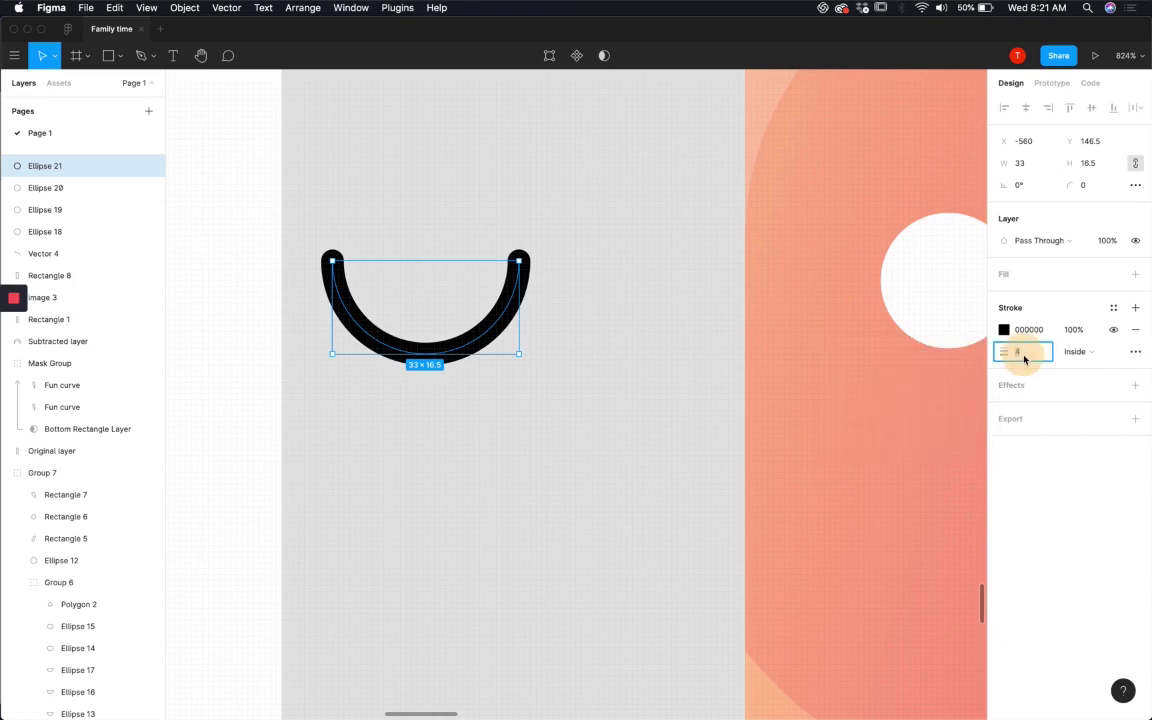
key(Up)
key(Up)
key(Up)
key(Up)
key(Up)
key(Up)
key(Up)
key(Up)
key(Up)
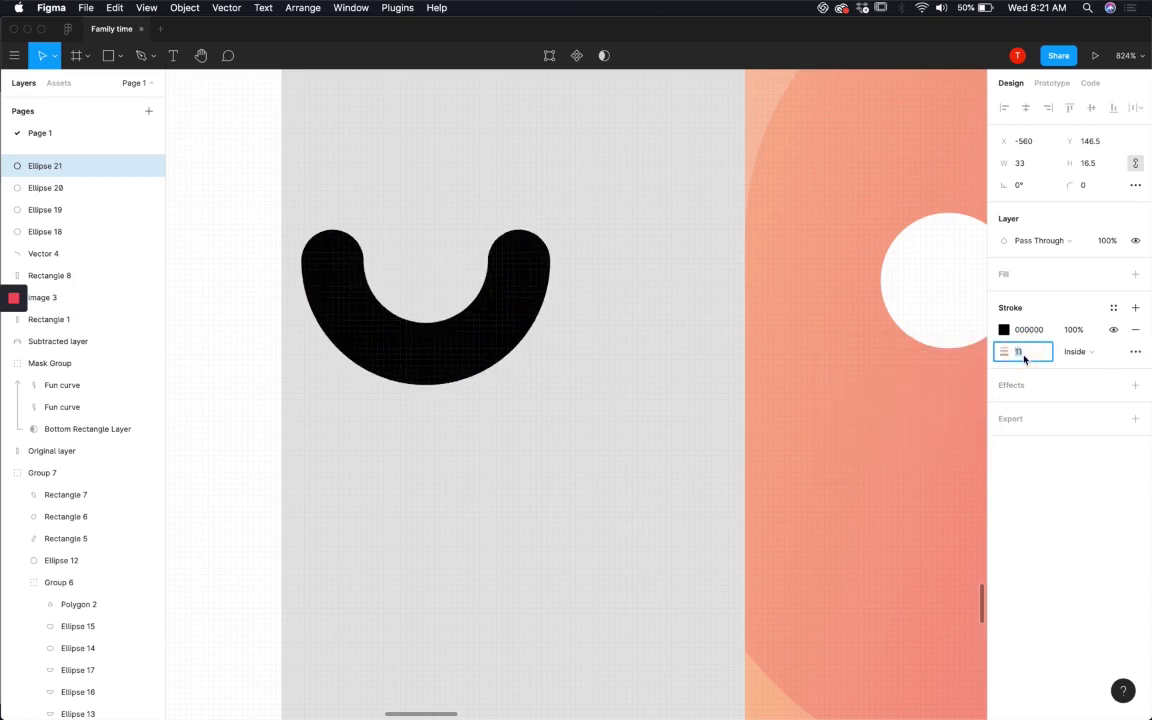
click(496, 309)
Step: Move the arc onto the orange character's left eye and scale it down to 9 × 4
scroll(519, 271, down, 5)
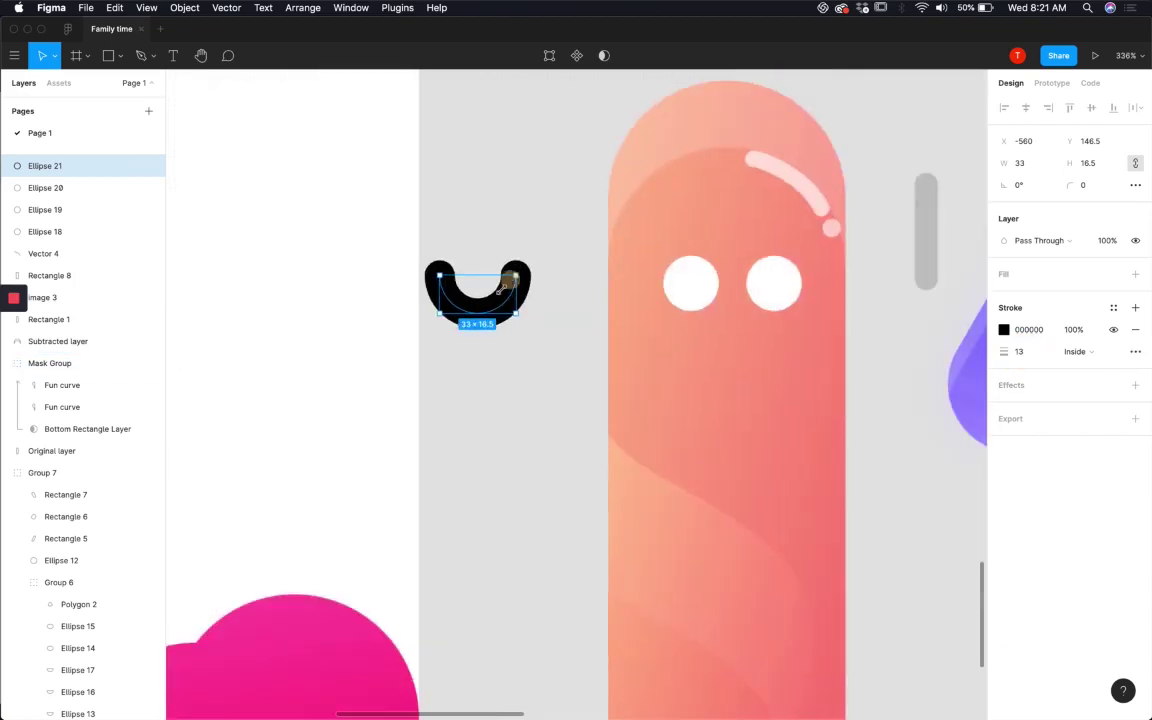
drag(501, 287, 701, 291)
click(522, 329)
scroll(705, 285, up, 5)
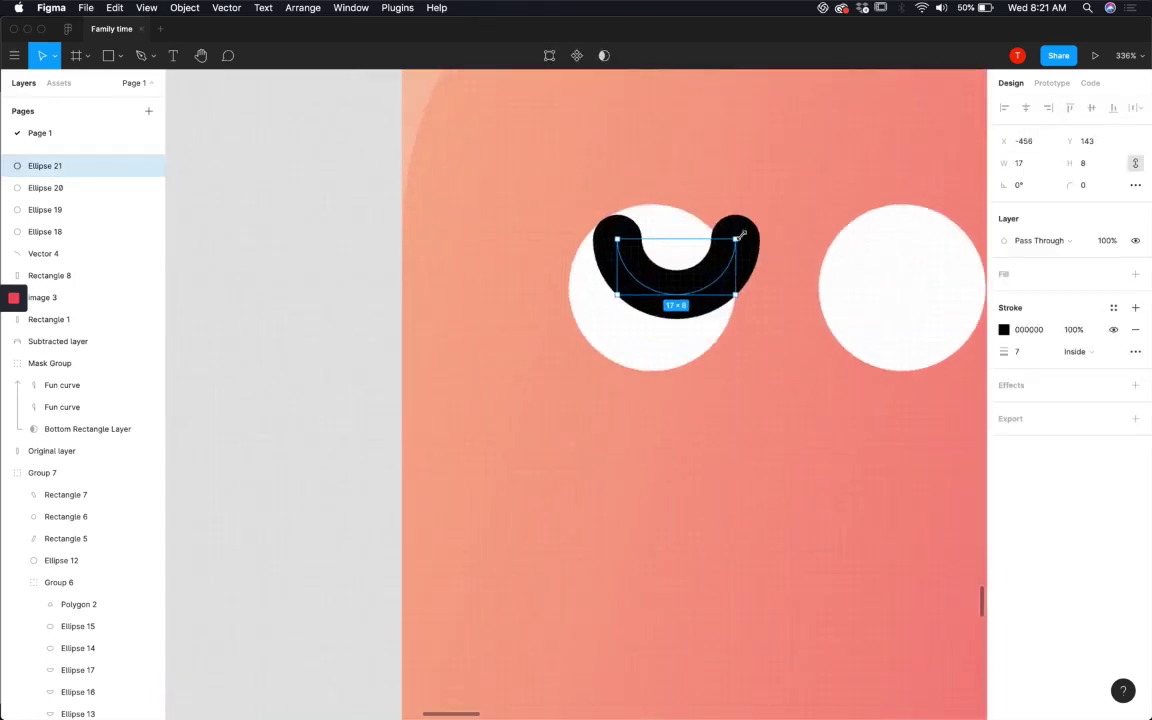
mouse_move(743, 234)
mouse_down()
mouse_move(656, 306)
mouse_move(667, 305)
mouse_up()
Step: Set the stroke weight of the small arc in the left eye to 3
click(1036, 355)
key(Down)
key(Down)
key(Down)
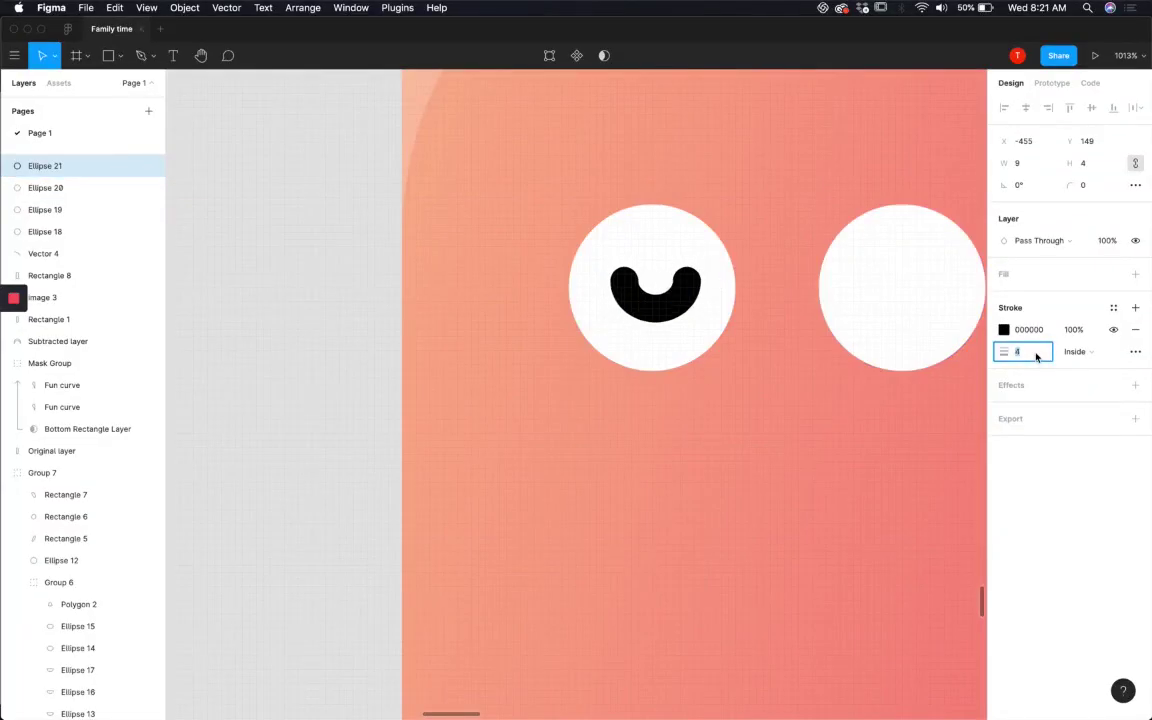
key(Down)
Step: Duplicate the closed-eye arc onto the right eye at the same height
scroll(663, 301, right, 2)
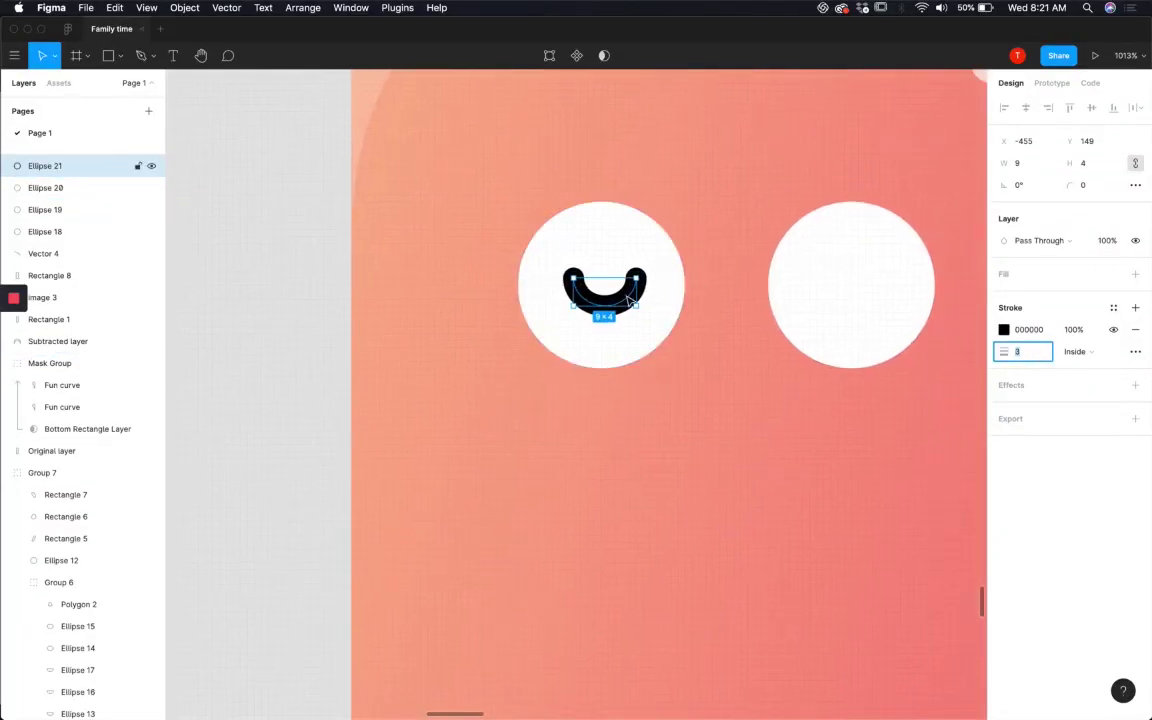
drag(630, 298, 884, 311)
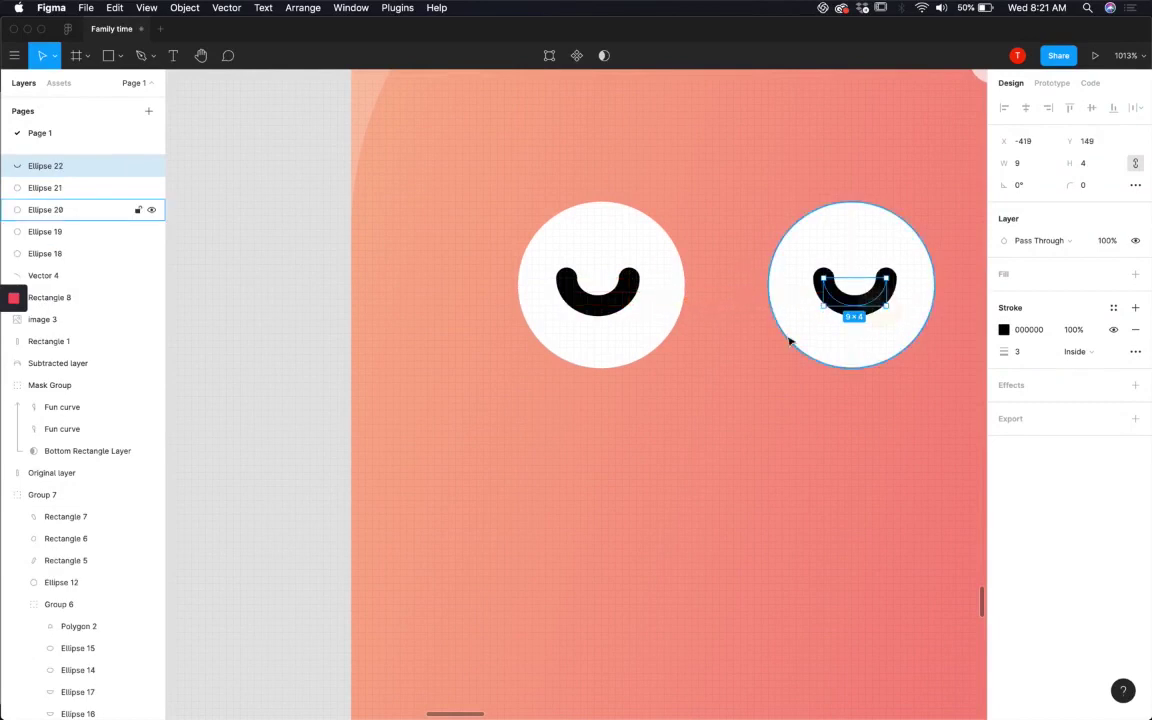
scroll(566, 368, down, 5)
click(765, 409)
click(411, 357)
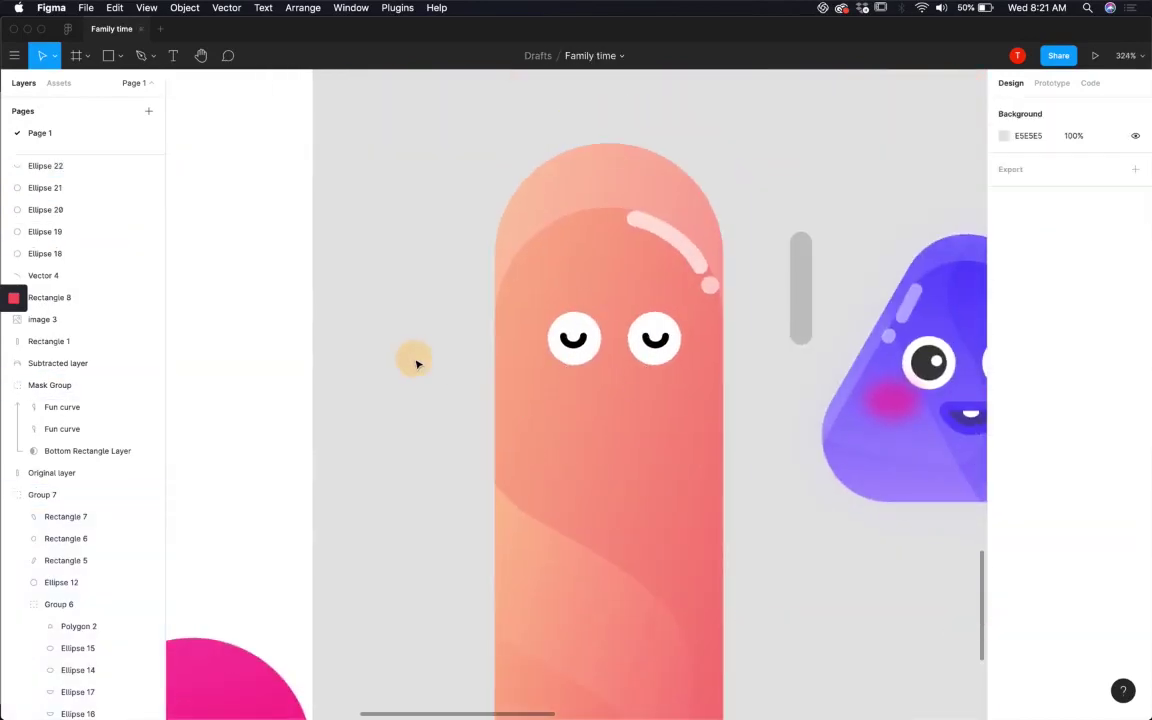
Step: Using the purple triangle's mouth as reference, create a 30 × 30 circle beside the orange character and delete its uppermost point
scroll(442, 381, right, 3)
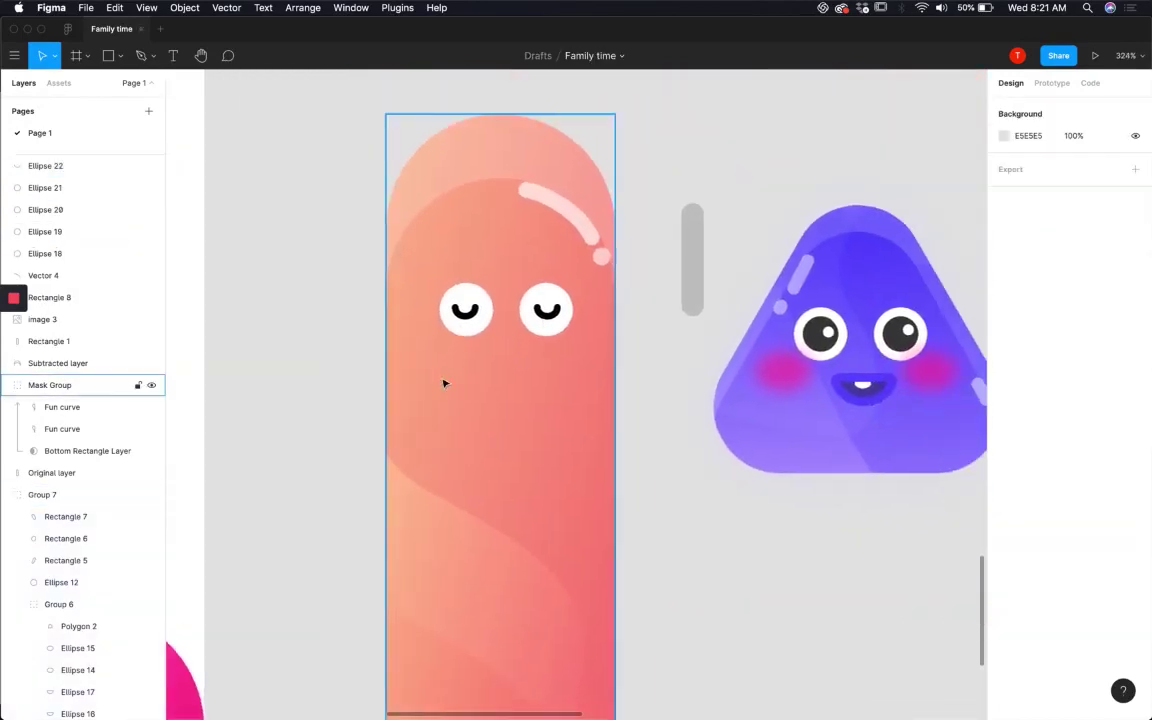
double_click(864, 389)
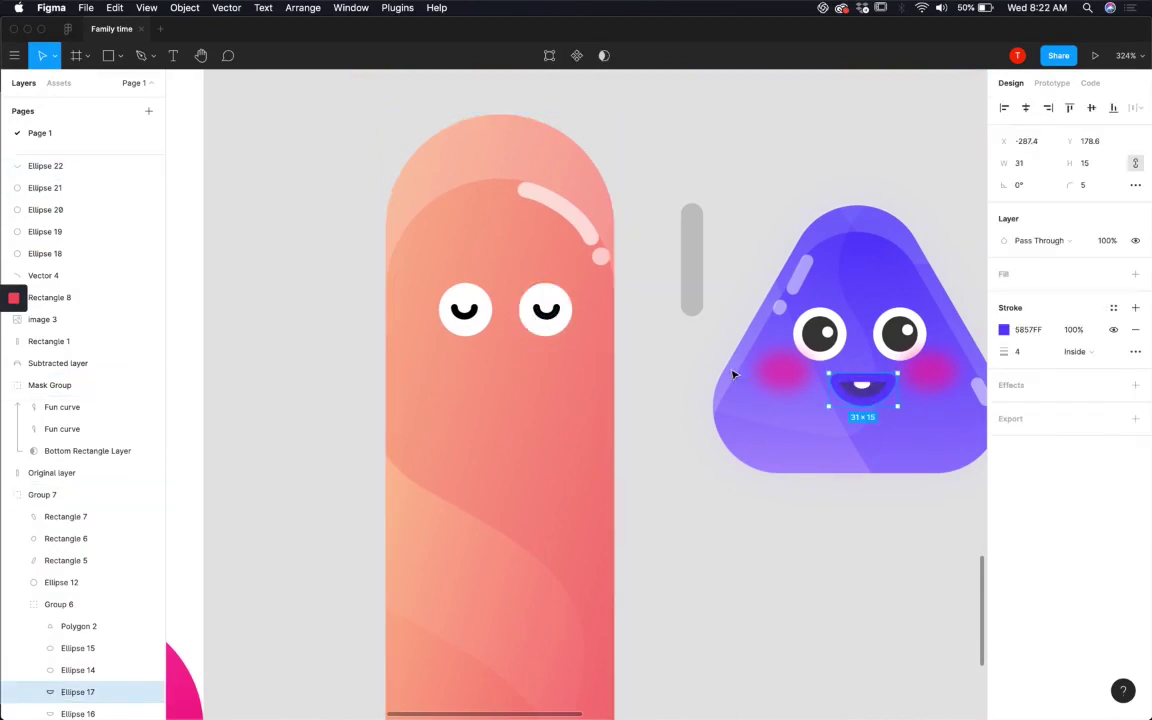
click(117, 55)
click(128, 135)
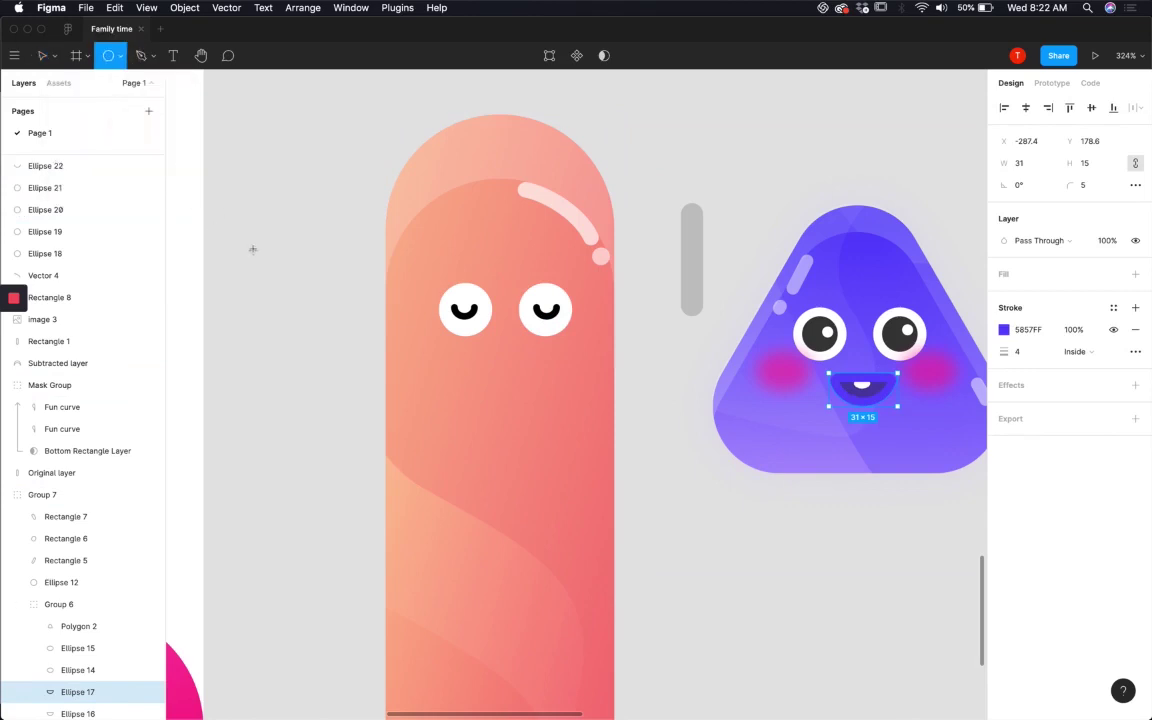
drag(252, 248, 319, 314)
double_click(288, 279)
drag(247, 226, 320, 262)
key(BackSpace)
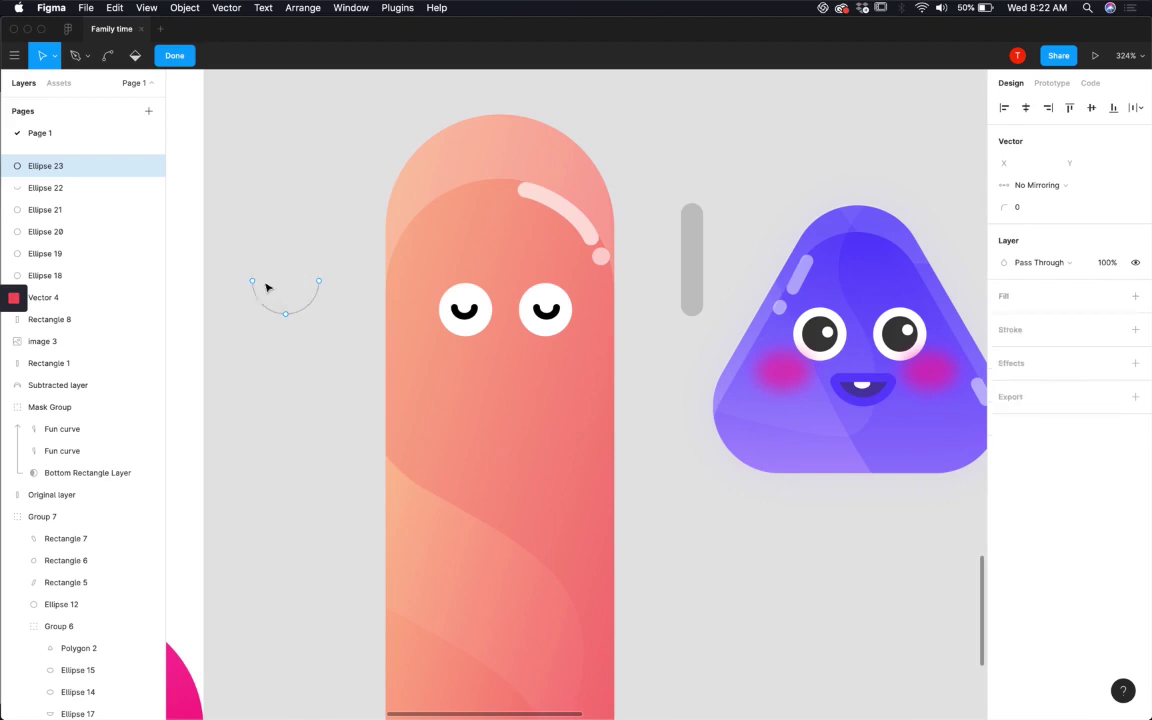
Step: Close the new half-circle arc with a straight Pen line between its two upper end points
drag(239, 267, 337, 332)
click(82, 58)
click(68, 86)
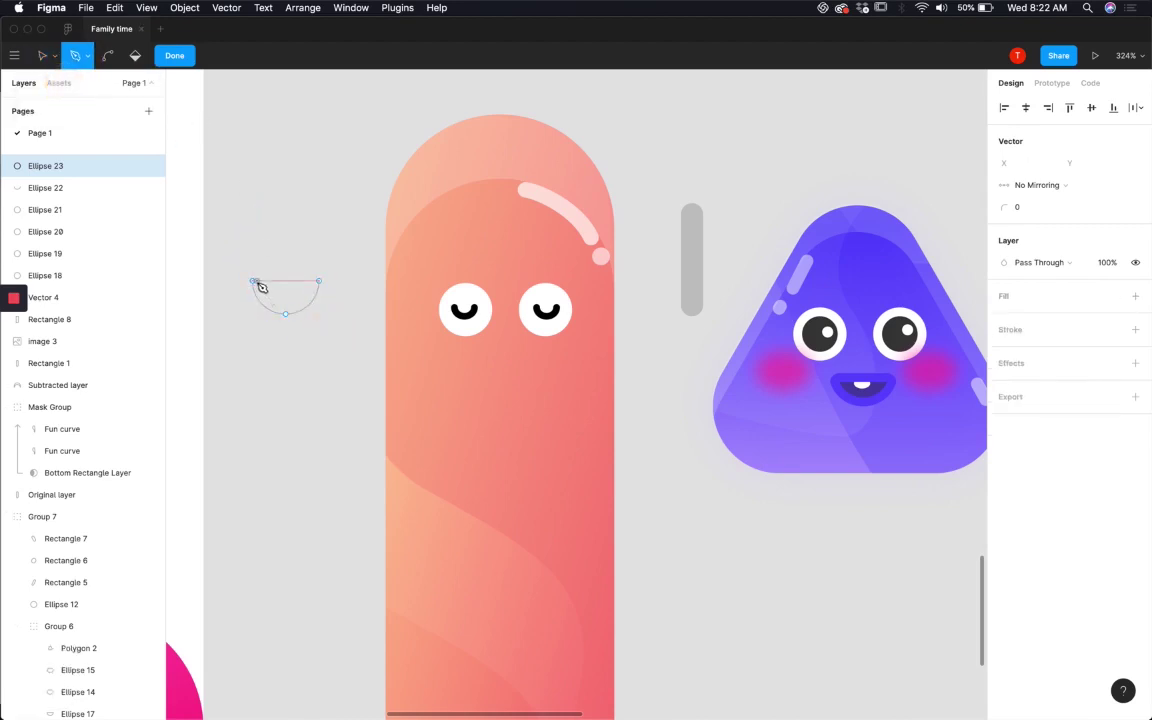
click(252, 281)
click(321, 284)
key(Escape)
key(Escape)
click(290, 303)
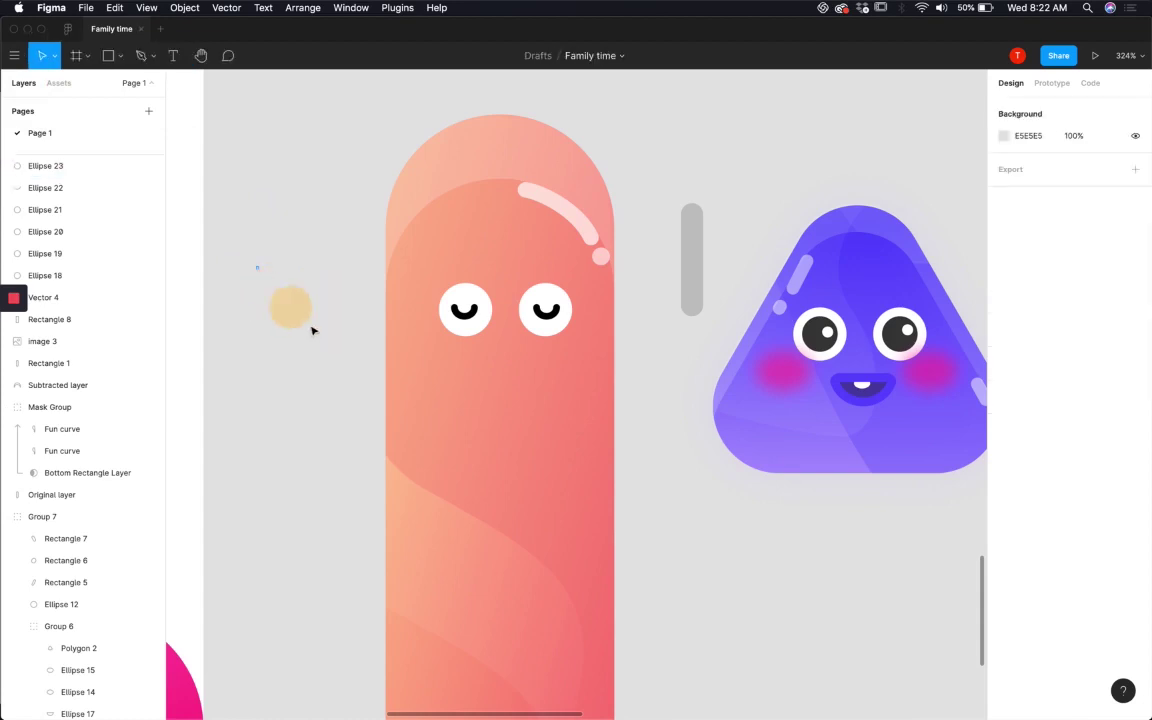
Step: Add a fill to the half circle and sample its colour from the orange character's body
click(1135, 273)
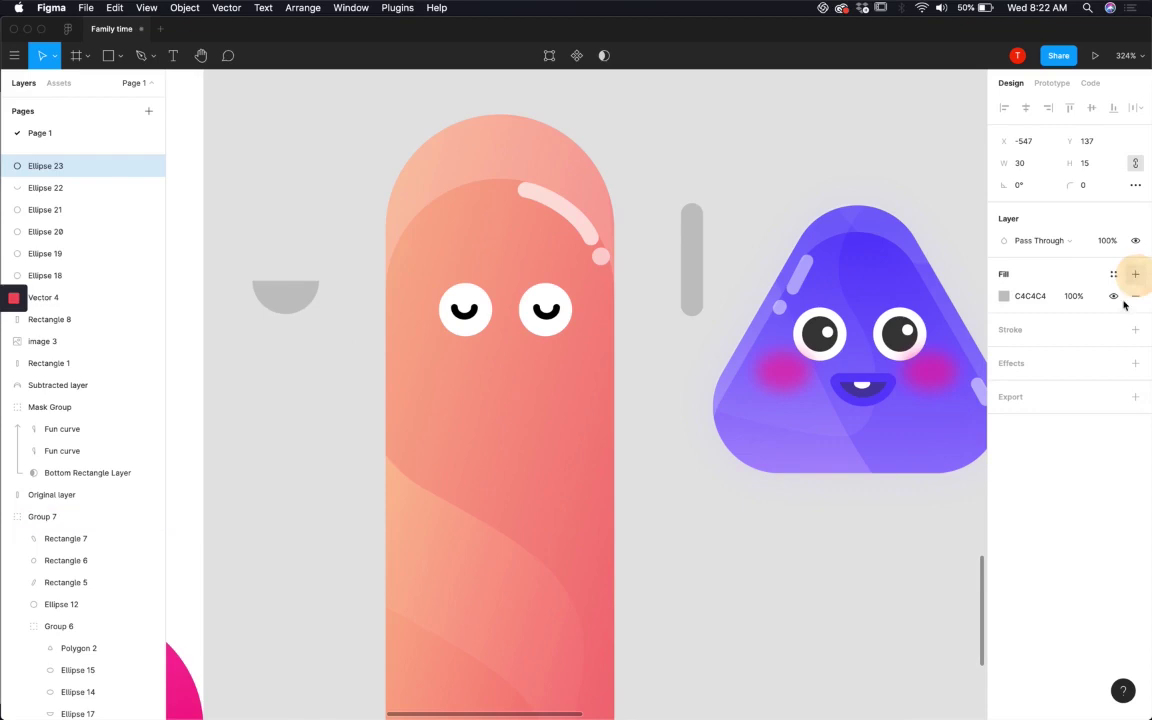
click(1005, 297)
drag(824, 335, 812, 327)
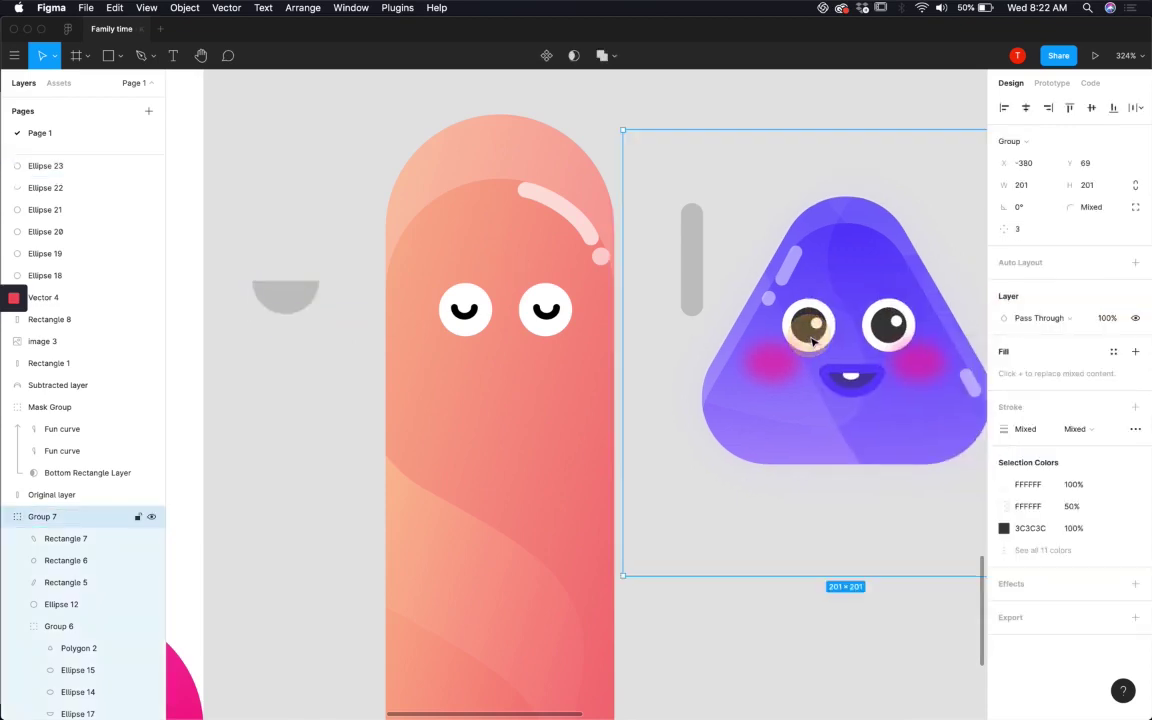
click(286, 297)
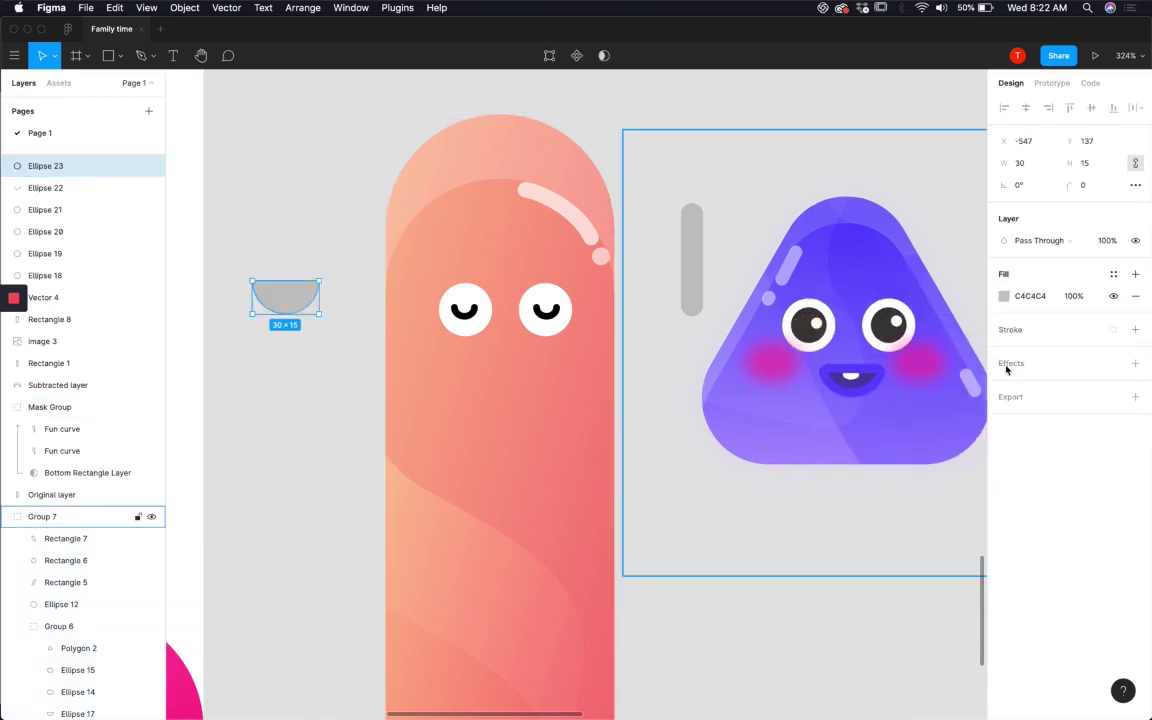
click(1005, 296)
click(842, 503)
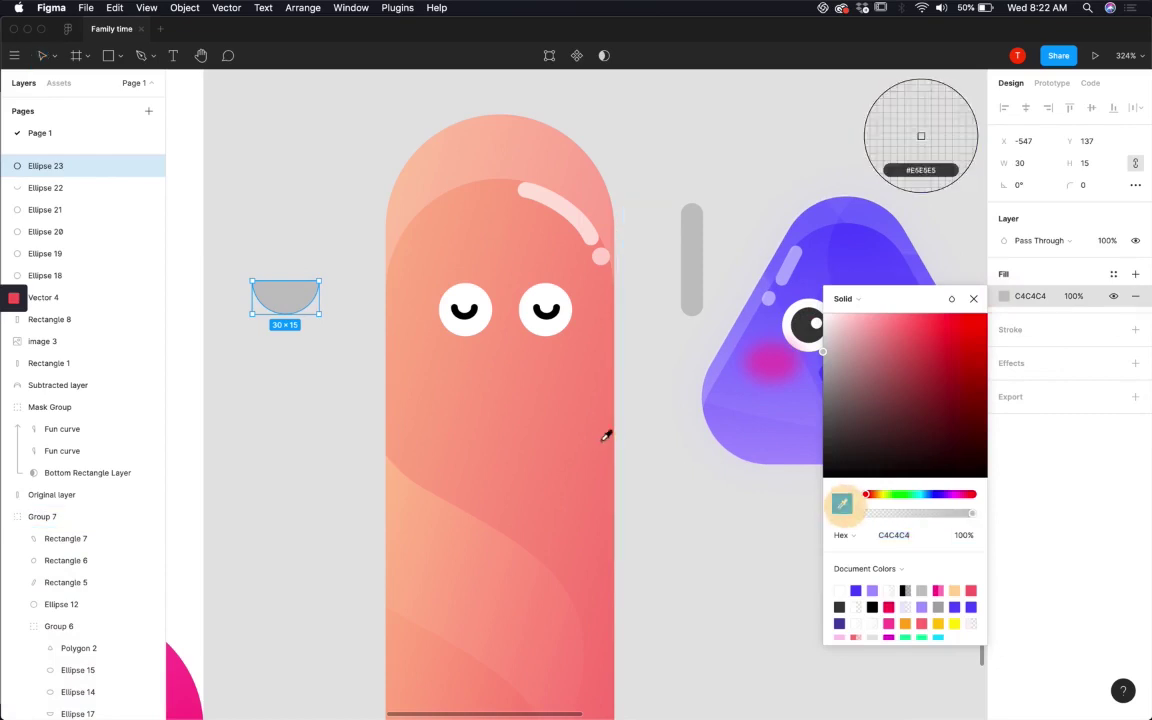
click(557, 420)
Step: Place the half circle below the eyes as a mouth and adjust its fill to E17A65
drag(286, 298, 508, 391)
drag(896, 327, 913, 332)
drag(512, 394, 511, 391)
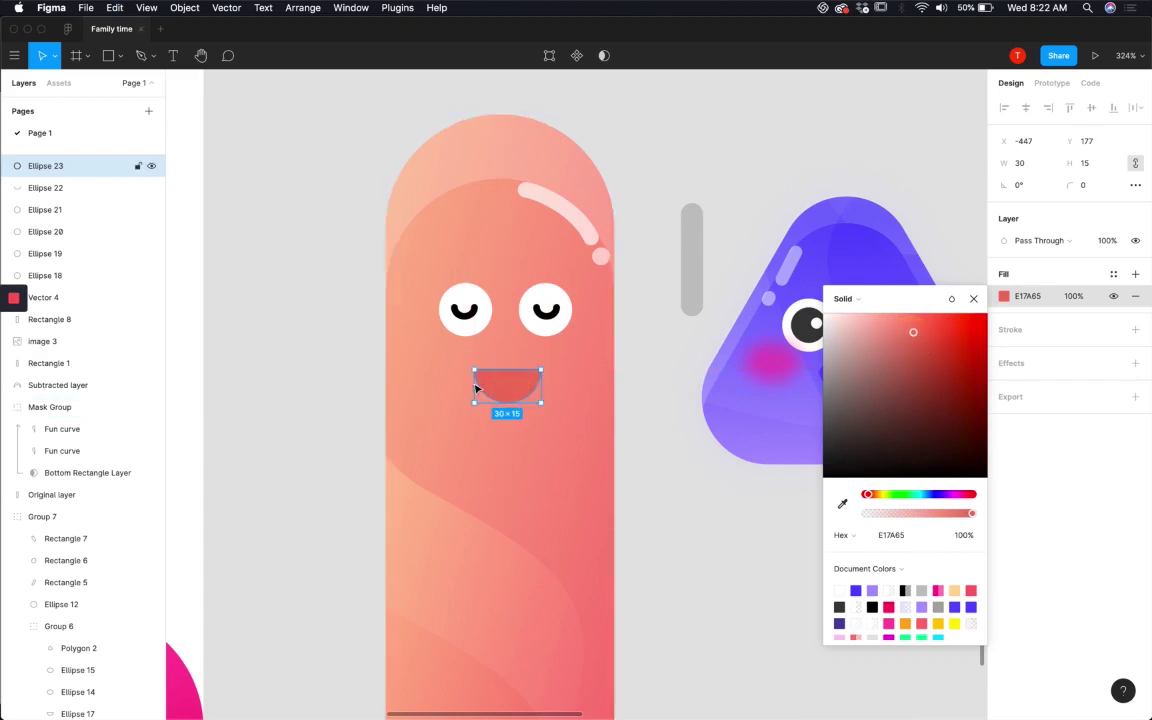
Step: Rename the mouth layer as "Dark color of mouth" and paste a copy of it in place
double_click(42, 170)
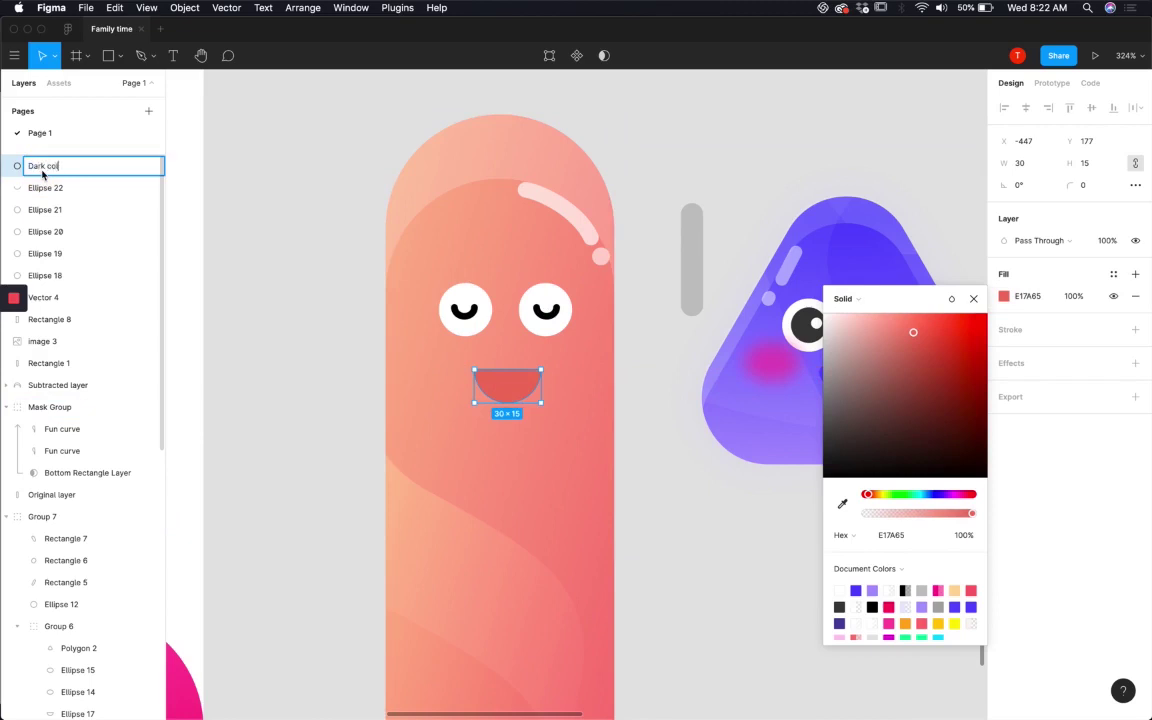
click(334, 353)
click(512, 390)
key(super+v)
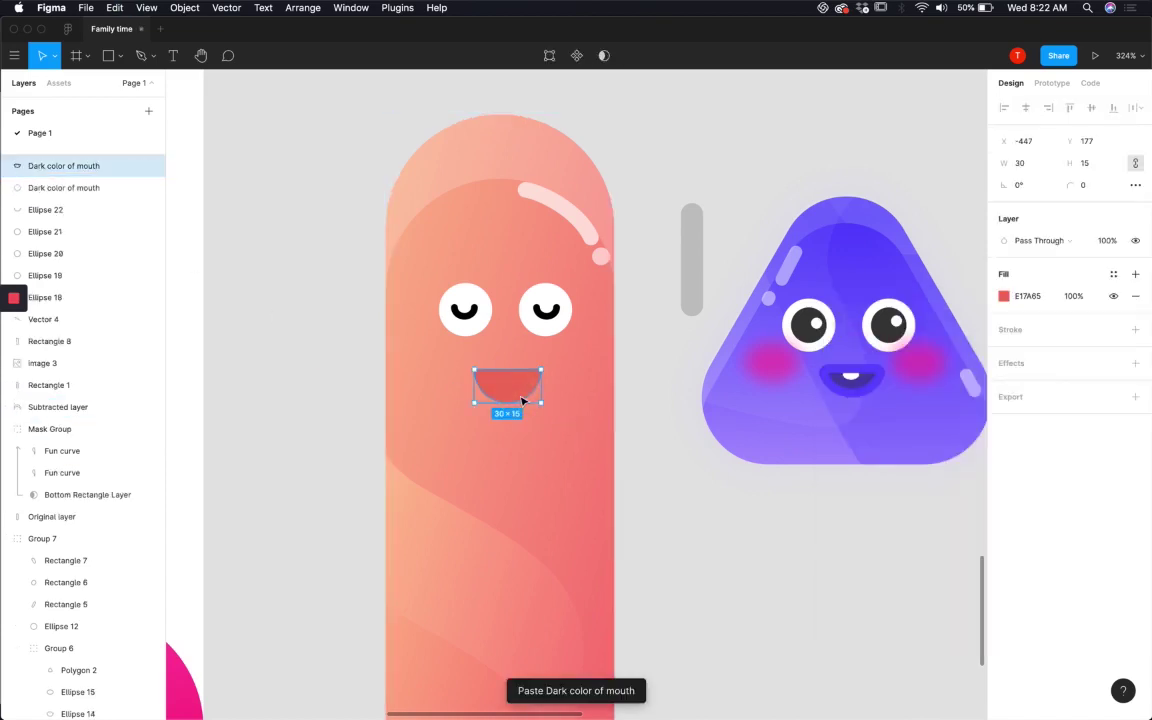
Step: Rename the pasted mouth copy as "Rim for the mouth"
double_click(99, 174)
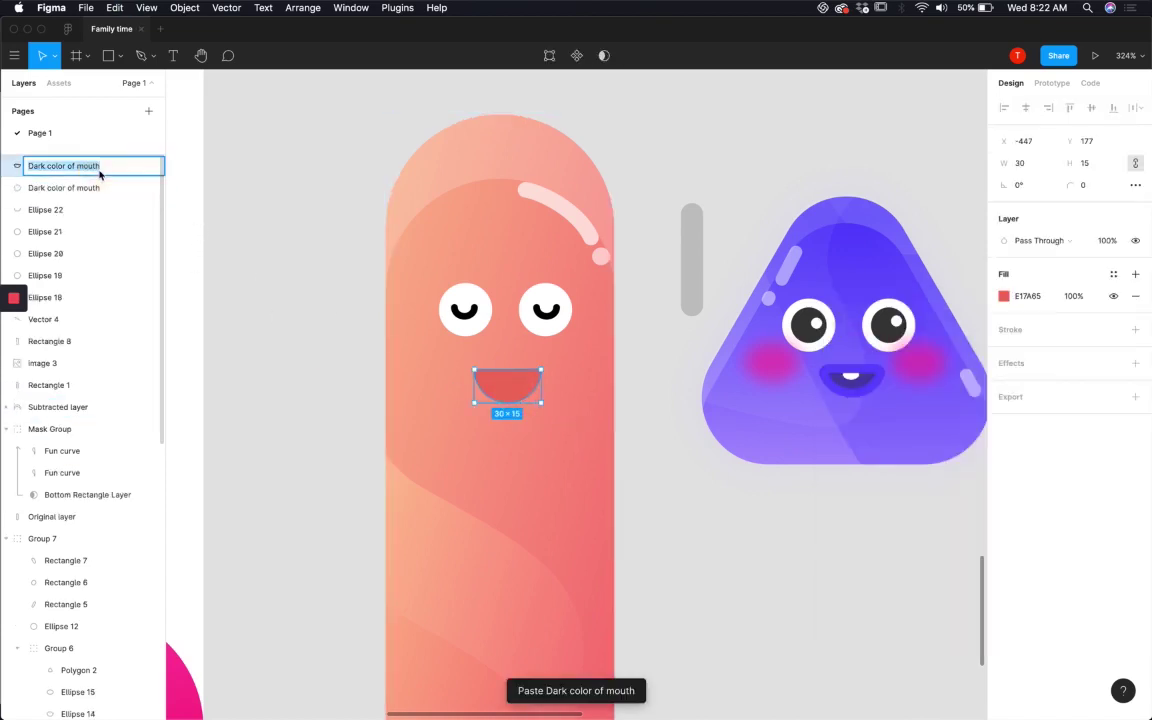
text(Rim fo)
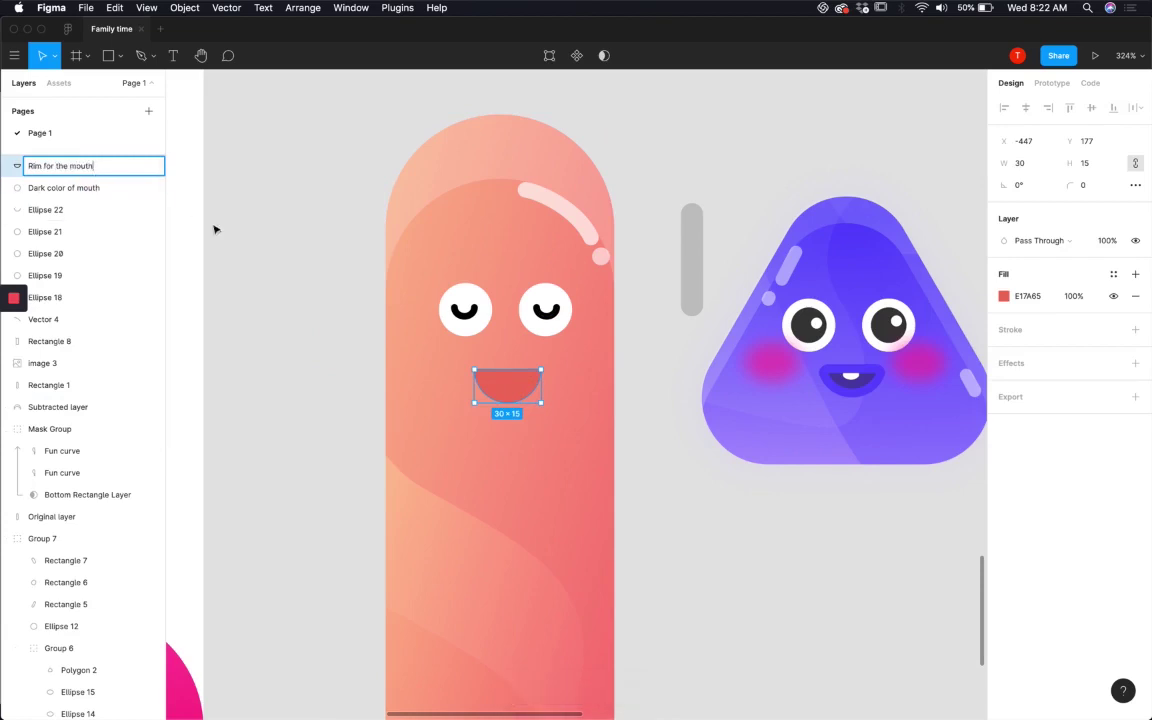
click(276, 214)
Step: Replace the mouth rim's fill with a stroke, sample its colour from the character's body and darken it to 933D2C
click(90, 166)
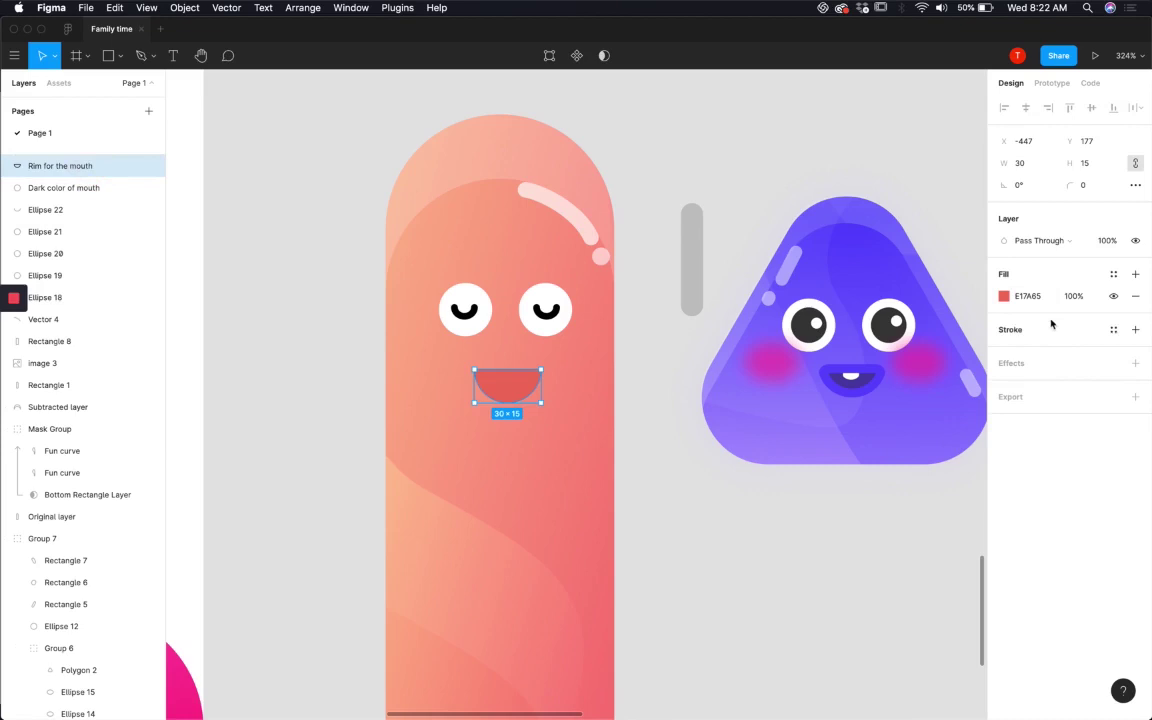
click(1135, 330)
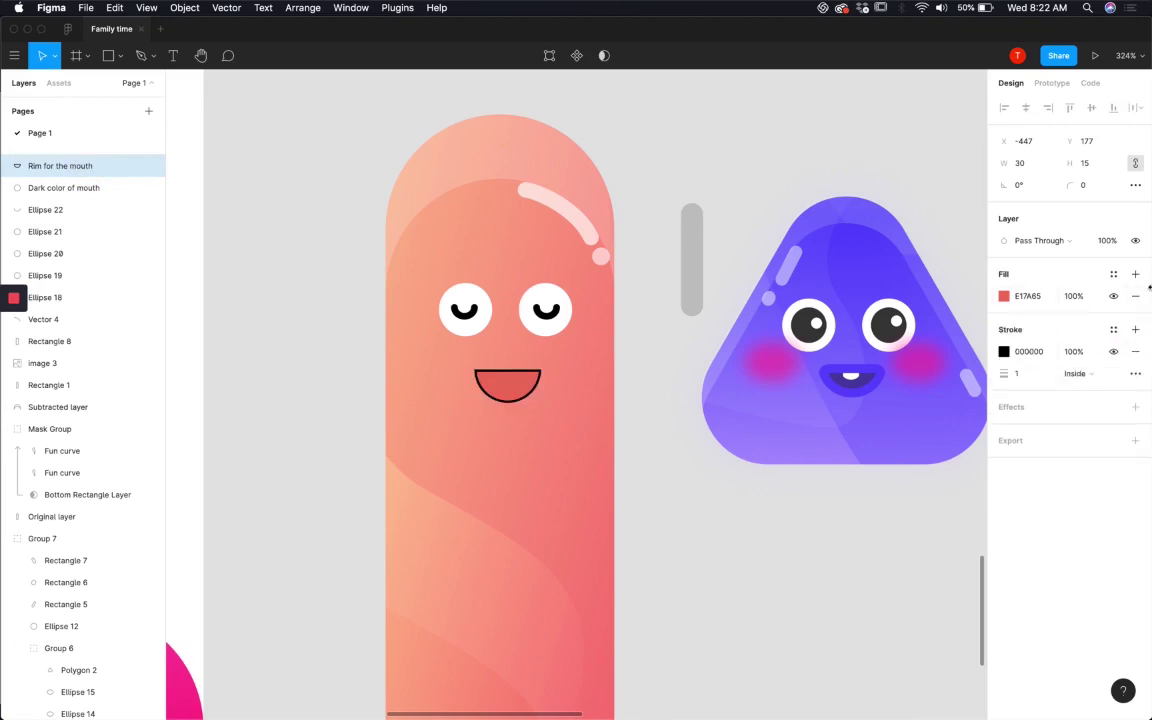
click(1136, 297)
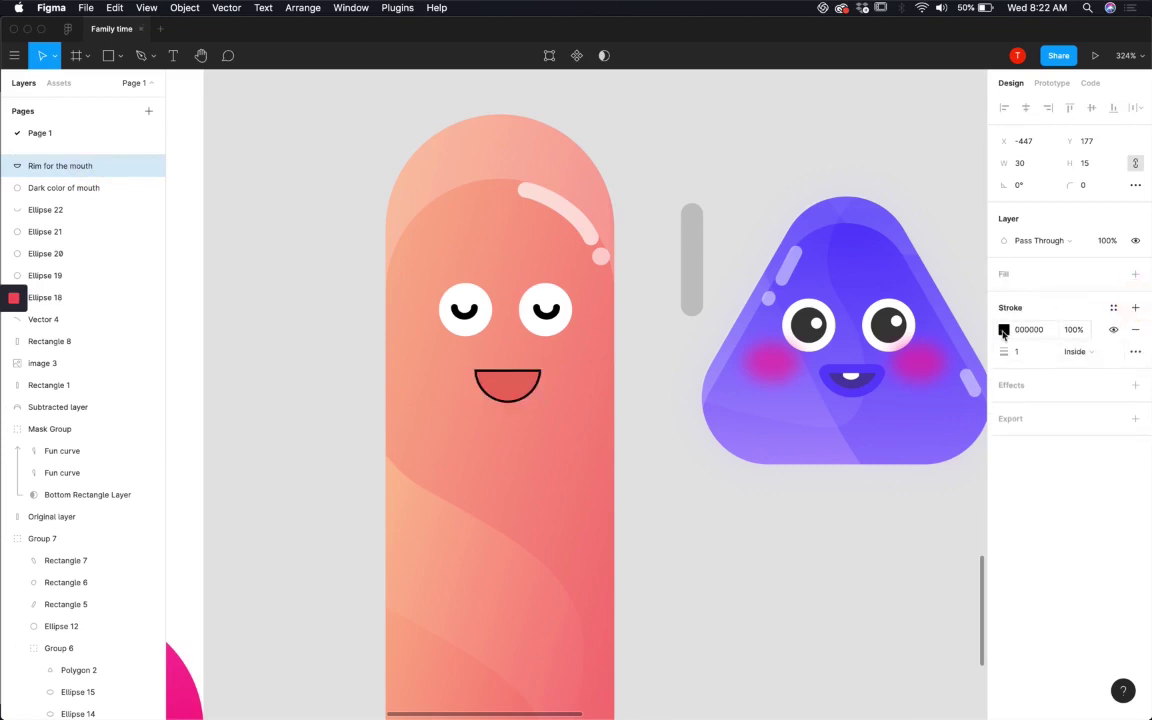
click(1004, 331)
click(843, 540)
click(555, 445)
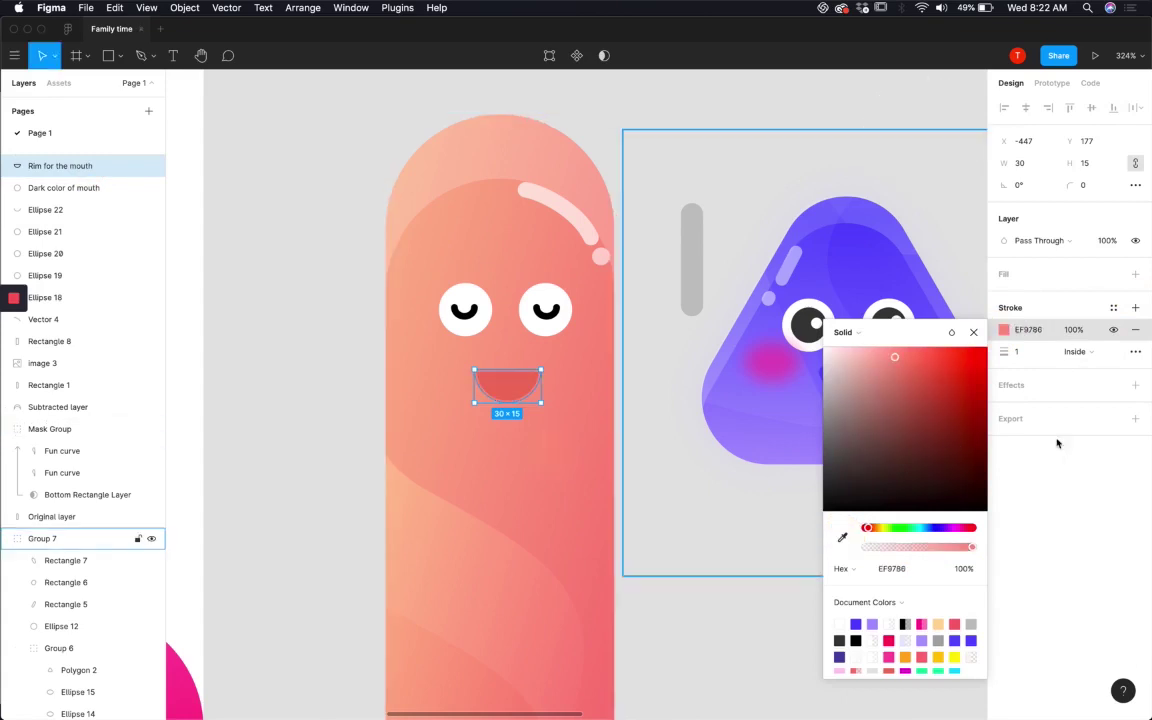
mouse_move(894, 362)
mouse_down()
mouse_move(939, 411)
mouse_move(959, 381)
mouse_move(884, 396)
mouse_move(941, 432)
mouse_move(936, 417)
mouse_up()
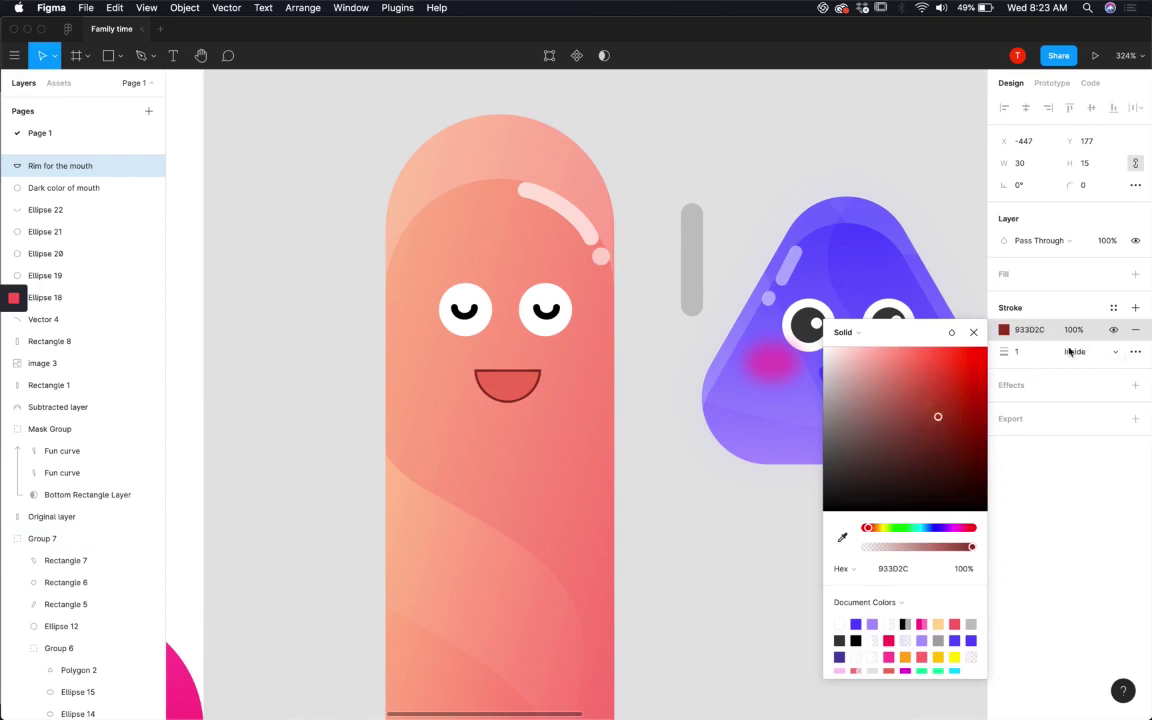
Step: Set the mouth rim's stroke width to 3 and align the stroke outside
click(1019, 352)
text(3)
key(Return)
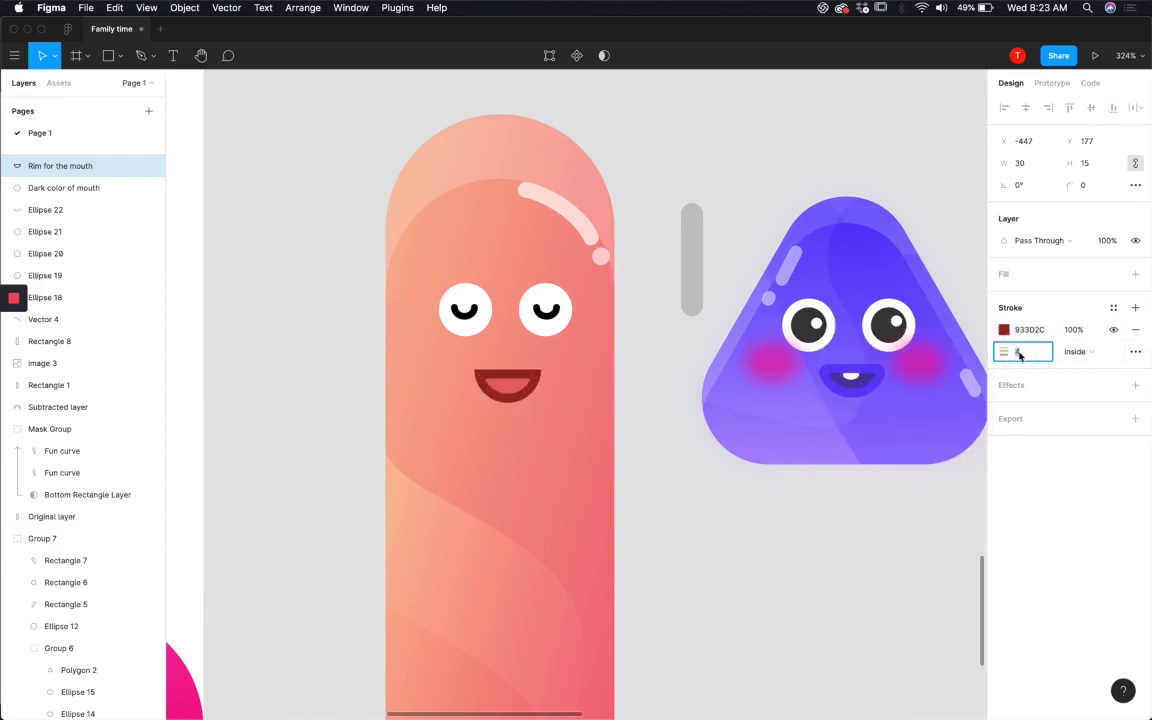
click(1079, 353)
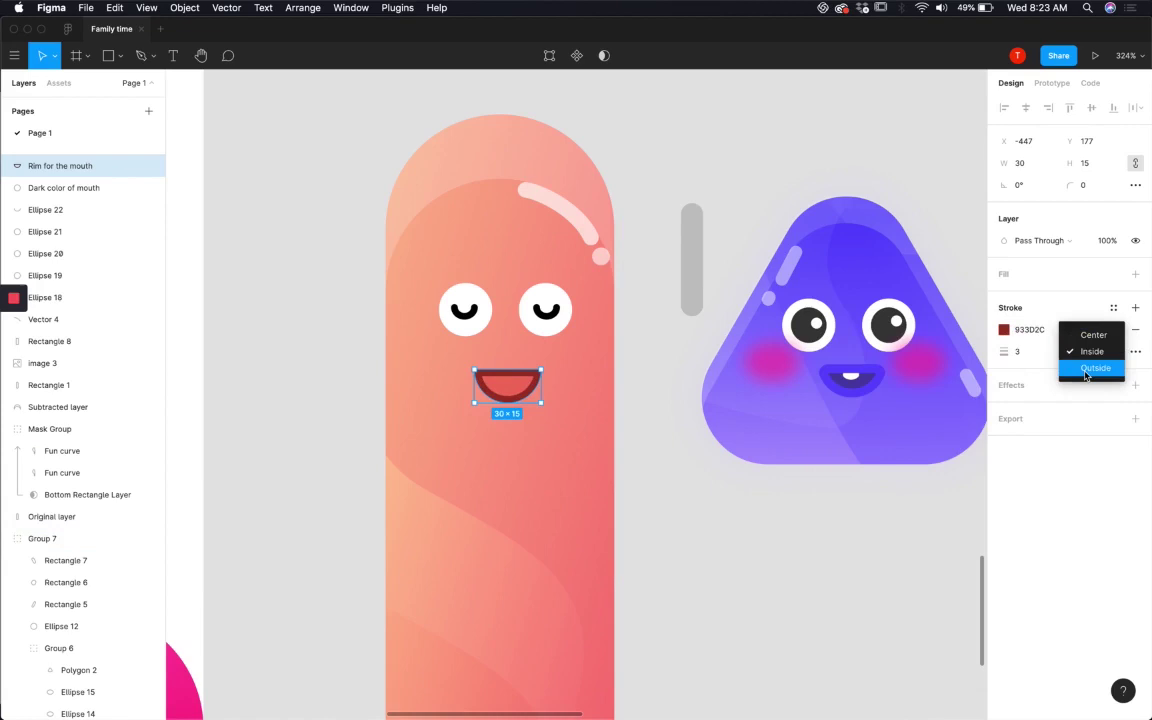
click(1095, 368)
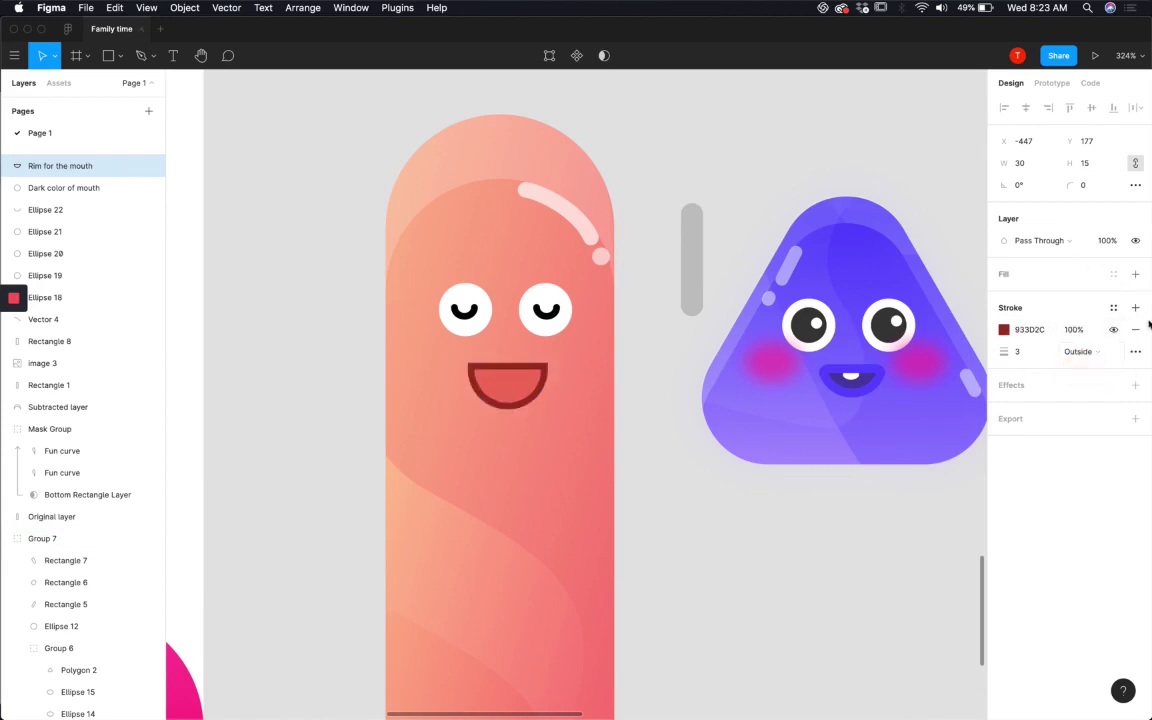
click(1113, 307)
click(1046, 301)
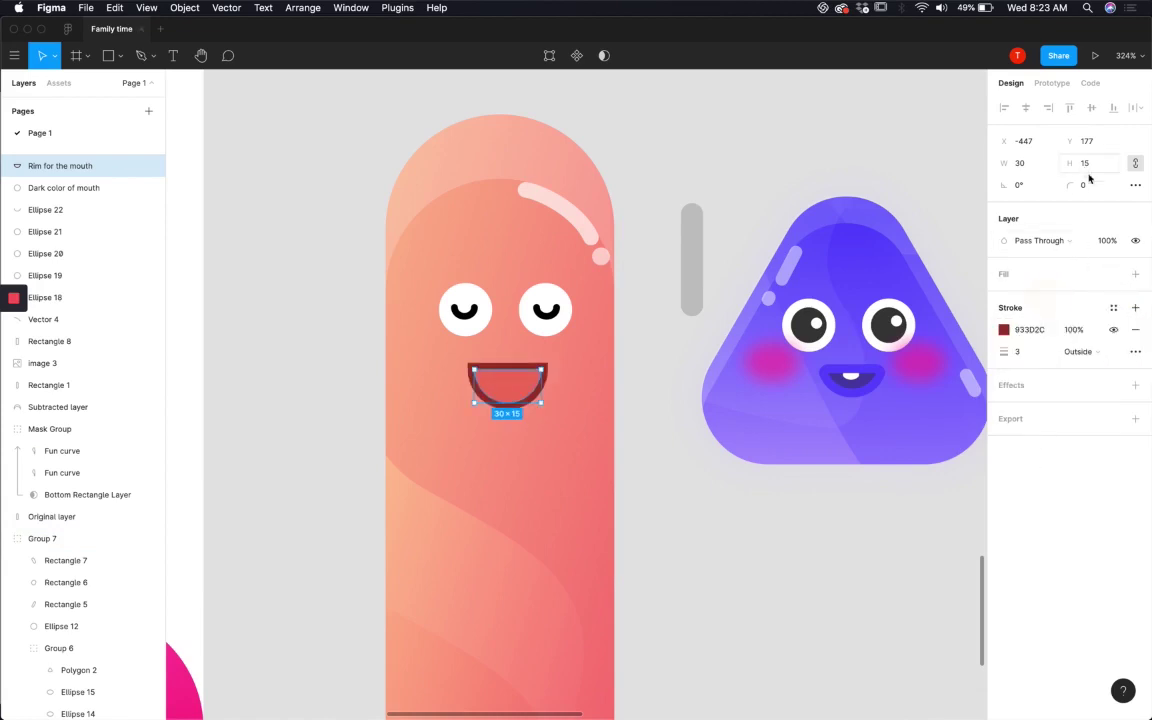
Step: Round the mouth rim's corners with a corner radius of 1
click(1090, 185)
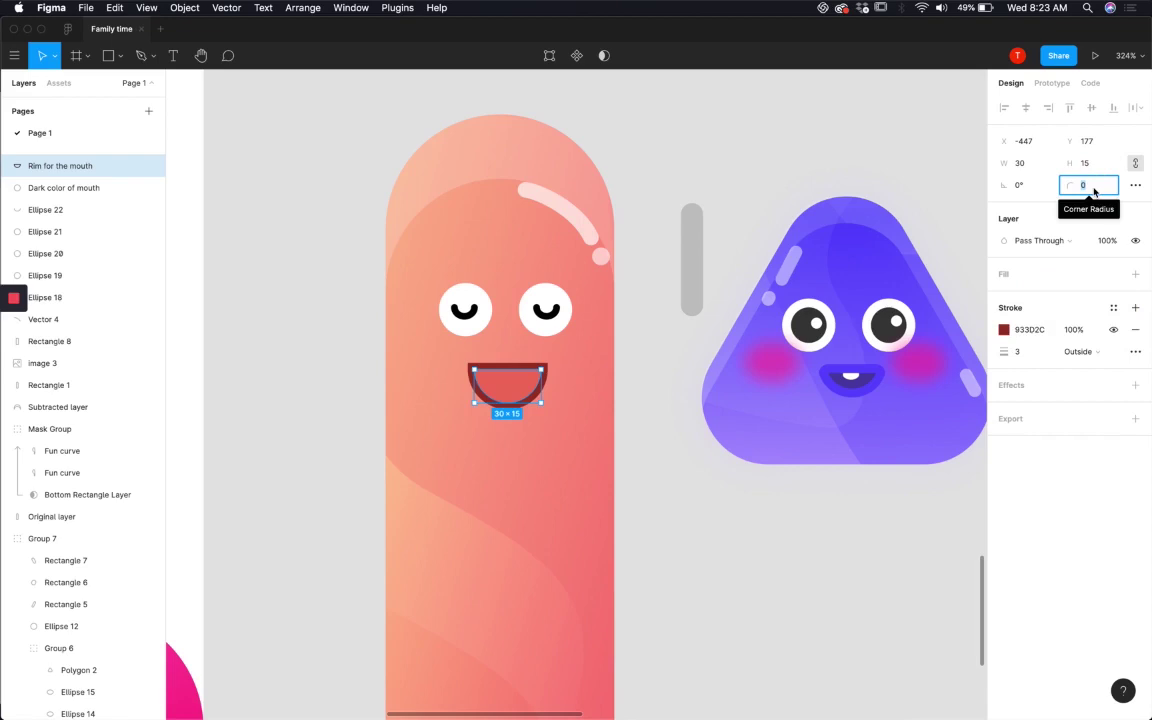
text(2)
key(Return)
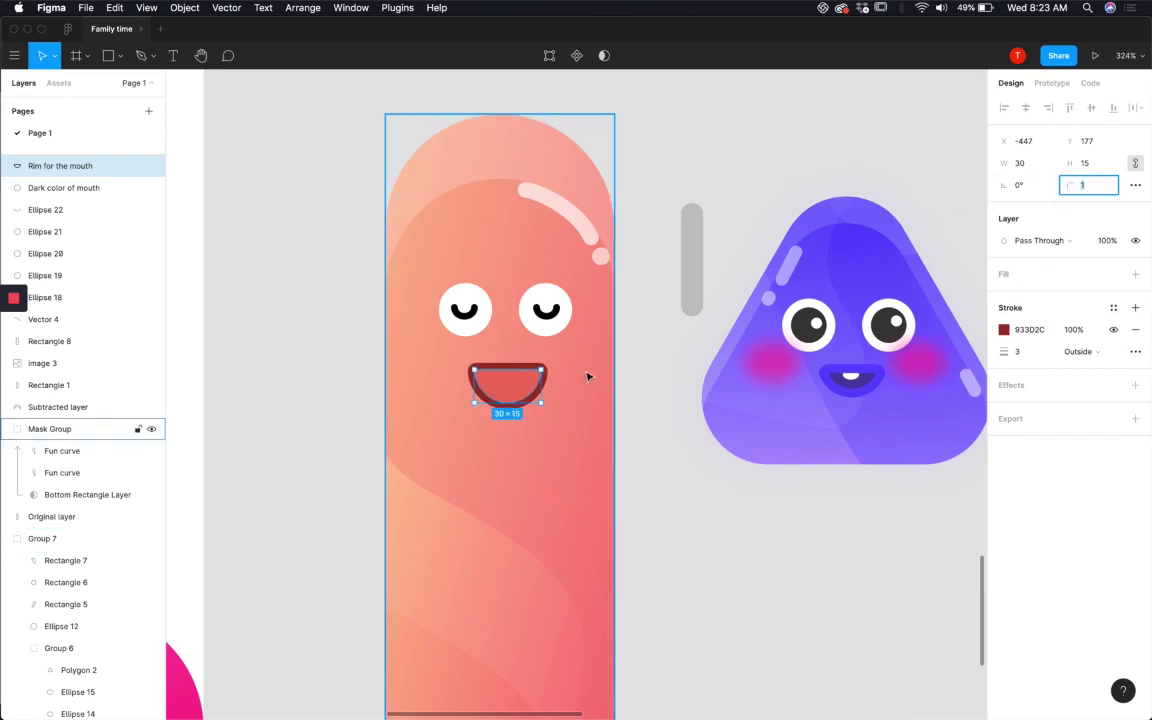
click(647, 467)
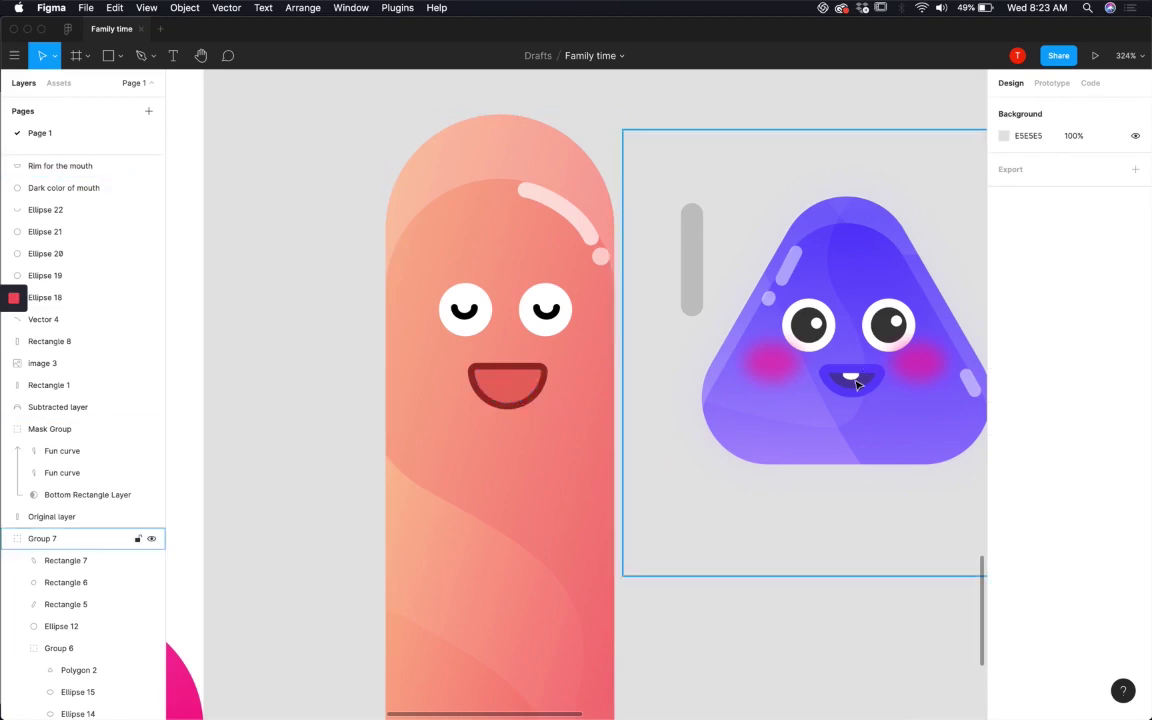
click(506, 387)
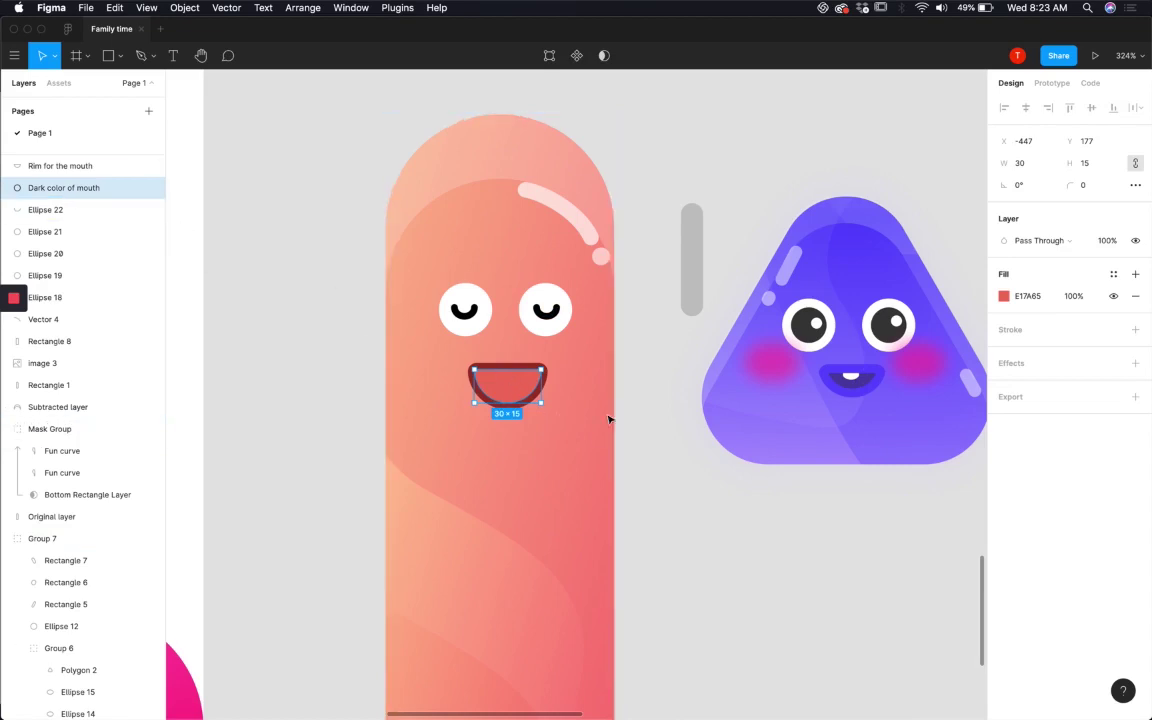
drag(541, 402, 491, 385)
scroll(490, 383, up, 5)
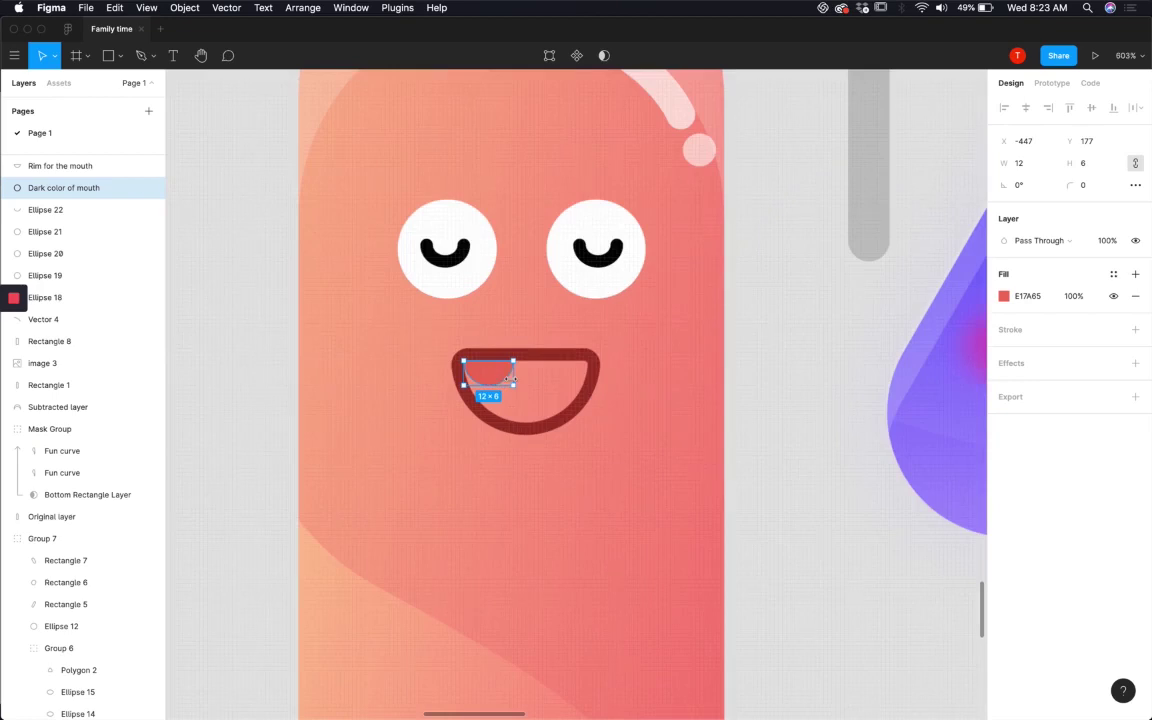
key(super+z)
Step: Paste a copy of the dark mouth shape, shrunk to about 14 × 7 and filled with white FFFFFF
key(super+v)
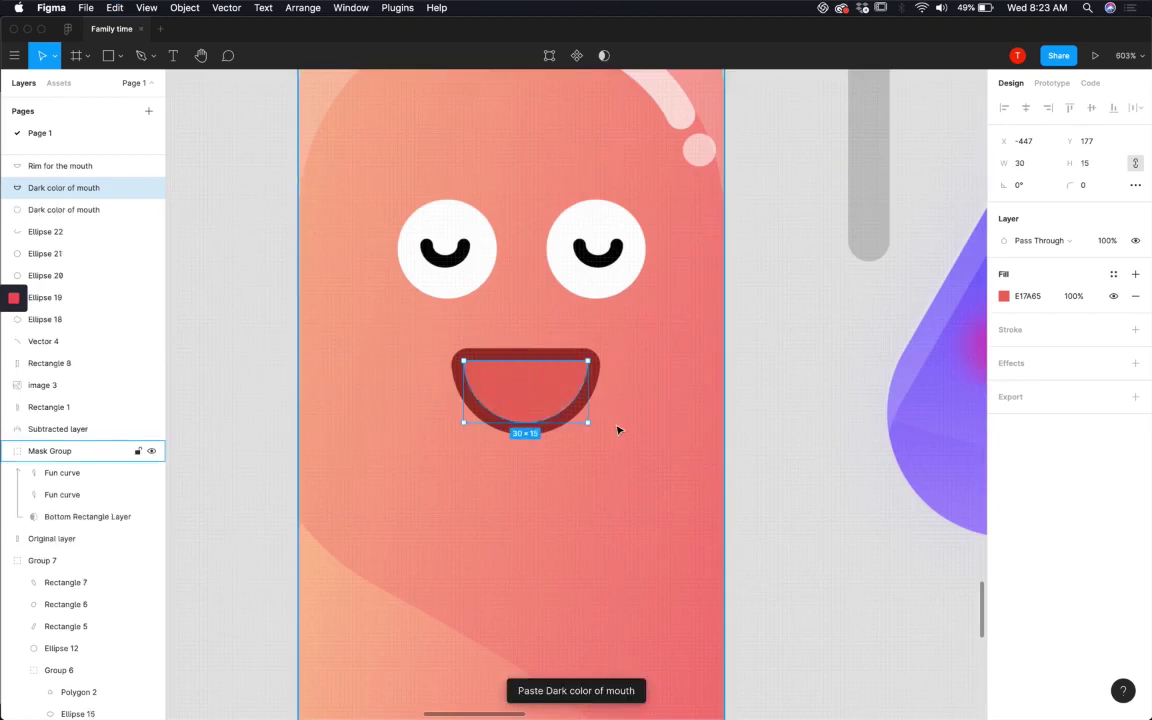
drag(587, 422, 543, 386)
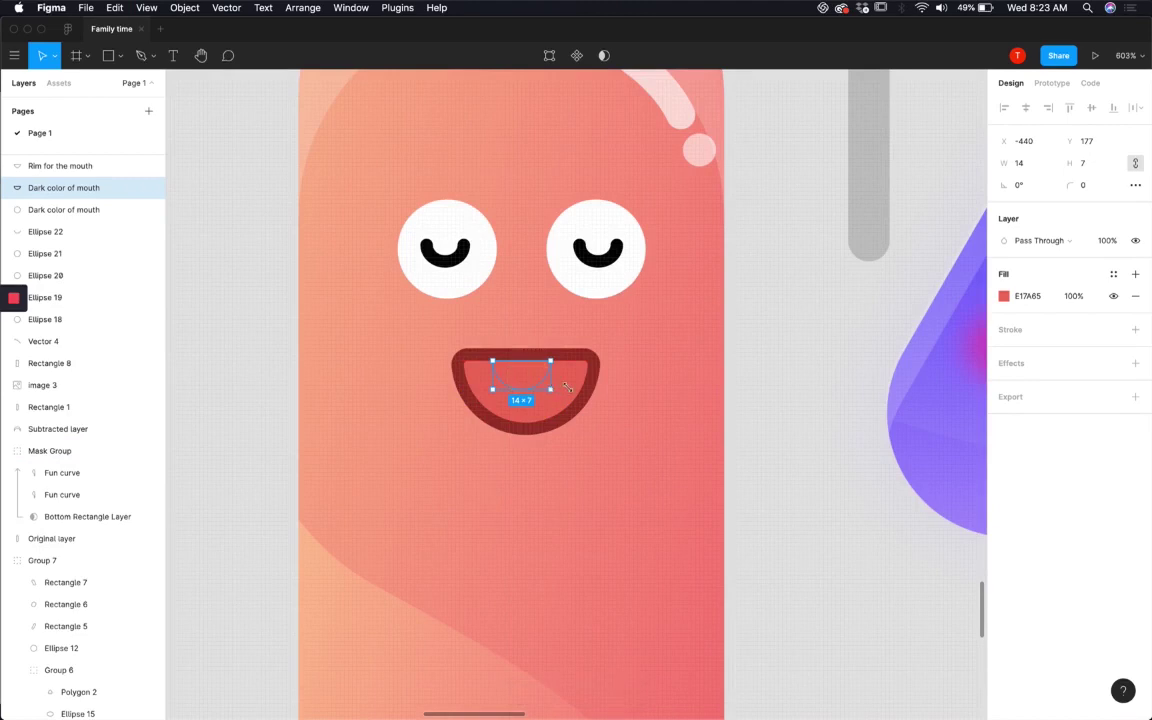
click(1004, 296)
drag(828, 318, 777, 284)
click(777, 284)
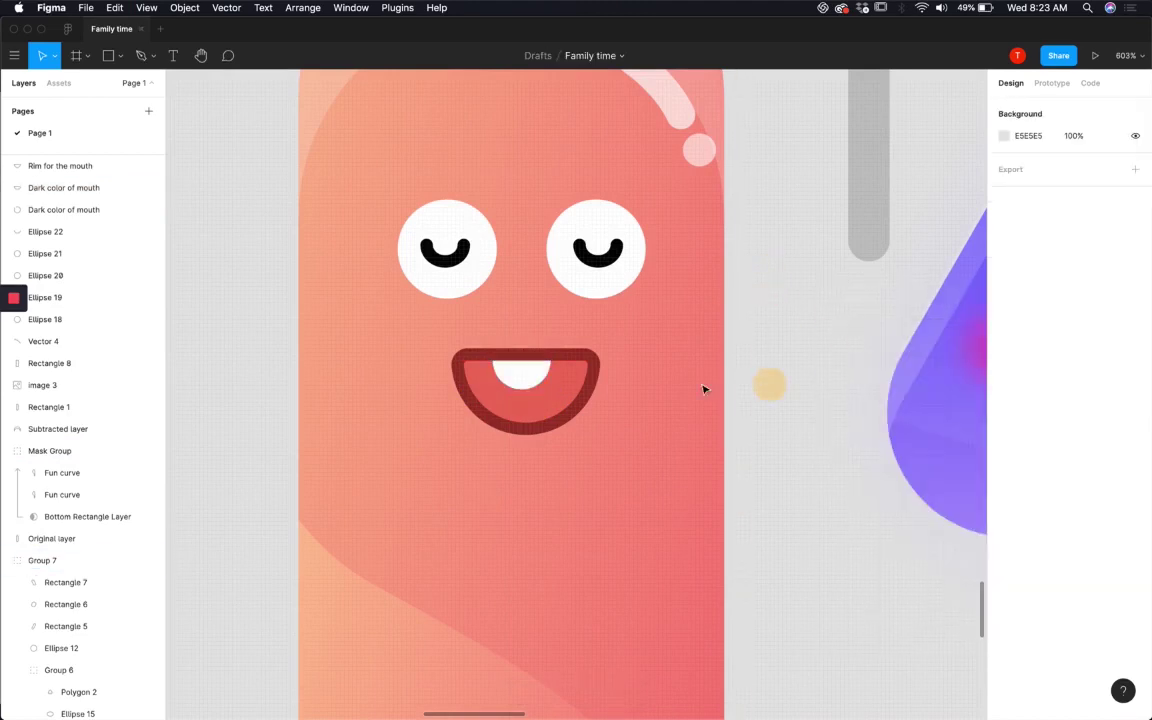
Step: Centre the white half circle along the mouth's upper edge and rename its layer as "Teeth"
click(518, 379)
mouse_move(516, 383)
mouse_down()
mouse_move(524, 392)
mouse_move(532, 373)
mouse_move(531, 402)
mouse_up()
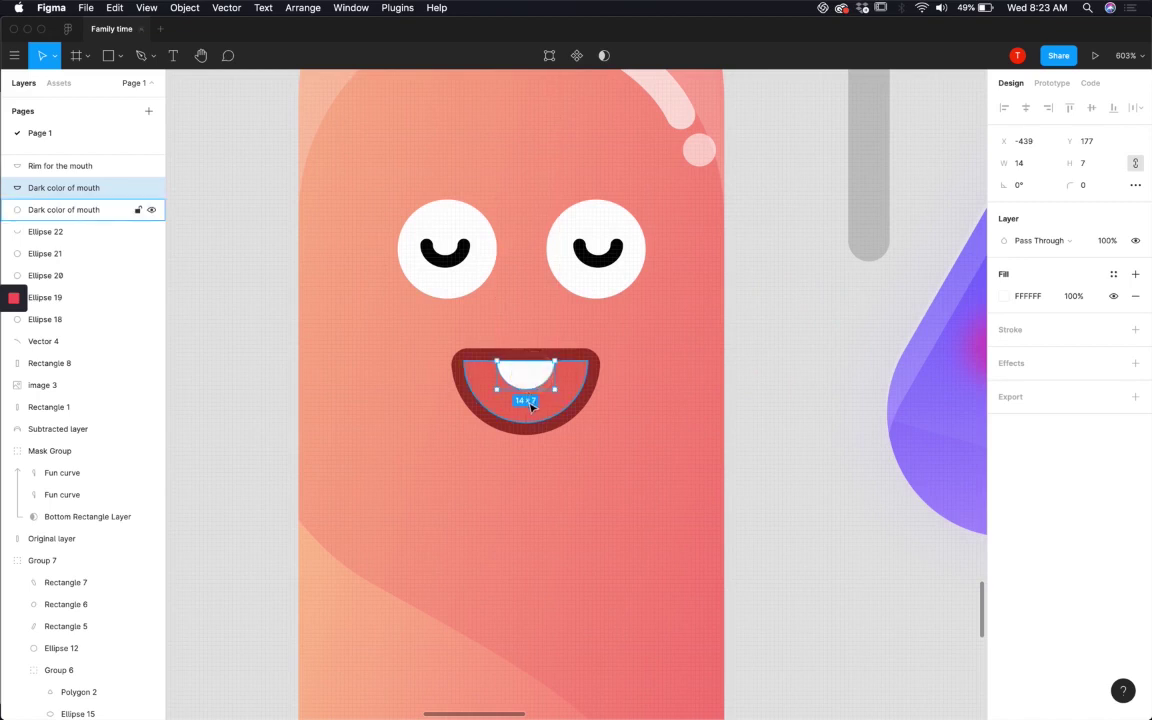
double_click(78, 188)
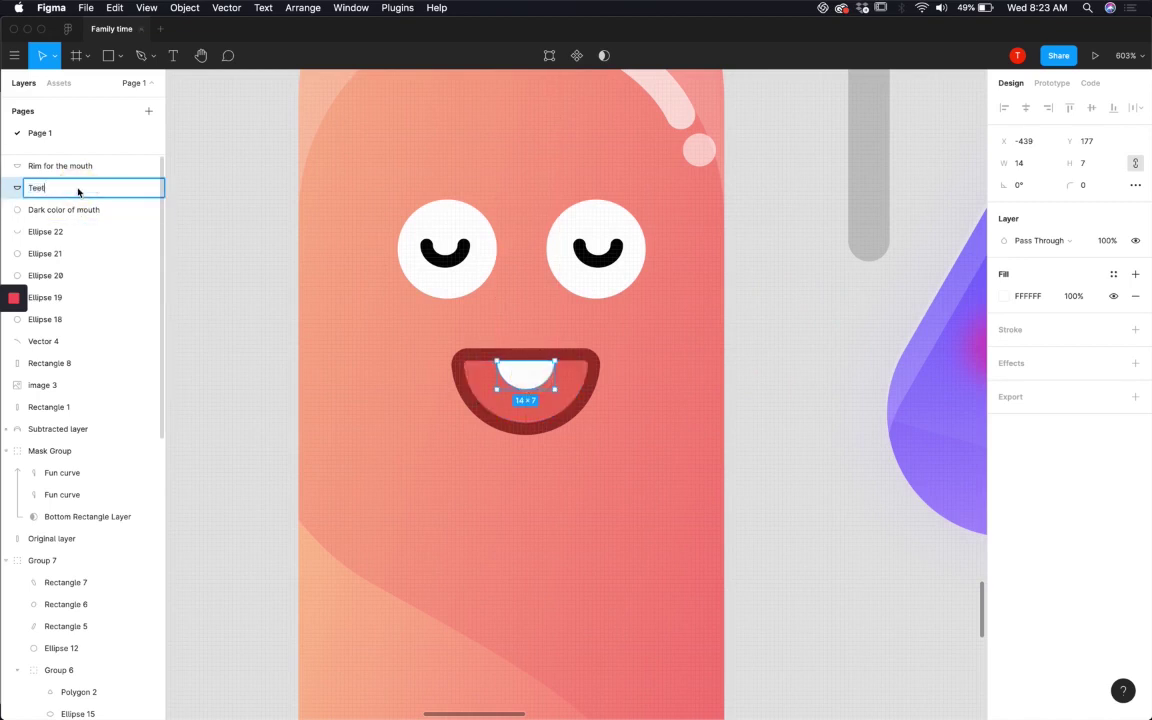
drag(70, 209, 69, 214)
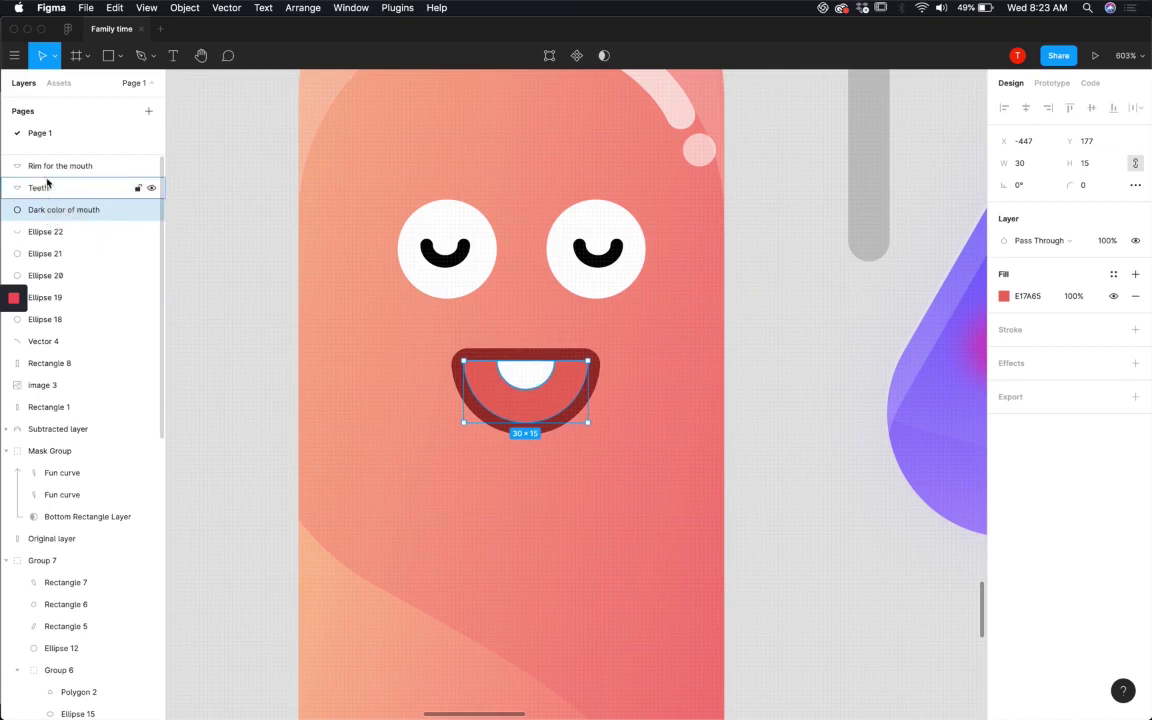
Step: Fill the 19 × 8 cheek ellipse beside the mouth with the document's pink FF5EA1
scroll(836, 362, down, 5)
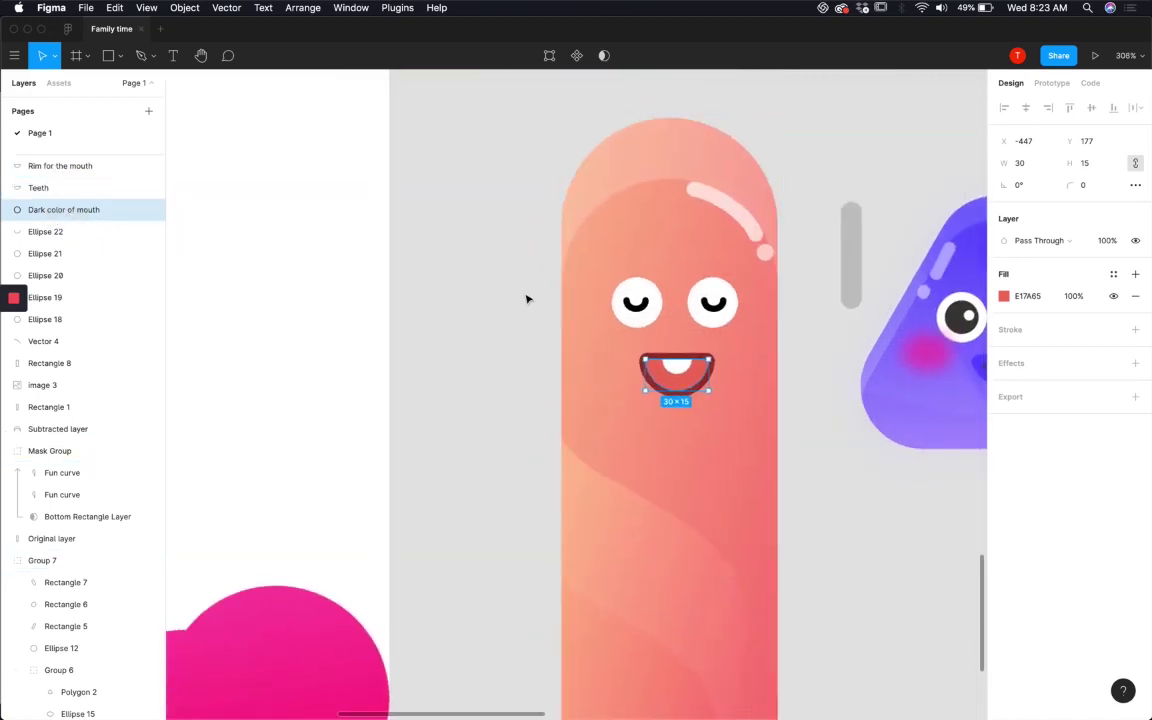
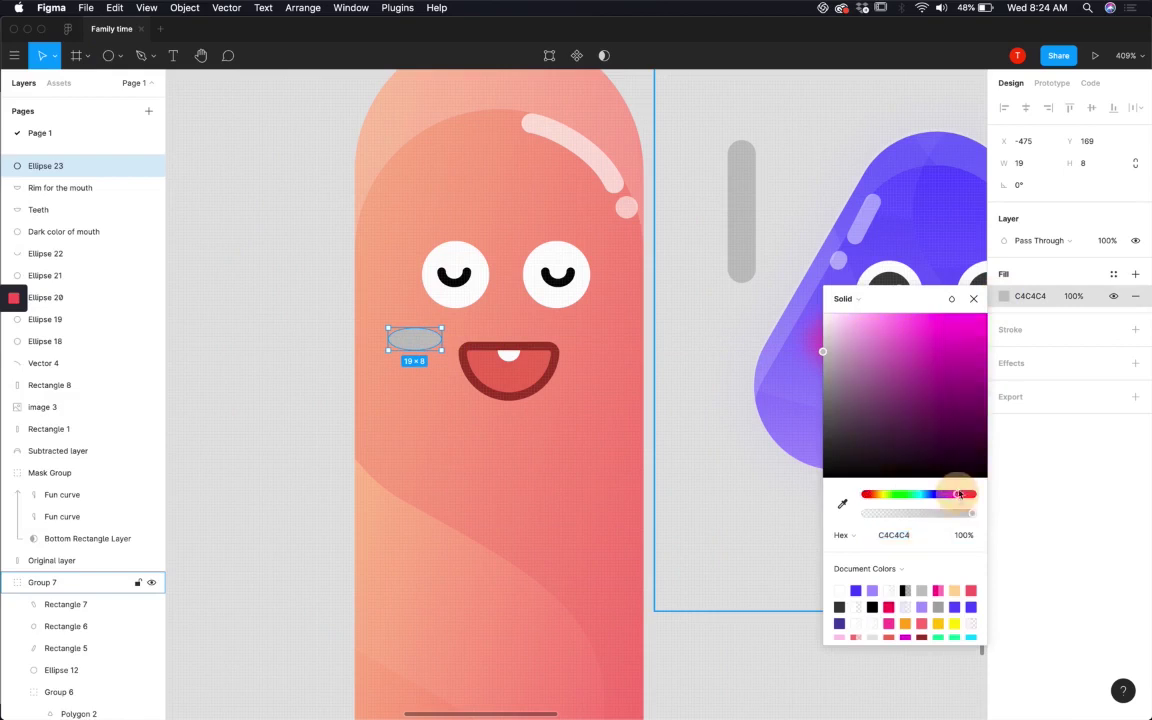
click(955, 318)
drag(932, 310, 939, 330)
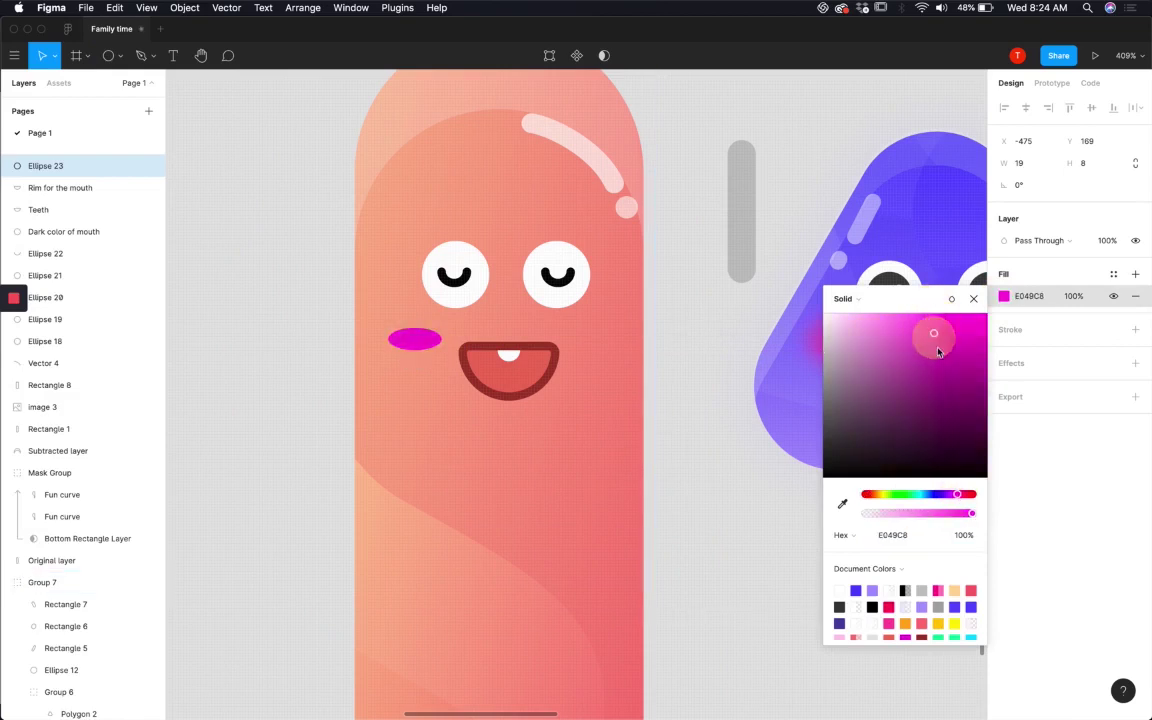
click(889, 623)
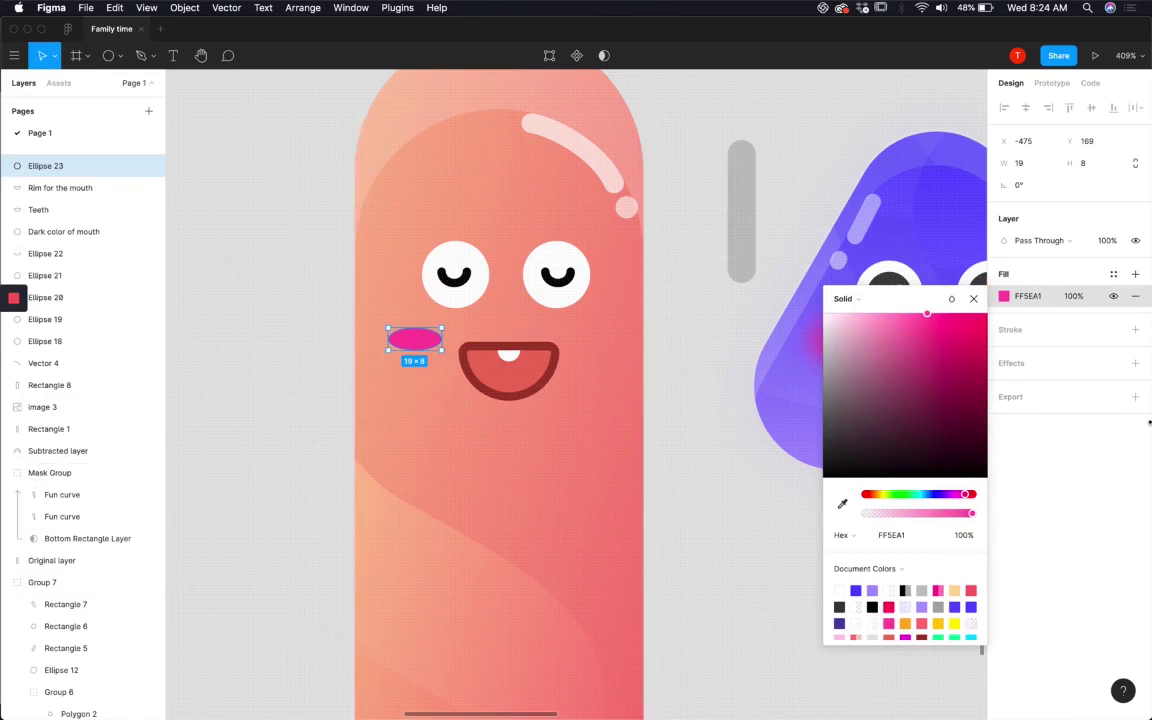
Step: Add a Layer Blur effect with a blur of 6 to the pink cheek ellipse
click(1035, 368)
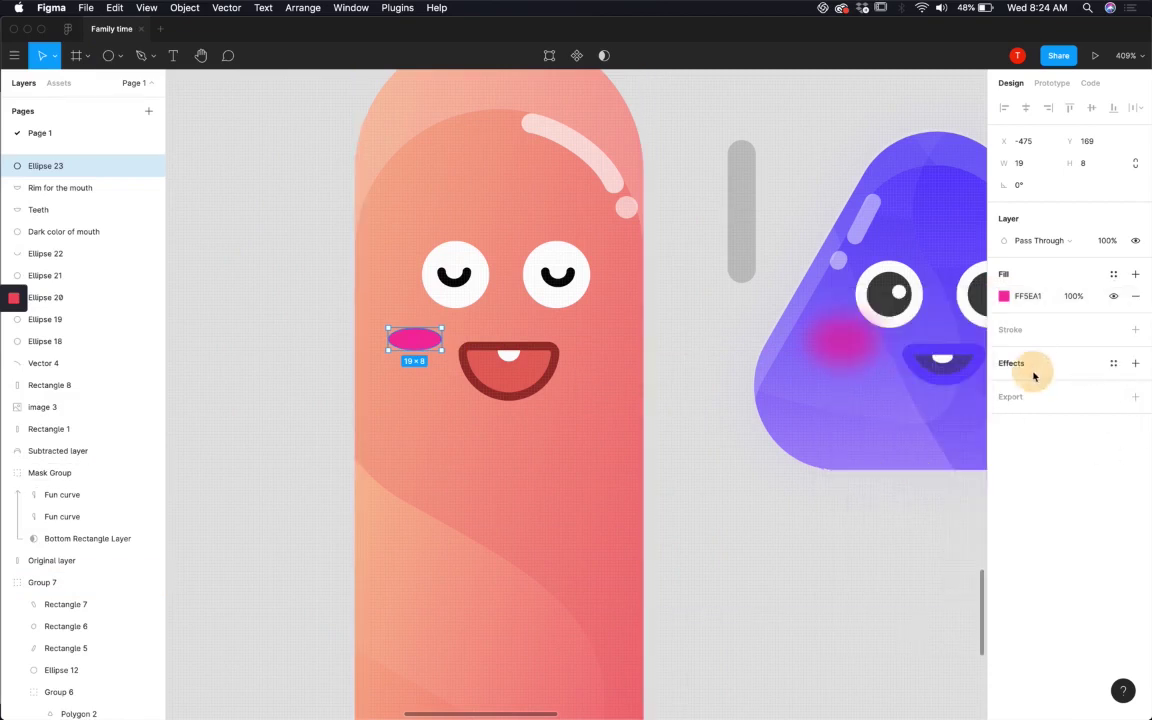
click(1134, 364)
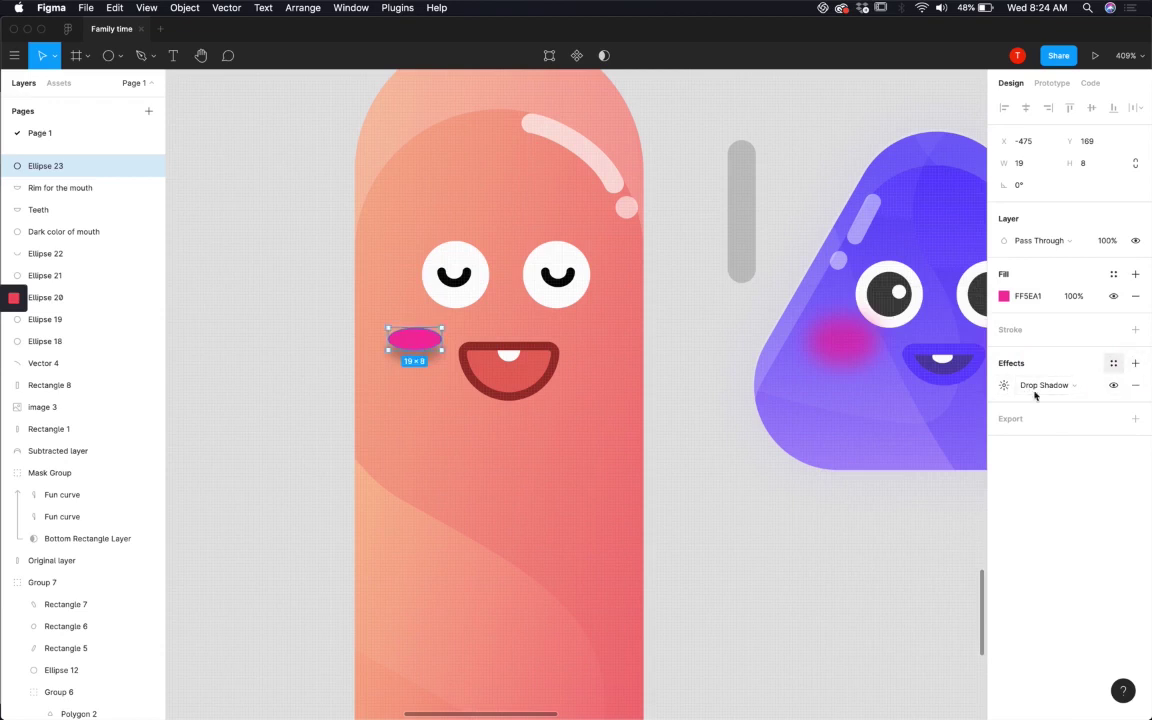
click(1042, 385)
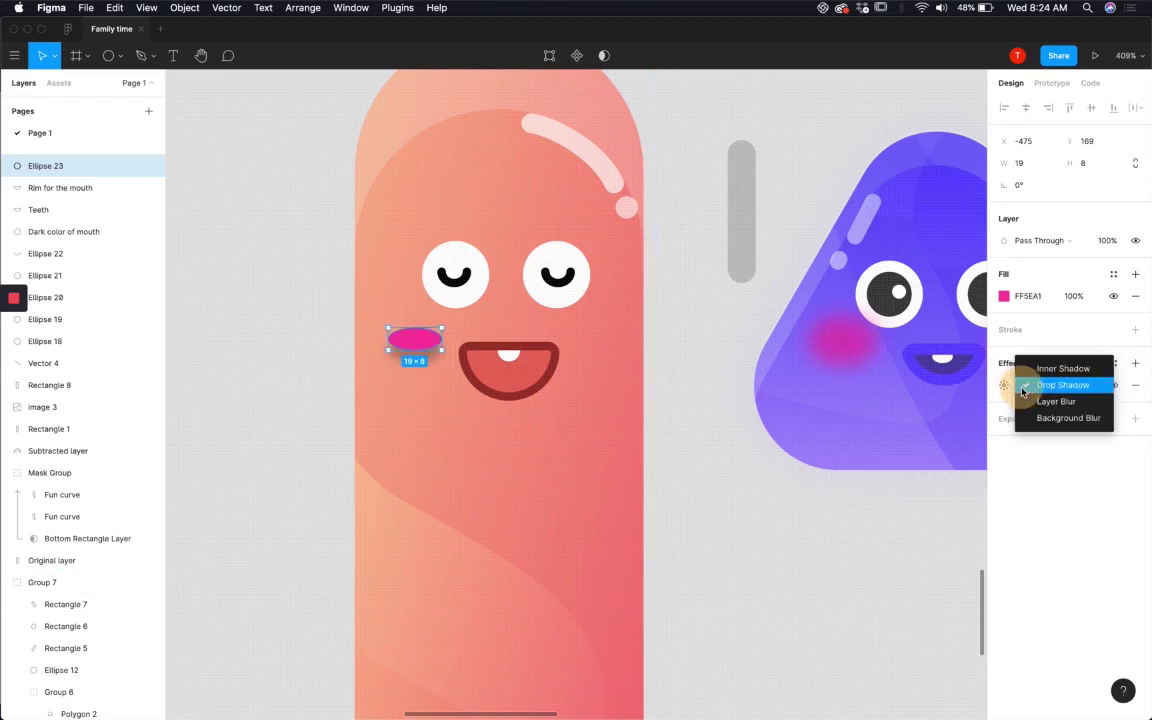
click(1063, 418)
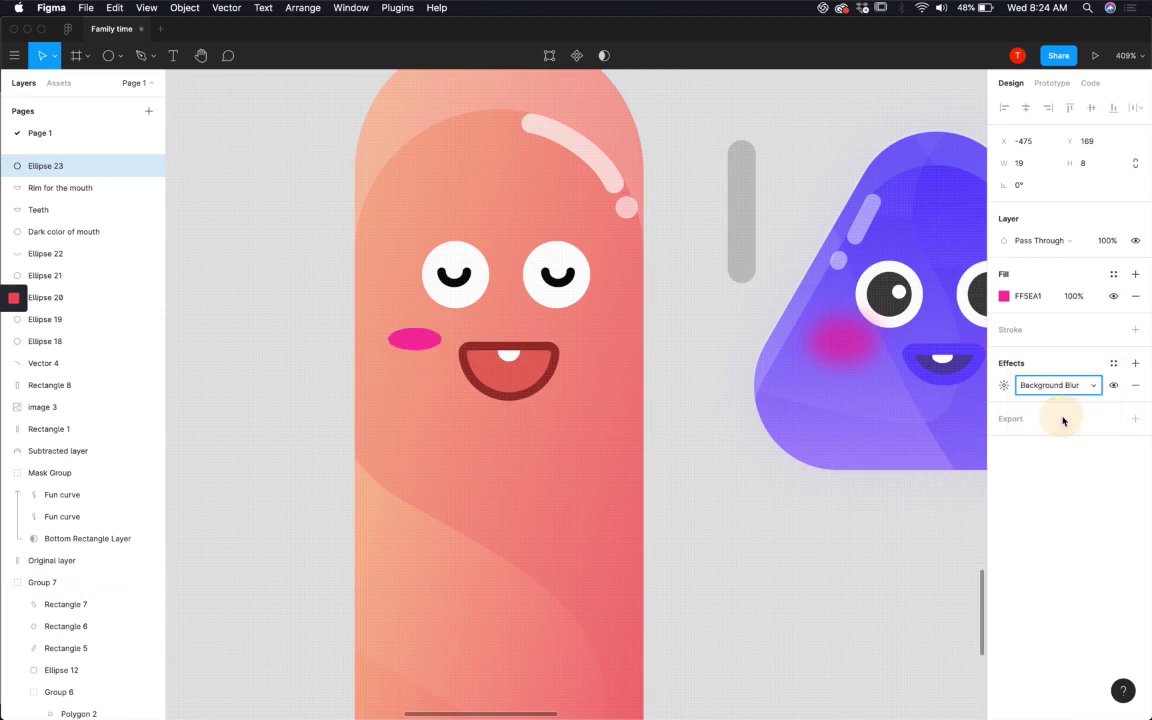
click(1052, 385)
click(1050, 370)
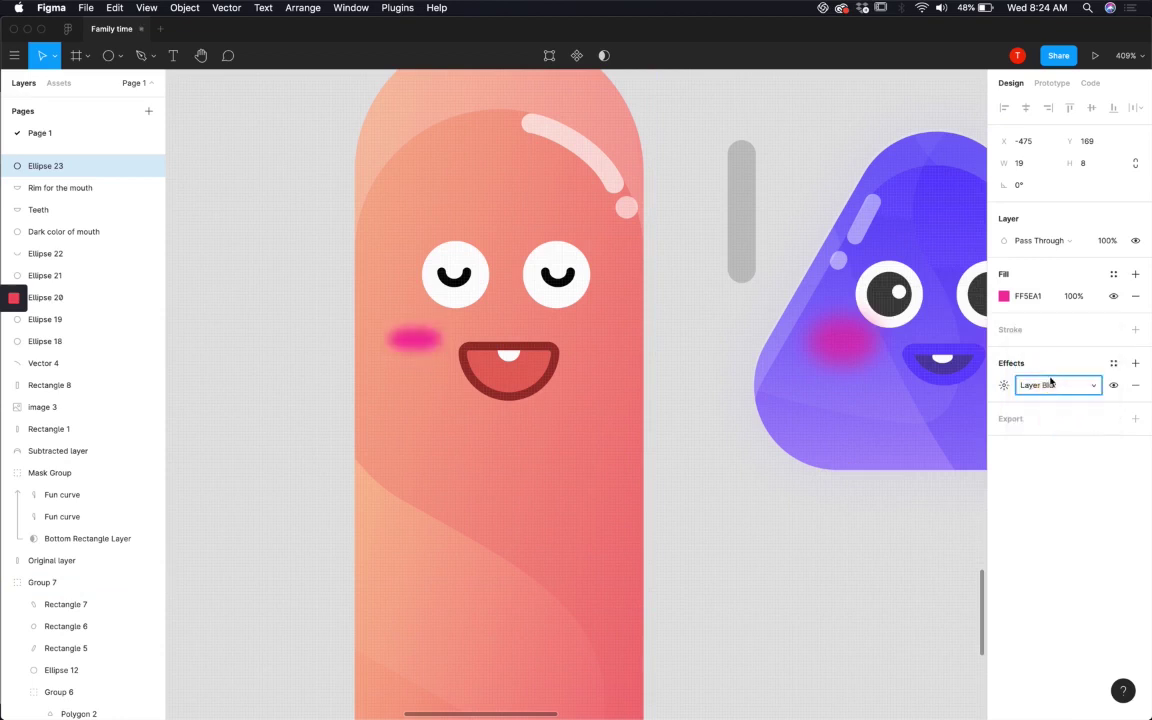
click(1004, 389)
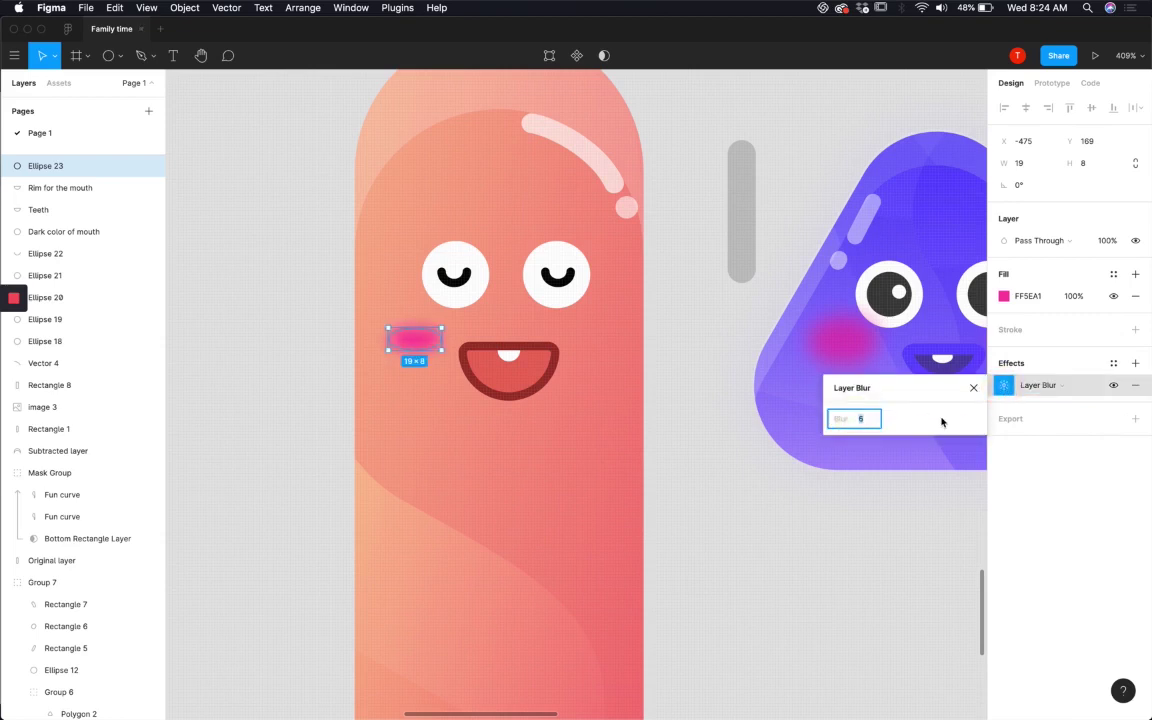
Step: Lower the cheek's fill opacity to 79% and place a duplicate level with it on the other side of the mouth
click(1082, 298)
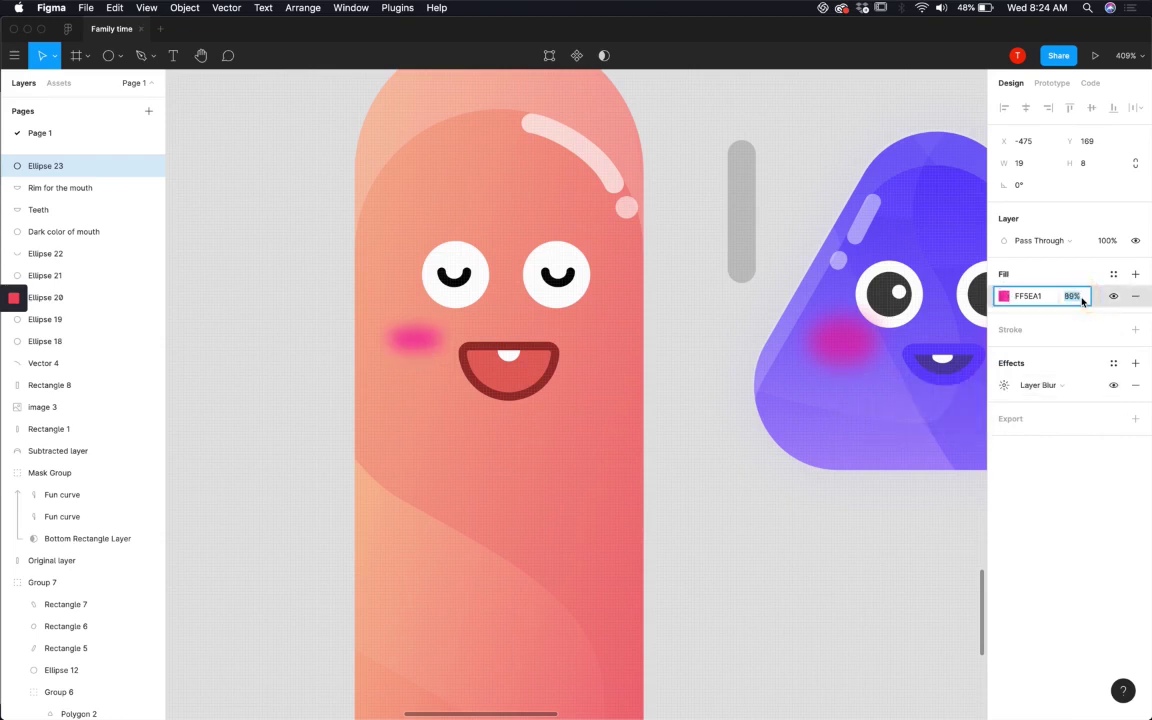
click(335, 370)
click(418, 345)
alt+drag(418, 345, 589, 345)
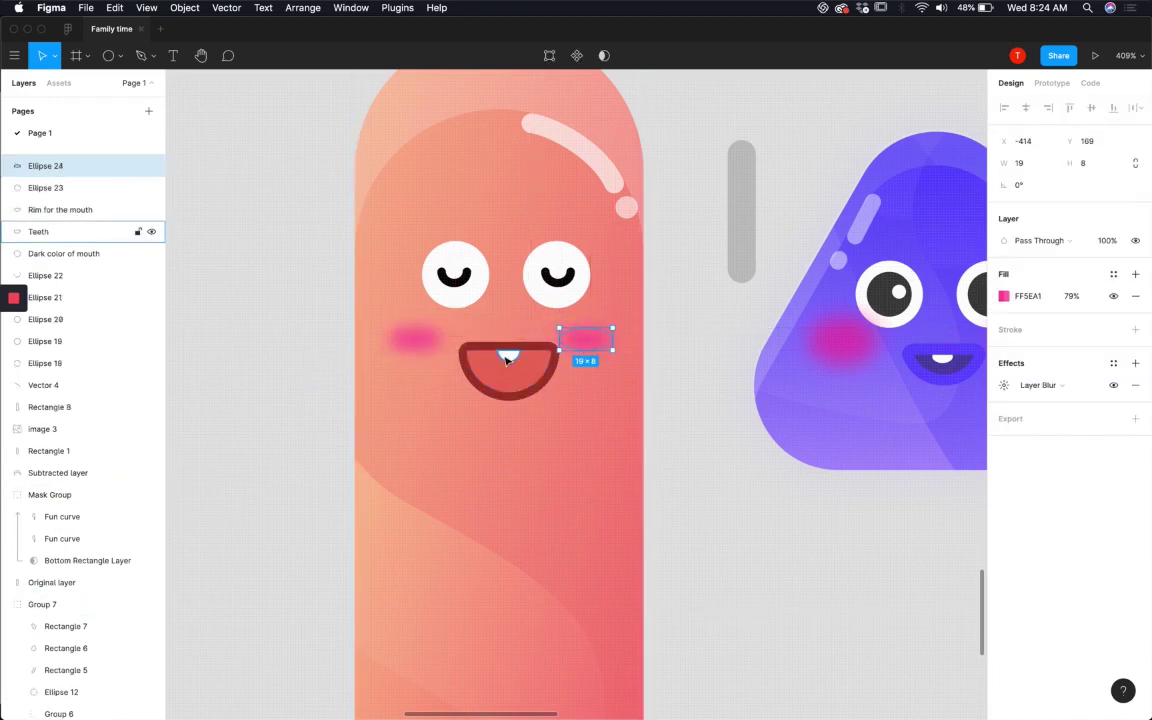
Step: Shrink the teeth to about 12 × 6 and recentre them in the mouth
click(509, 355)
scroll(515, 358, up, 5)
drag(522, 362, 496, 360)
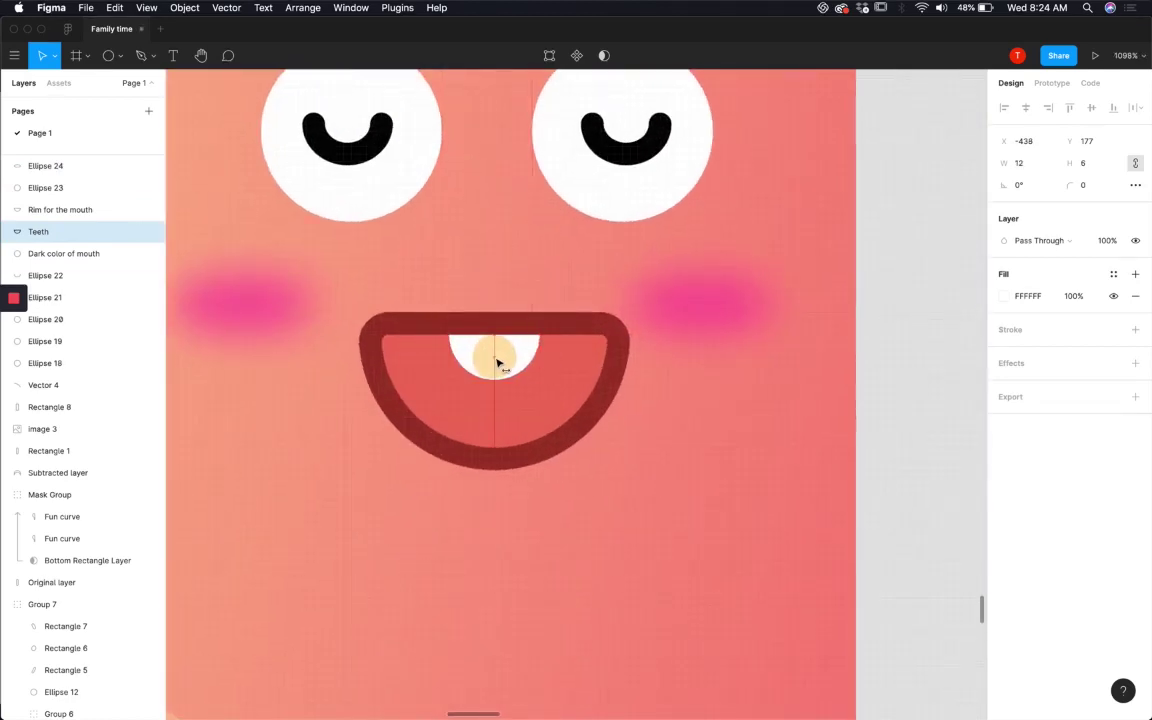
Step: Group the rim, teeth and dark mouth layers and move the group slightly down on the face
click(506, 409)
shift+click(470, 362)
shift+click(535, 326)
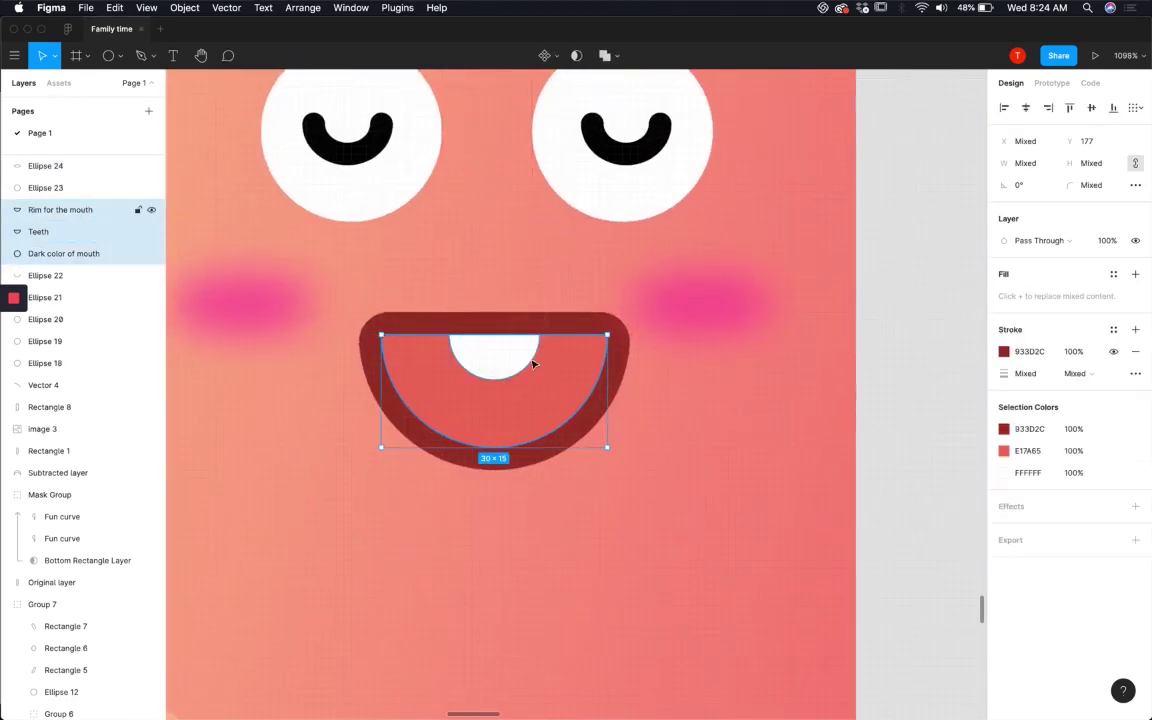
key(super+g)
mouse_move(502, 362)
mouse_down()
mouse_move(450, 399)
mouse_move(512, 445)
mouse_move(514, 334)
mouse_move(498, 375)
mouse_up()
scroll(506, 381, down, 5)
scroll(498, 375, down, 5)
click(684, 496)
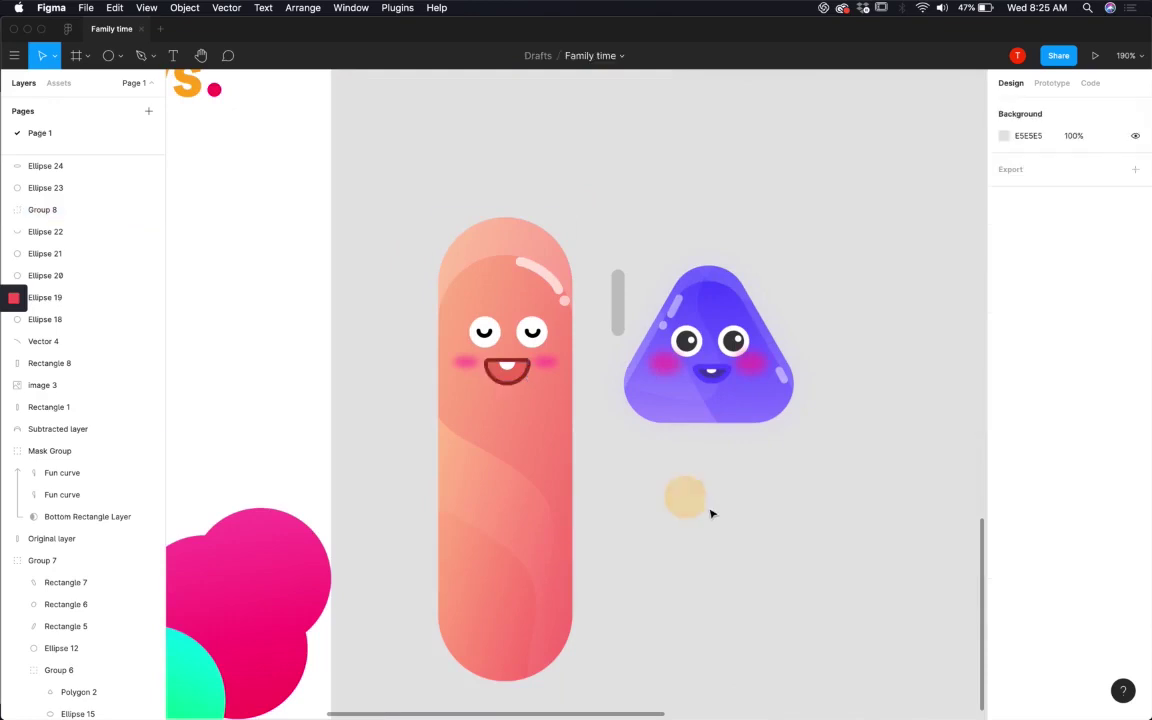
Step: Group all the layers of the coral rounded-rectangle character
scroll(421, 247, down, 3)
drag(398, 185, 518, 538)
key(super+g)
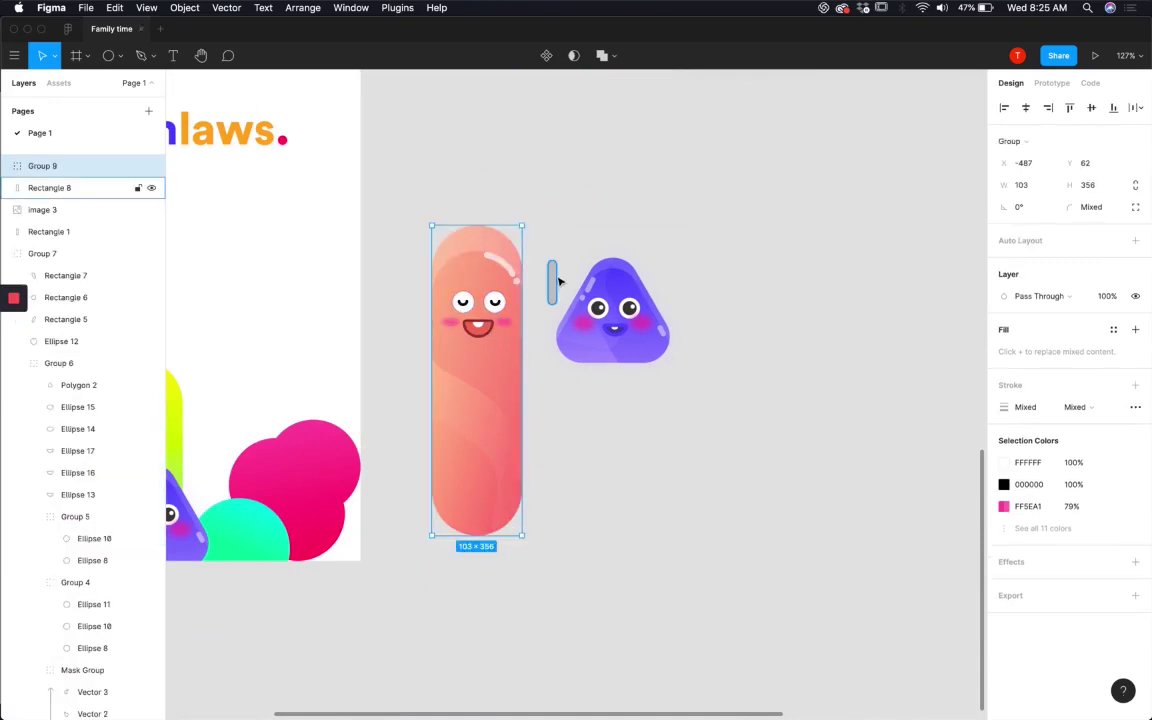
Step: Move the grey bar up and away from the characters and shift the purple triangle group further down
drag(550, 280, 683, 185)
click(748, 375)
drag(620, 352, 596, 444)
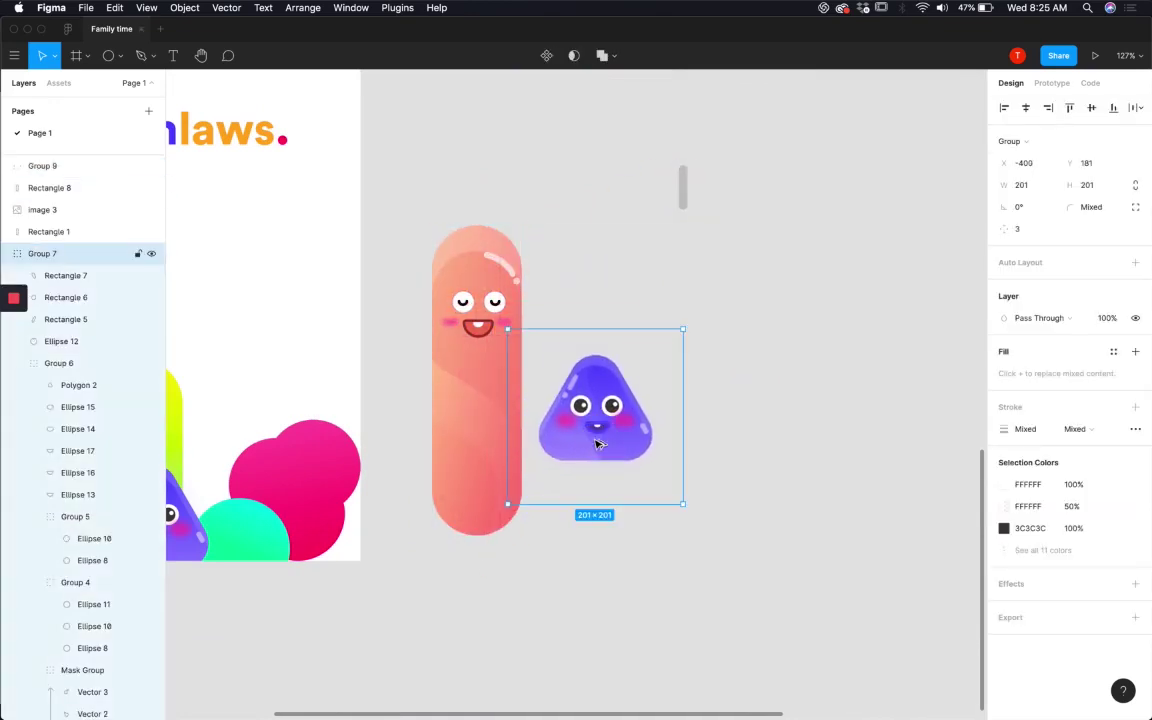
Step: Darken the fill of the coral character's inner mouth layer to the deeper red C6533C
scroll(388, 417, up, 5)
super+click(617, 197)
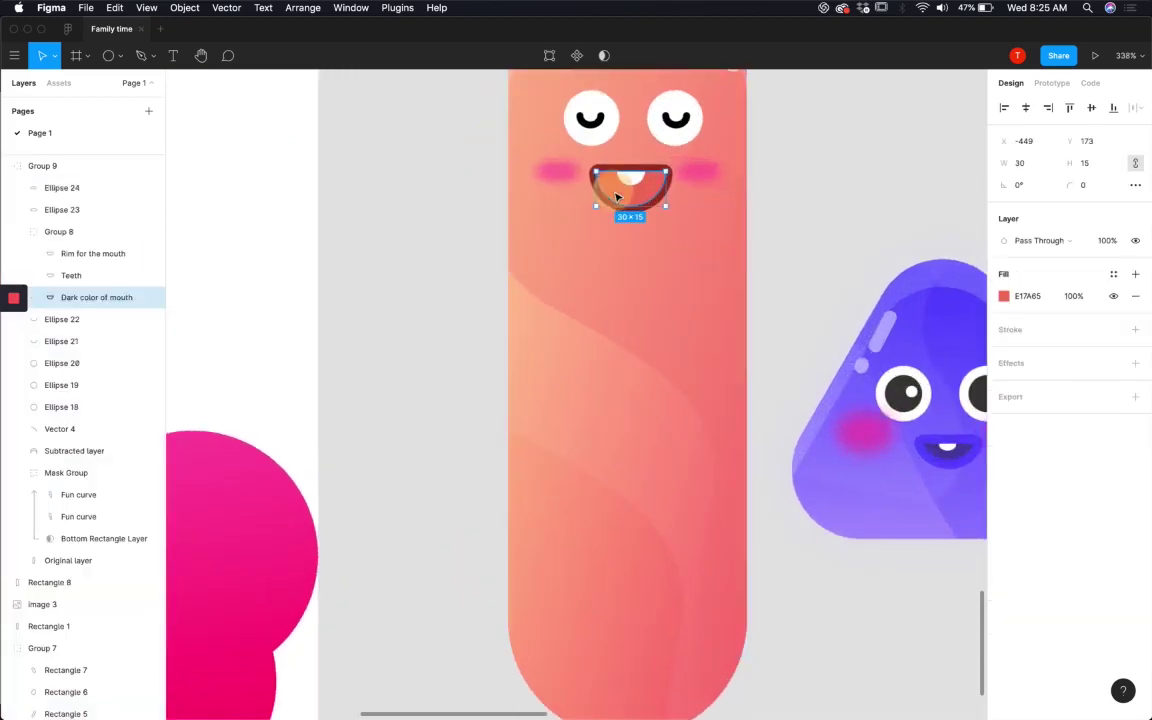
click(1004, 297)
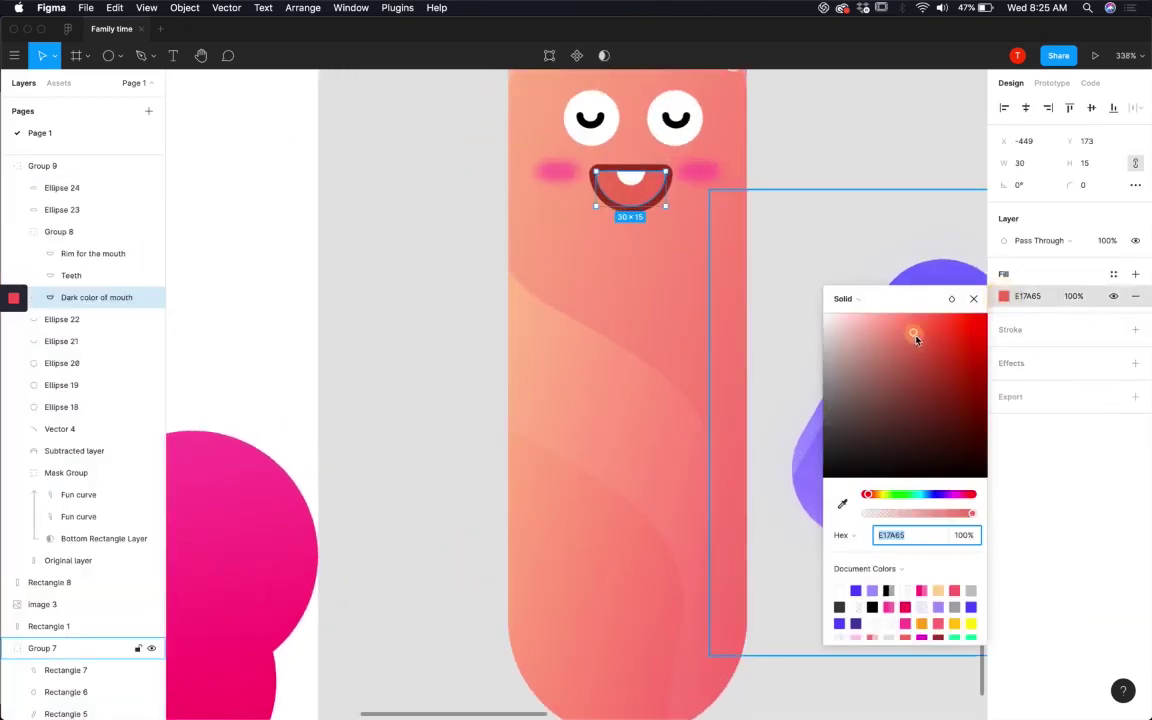
drag(916, 340, 933, 358)
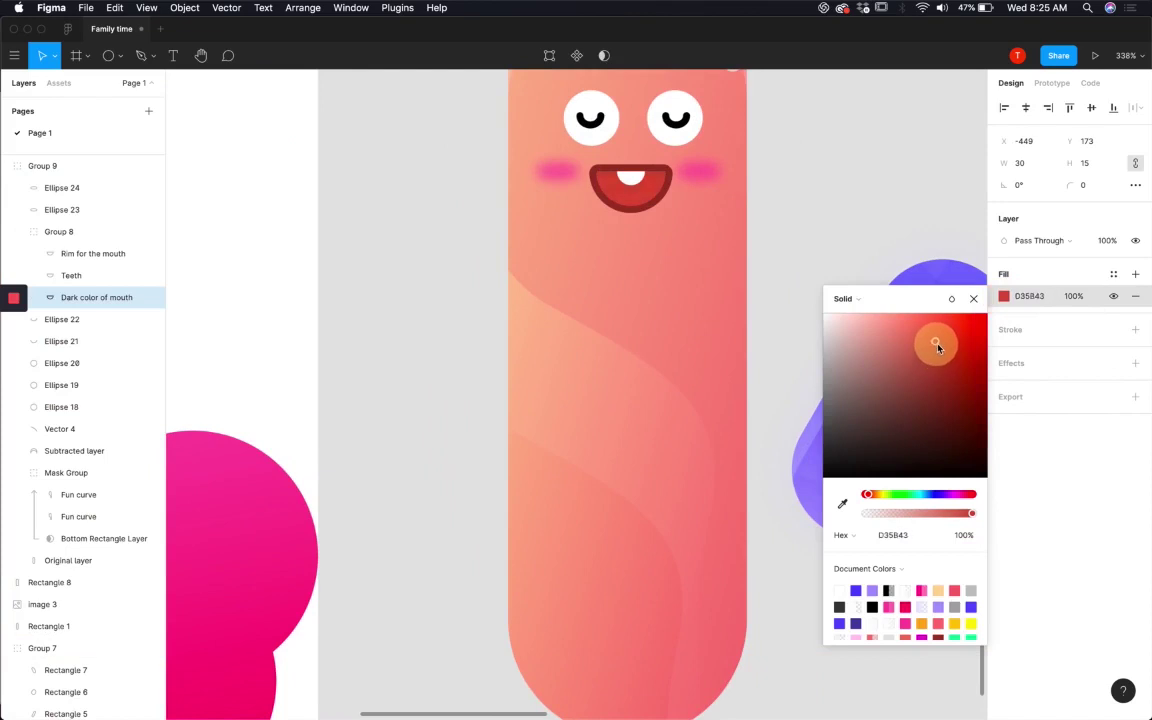
click(483, 342)
Step: Move the purple triangle back up beside the coral character and shift the coral character group slightly
scroll(483, 342, down, 5)
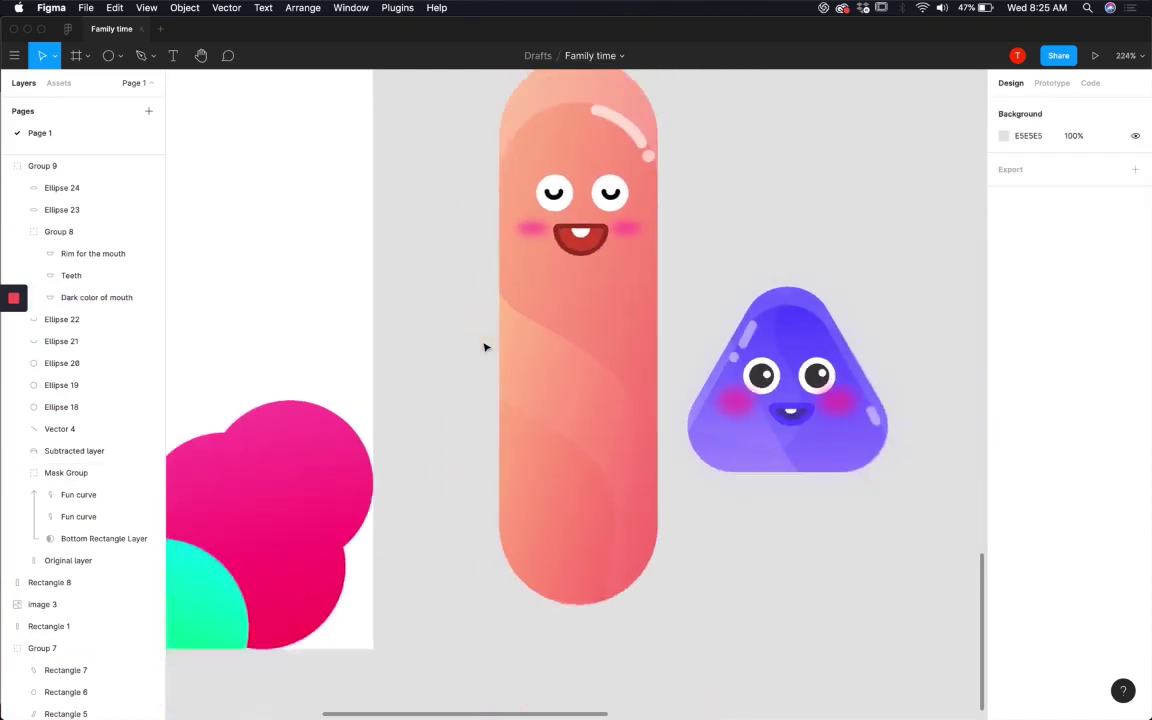
scroll(640, 400, right, 2)
drag(776, 448, 860, 298)
mouse_move(540, 419)
mouse_down()
mouse_move(487, 420)
mouse_move(547, 420)
mouse_up()
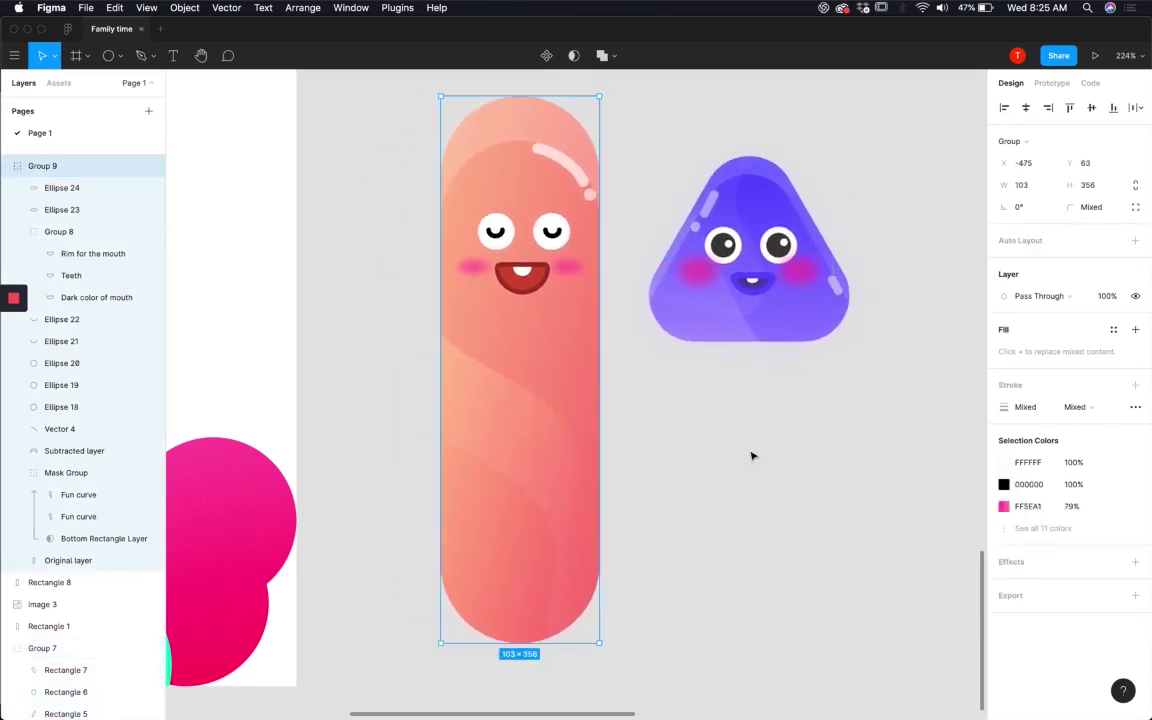
click(752, 455)
key(shift+0)
click(656, 393)
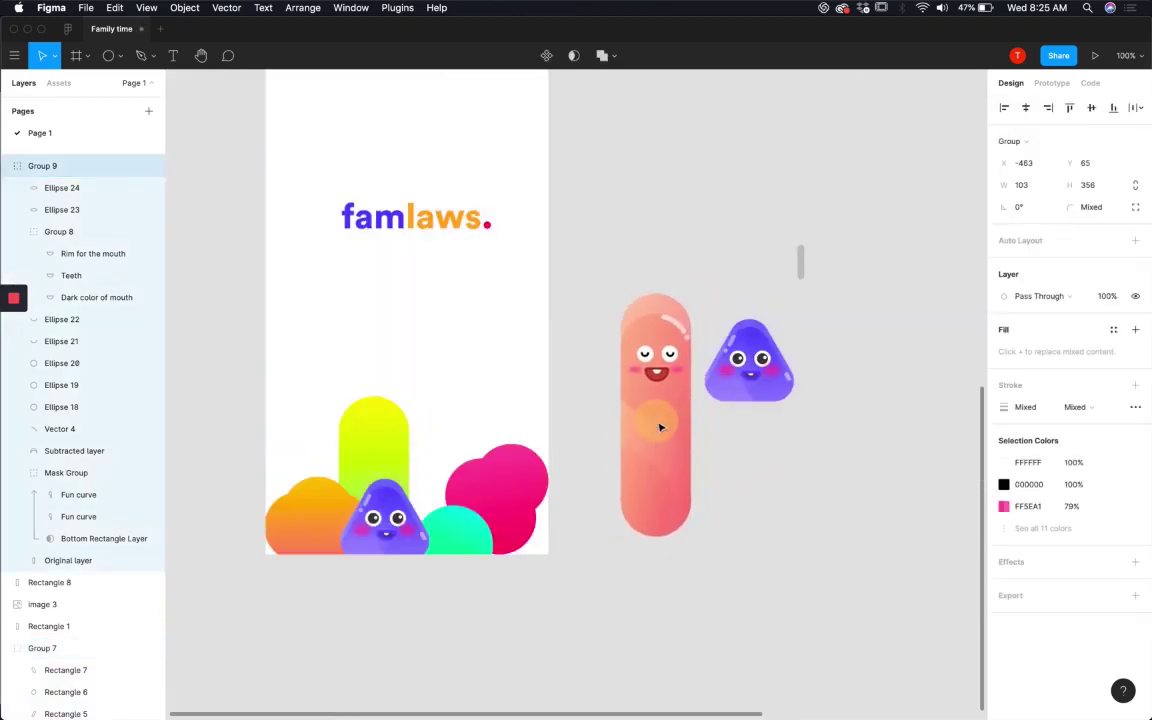
click(802, 497)
Step: Duplicate the coral character group and place the copy below the purple triangle
scroll(708, 354, up, 5)
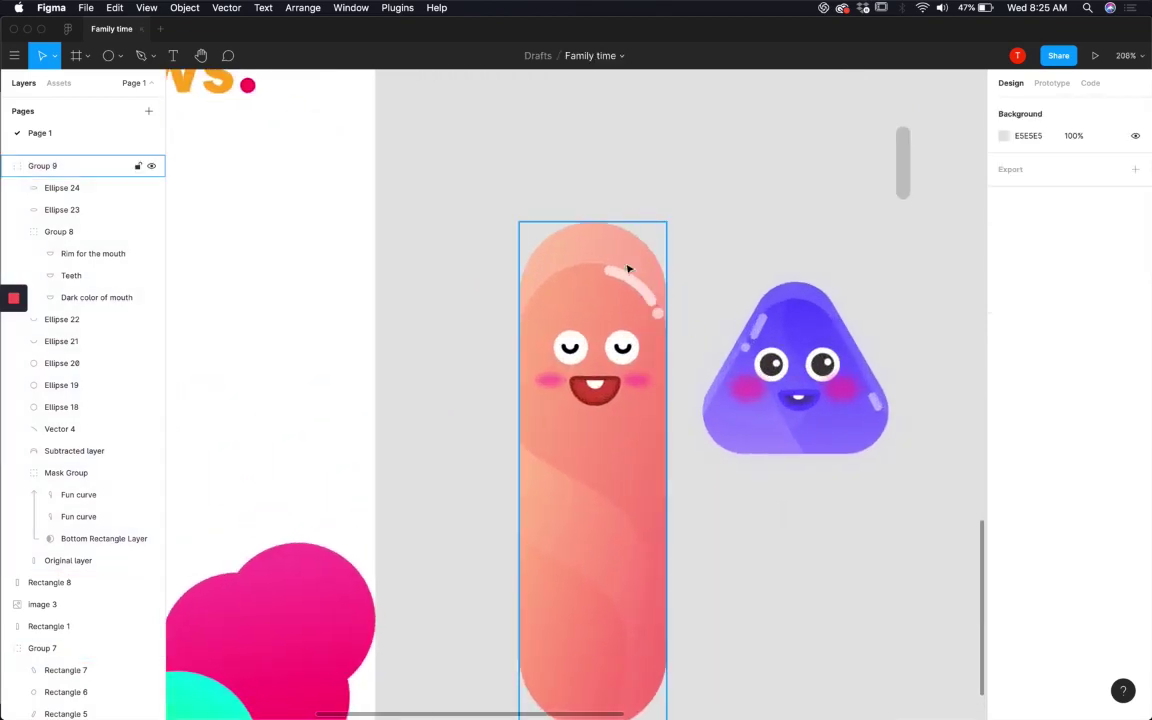
scroll(558, 306, down, 4)
scroll(558, 306, left, 2)
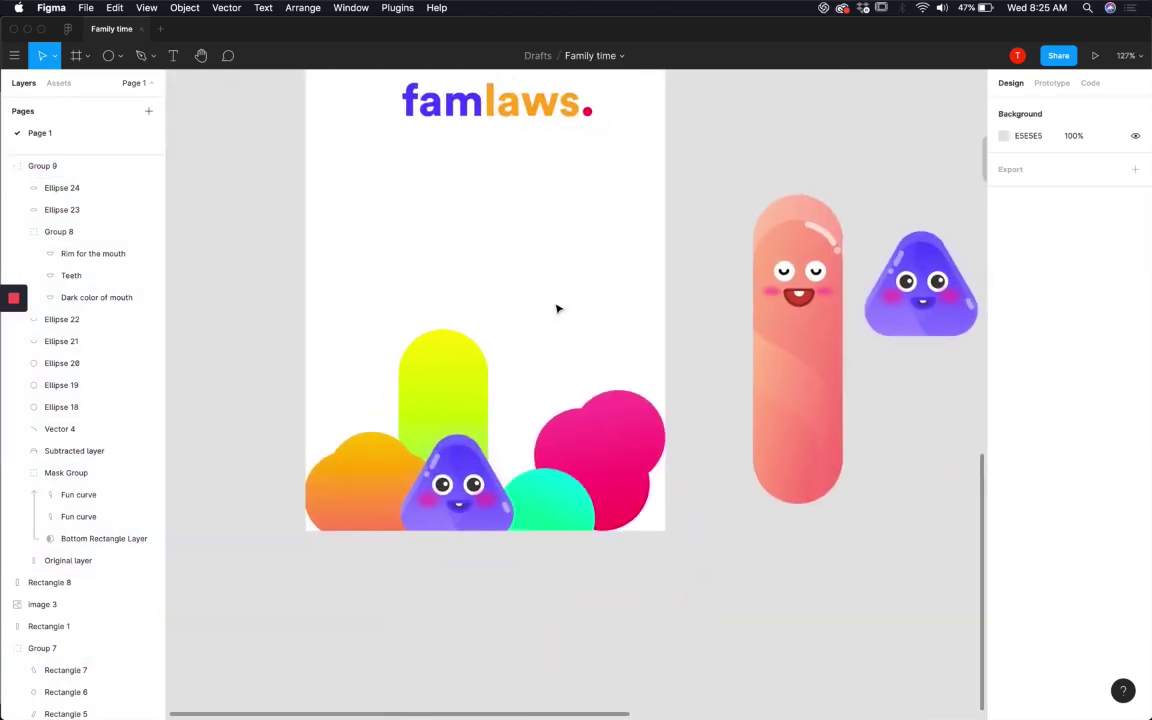
drag(800, 400, 790, 395)
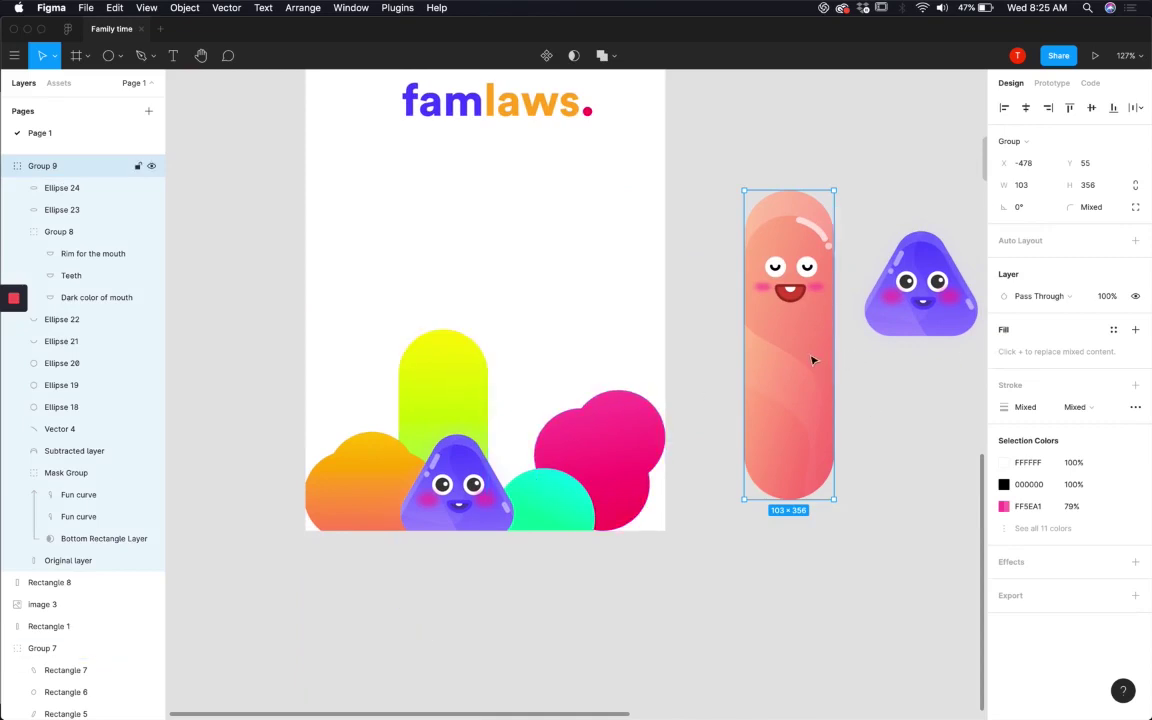
drag(821, 355, 418, 560)
drag(905, 405, 890, 530)
Step: Copy the yellow-green gradient of the tall rectangle in the famlaws frame onto the duplicate character's Original layer
scroll(620, 440, right, 2)
scroll(620, 440, down, 1)
click(342, 352)
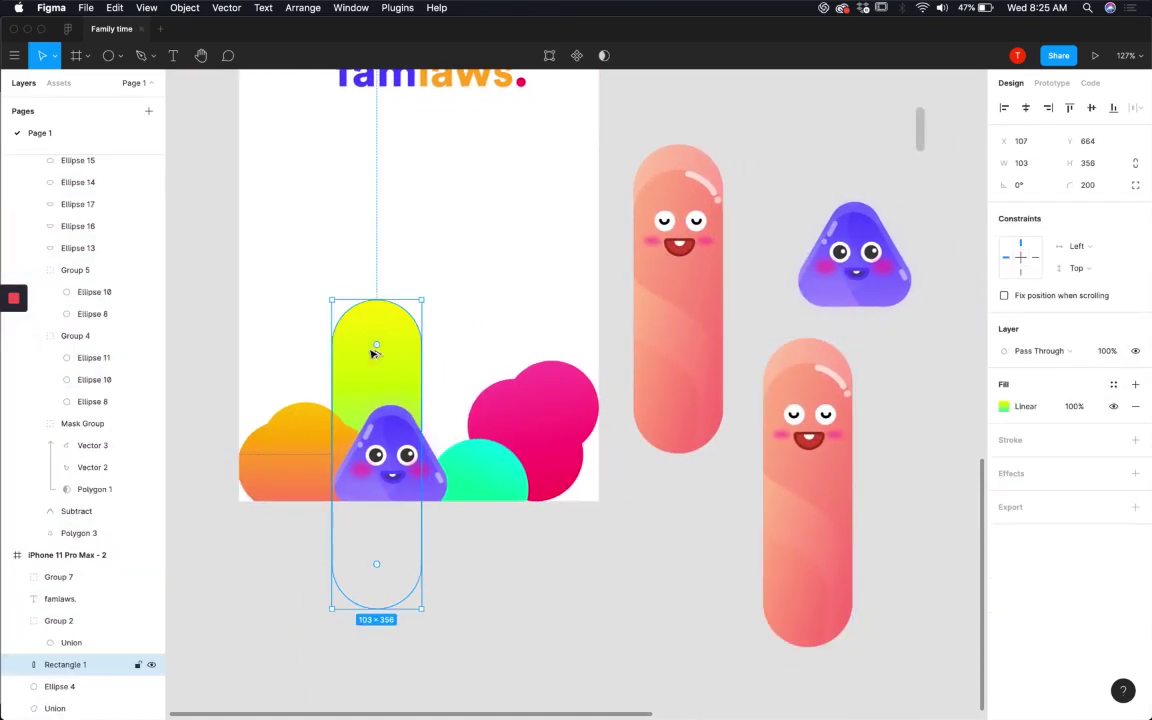
super+click(790, 593)
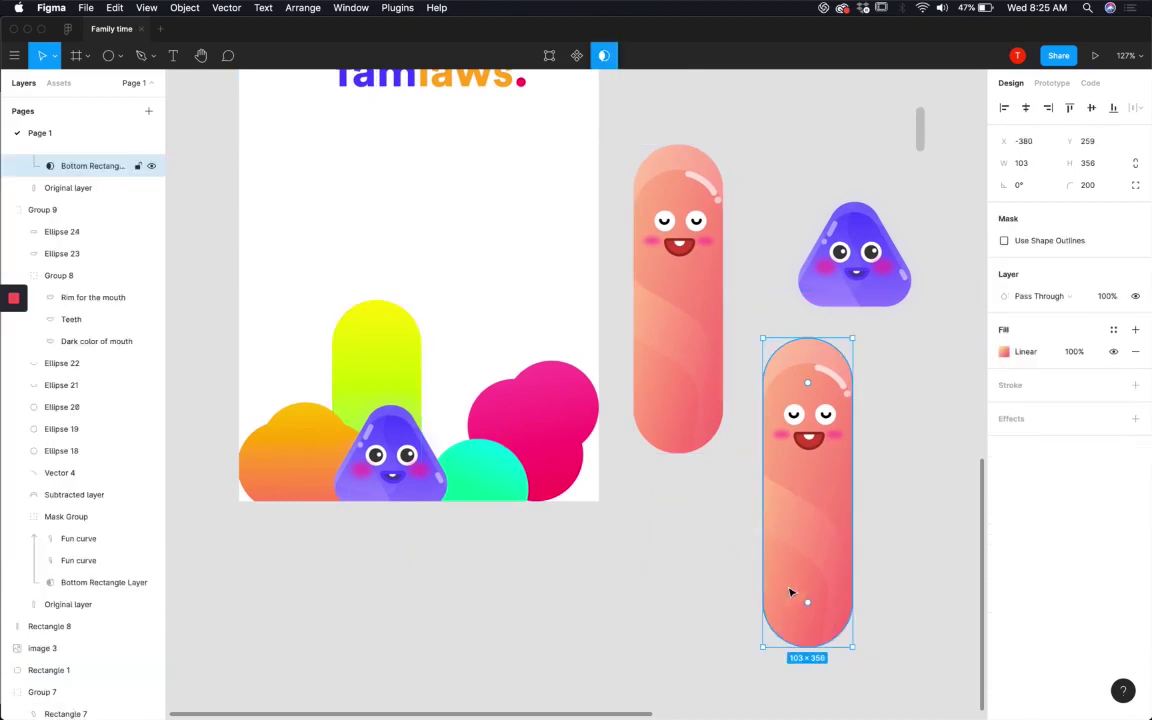
click(70, 190)
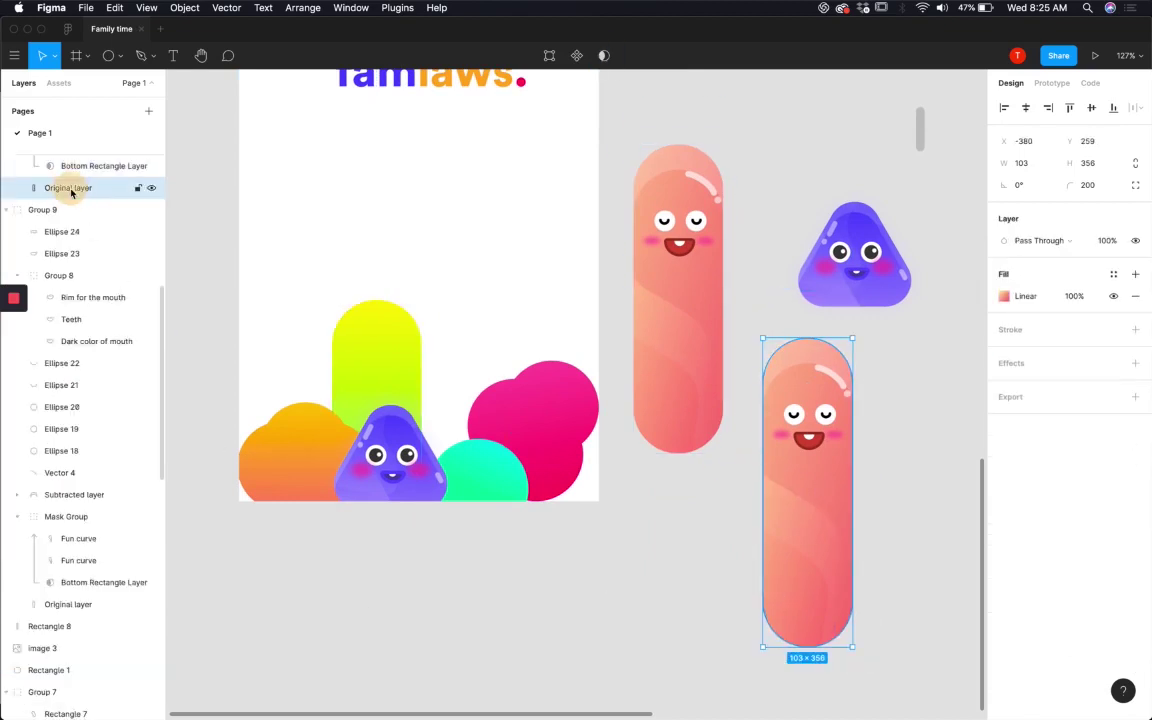
key(super+alt+v)
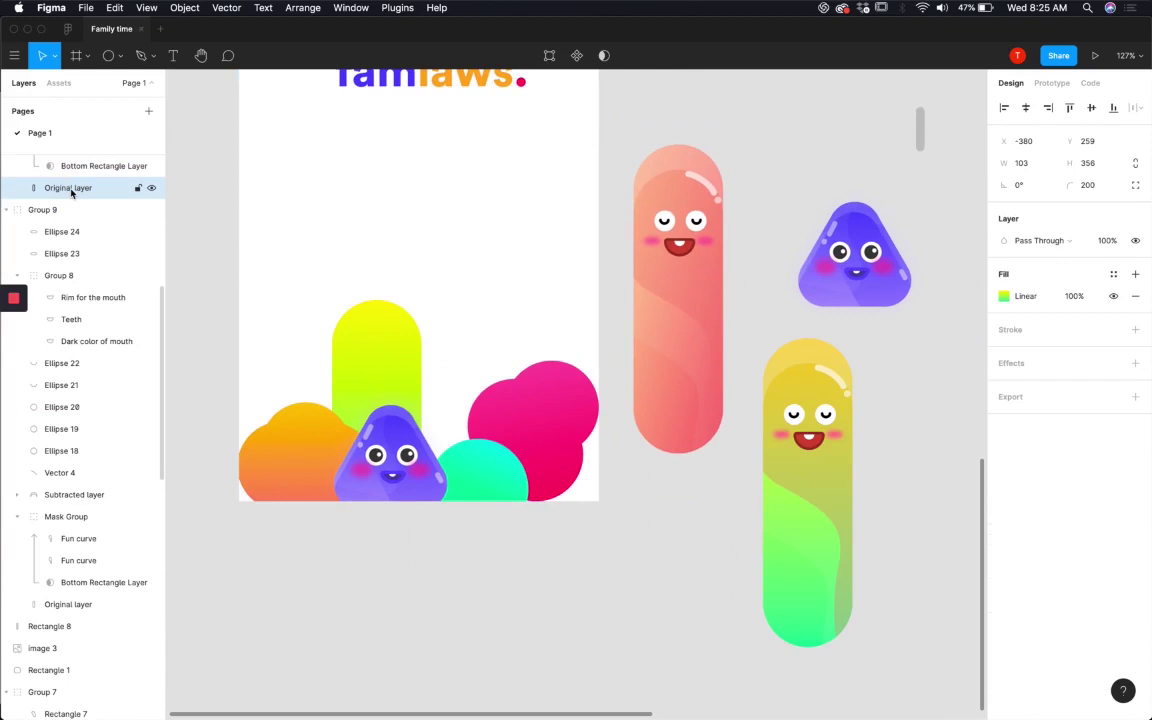
Step: Apply the yellow-green gradient to both Fun curve layers in the duplicate character's mask group
scroll(72, 200, up, 2)
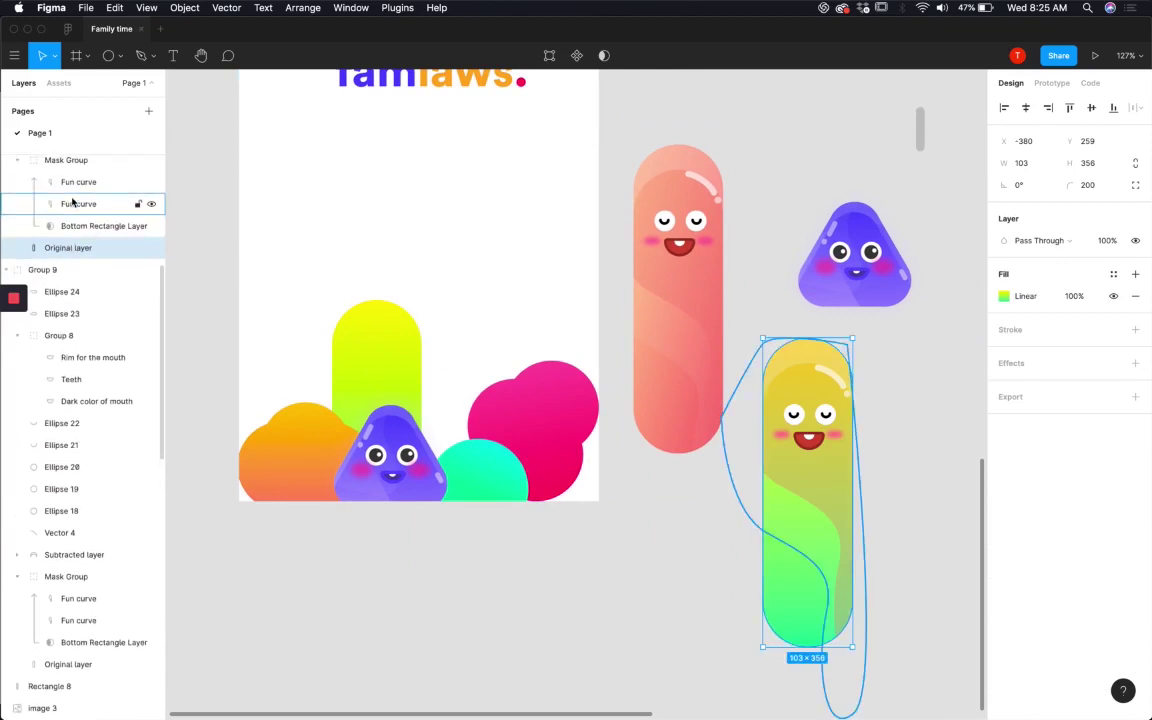
click(77, 205)
key(super+alt+c)
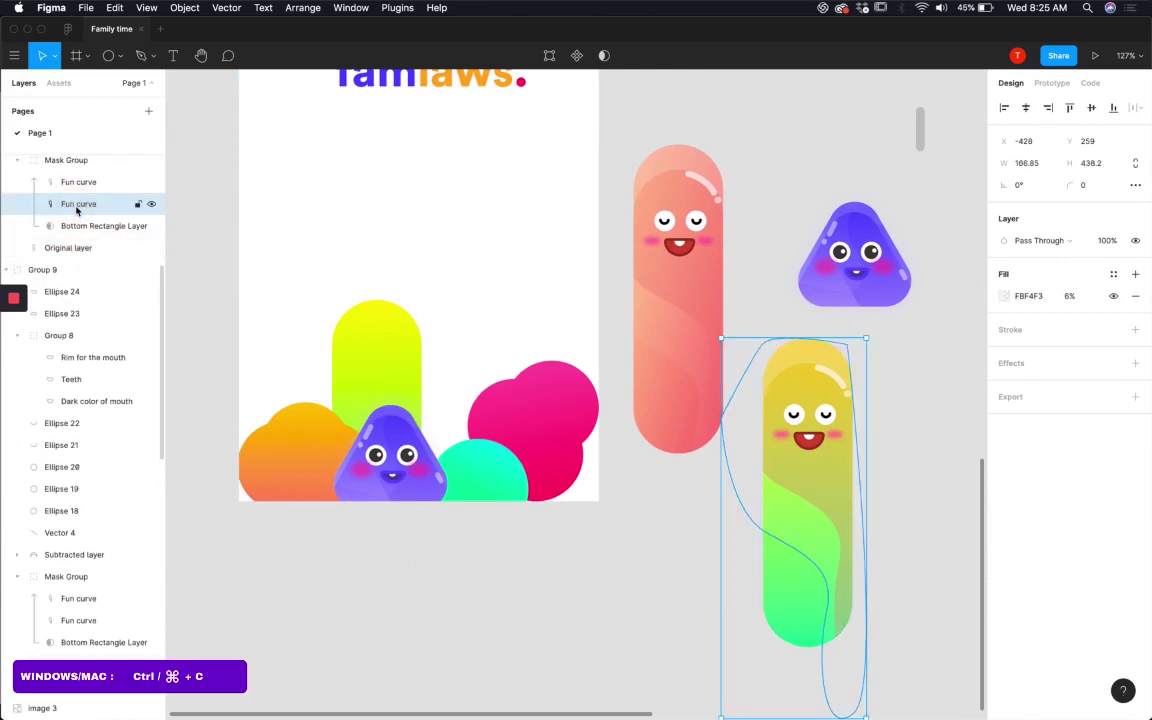
key(super+alt+v)
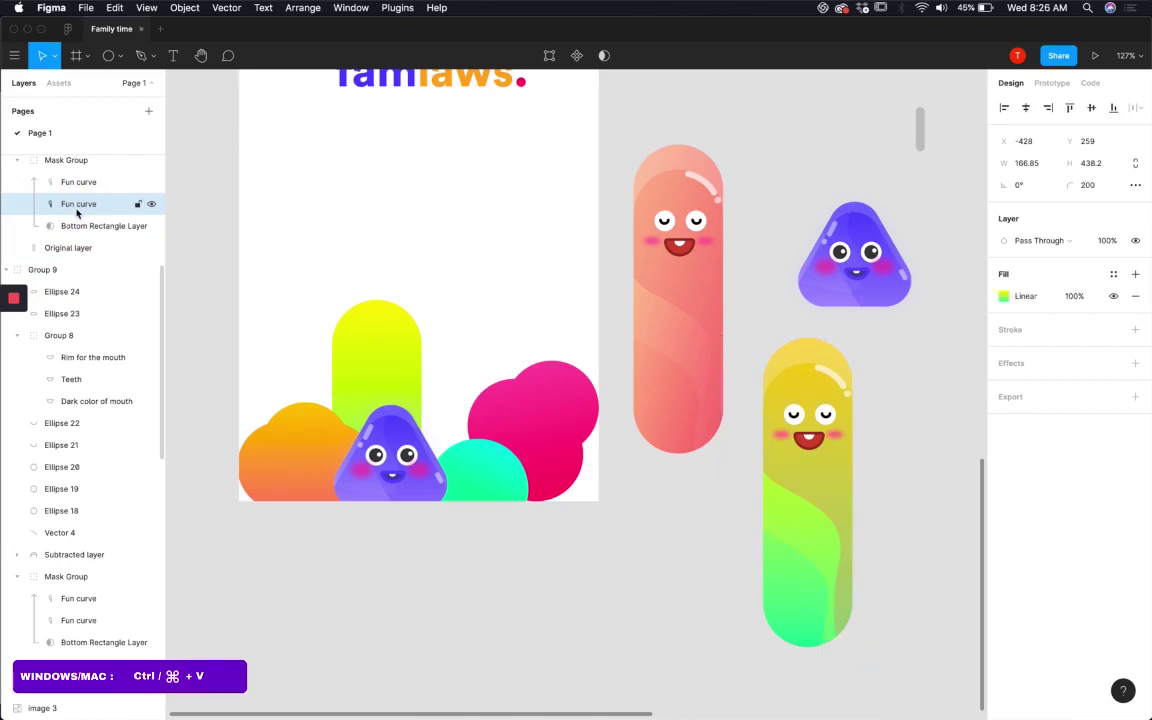
click(79, 185)
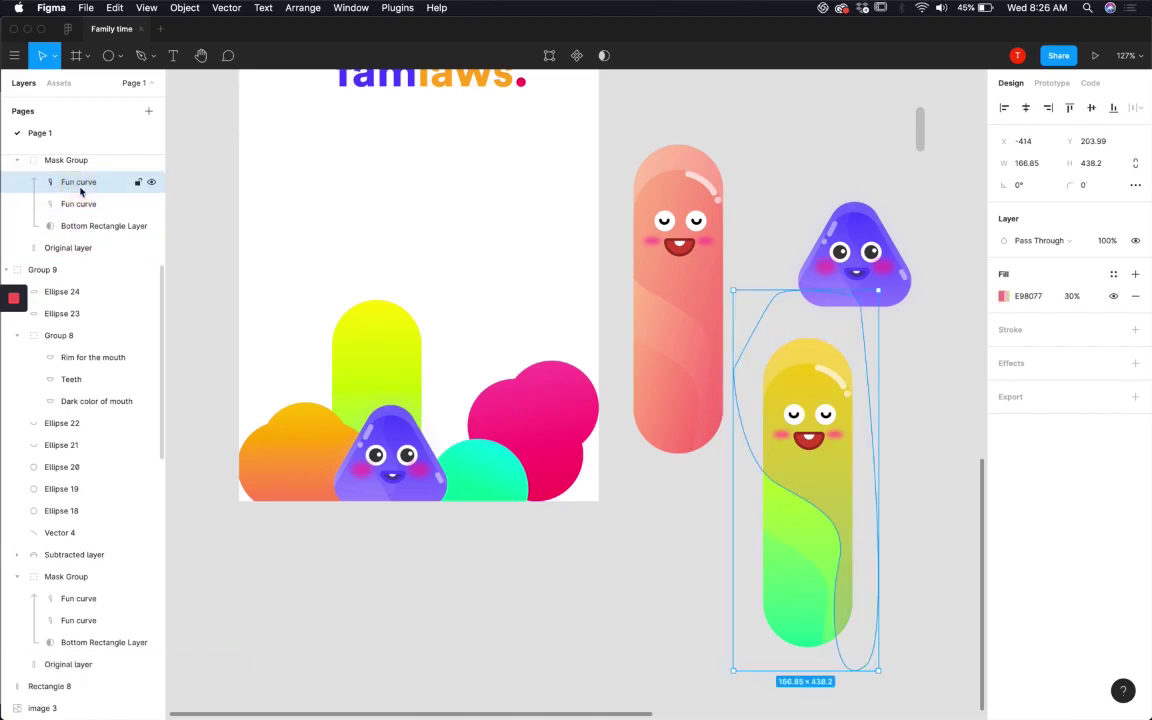
key(super+alt+v)
click(929, 495)
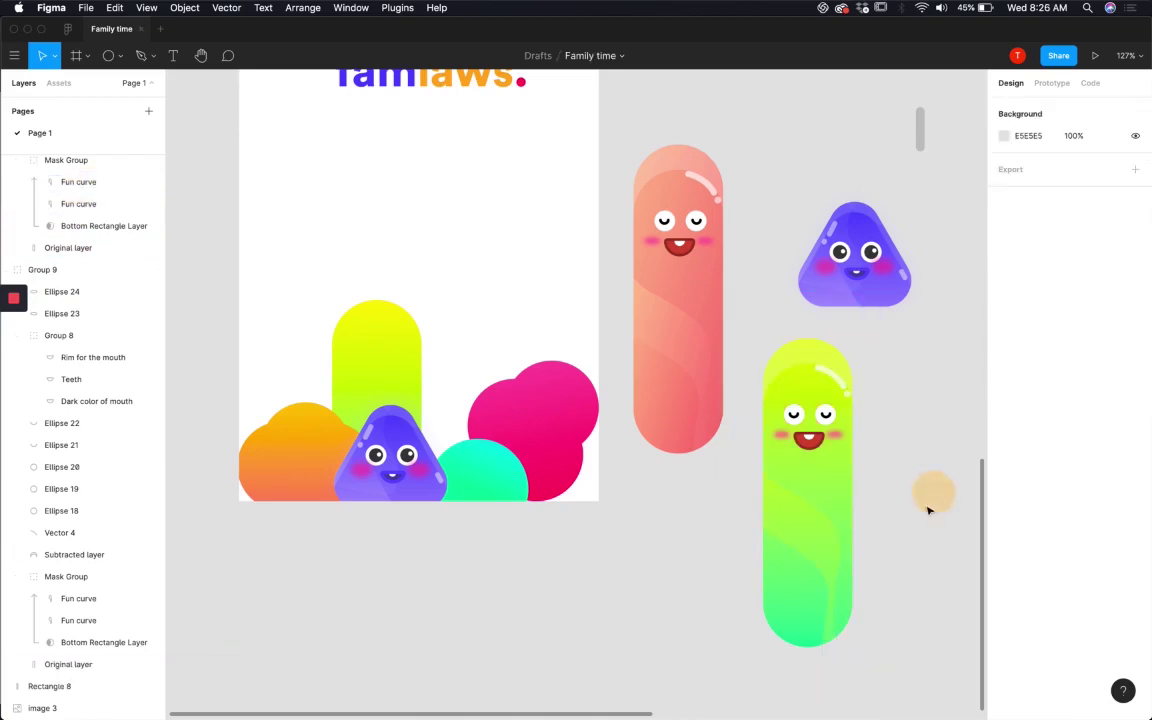
Step: Apply the yellow-green gradient to the Subtracted layer forming the green character's head cap
scroll(880, 487, right, 2)
scroll(880, 487, down, 1)
click(741, 342)
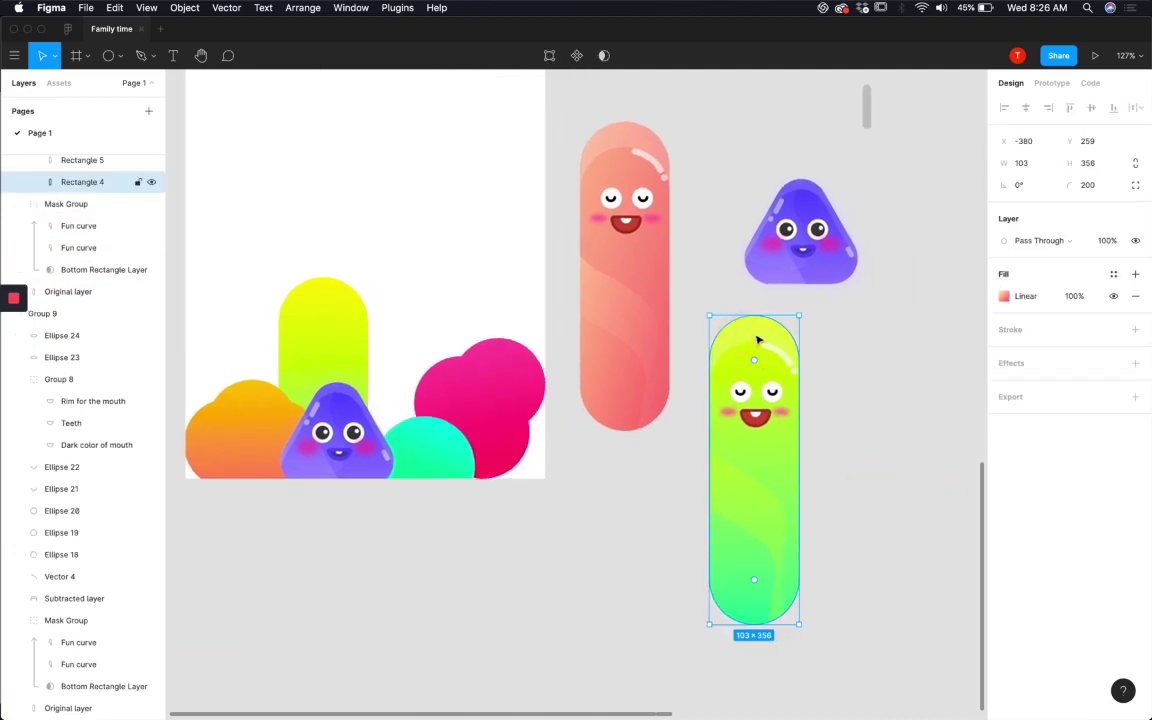
scroll(60, 250, up, 3)
click(74, 208)
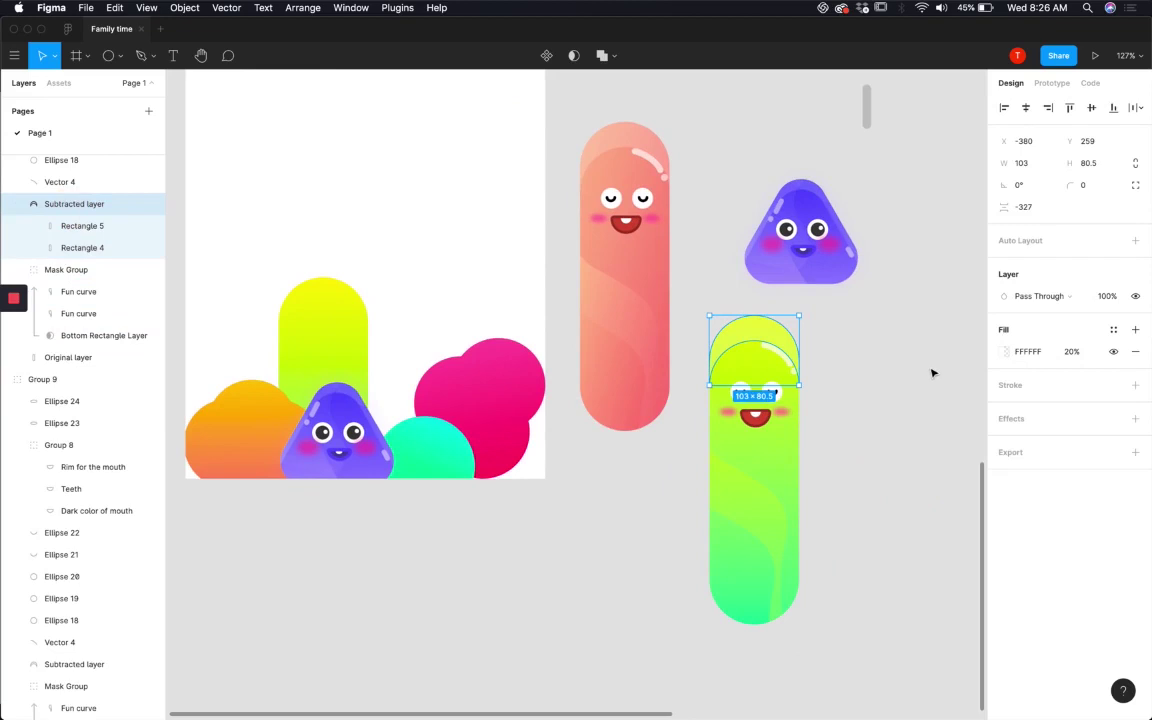
key(super+alt+v)
click(905, 424)
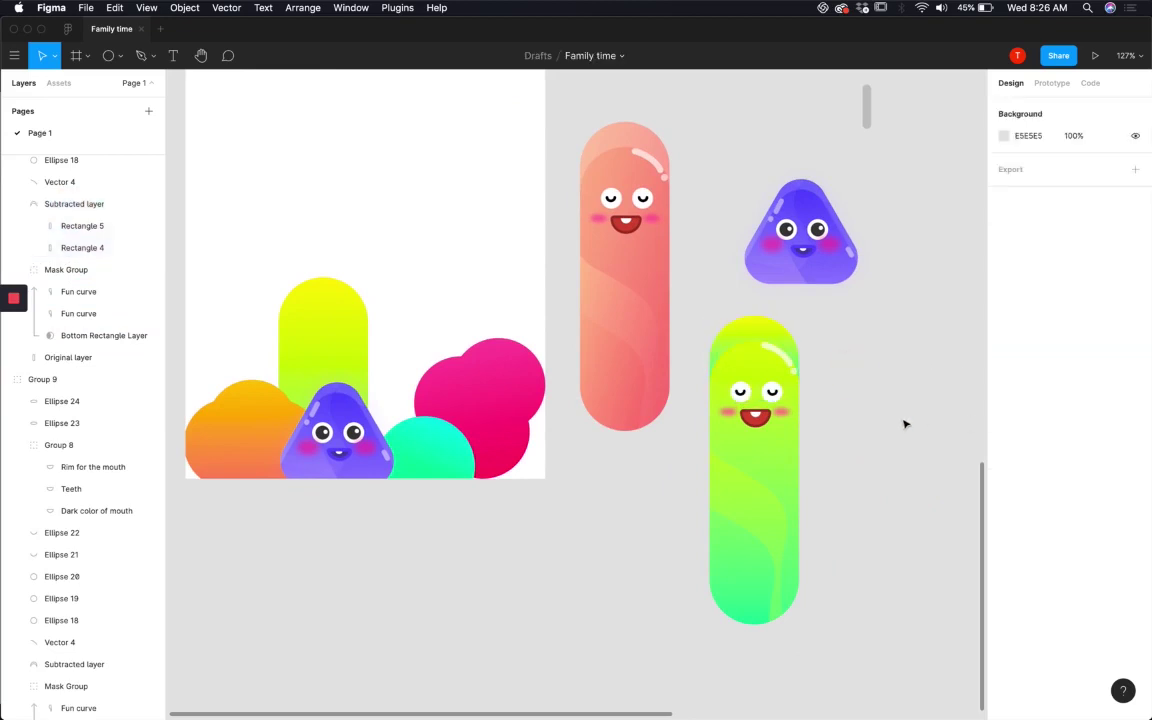
Step: Delete both closed-eye curves from the green character, keeping the white eye circles
scroll(740, 396, up, 10)
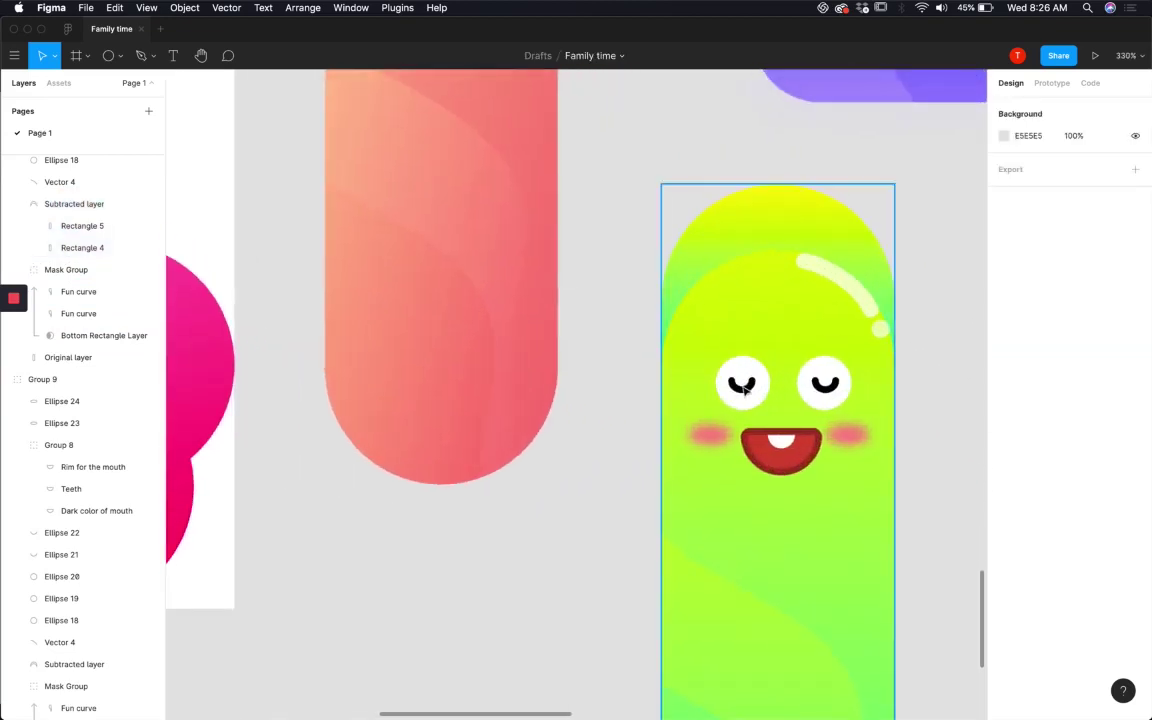
super+click(746, 393)
shift+super+click(838, 388)
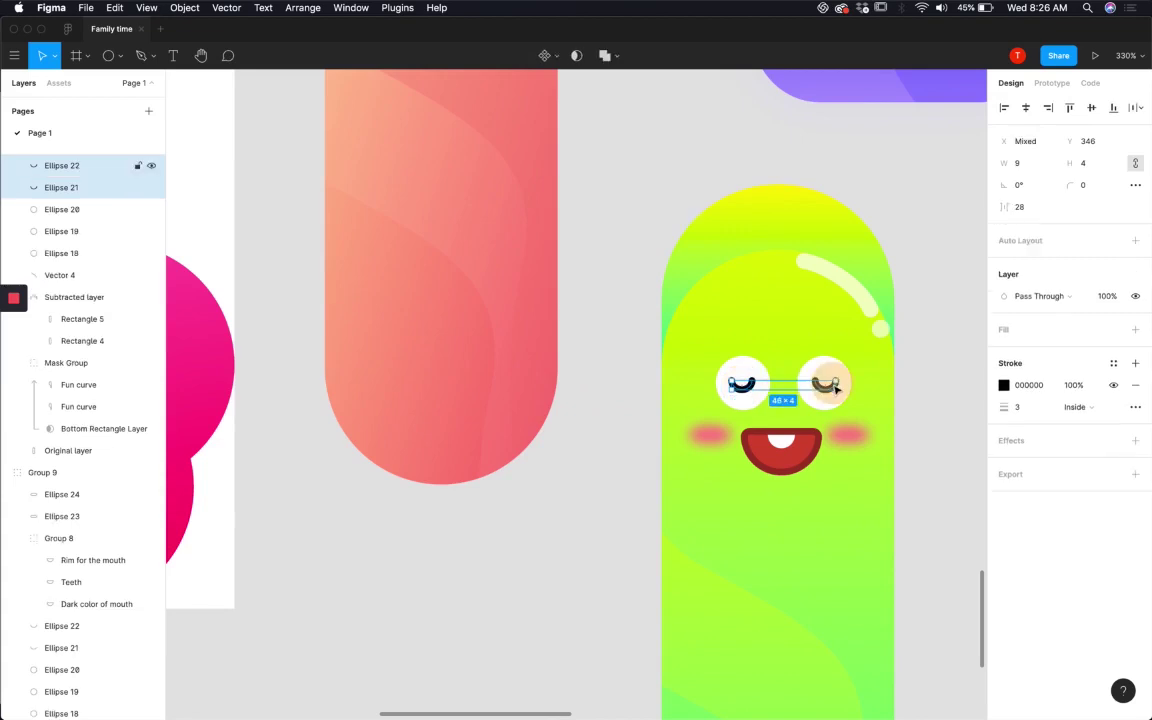
key(Delete)
Step: Copy the purple triangle's pupils and their white glints and position them inside the green character's white eyes
scroll(831, 412, up, 4)
scroll(831, 412, right, 6)
scroll(761, 381, down, 3)
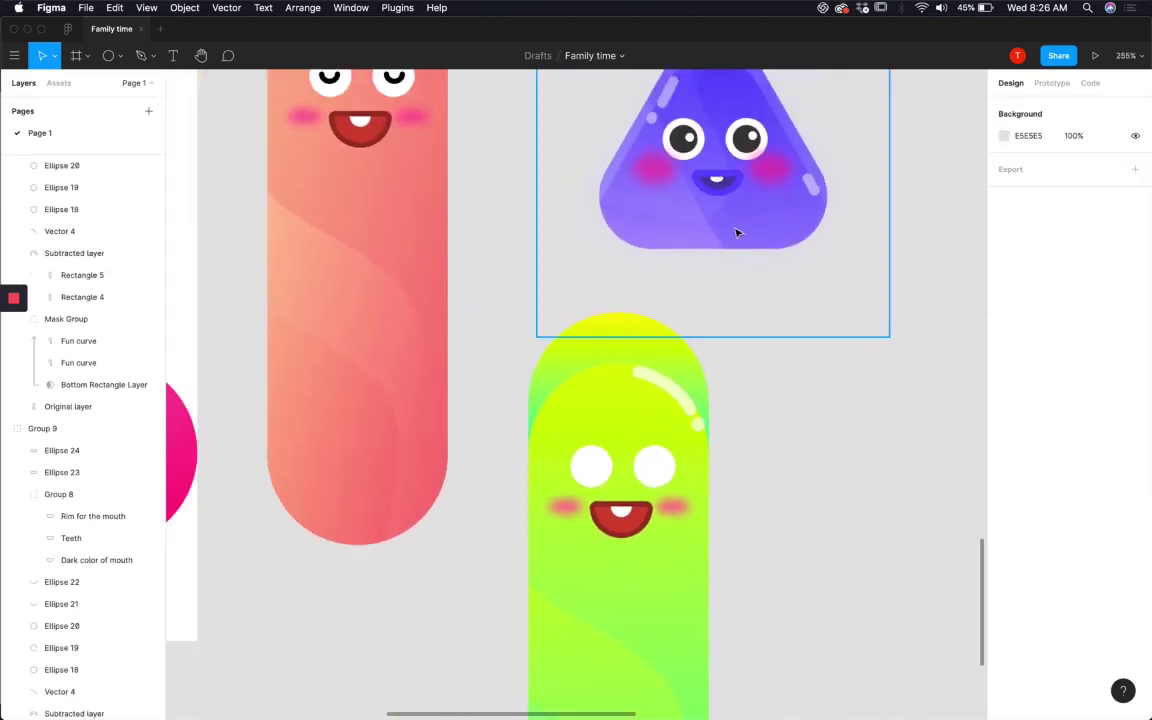
super+click(684, 139)
shift+super+click(748, 142)
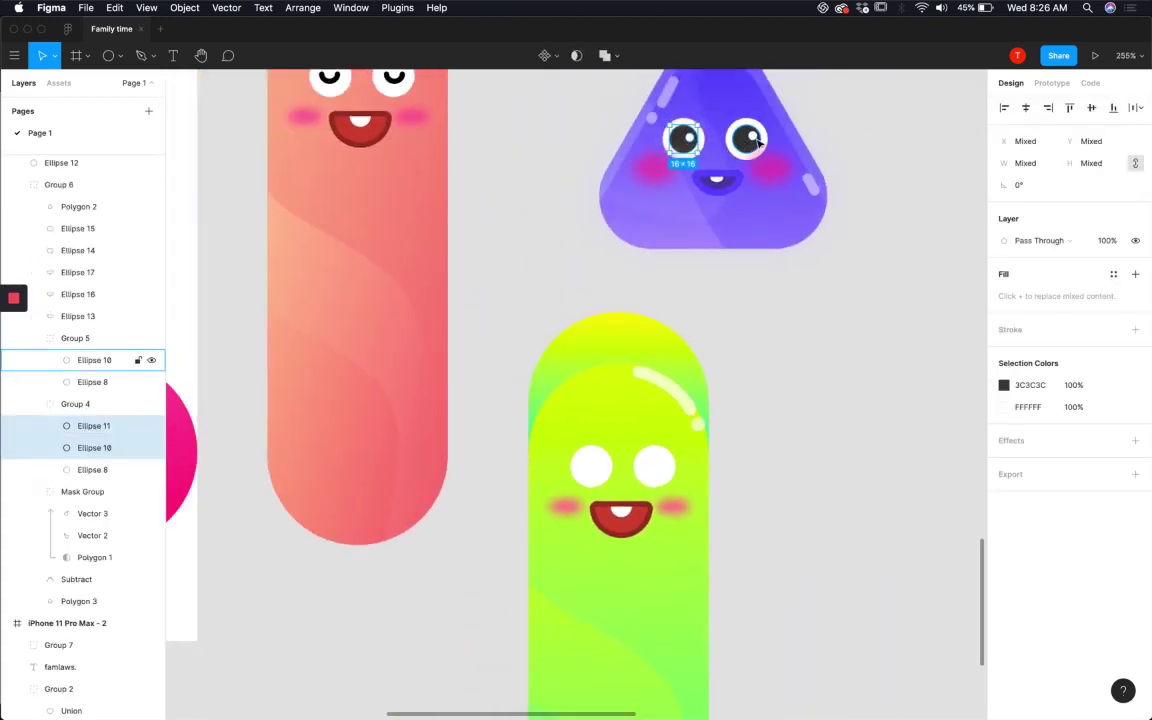
shift+super+click(748, 142)
drag(748, 142, 659, 468)
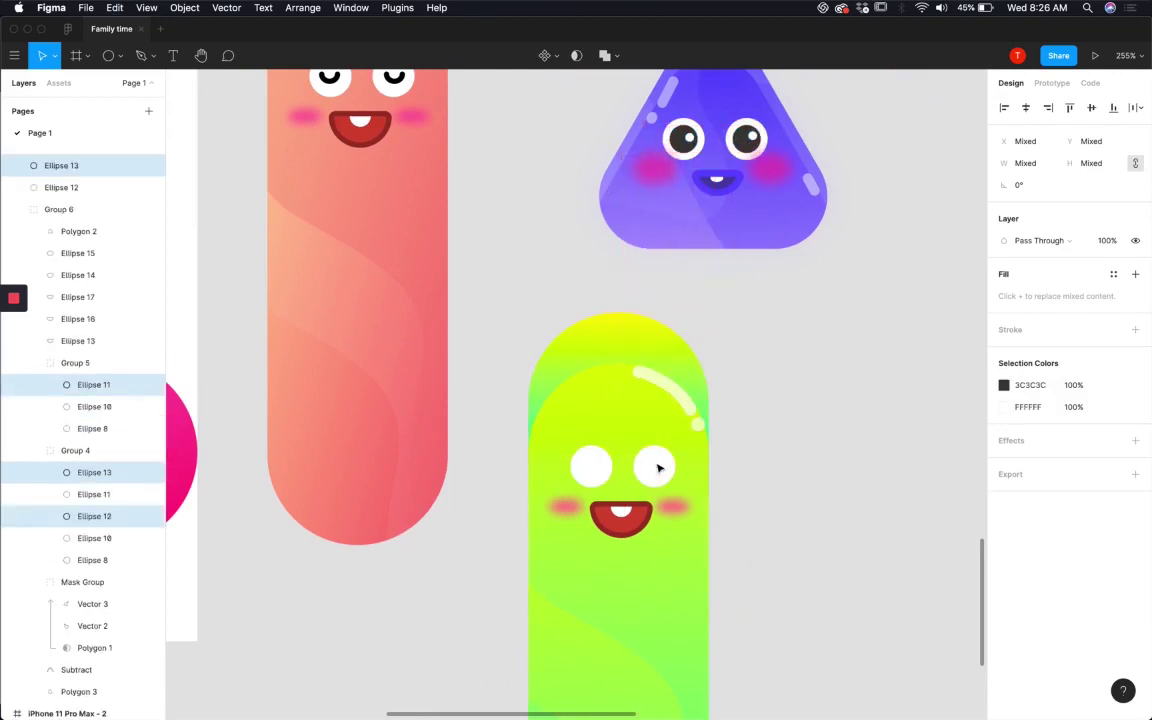
key(Escape)
key(super+v)
scroll(659, 468, up, 5)
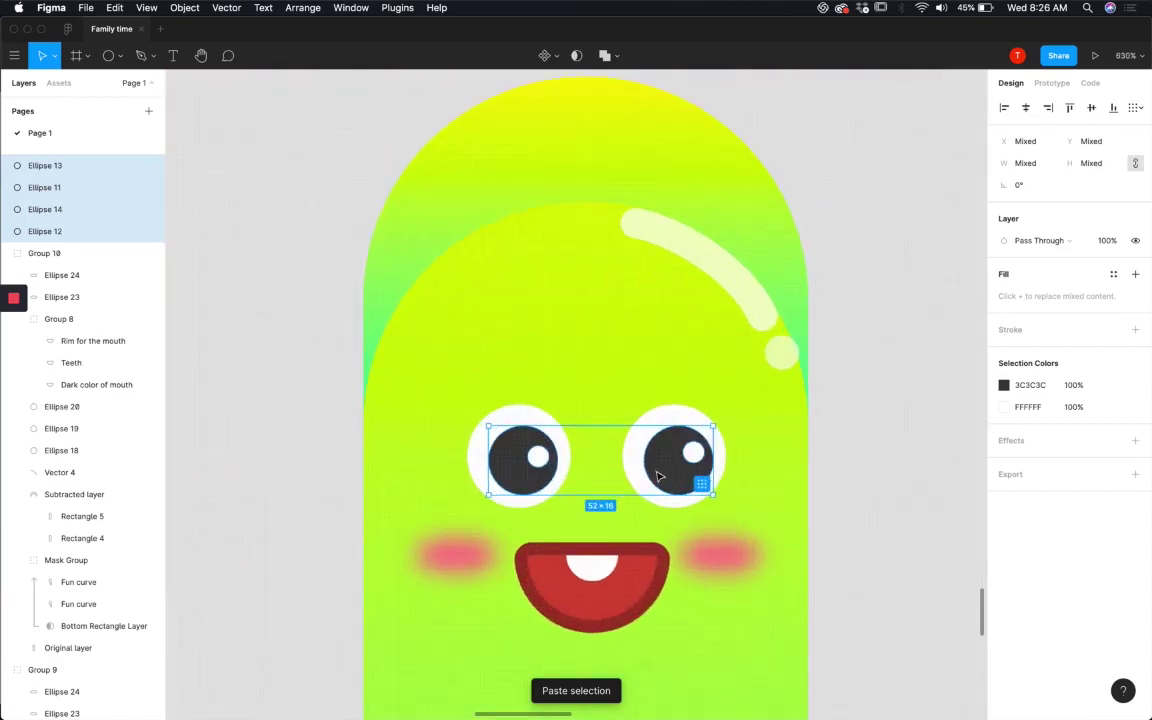
drag(659, 476, 656, 467)
Step: Lower the fill opacity of both blurred pink cheeks on the green character
scroll(656, 467, down, 10)
click(744, 461)
click(672, 318)
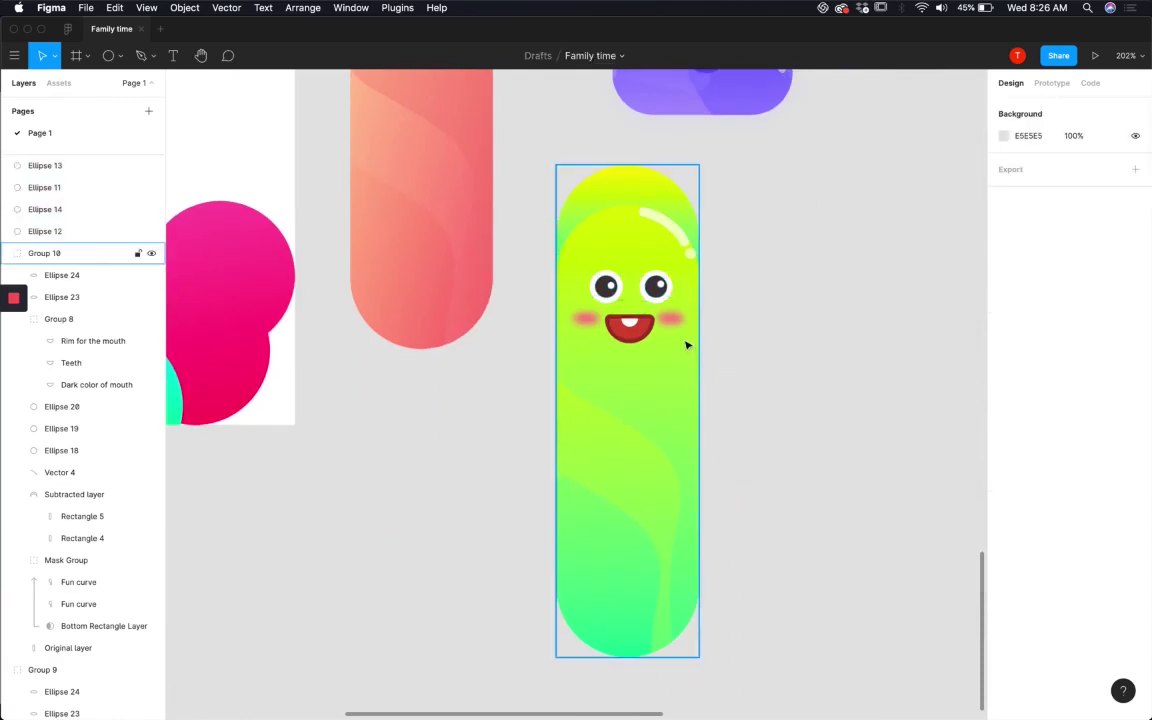
click(672, 318)
shift+click(585, 318)
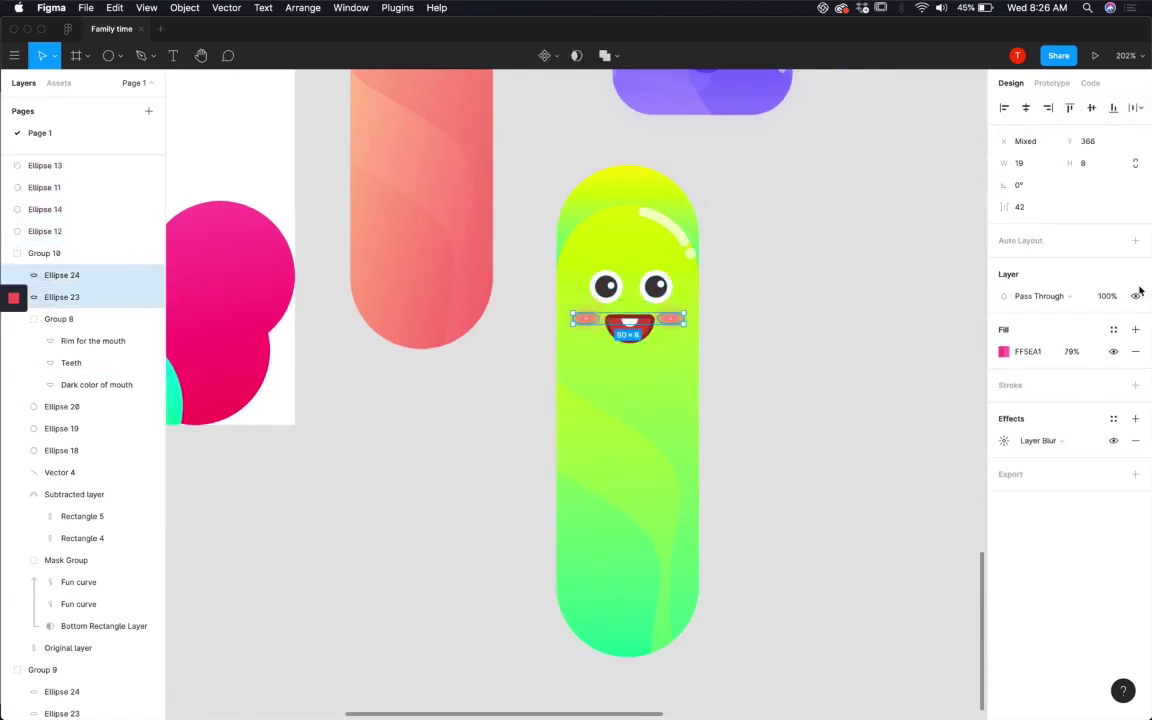
click(1071, 353)
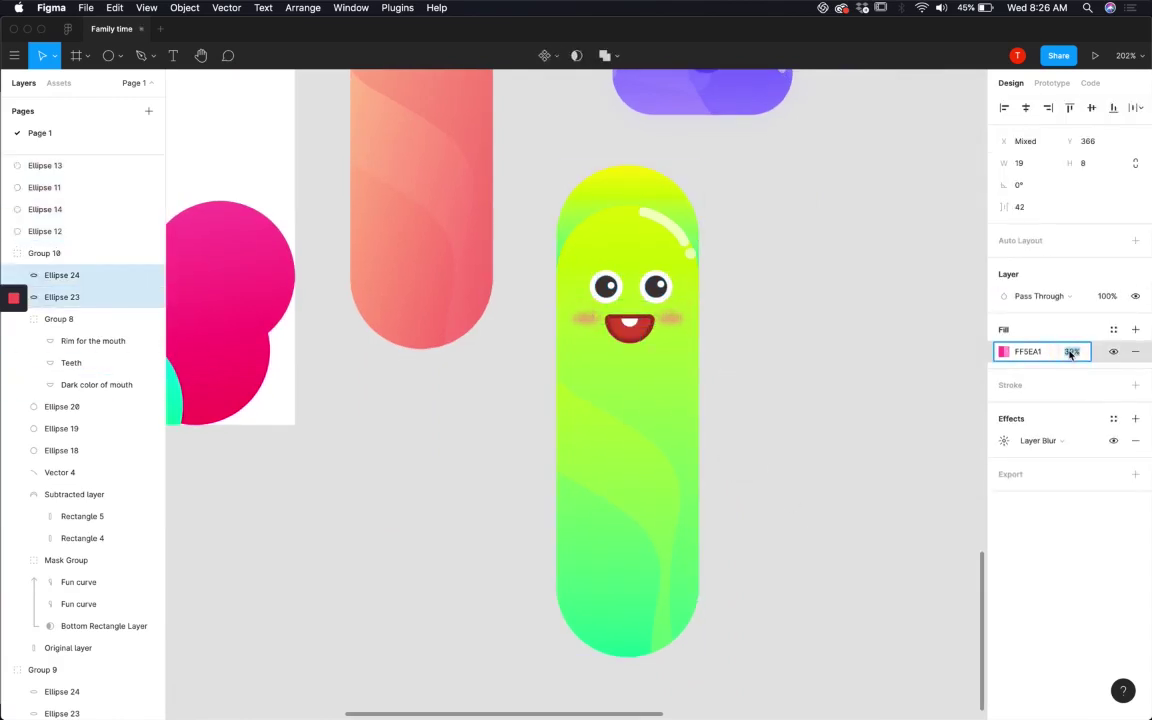
click(758, 413)
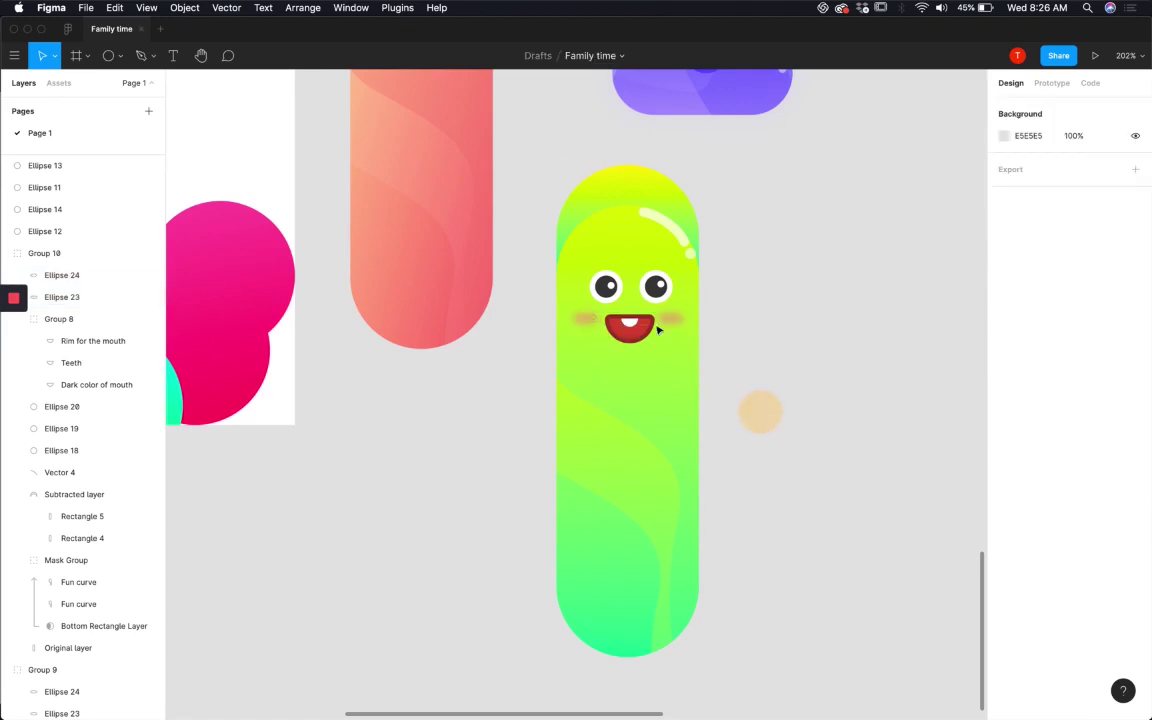
Step: Fill the green character's inner mouth layer with a green sampled from its body
scroll(637, 351, up, 5)
click(637, 351)
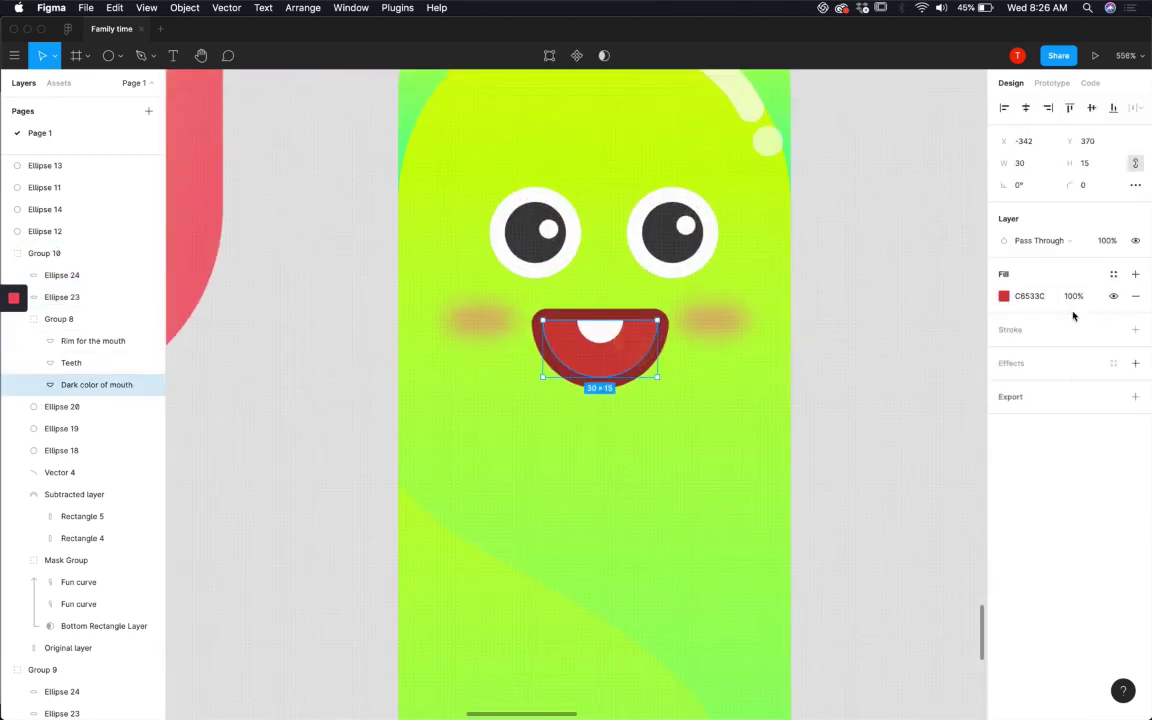
click(1004, 296)
click(842, 503)
click(617, 460)
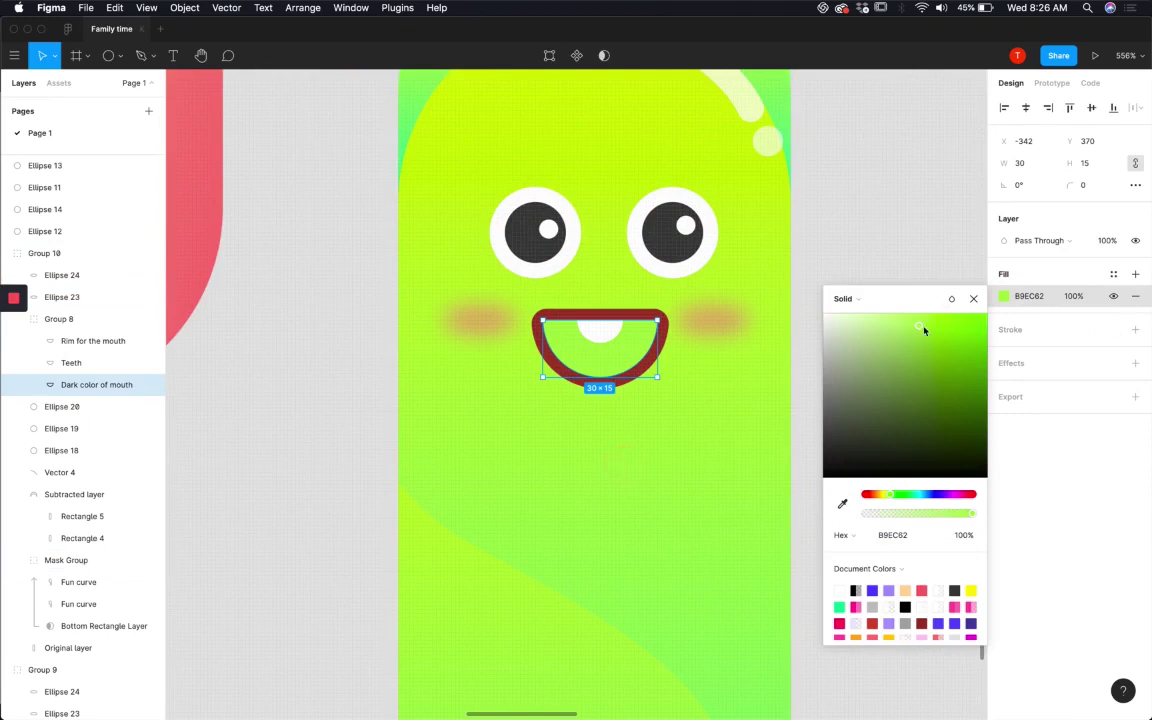
Step: Darken the green fill of the green character's inner mouth to 7AAC25
drag(924, 330, 952, 366)
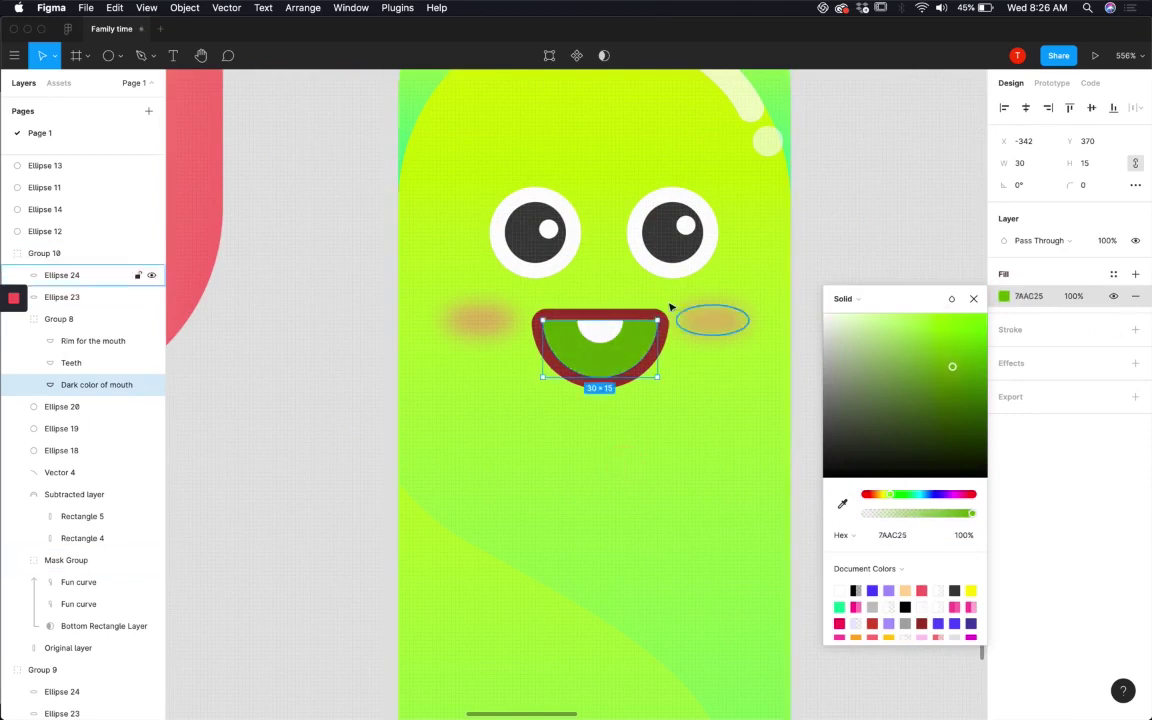
click(640, 300)
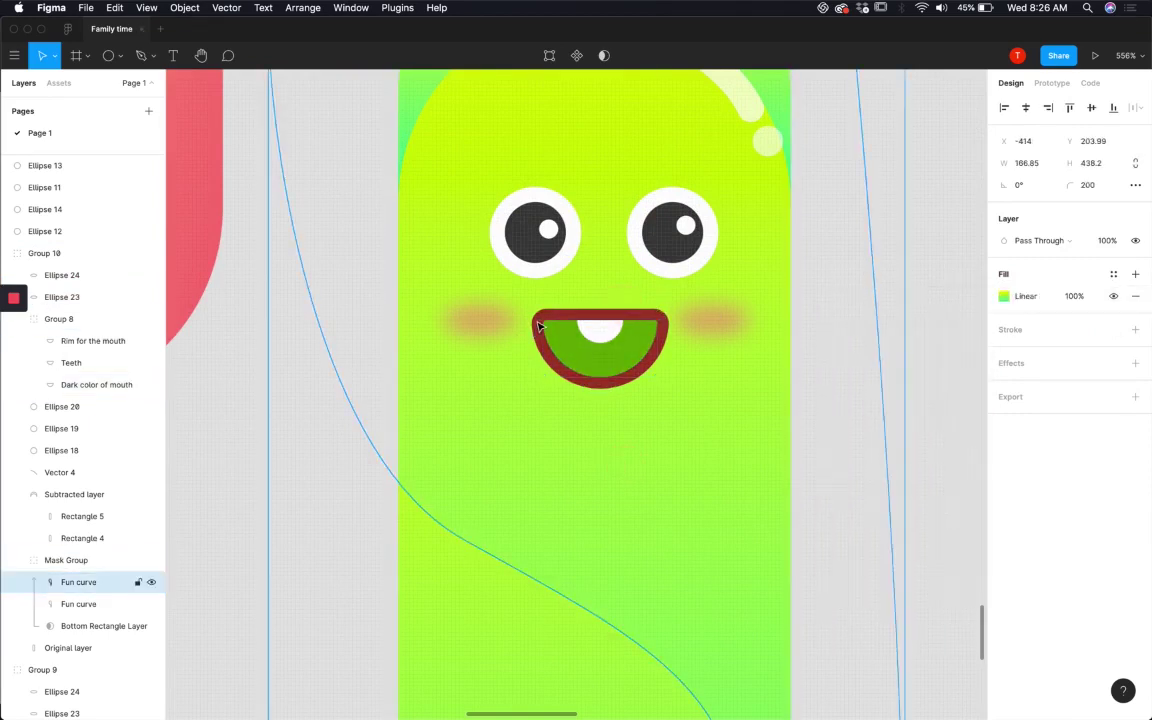
Step: Recolour the green character's mouth rim stroke with a green sampled from its body, darkened to about A0D432
click(655, 369)
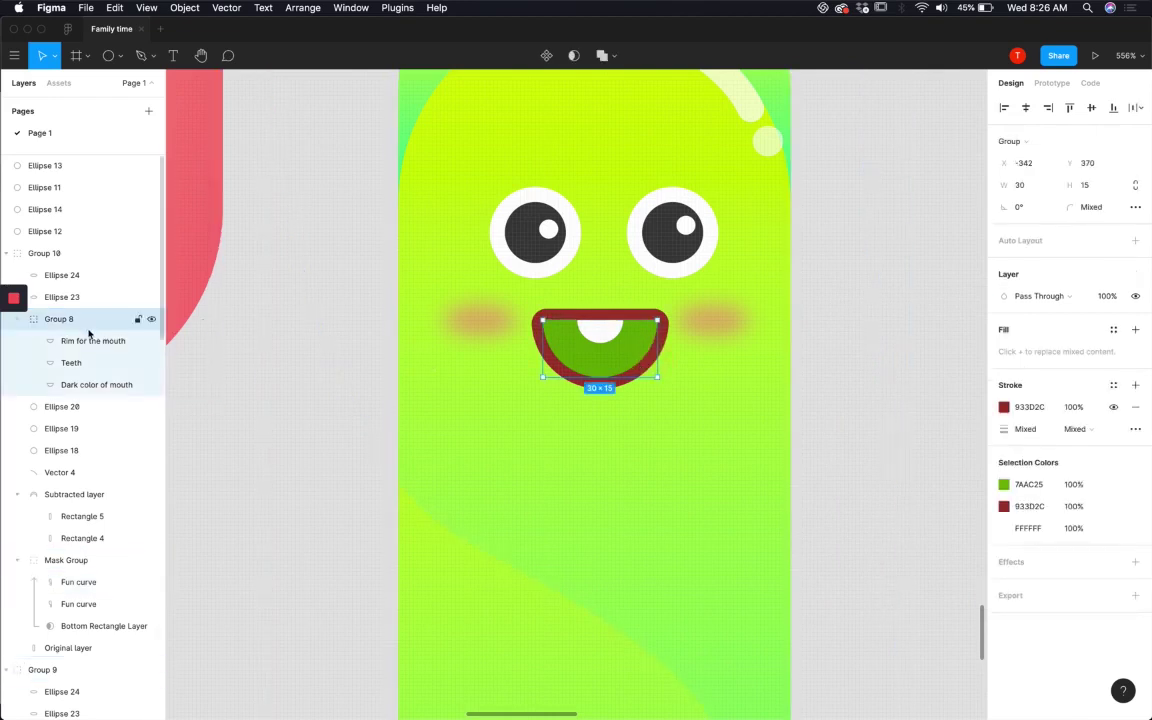
click(68, 363)
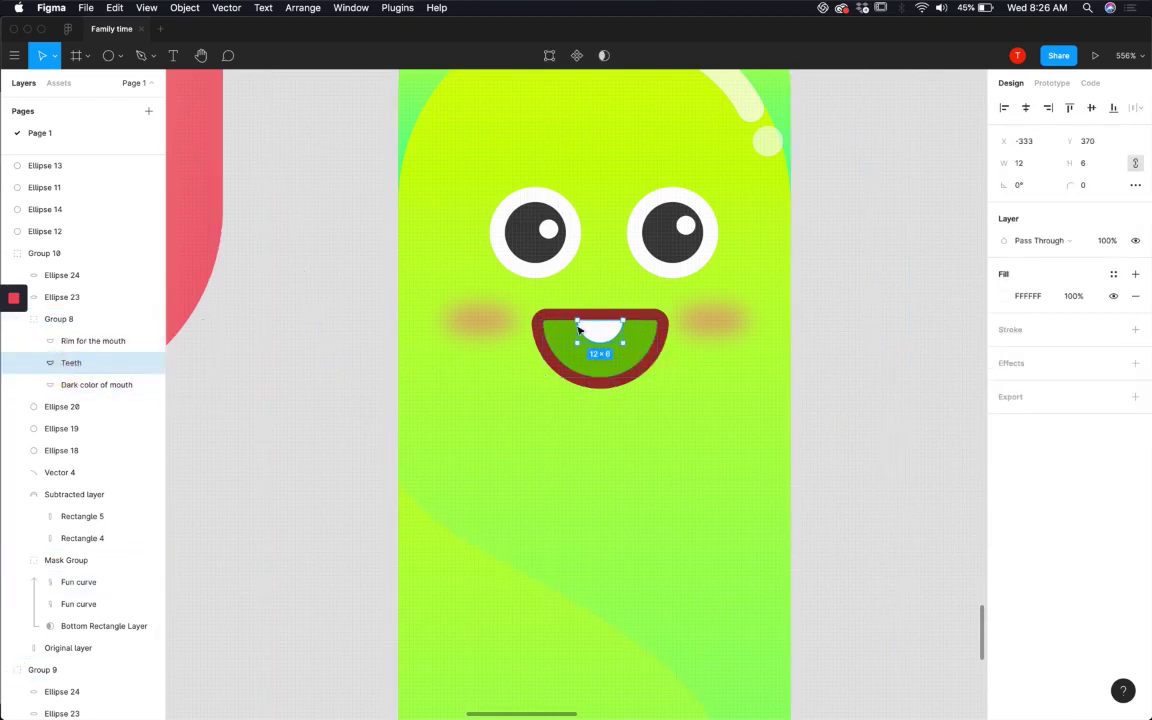
click(77, 342)
click(1004, 330)
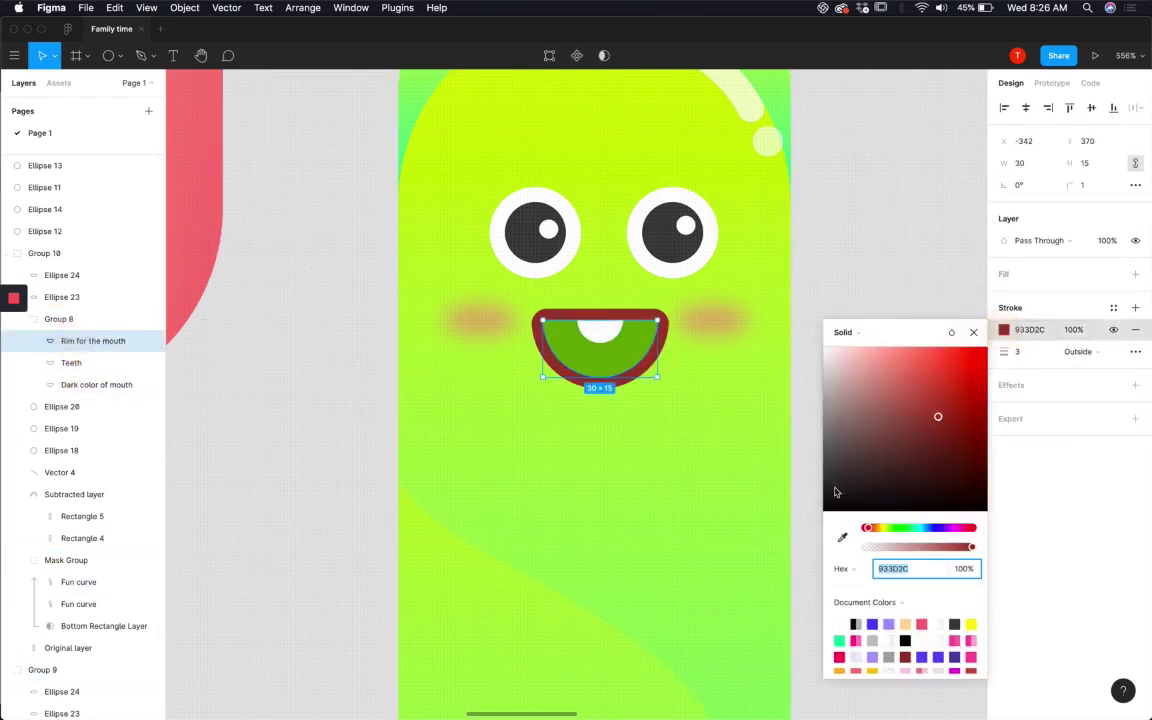
click(845, 538)
click(676, 411)
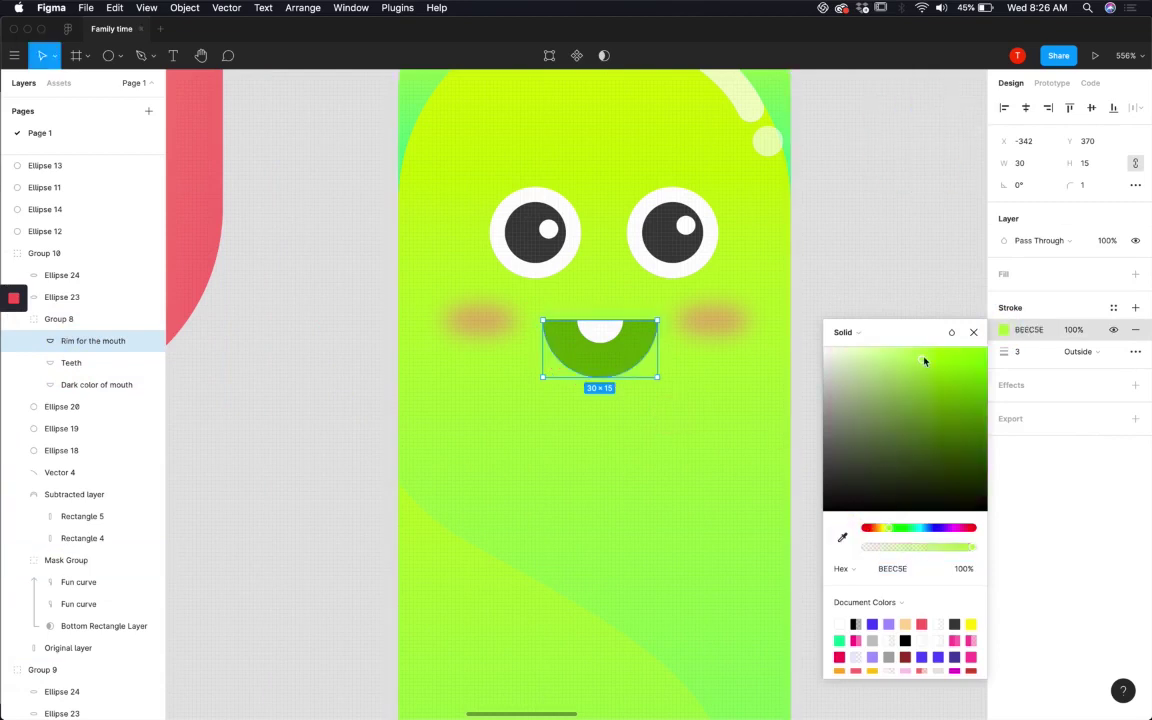
mouse_move(924, 361)
mouse_down()
mouse_move(951, 404)
mouse_move(950, 383)
mouse_up()
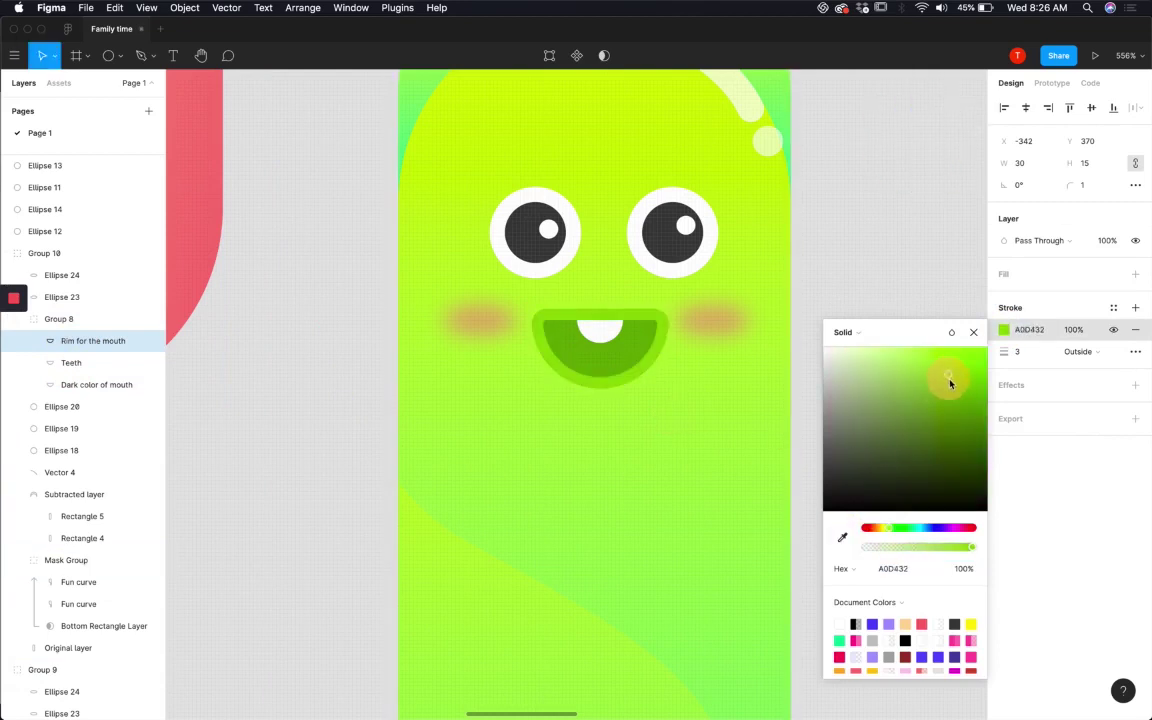
click(882, 200)
scroll(526, 382, down, 3)
click(640, 350)
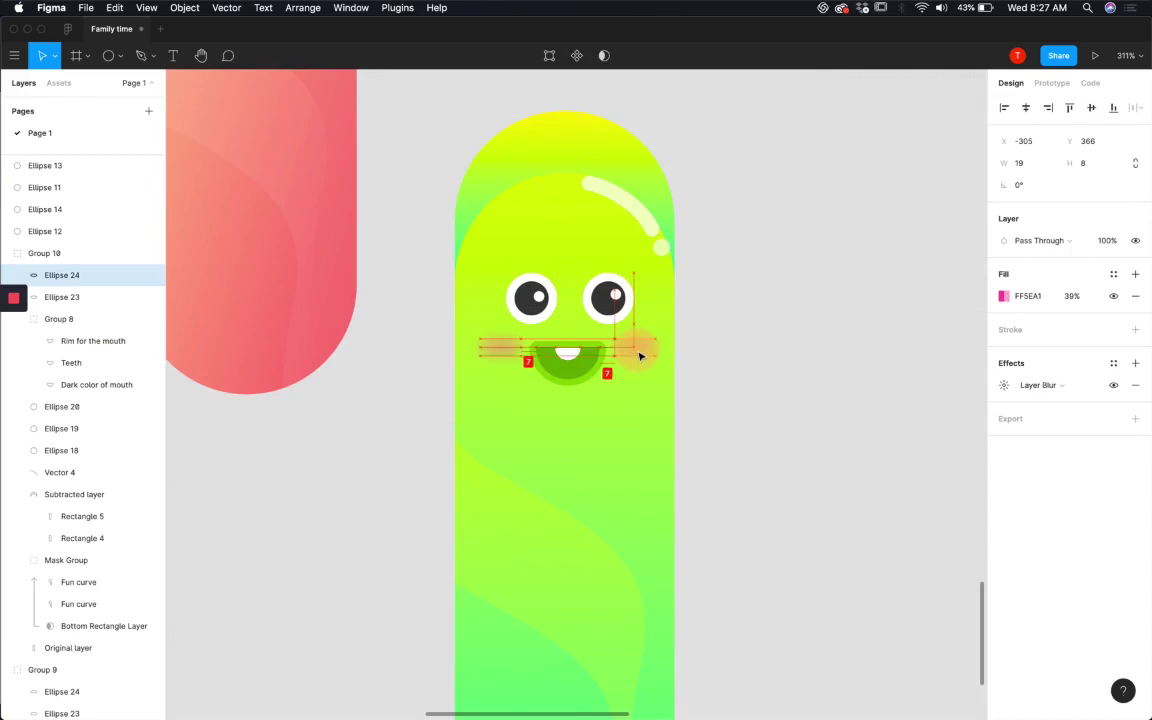
click(510, 350)
click(784, 306)
Step: Select the whole green character and move it up beside the purple triangle, on the side away from the coral character
scroll(800, 310, down, 3)
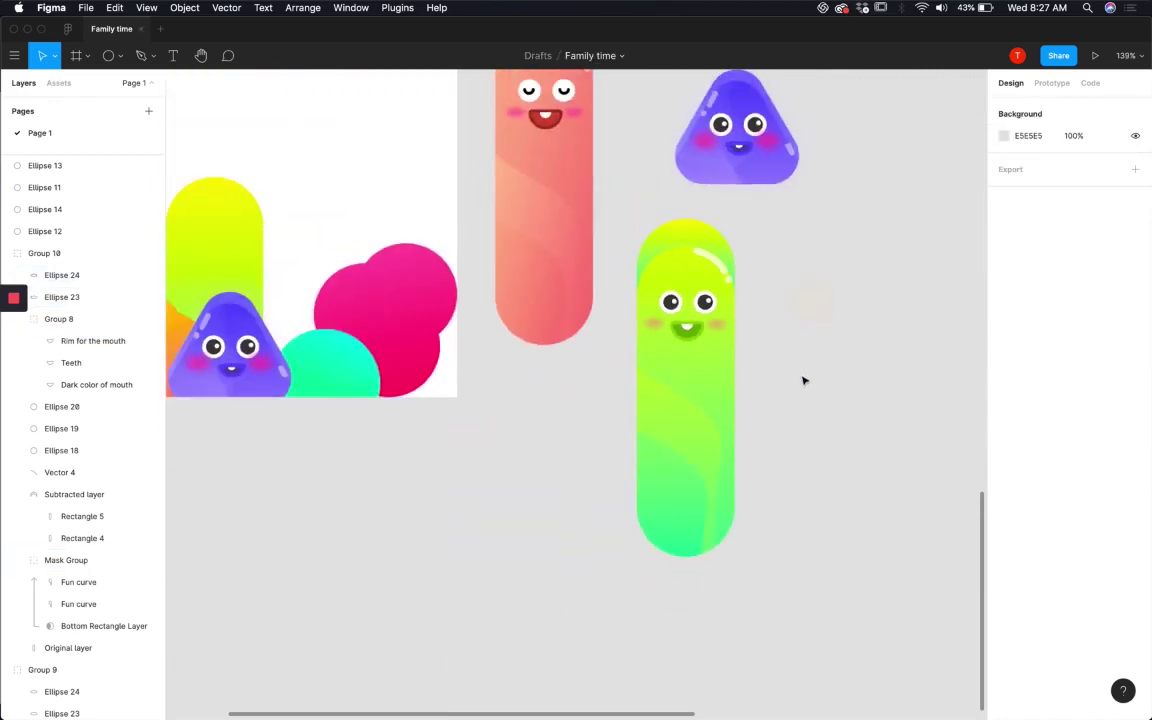
scroll(803, 380, up, 5)
scroll(803, 380, right, 3)
drag(548, 360, 754, 509)
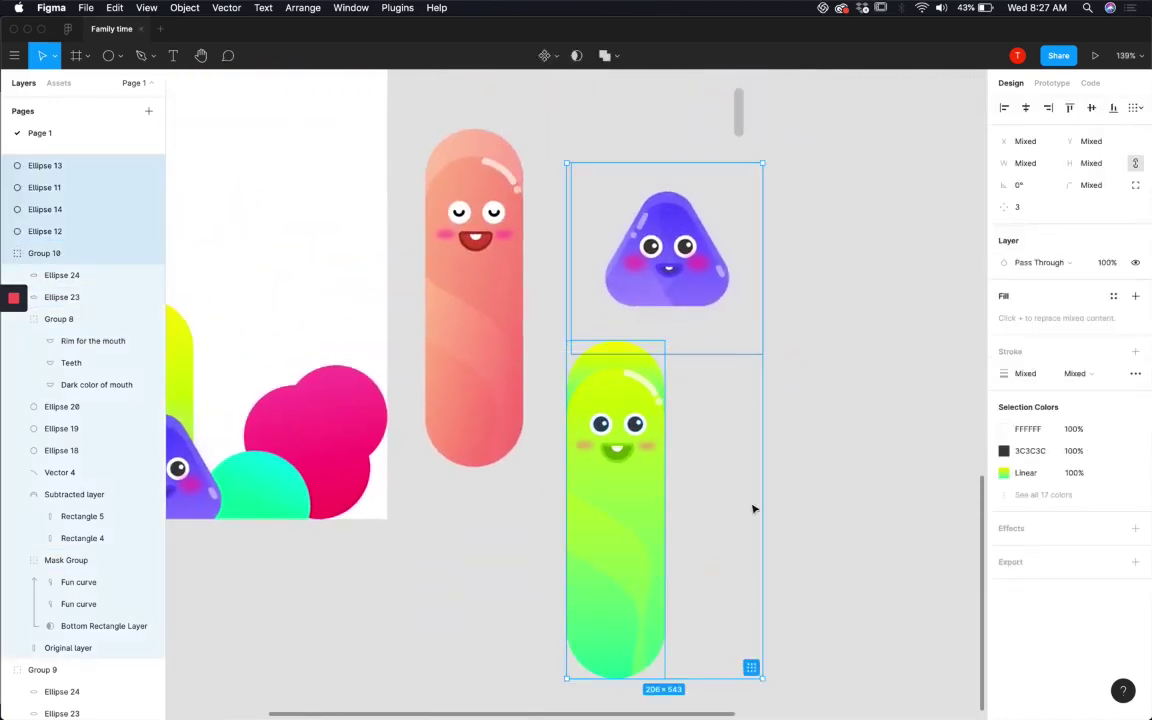
click(754, 509)
drag(803, 606, 565, 385)
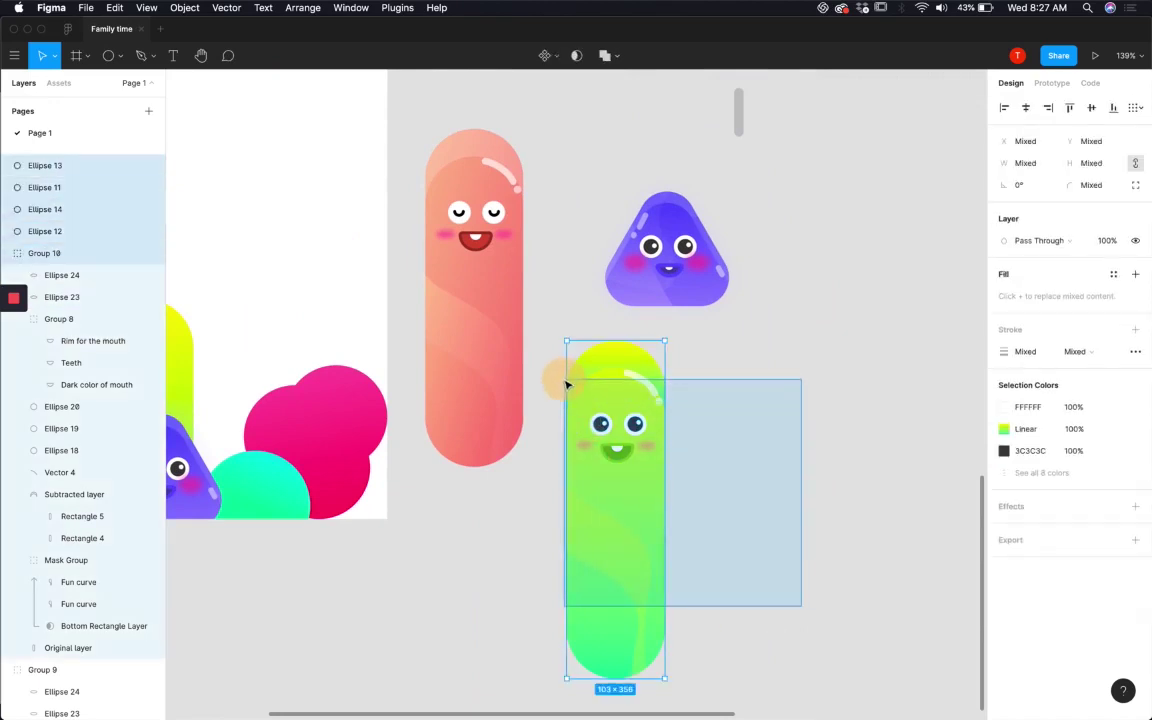
drag(589, 503, 773, 335)
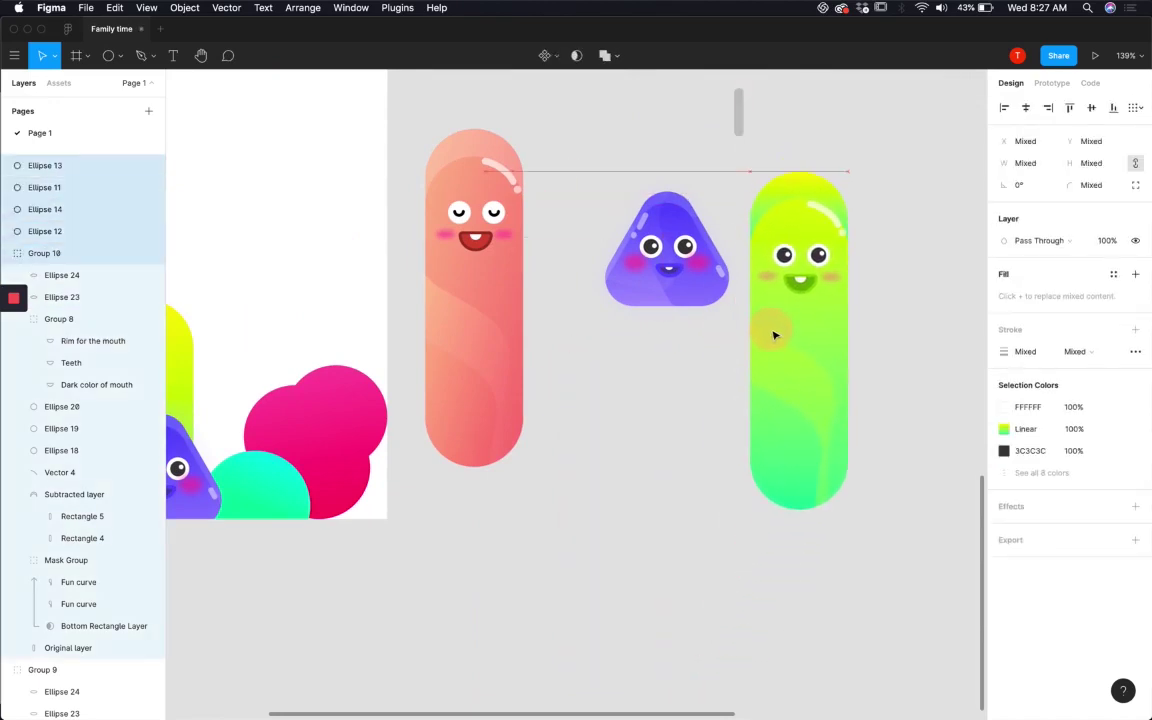
click(638, 406)
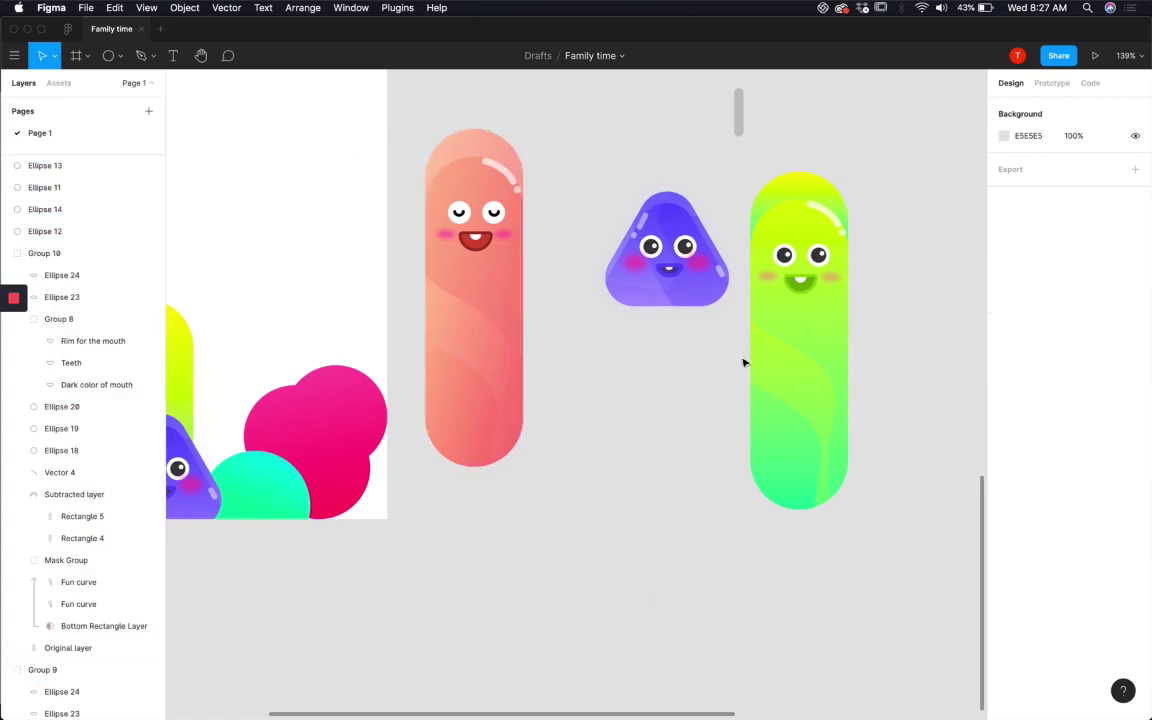
Step: Move the loose magenta rounded rectangle next to the characters, above the gap between the coral character and the purple triangle
scroll(709, 475, down, 5)
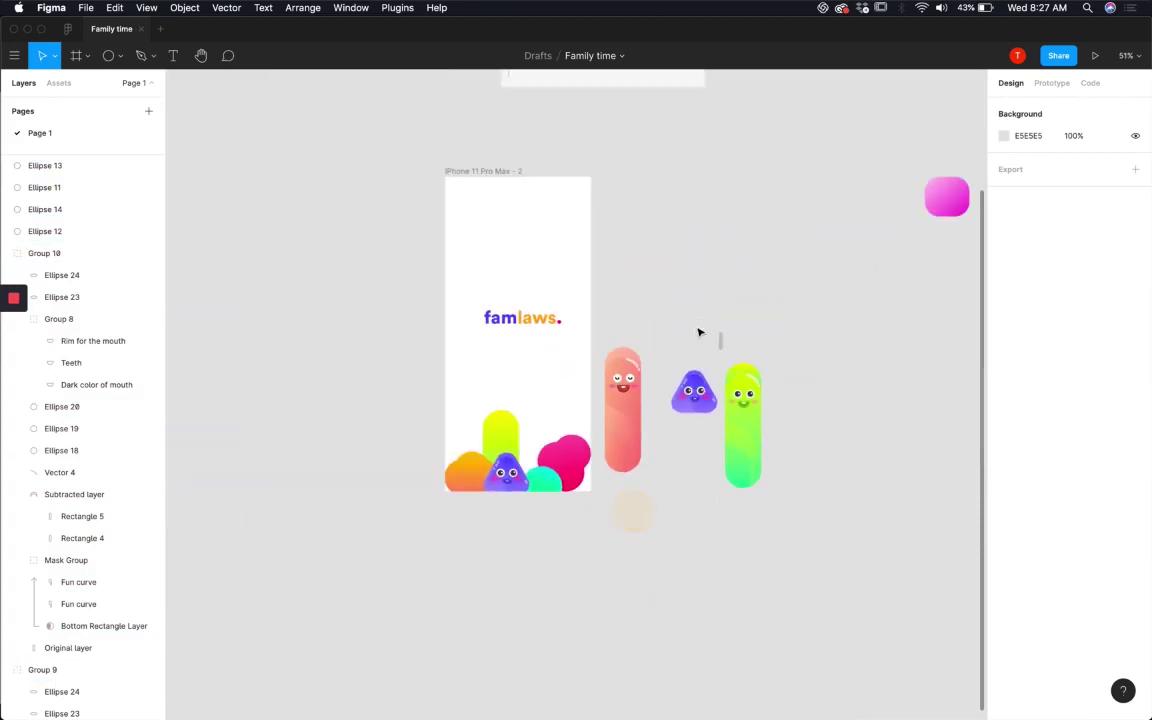
click(720, 338)
click(659, 332)
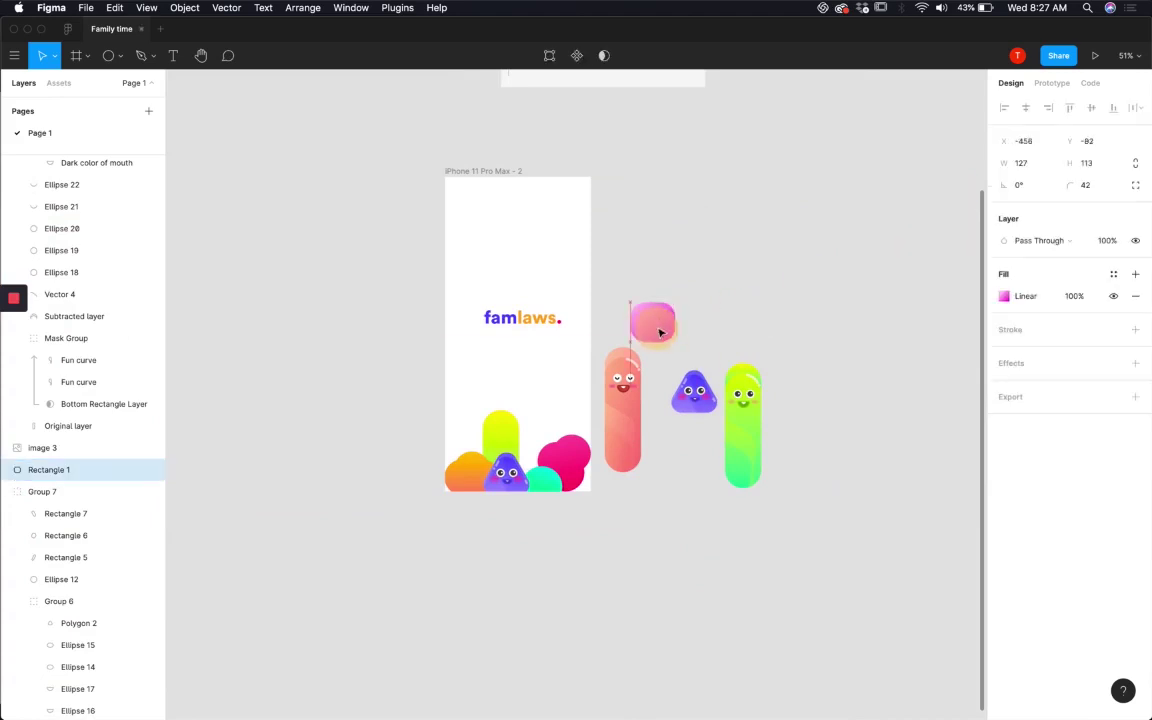
drag(659, 332, 676, 298)
Step: Copy the pink three-lobed blob out of the phone frame and place it above the purple triangle
drag(572, 465, 633, 363)
click(769, 321)
scroll(760, 318, up, 5)
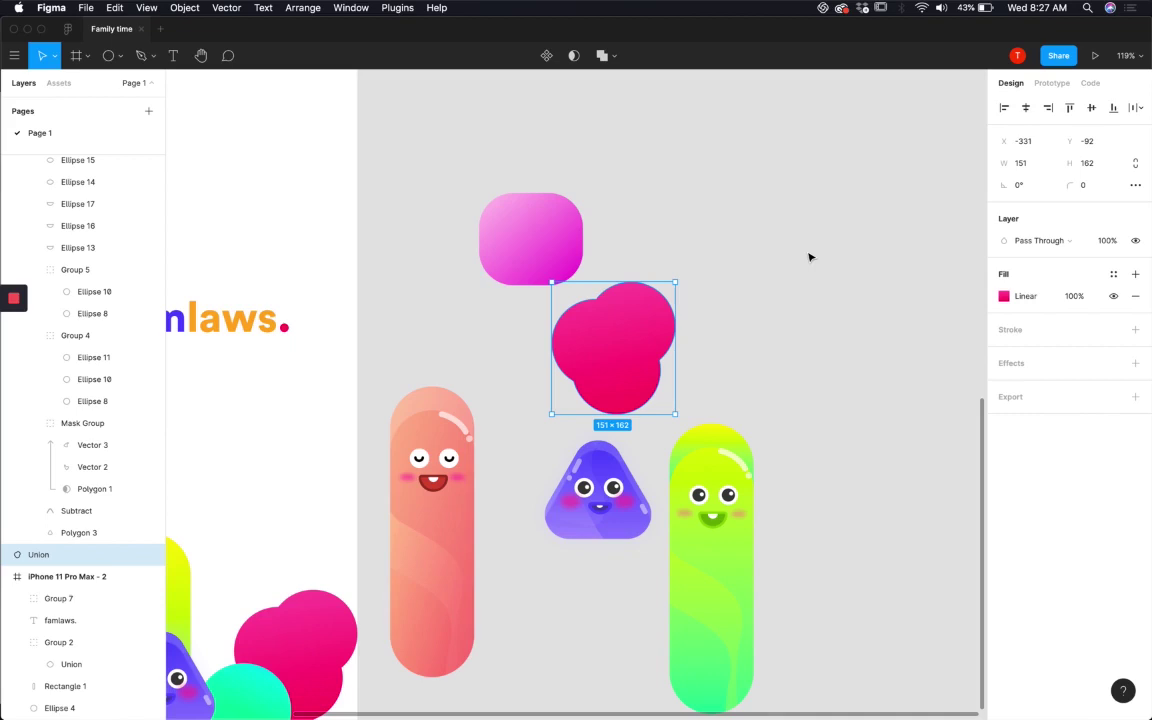
click(808, 256)
scroll(808, 256, down, 5)
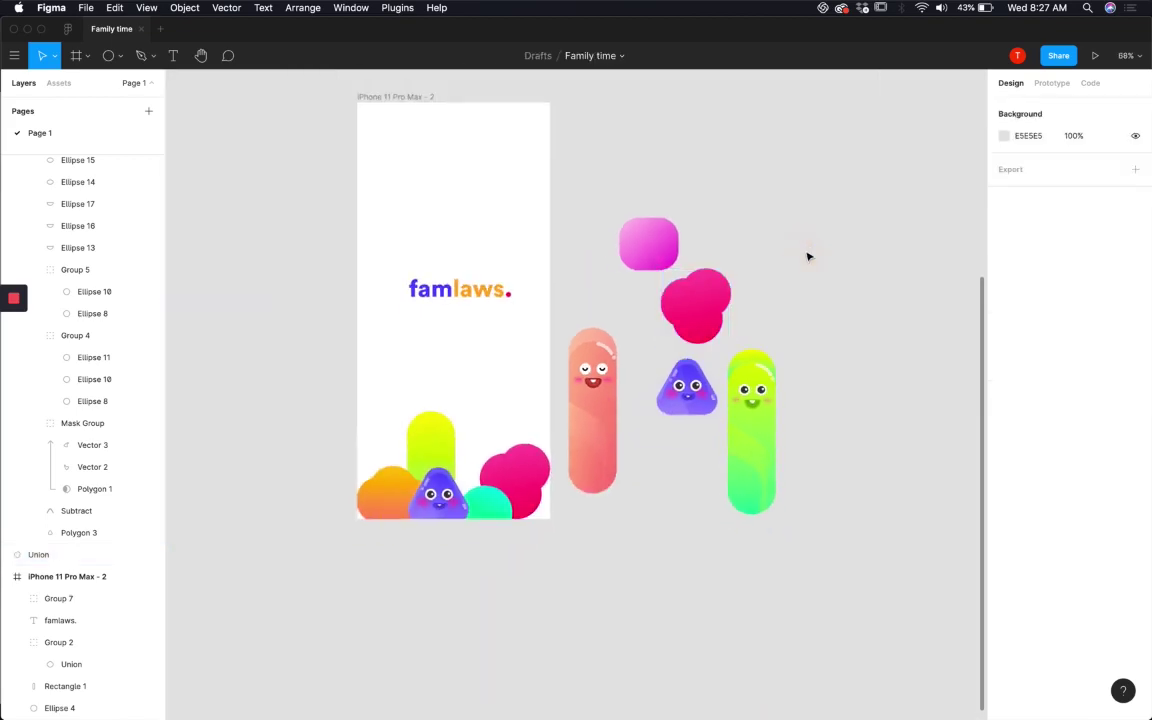